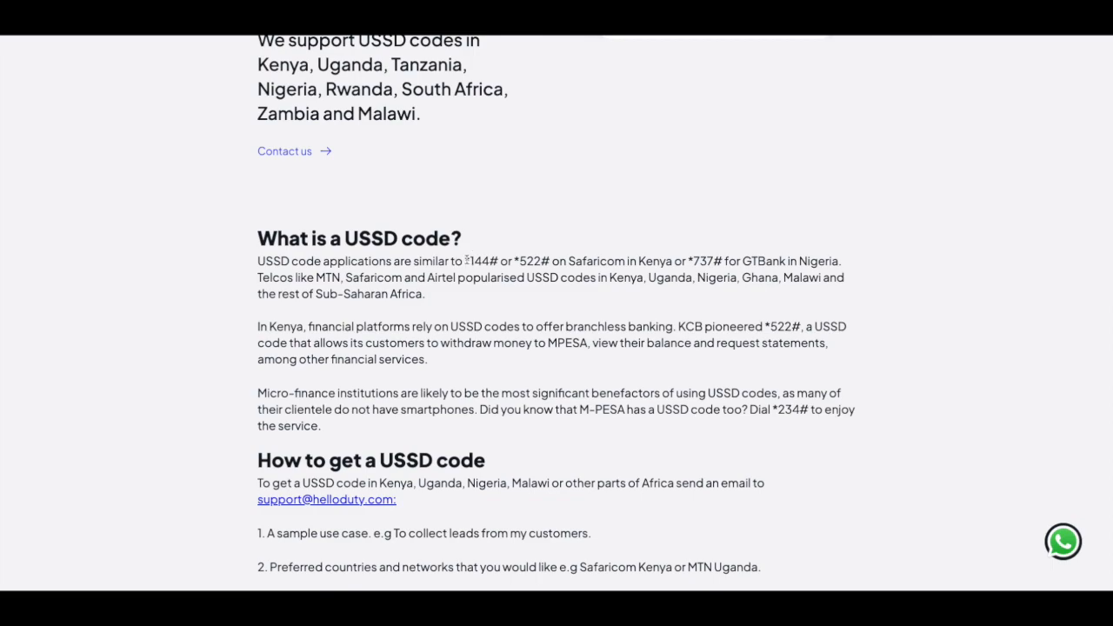
Highlight the *144#, *522# and M-PESA *234# example USSD codes in the article.
drag(465, 260, 497, 261)
click(740, 327)
drag(765, 327, 798, 326)
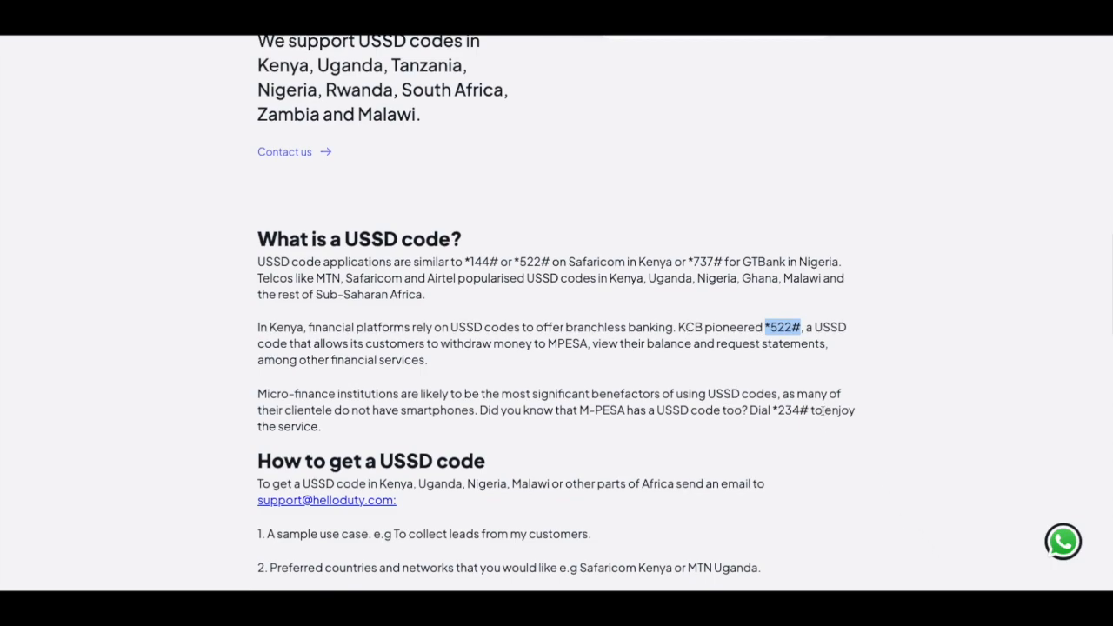
drag(773, 409, 807, 410)
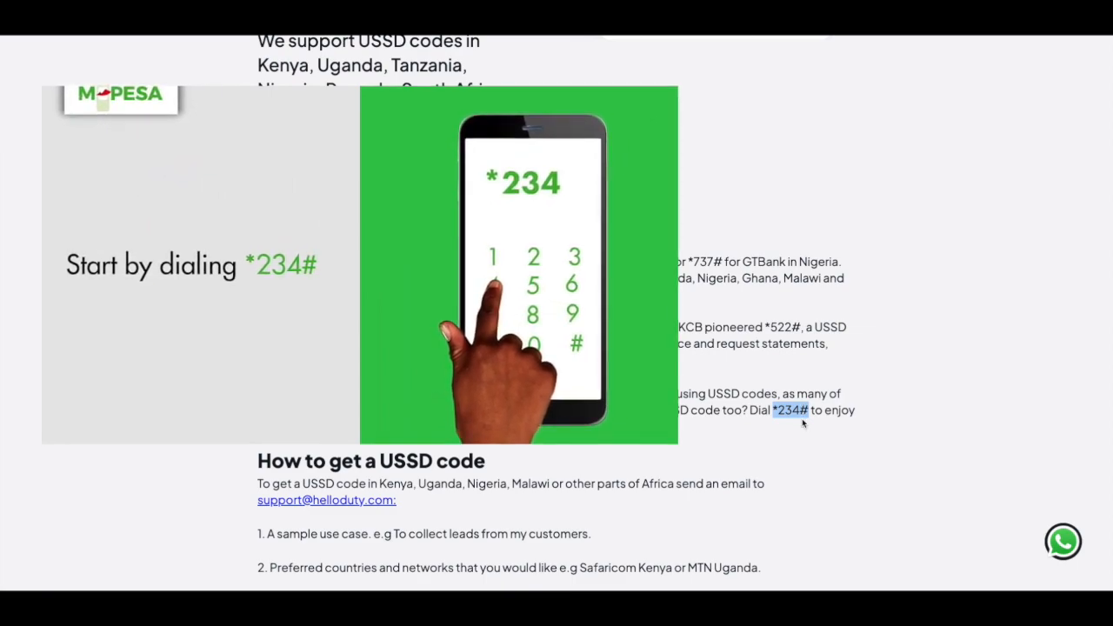
Get started with HelloDuty and go to the Flows section of the dashboard.
scroll(803, 424, down, 2)
scroll(803, 424, up, 2)
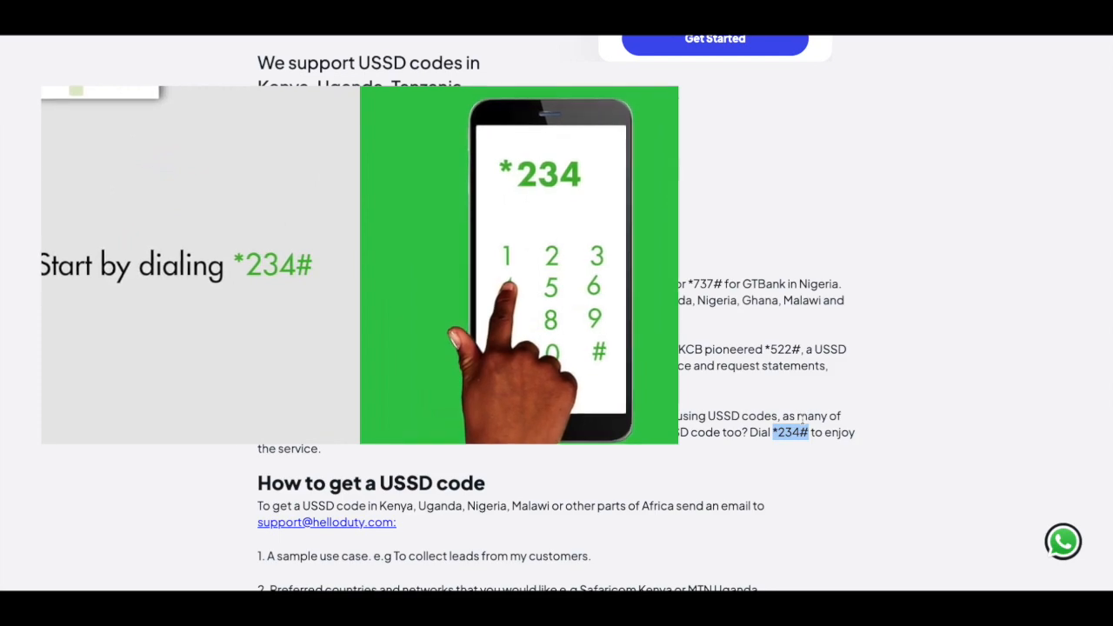
scroll(803, 424, up, 3)
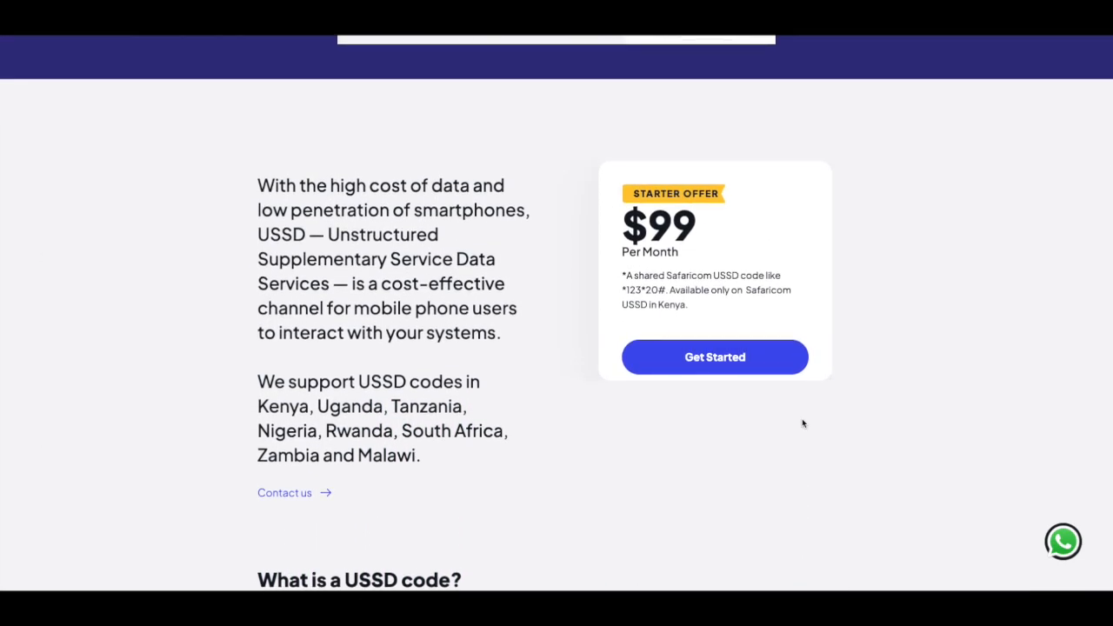
scroll(802, 424, up, 7)
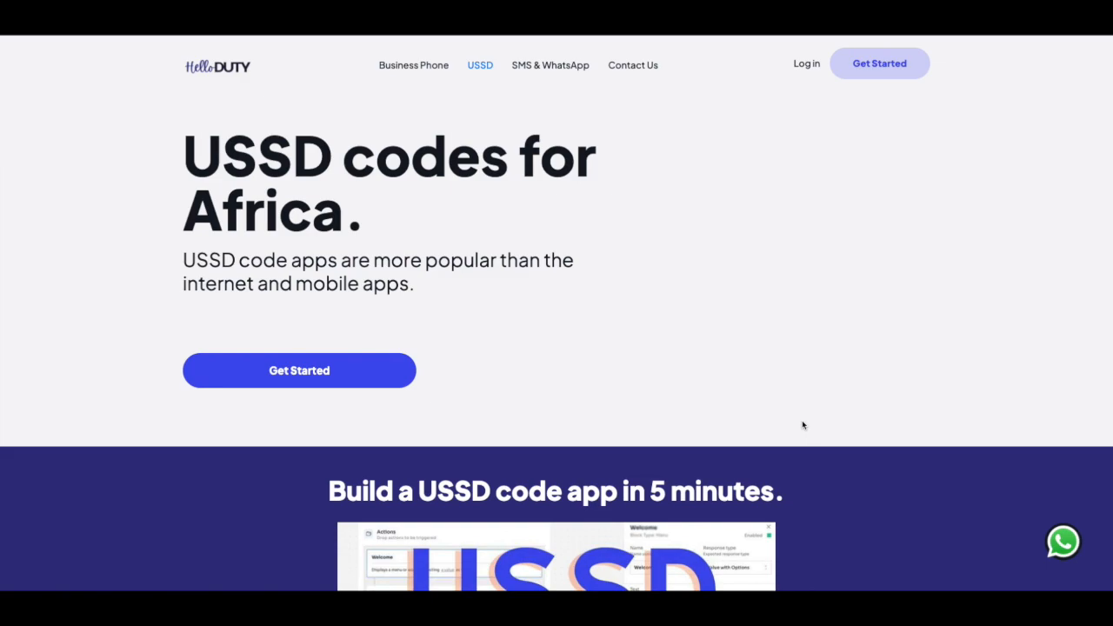
click(903, 66)
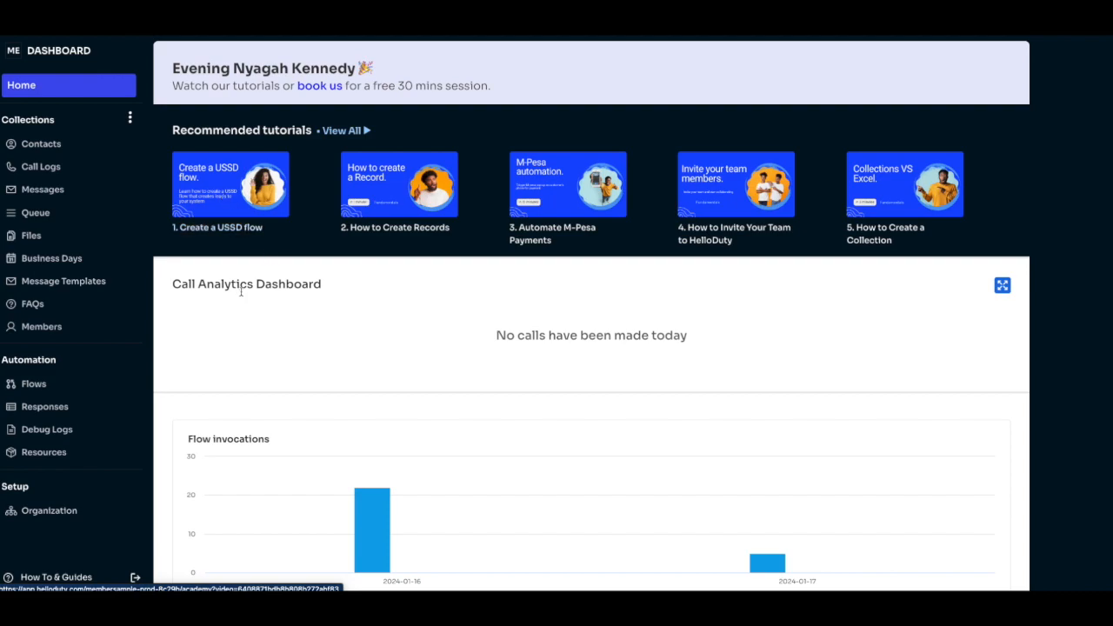
click(35, 383)
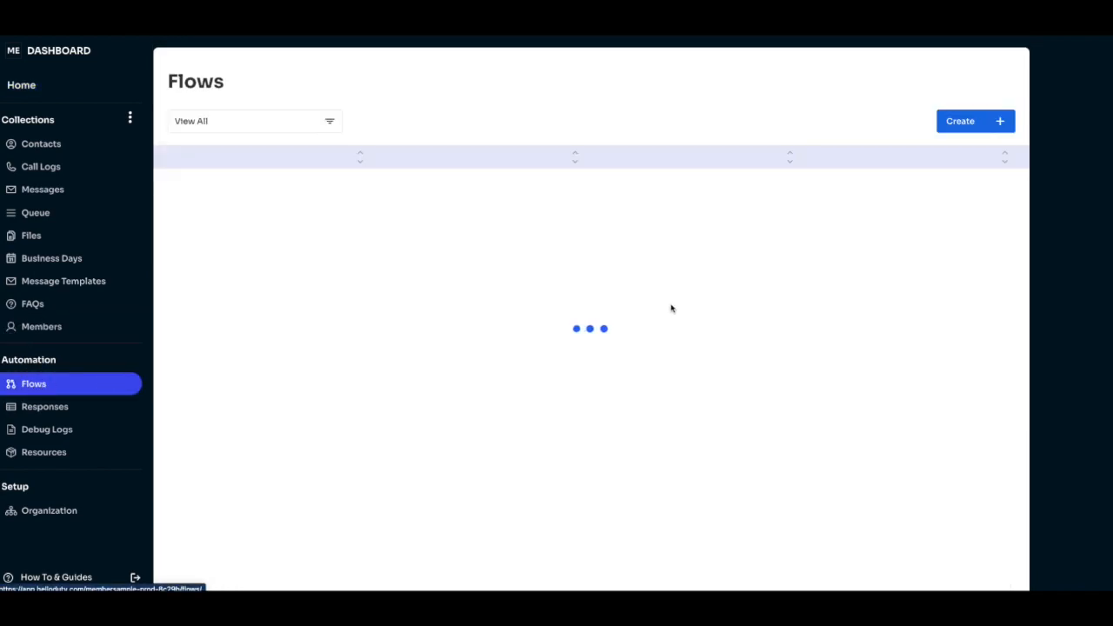
Start a new flow named 'Appointment Booking', described as letting users book a demo appointment.
click(981, 126)
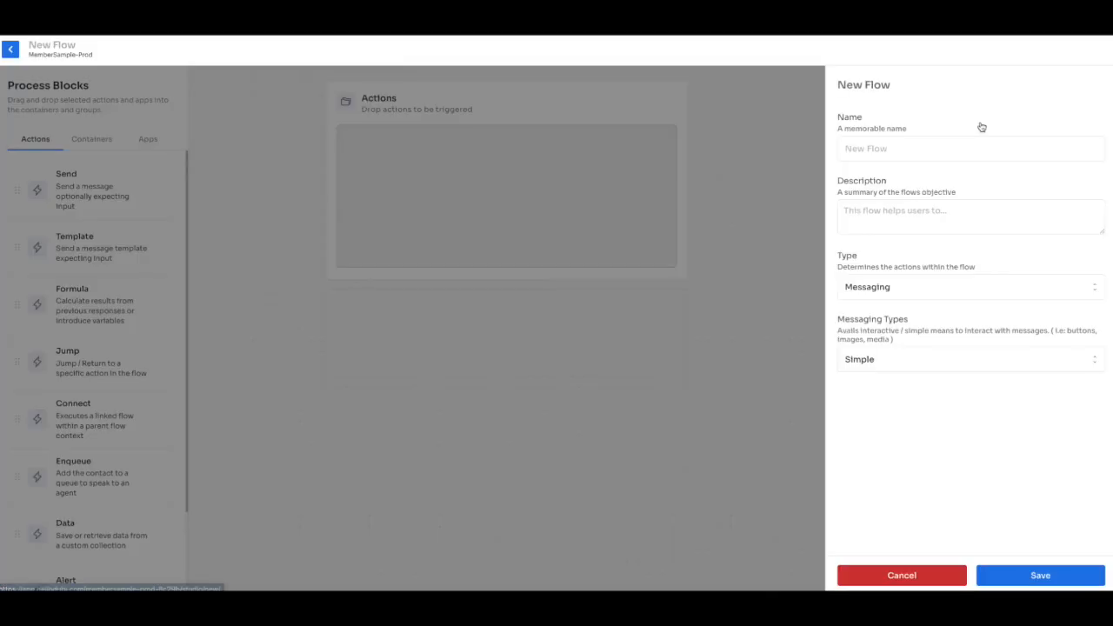
click(942, 149)
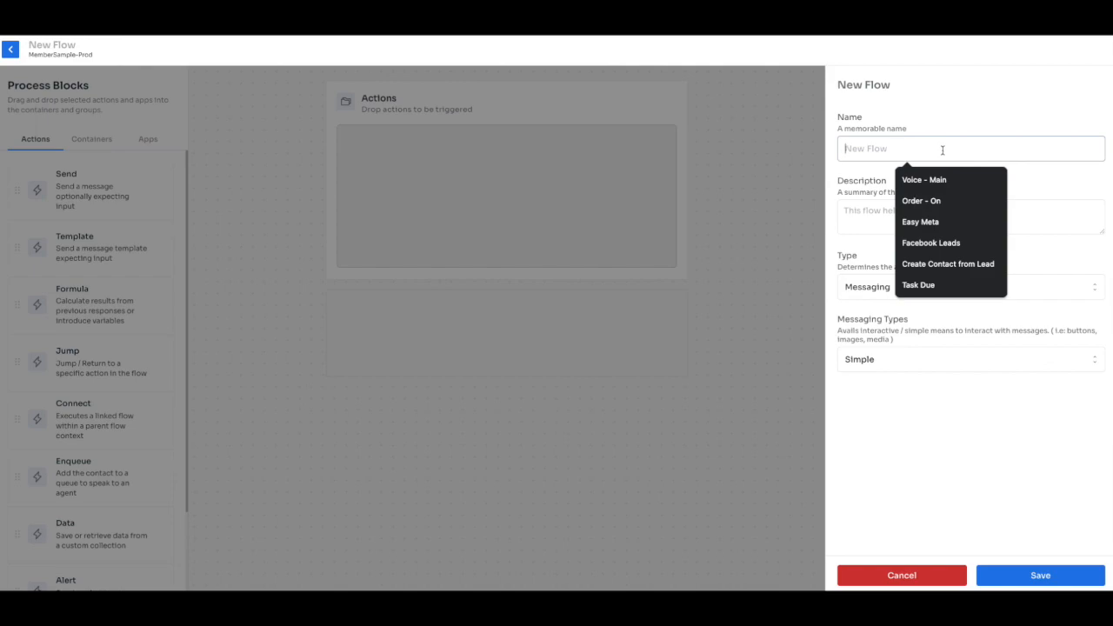
text(R)
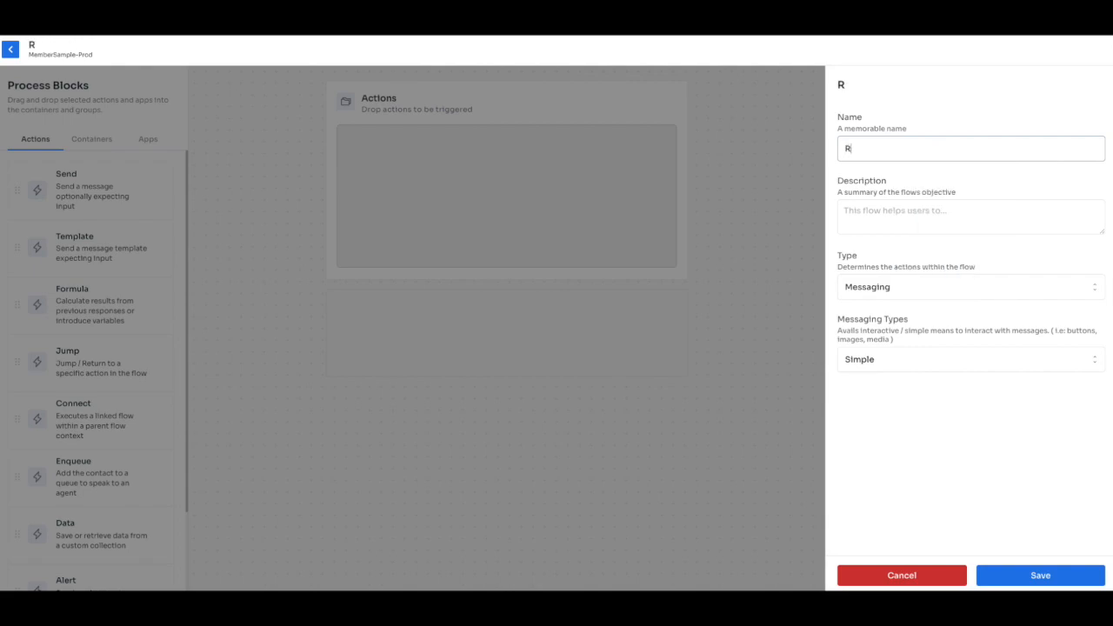
key(BackSpace)
text(Appointment Booking)
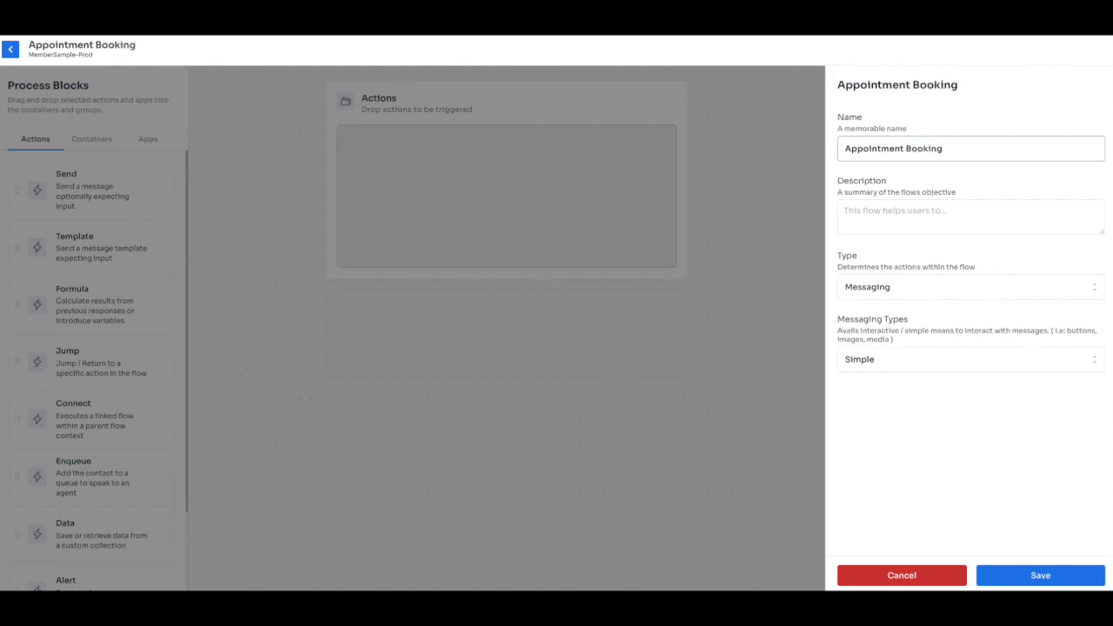
click(937, 213)
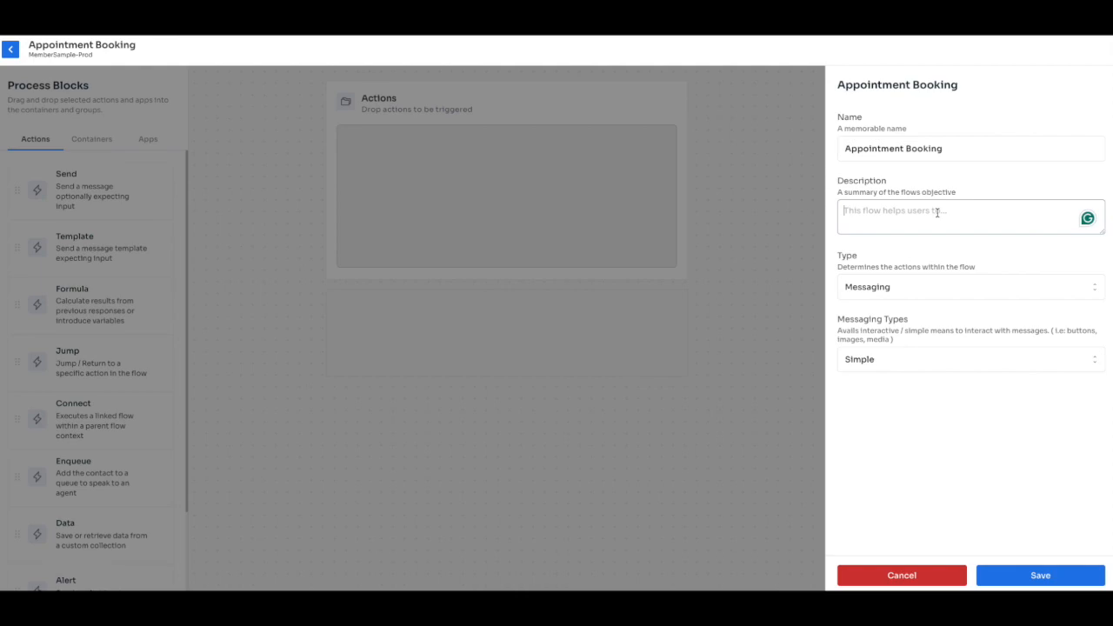
text(A USSD applicatio)
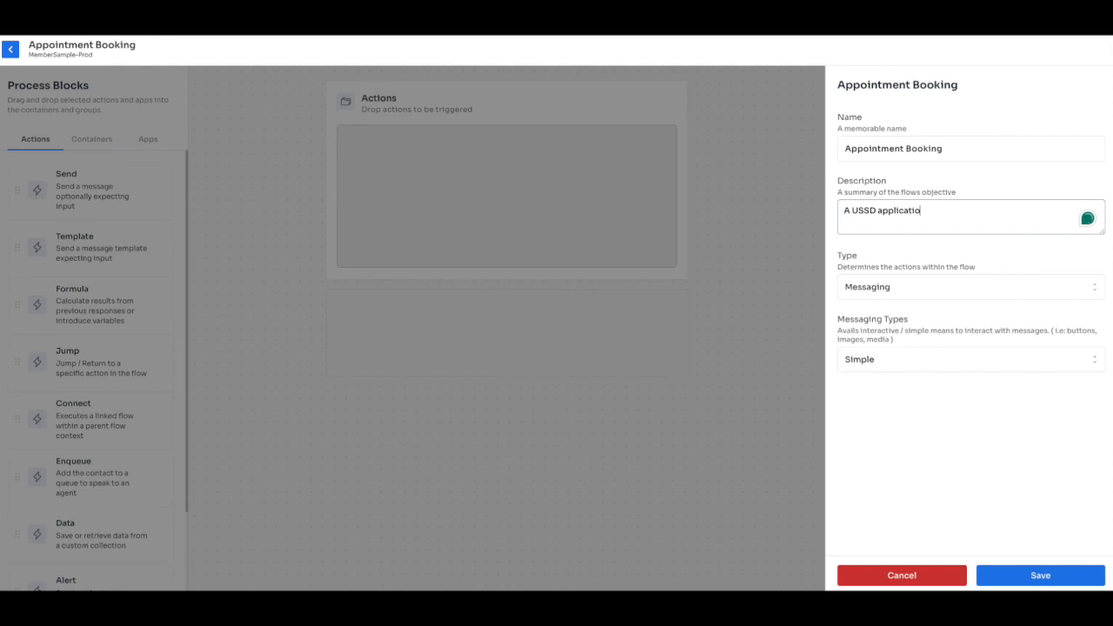
text(n to enable users book a demo appointment.)
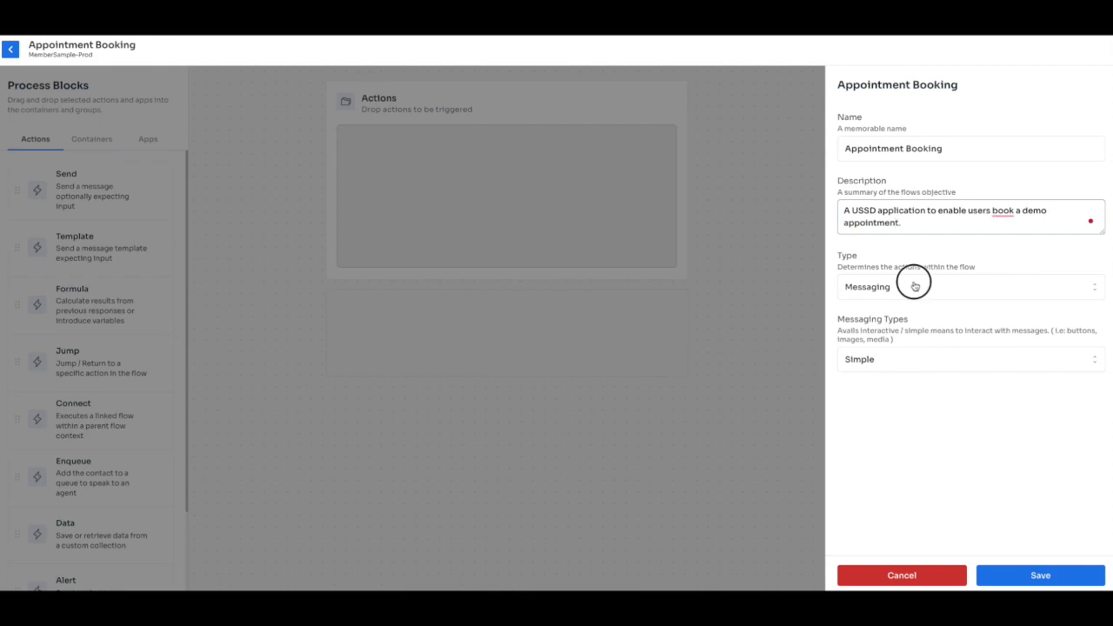
Set the flow type to USSD, accept the 'to book' grammar fix, and save.
click(914, 286)
click(875, 331)
click(1004, 210)
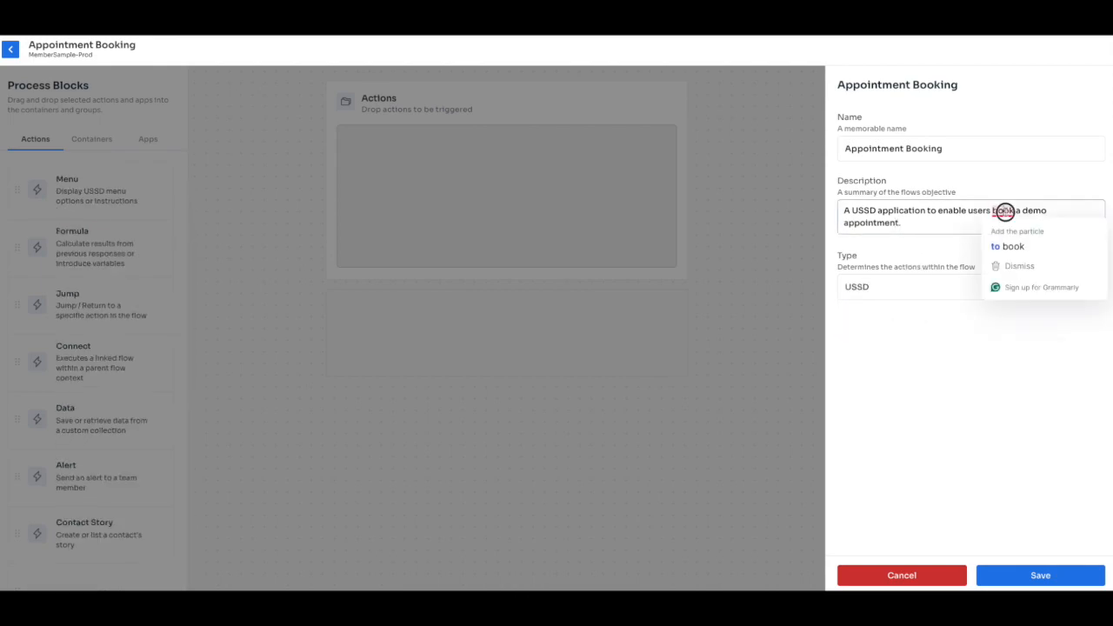
click(1012, 246)
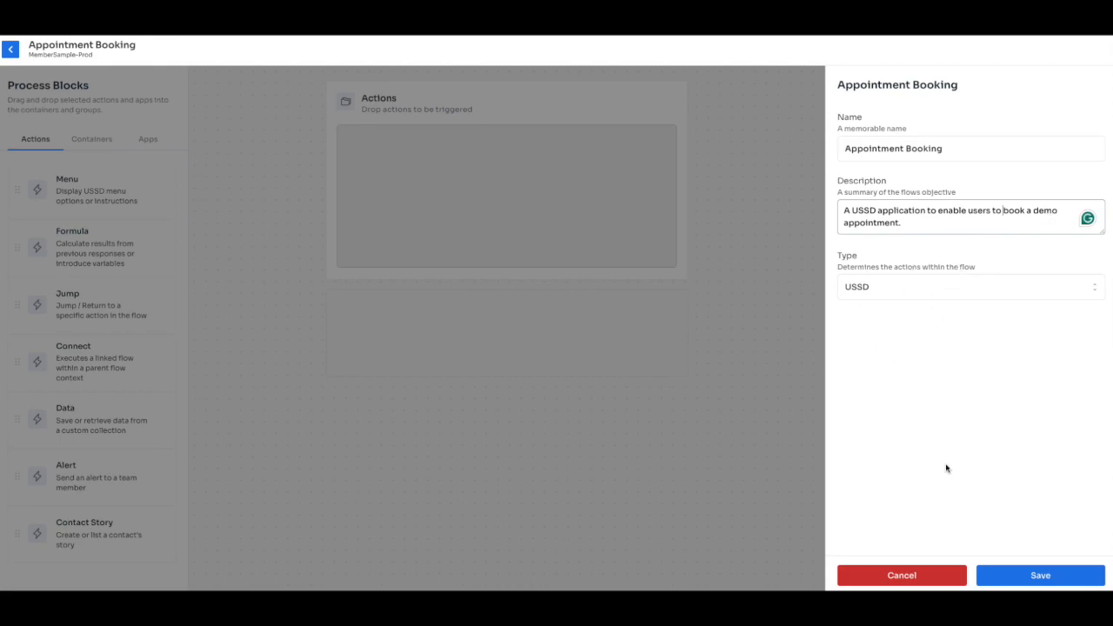
click(1021, 581)
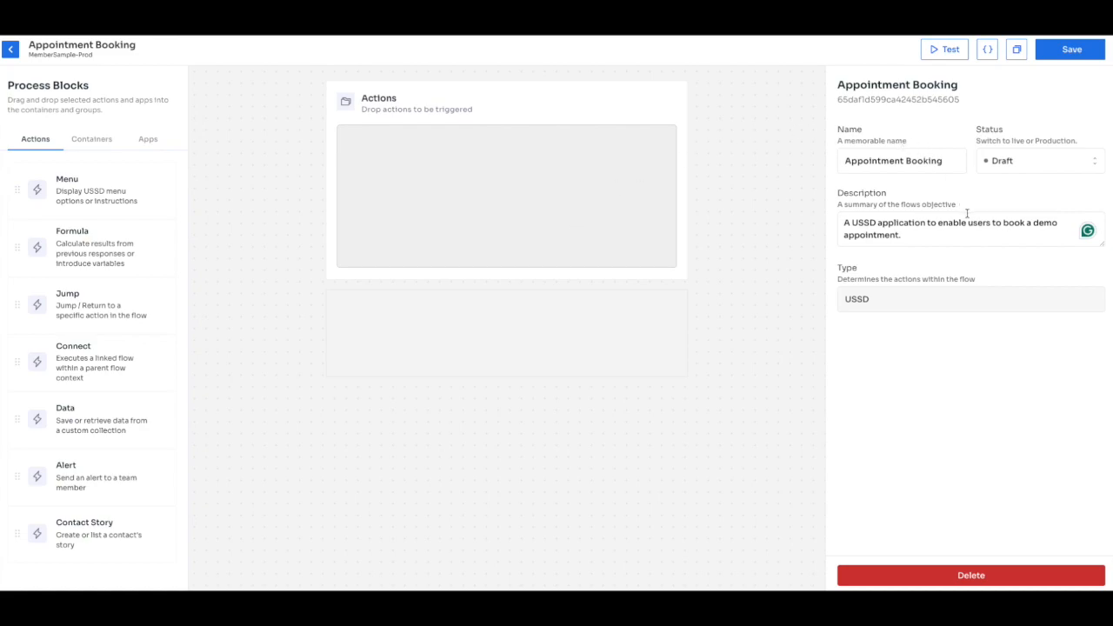
mouse_move(117, 186)
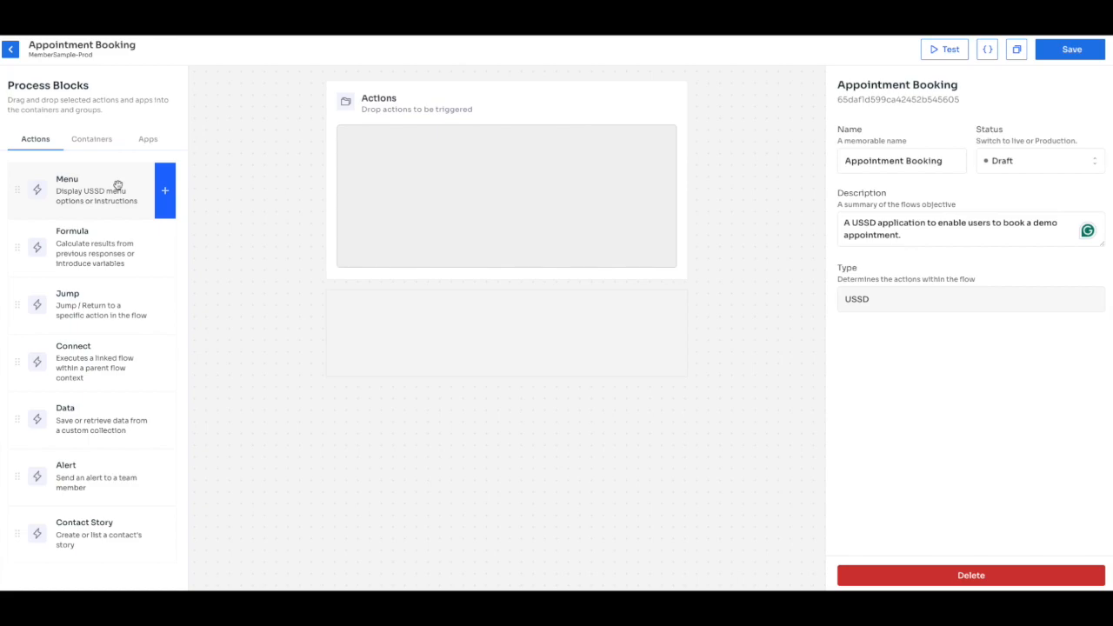
Add a Menu action to the flow and name it Welcome.
drag(114, 185, 465, 168)
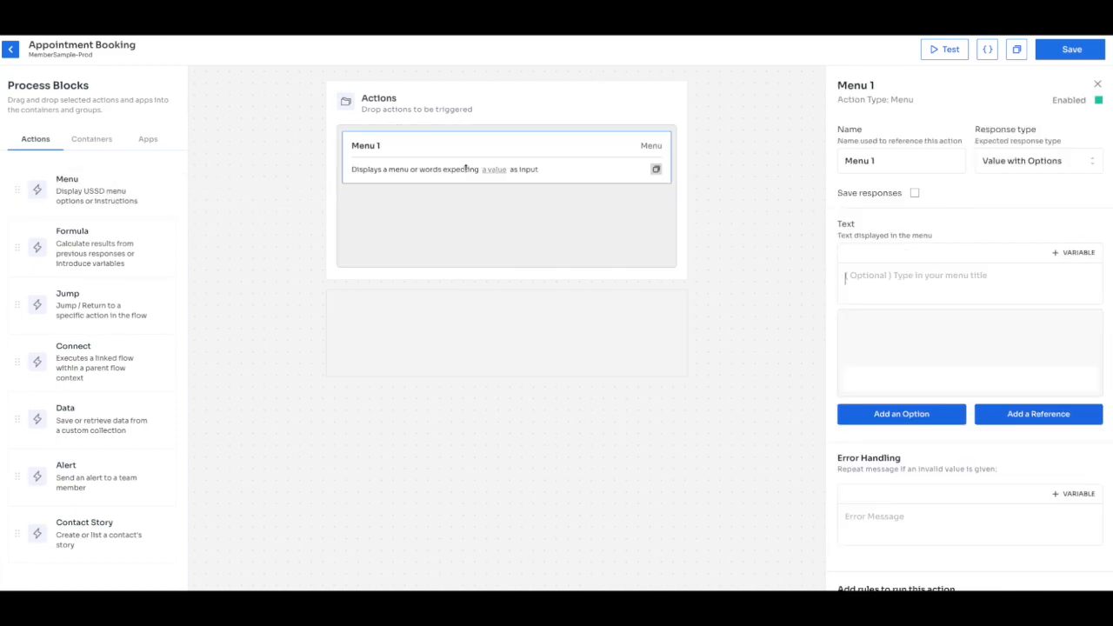
click(906, 160)
key(ctrl+a)
text(Welcome)
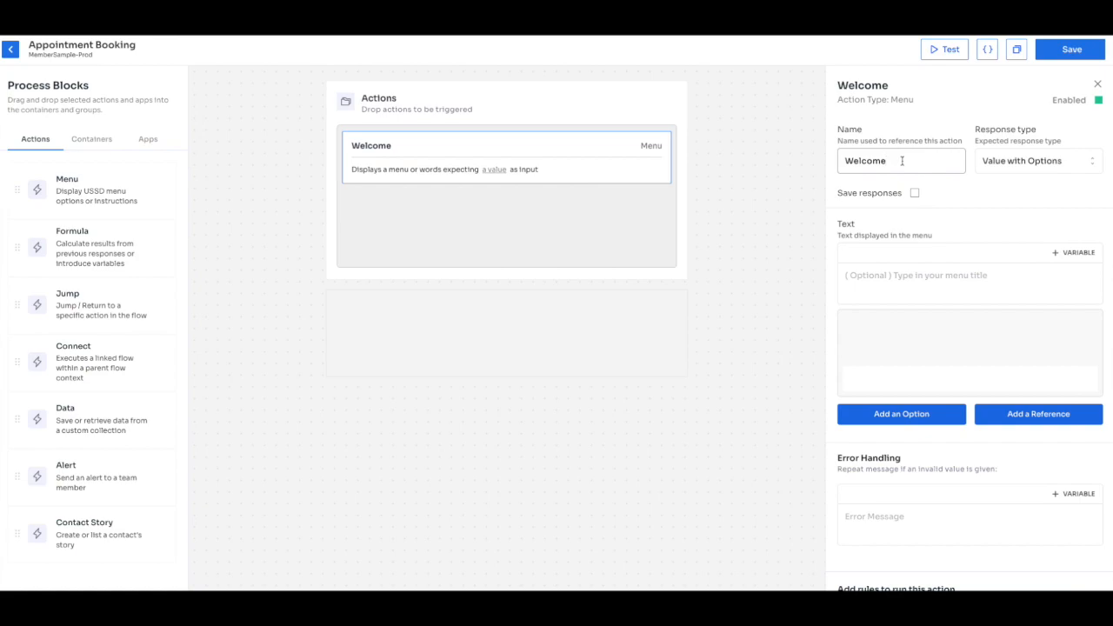
click(574, 218)
Set the menu text to 'Welcome to SurTech. Please register below' with option 1 Register.
click(921, 272)
text(Welcome to)
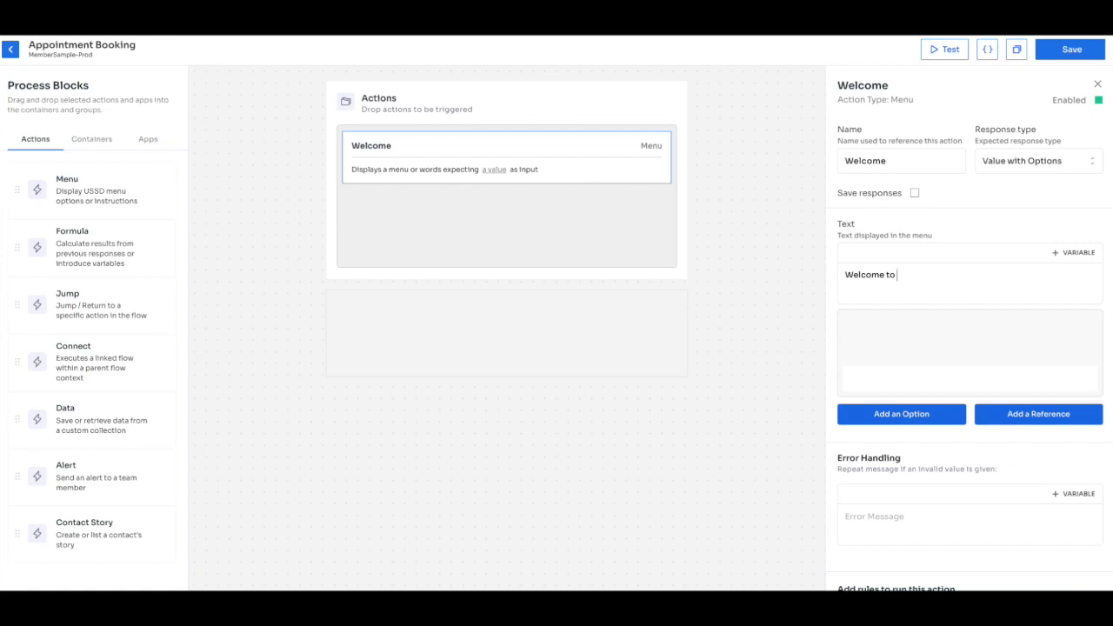
text(SurTechPlease register below:)
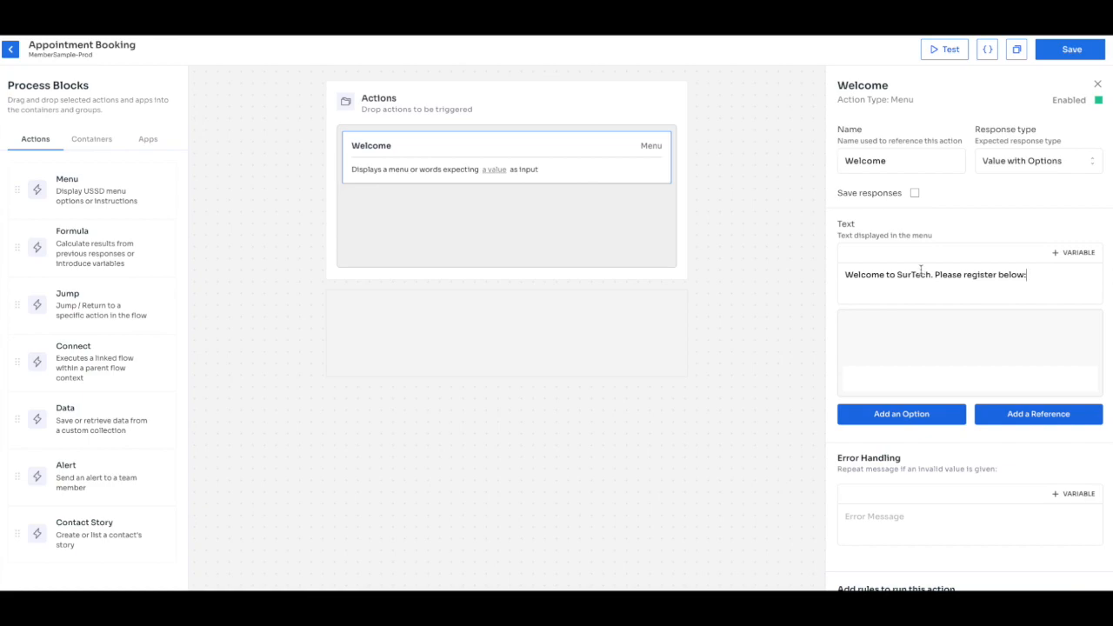
click(917, 417)
click(898, 337)
text(Register)
Add the line 'What is your first name?' below the welcome text.
click(1031, 275)
key(Return)
key(Return)
text(P)
key(BackSpace)
text(What is your na)
text(me)
key(BackSpace)
key(BackSpace)
key(BackSpace)
key(BackSpace)
text(first name)
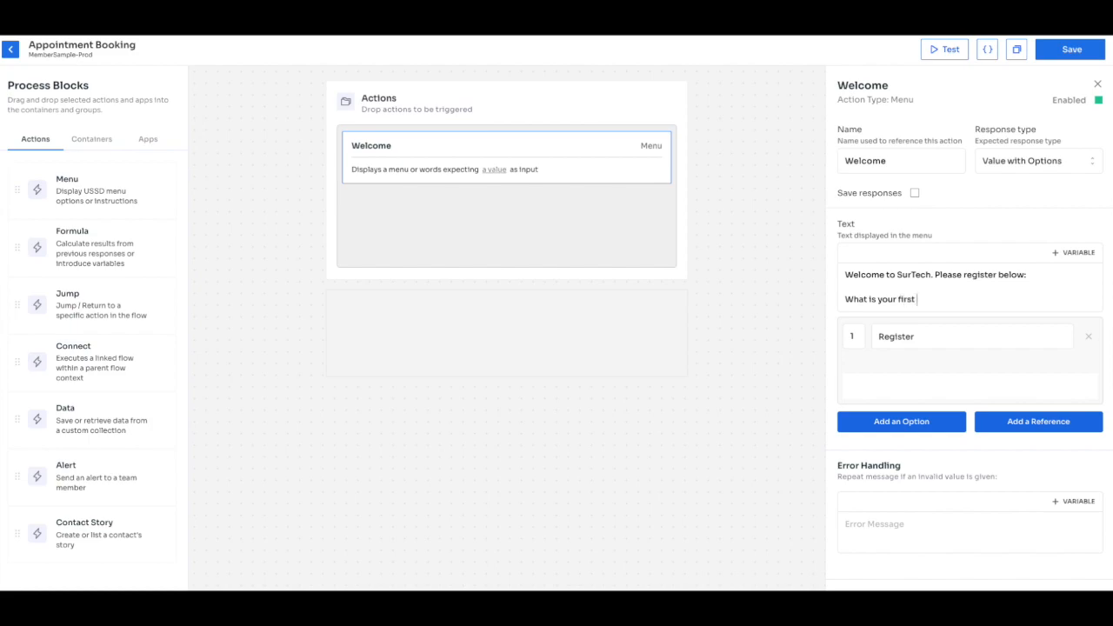
text(?)
Remove the Register option, set the response type to Value, and rename the menu FirstName.
click(1088, 336)
click(1024, 165)
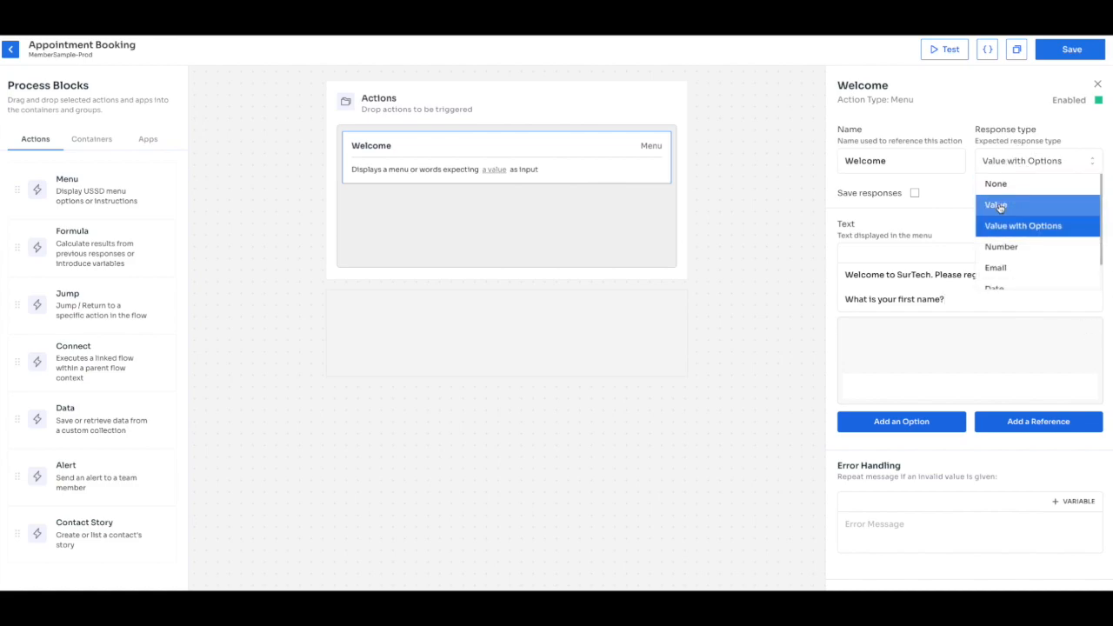
click(997, 205)
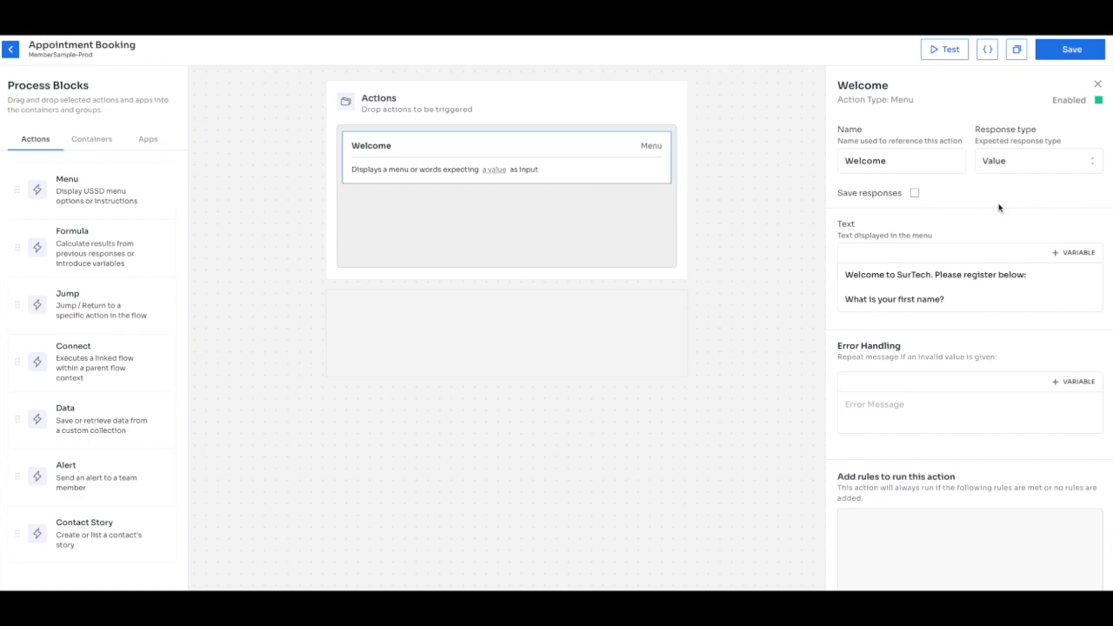
drag(887, 166, 809, 157)
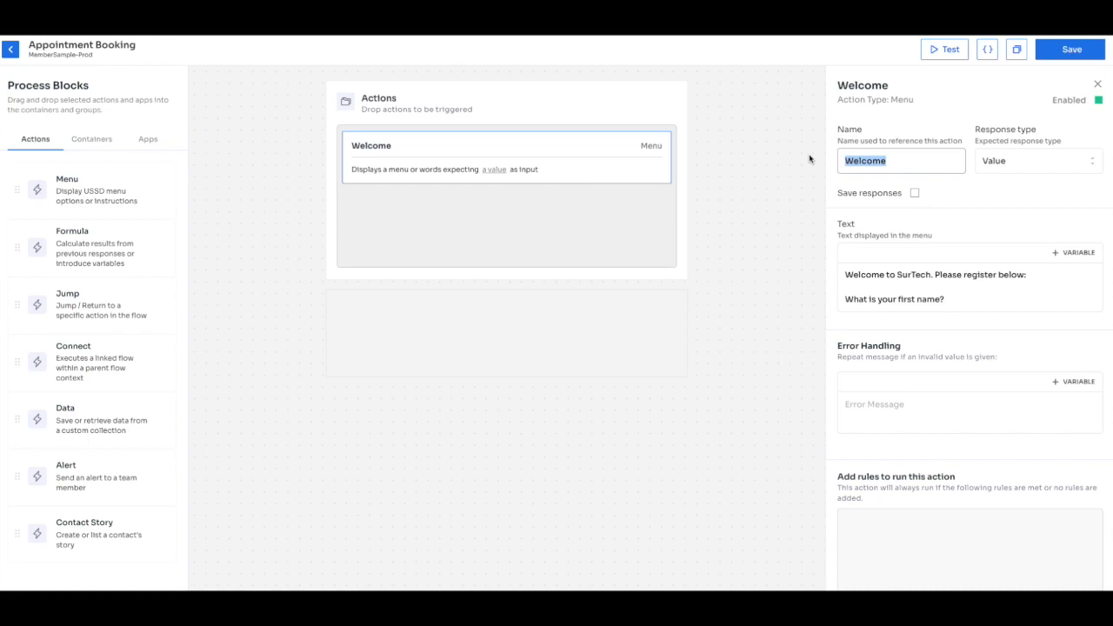
text(FirstName)
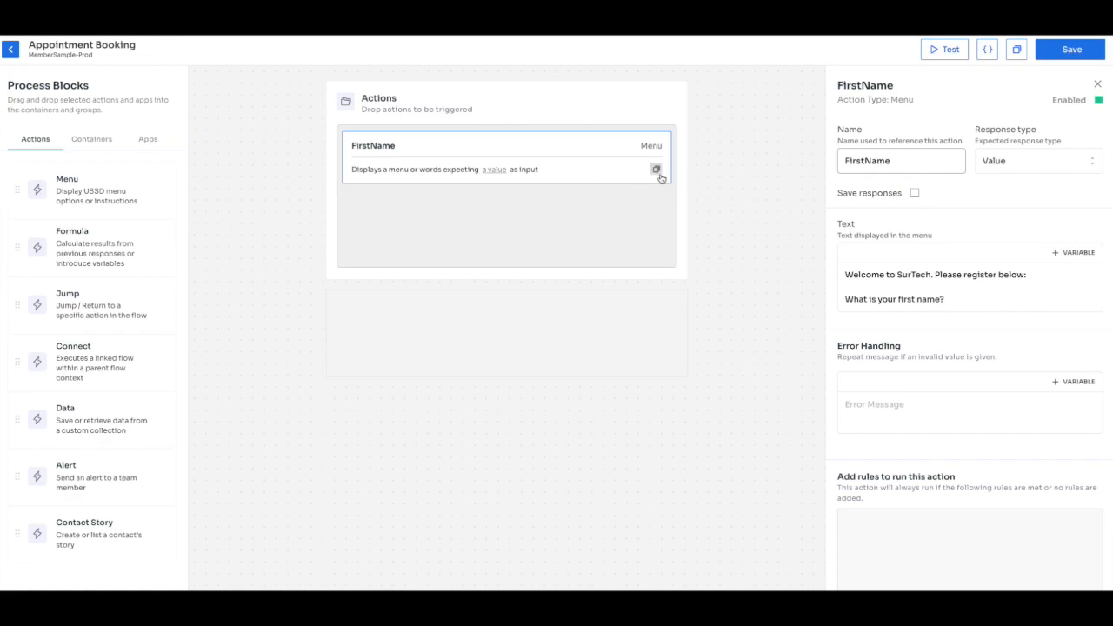
Duplicate FirstName as a LastName menu asking 'What is your last name?'.
click(657, 170)
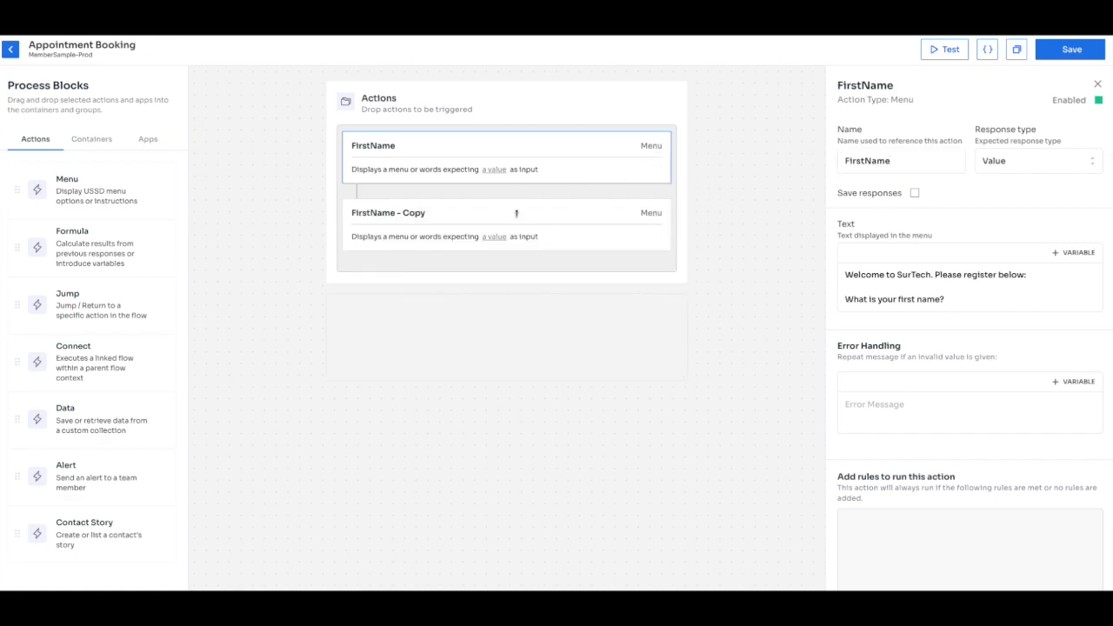
click(515, 212)
click(932, 161)
key(BackSpace)
key(BackSpace)
key(BackSpace)
key(BackSpace)
key(BackSpace)
key(BackSpace)
key(BackSpace)
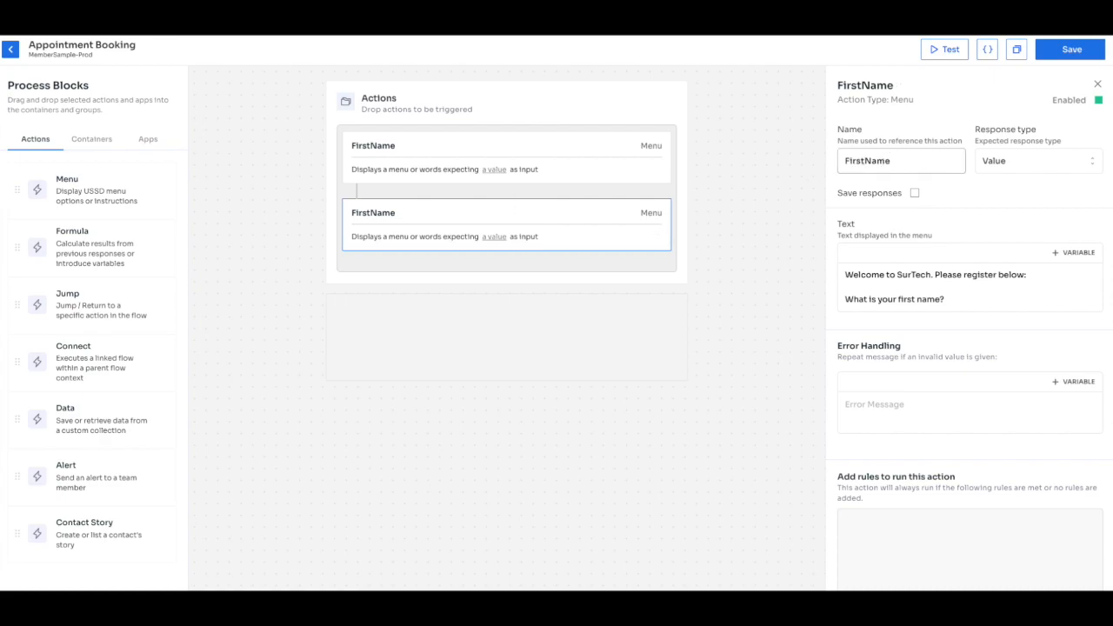
drag(865, 164, 840, 160)
text(Last)
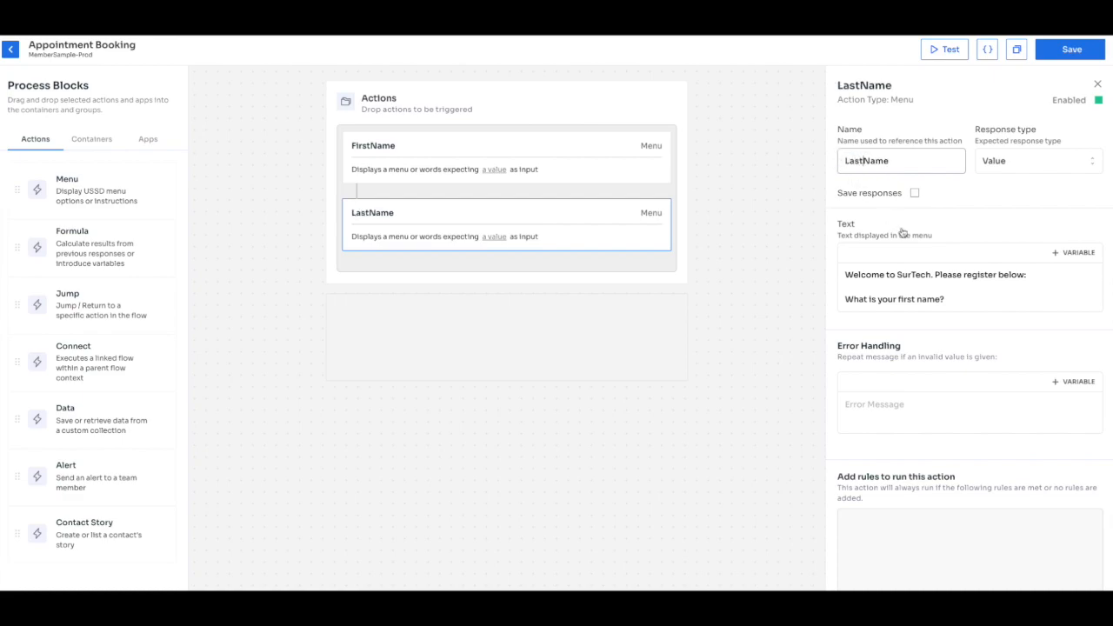
drag(848, 299, 840, 279)
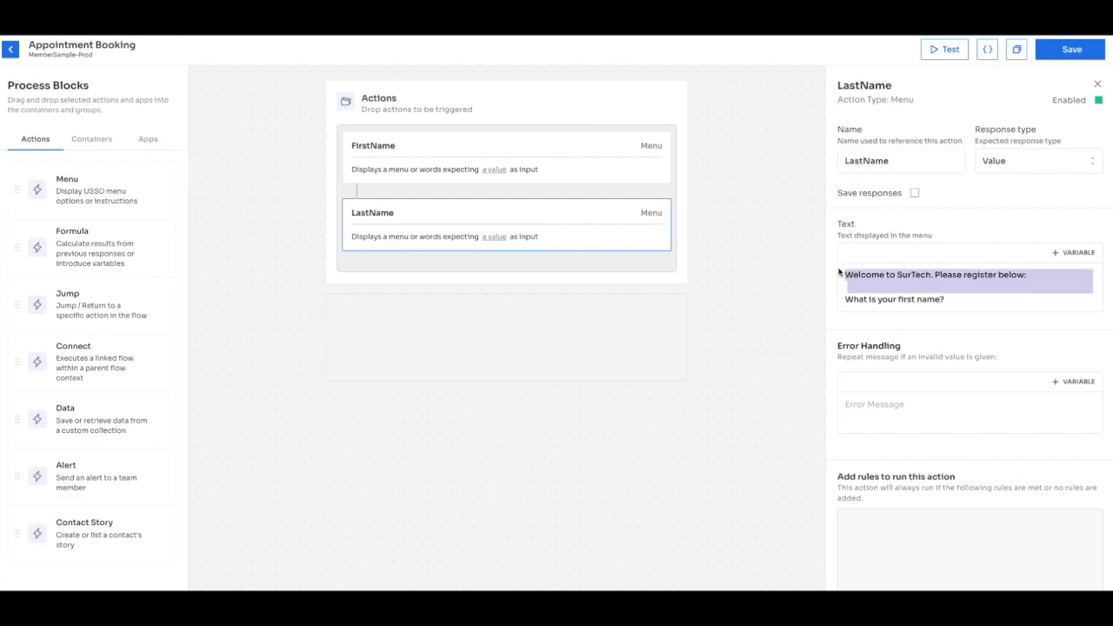
key(BackSpace)
double_click(906, 275)
text(last)
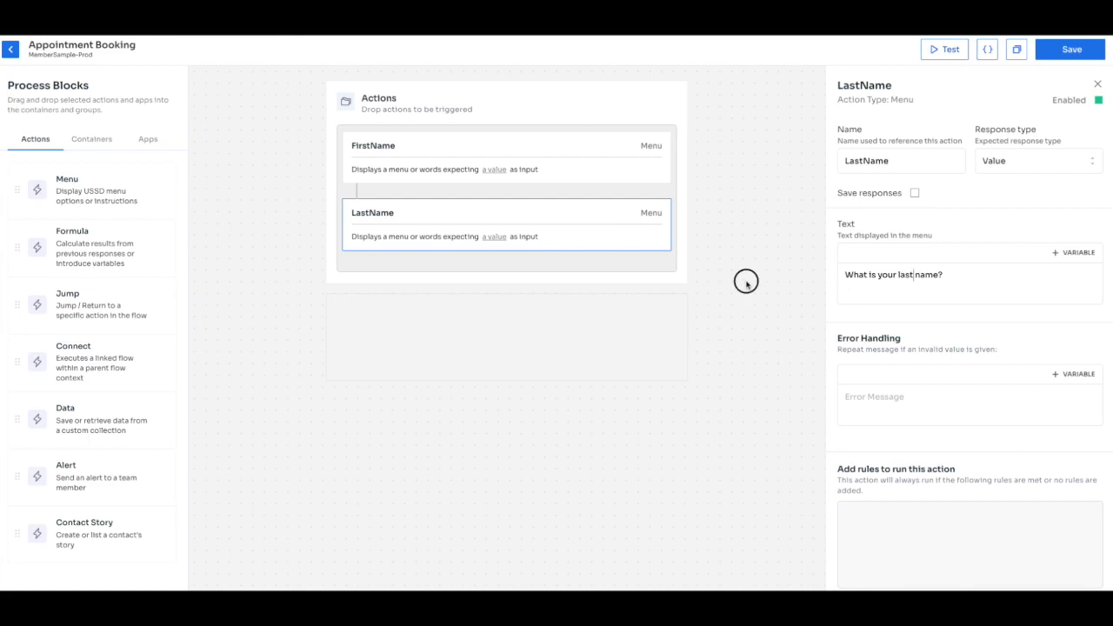
Add a new menu block after LastName and name it Email.
click(165, 191)
click(874, 164)
key(ctrl+a)
text(Email)
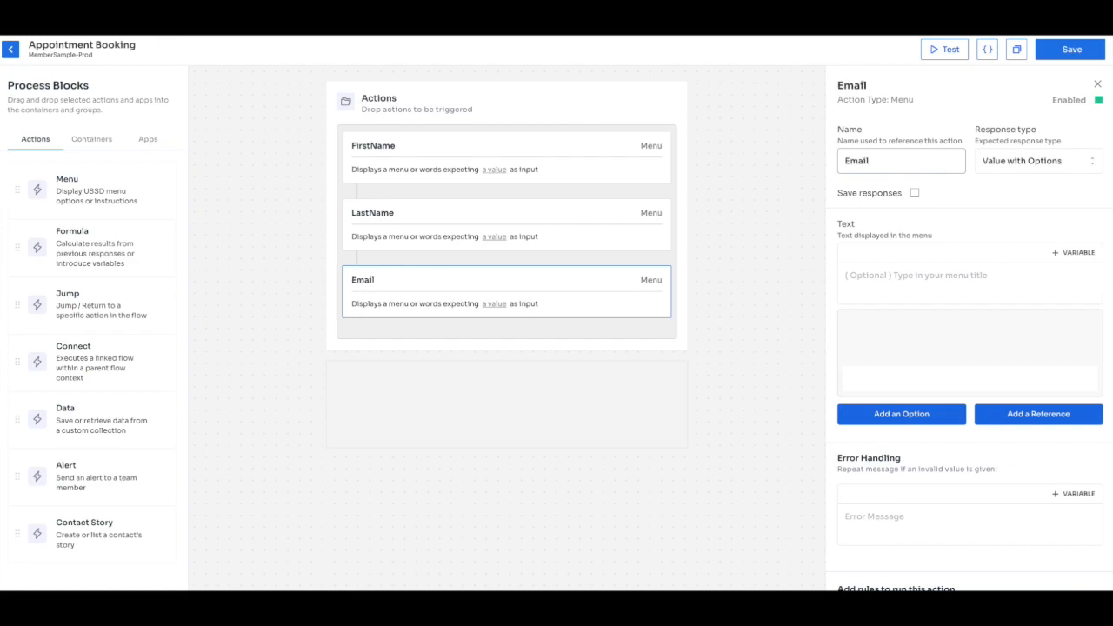
Set the Email block's response type to Email and its text to 'What is your email?'.
click(996, 167)
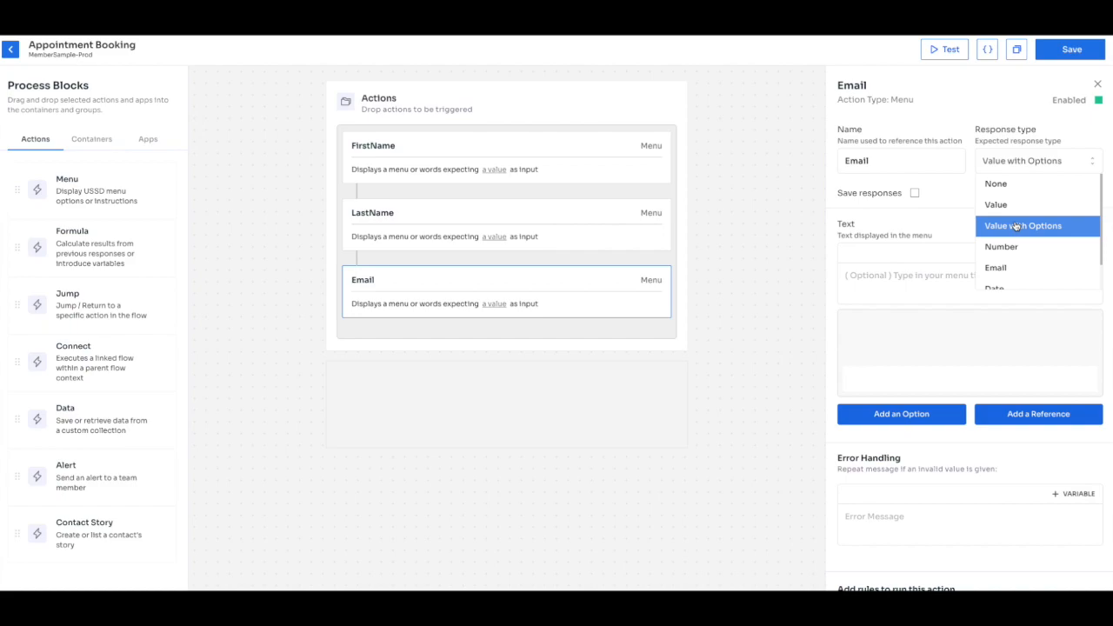
click(1013, 265)
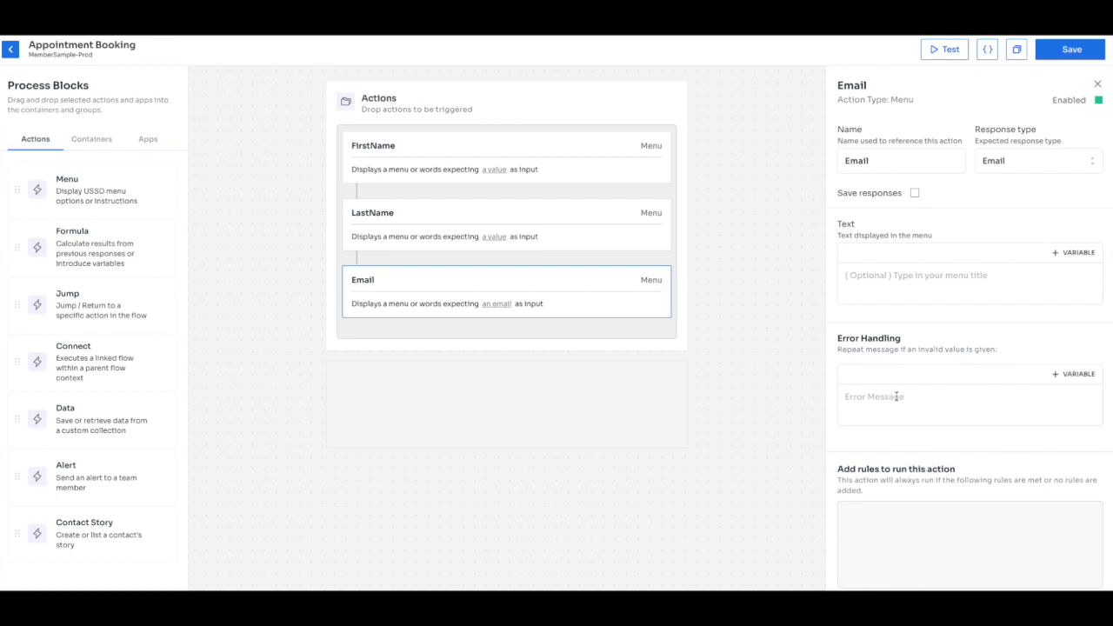
click(920, 276)
text(What is you)
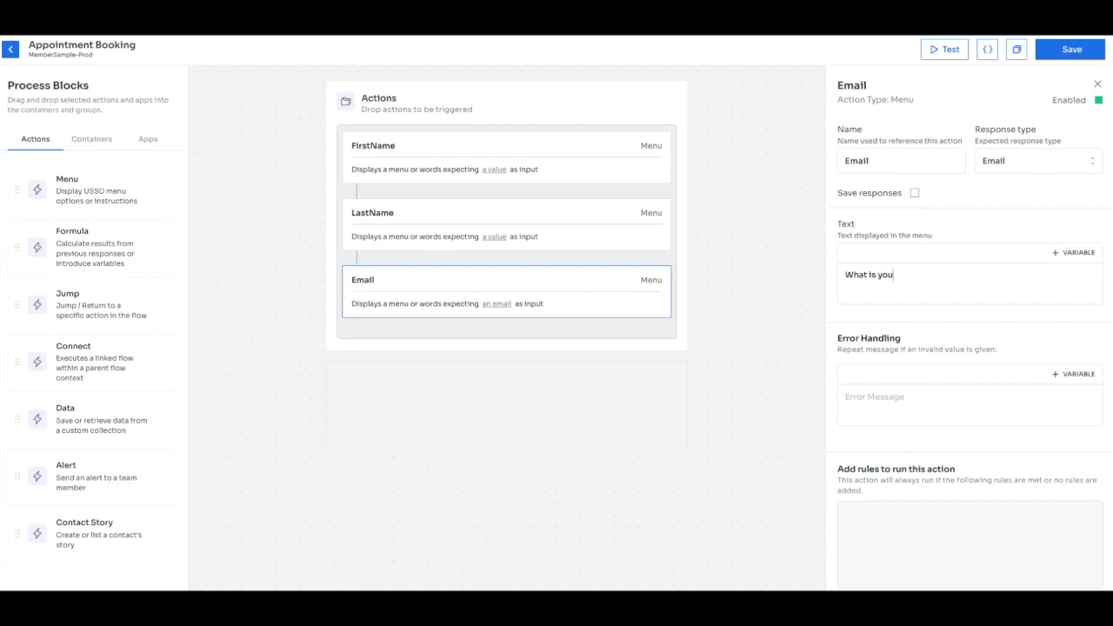
text(r email?)
click(905, 398)
click(940, 272)
key(ctrl+a)
key(ctrl+c)
click(890, 392)
key(ctrl+v)
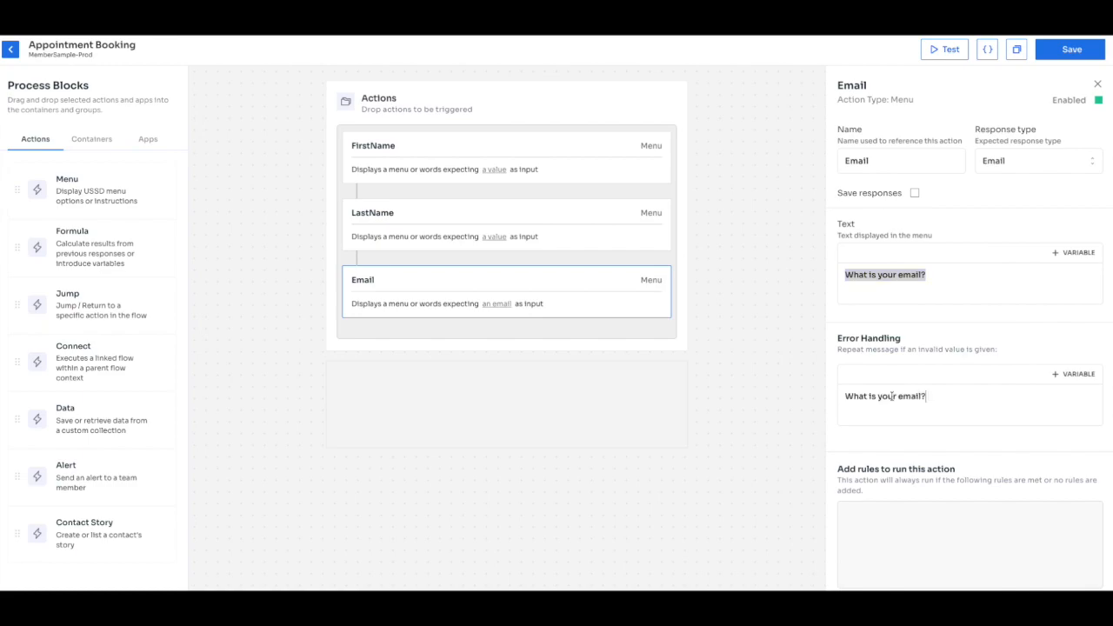
text(Enter a valid email in the format )
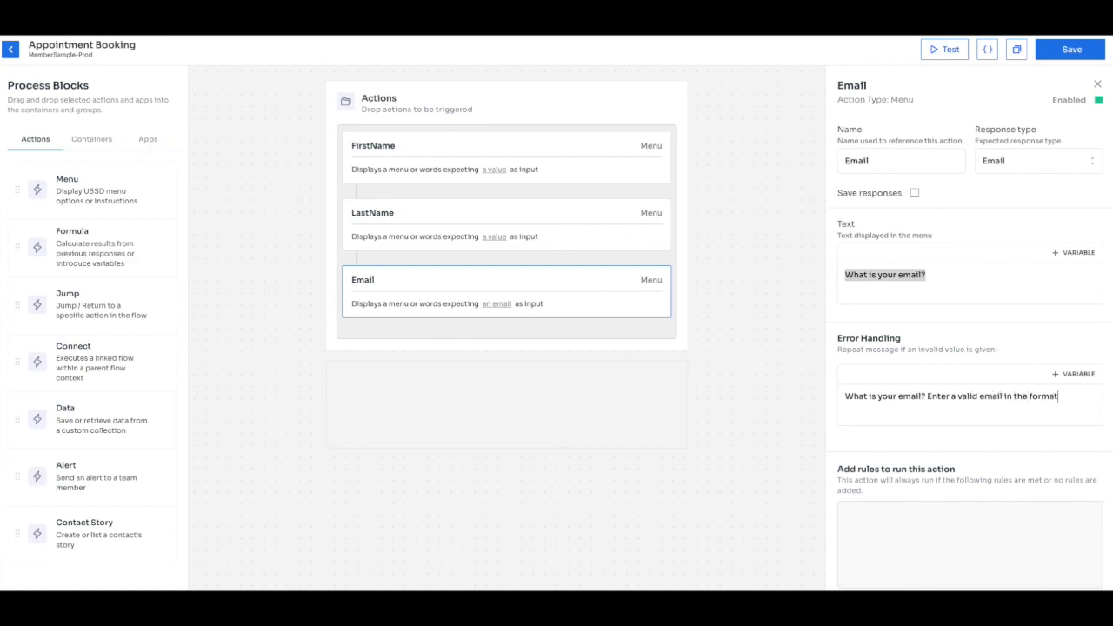
text(surname@email.com.)
click(928, 397)
text(()
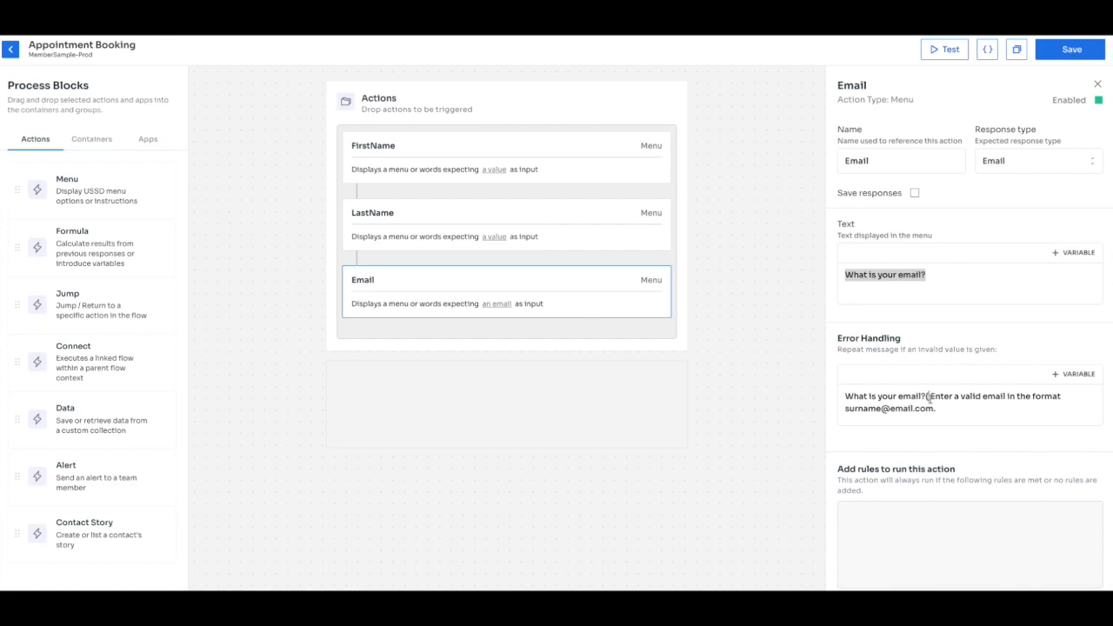
click(934, 408)
text())
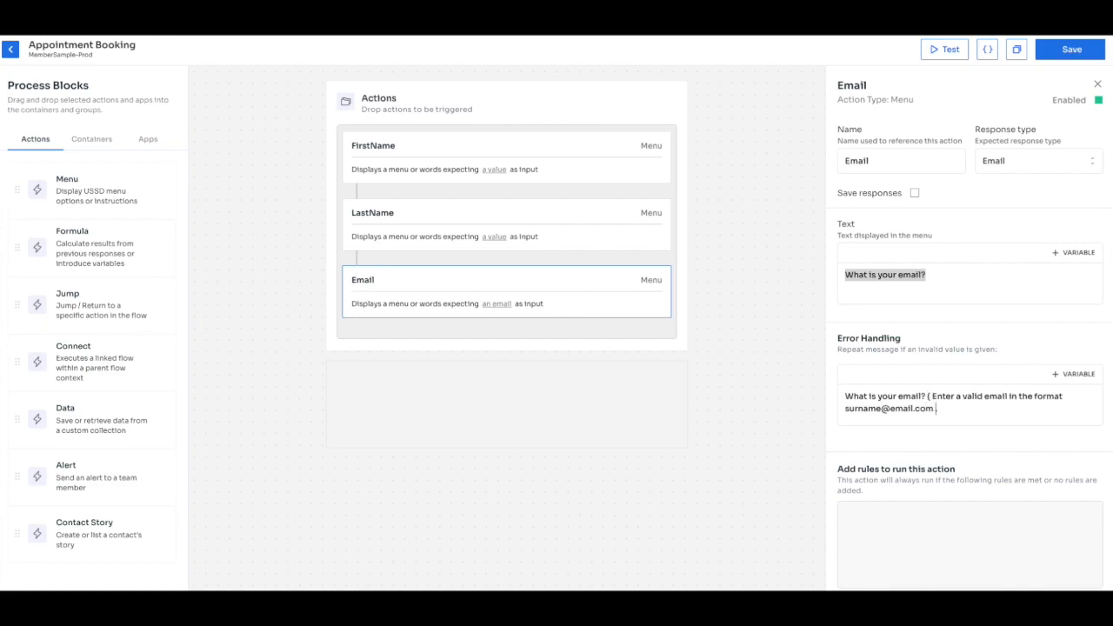
click(944, 406)
key(BackSpace)
click(1073, 50)
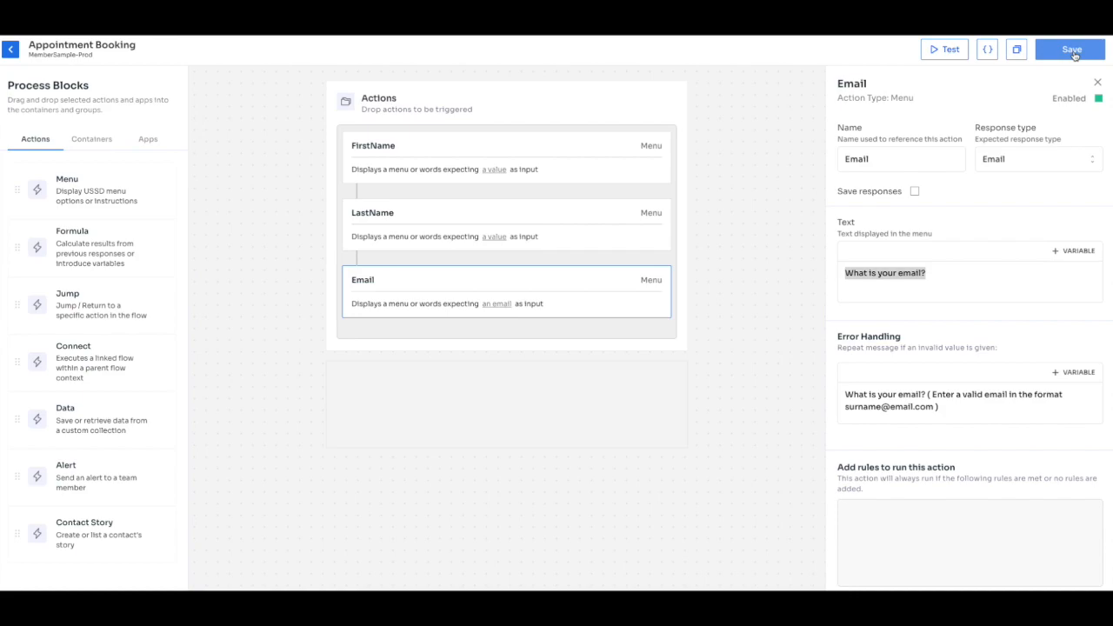
Start a Sandbox test run and answer the first-name and last-name questions.
click(946, 54)
click(964, 576)
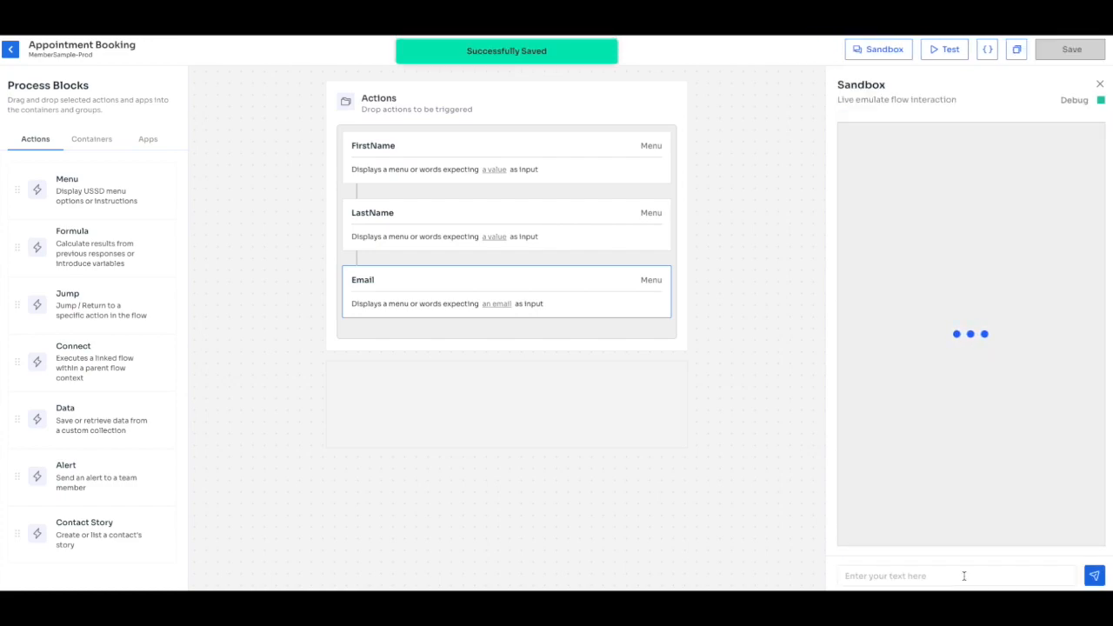
click(964, 577)
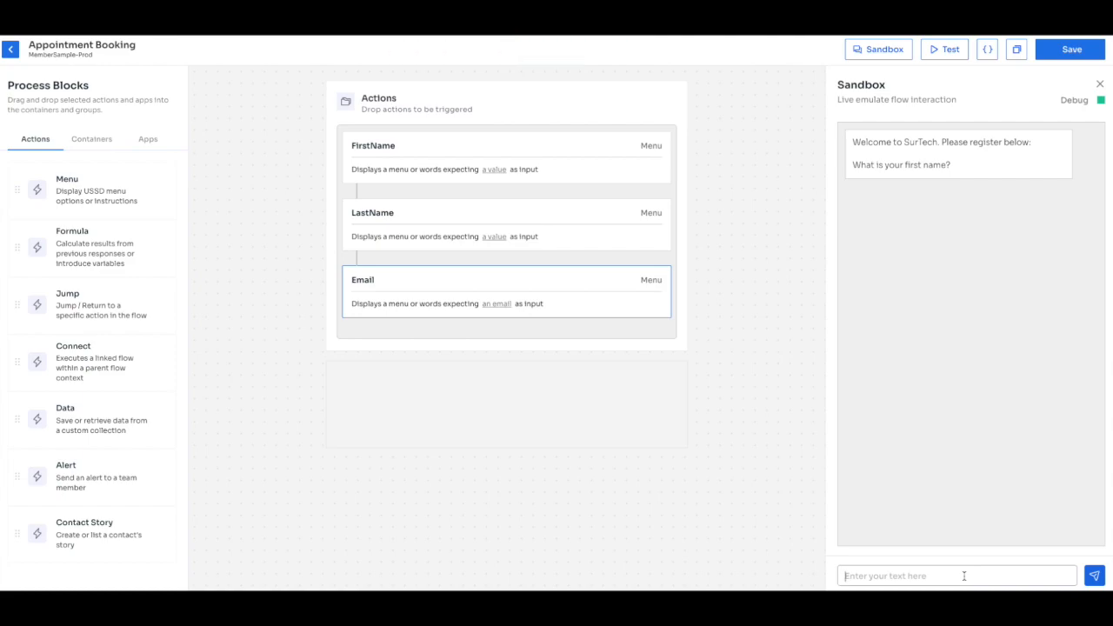
text(John)
key(Return)
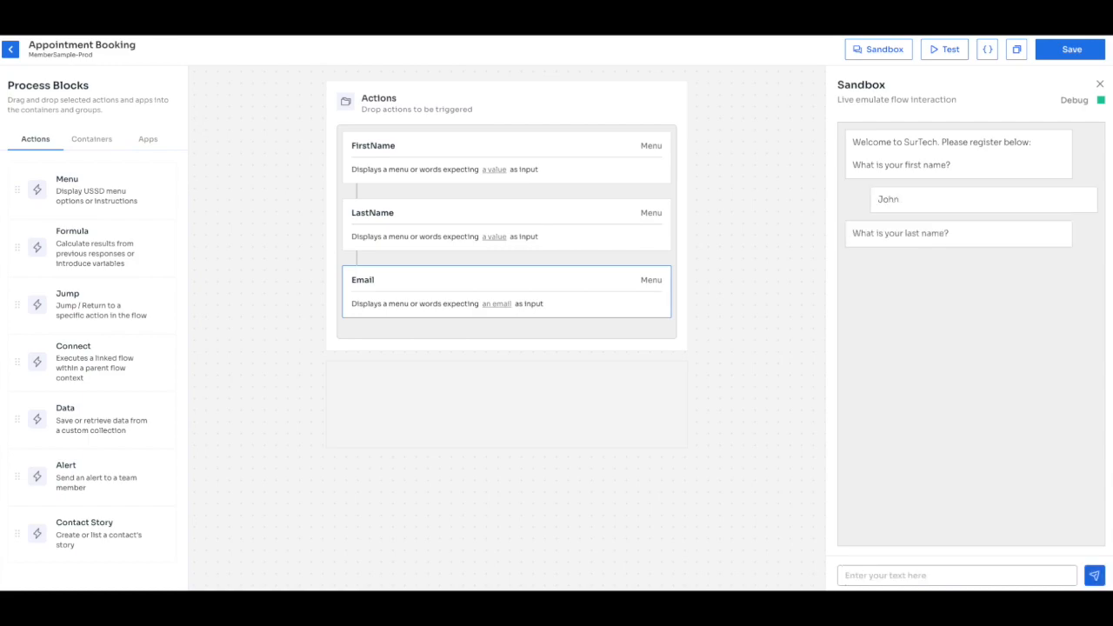
text(Doe)
key(Return)
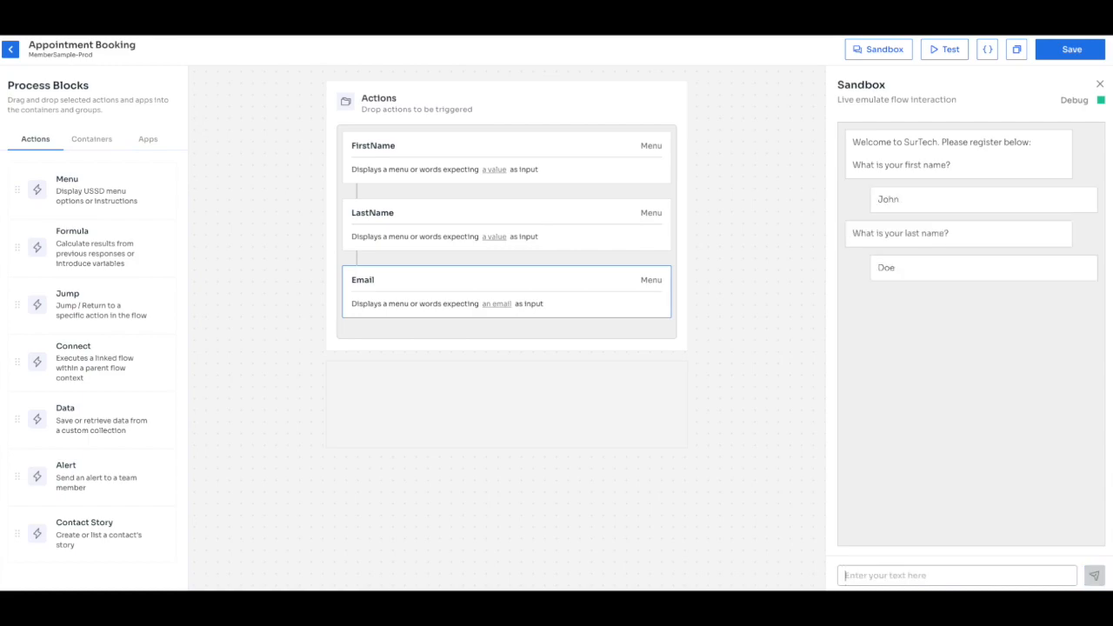
Send a malformed email to trigger the format error, then send a valid email address.
text(johnsur)
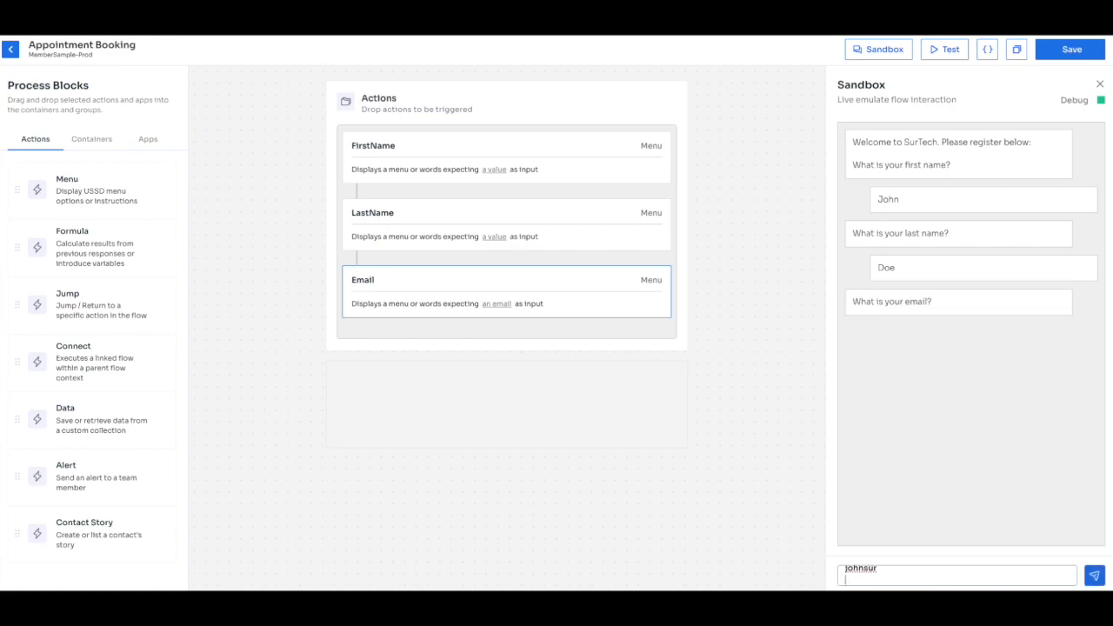
key(Return)
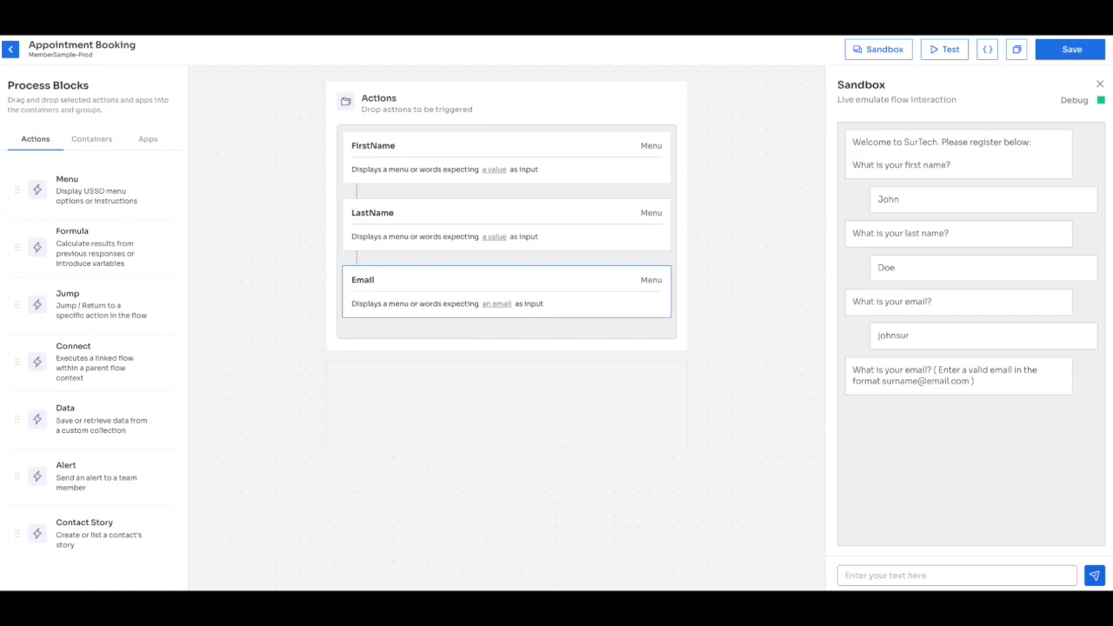
text(john@doe.com)
key(Return)
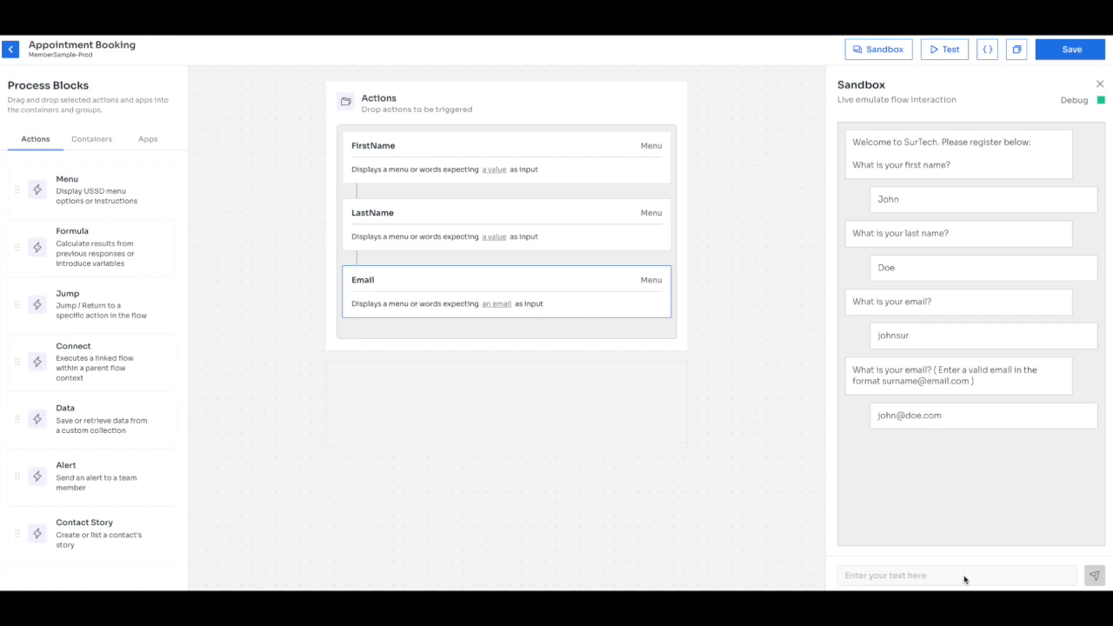
click(882, 577)
Turn off Sandbox debug and place FirstName, LastName and Email inside a new Group container.
click(1101, 101)
click(91, 139)
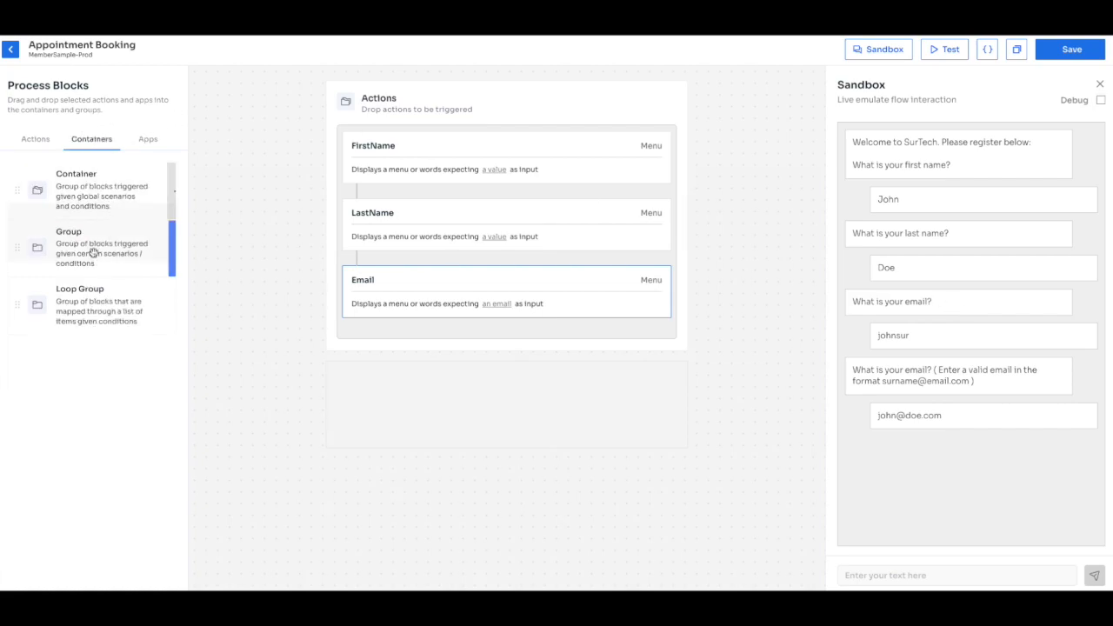
drag(116, 246, 464, 332)
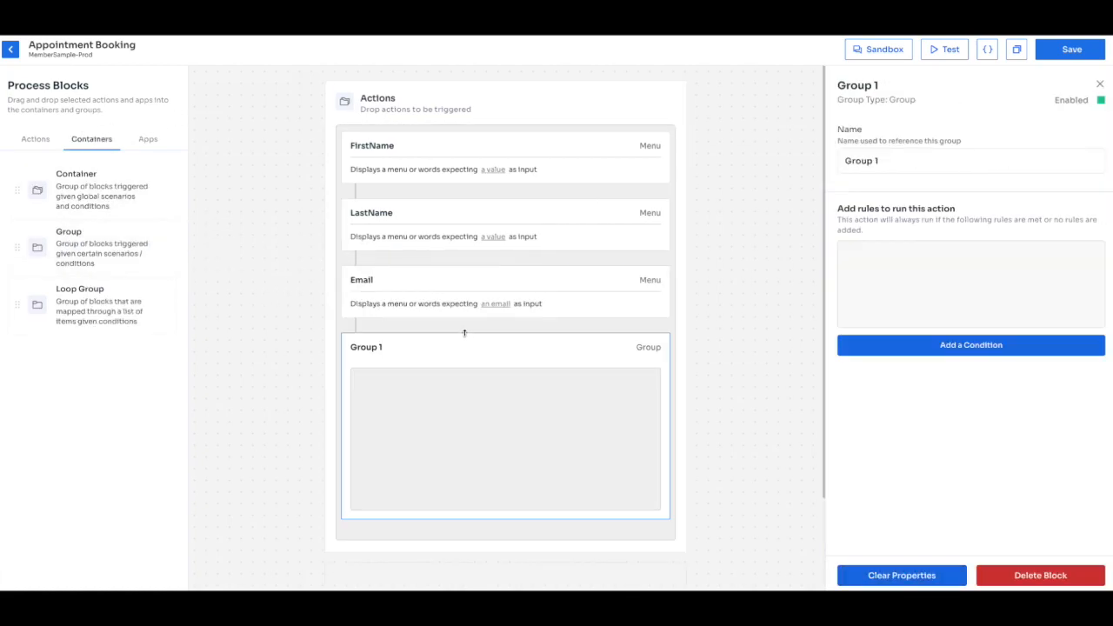
drag(464, 286, 472, 375)
drag(466, 226, 465, 294)
drag(455, 162, 467, 188)
Rename the group to Register.
click(452, 160)
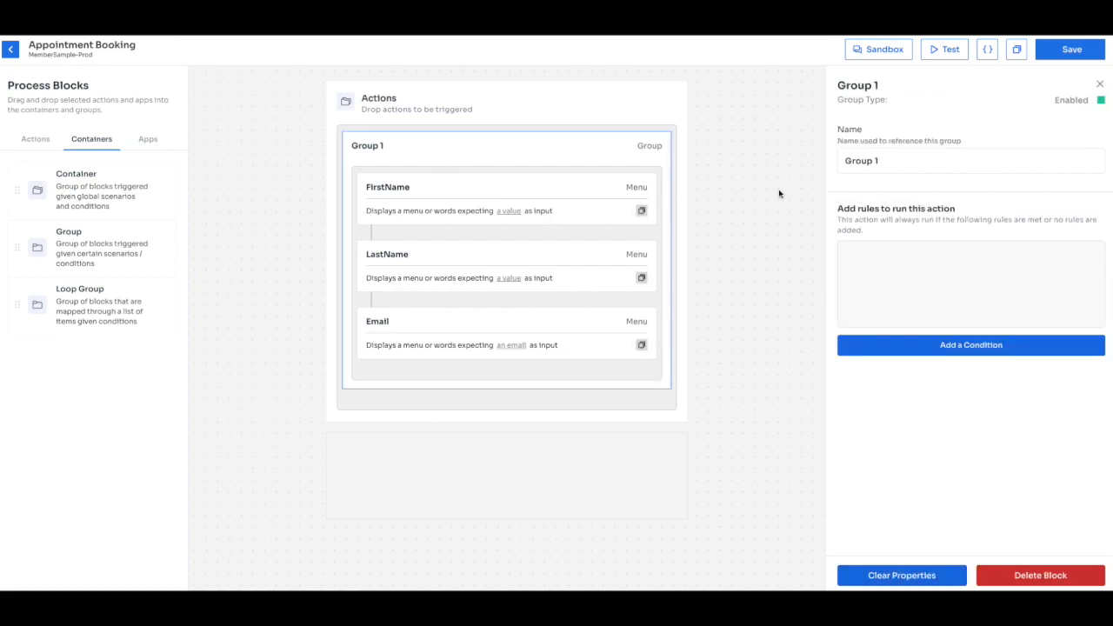
click(889, 166)
key(ctrl+a)
text(Sign)
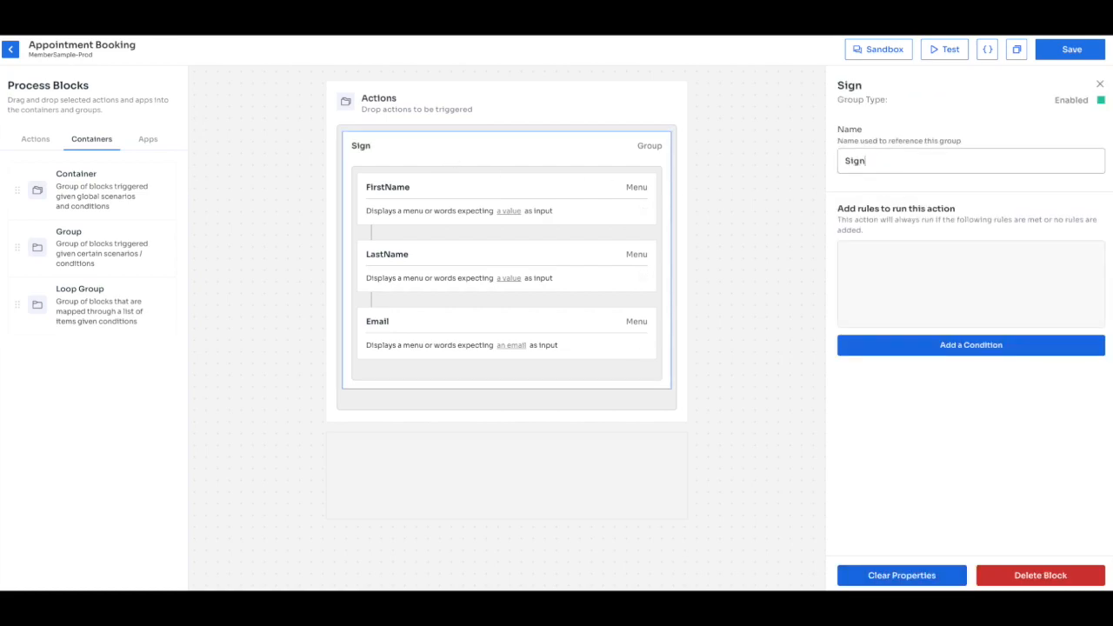
text(Up)
key(ctrl+a)
text(Register)
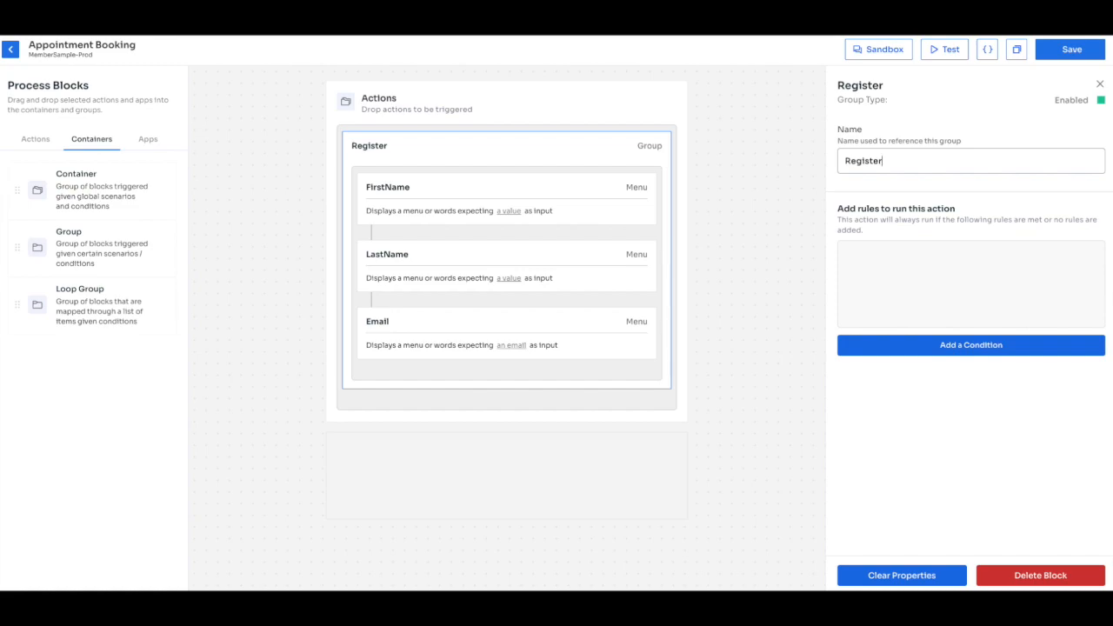
click(788, 247)
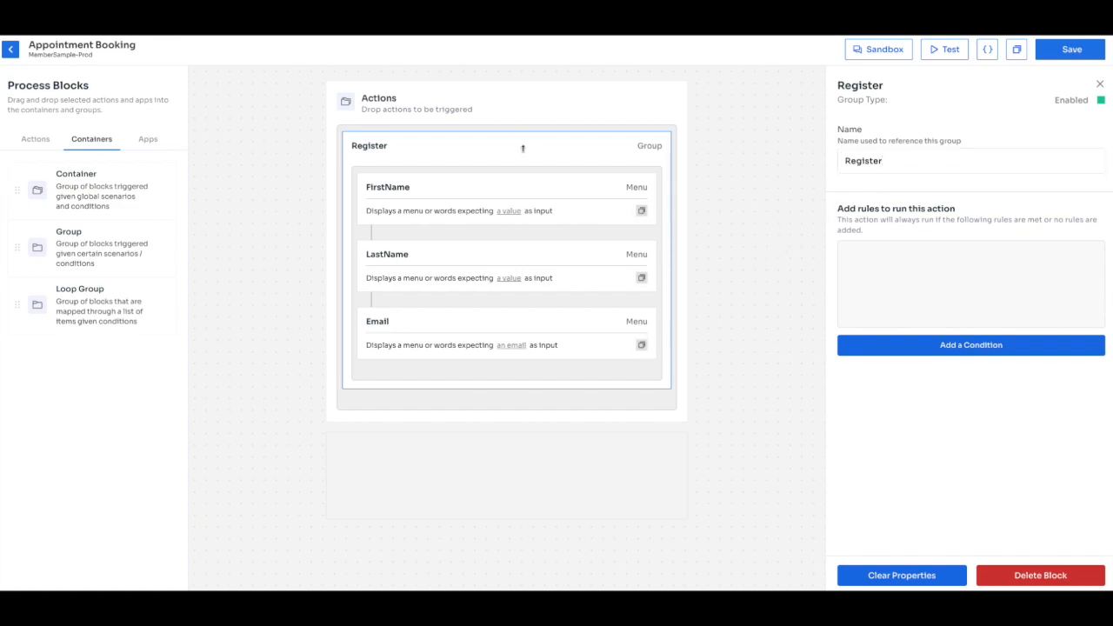
Add a Data action to the flow and name it Contact.
click(36, 139)
mouse_move(90, 415)
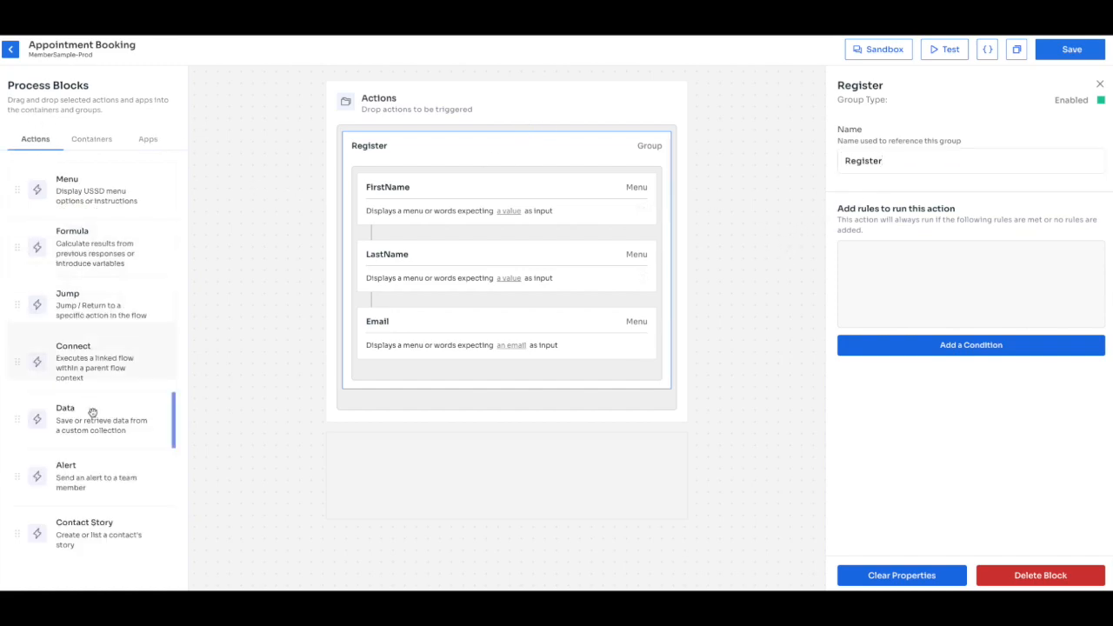
drag(100, 412, 429, 153)
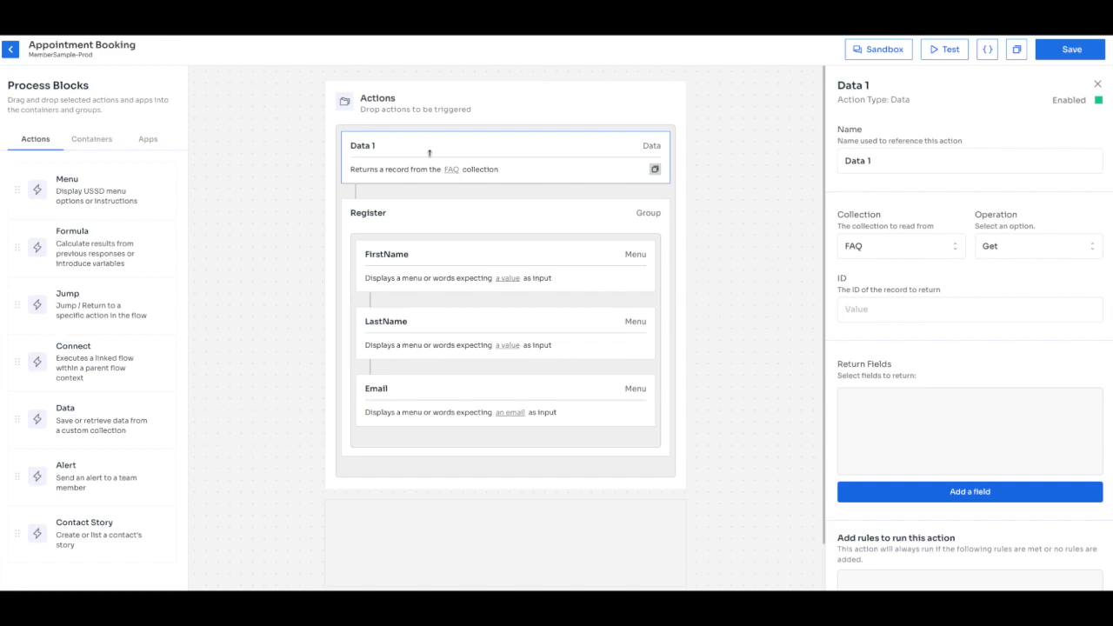
drag(880, 161, 832, 159)
text(Contact)
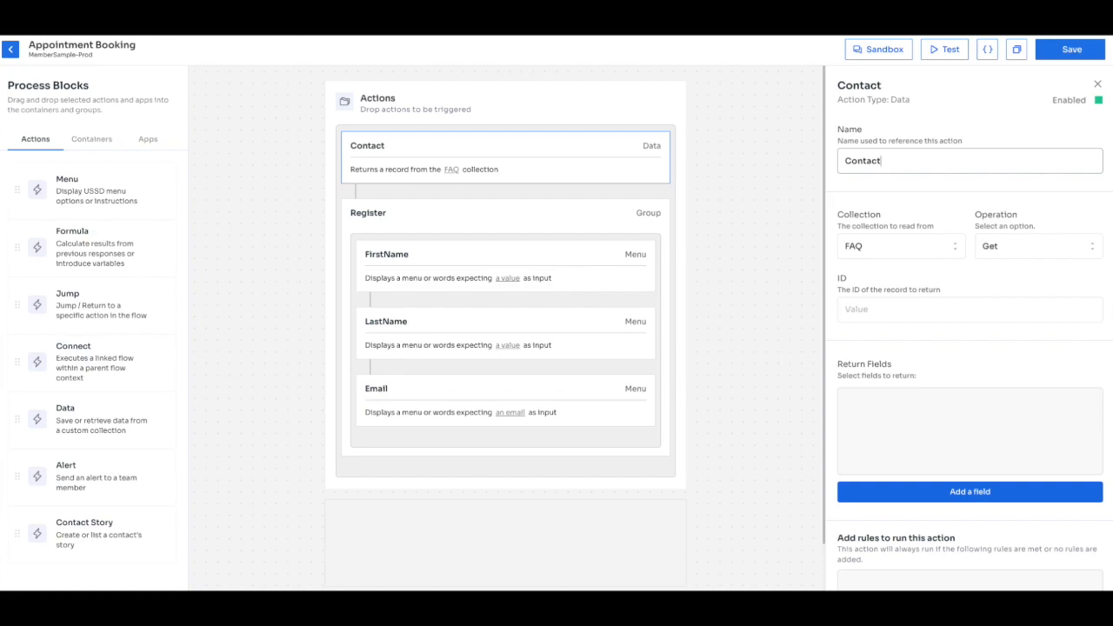
Point the Contact block at the Contact collection returning Name, and add a Formula block at the top.
click(874, 247)
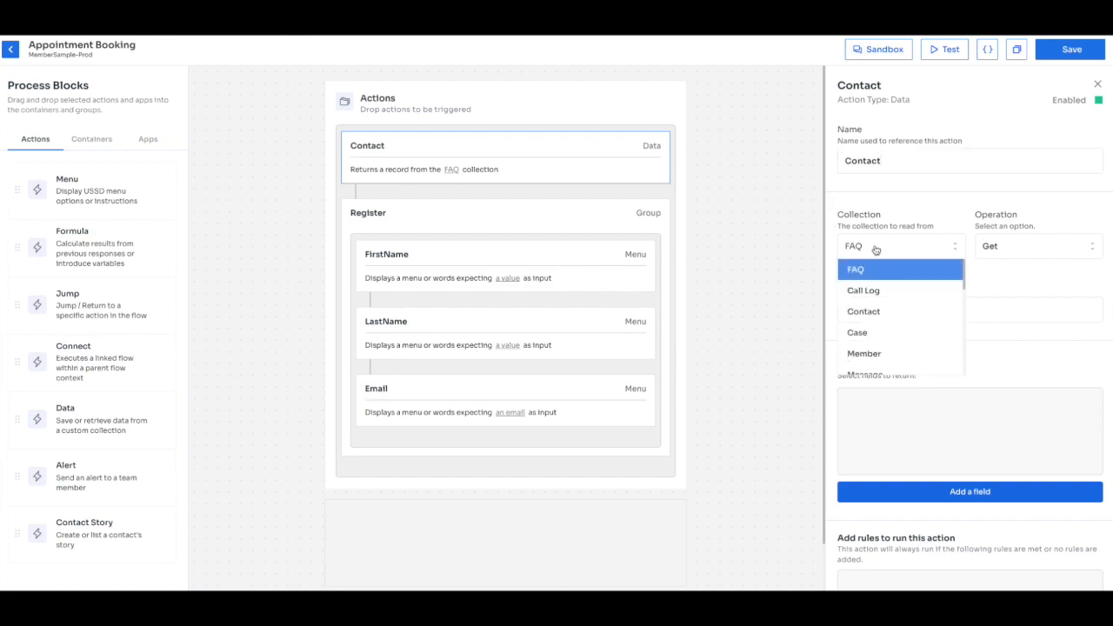
click(874, 310)
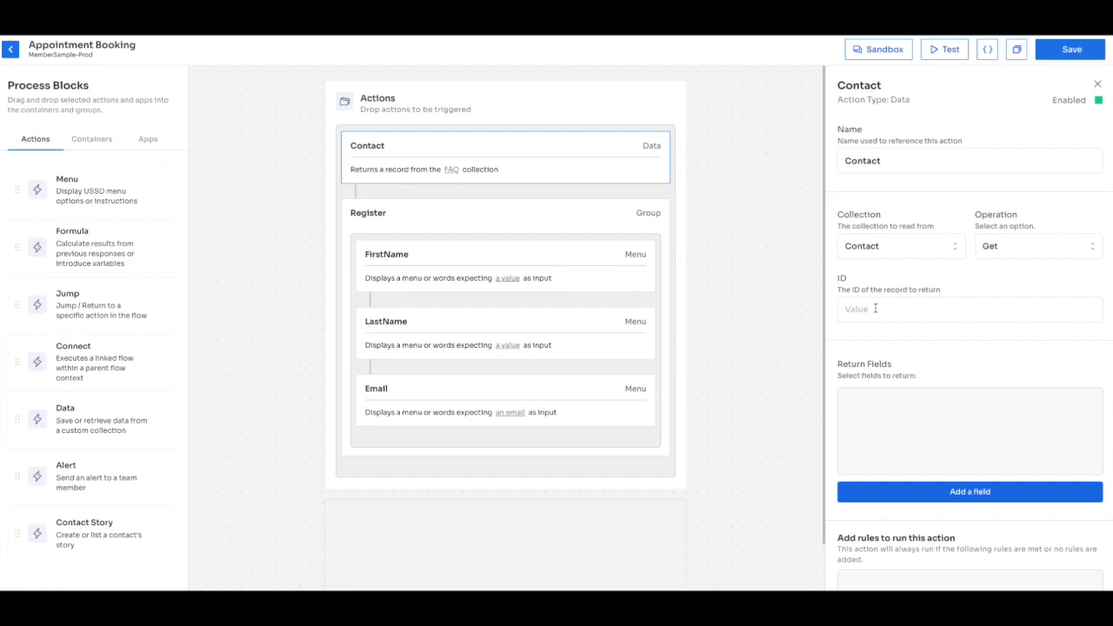
click(875, 308)
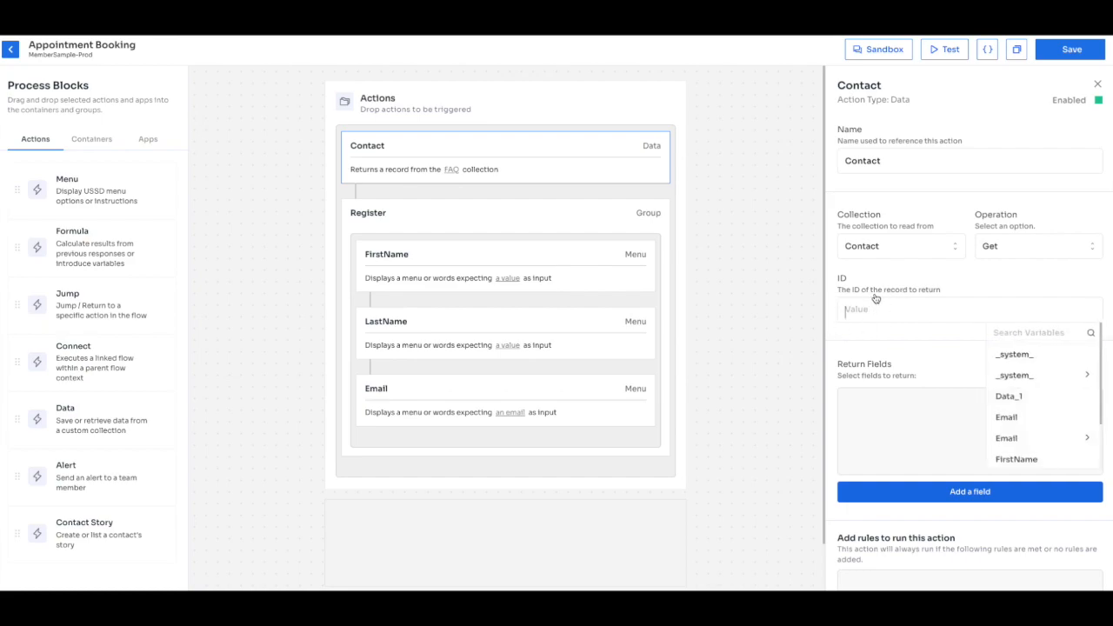
scroll(890, 278, down, 1)
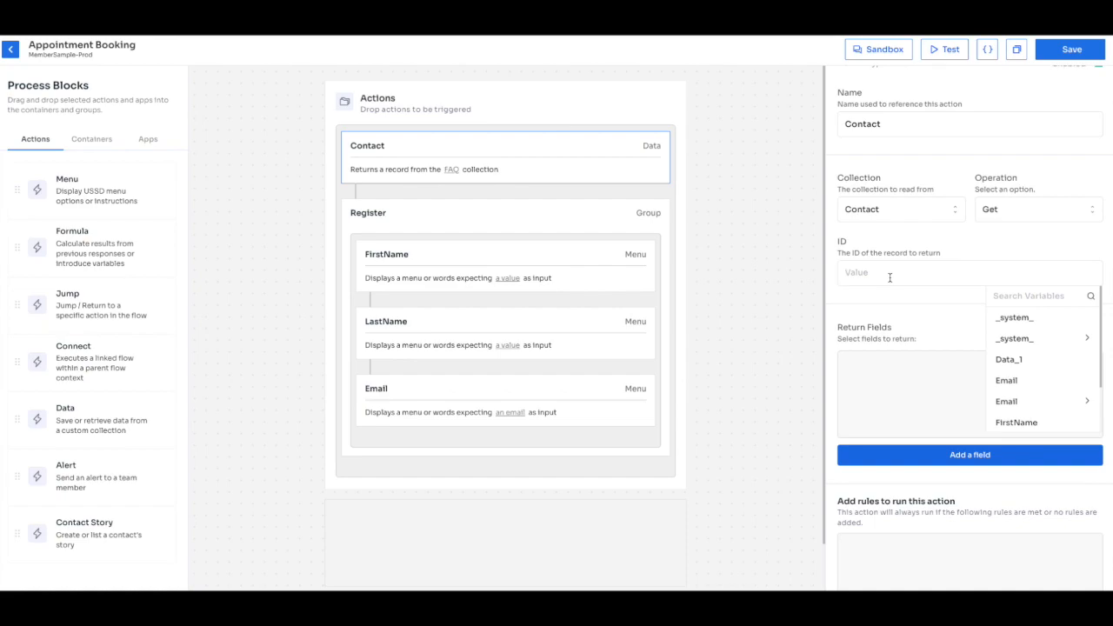
scroll(961, 242, down, 1)
click(897, 450)
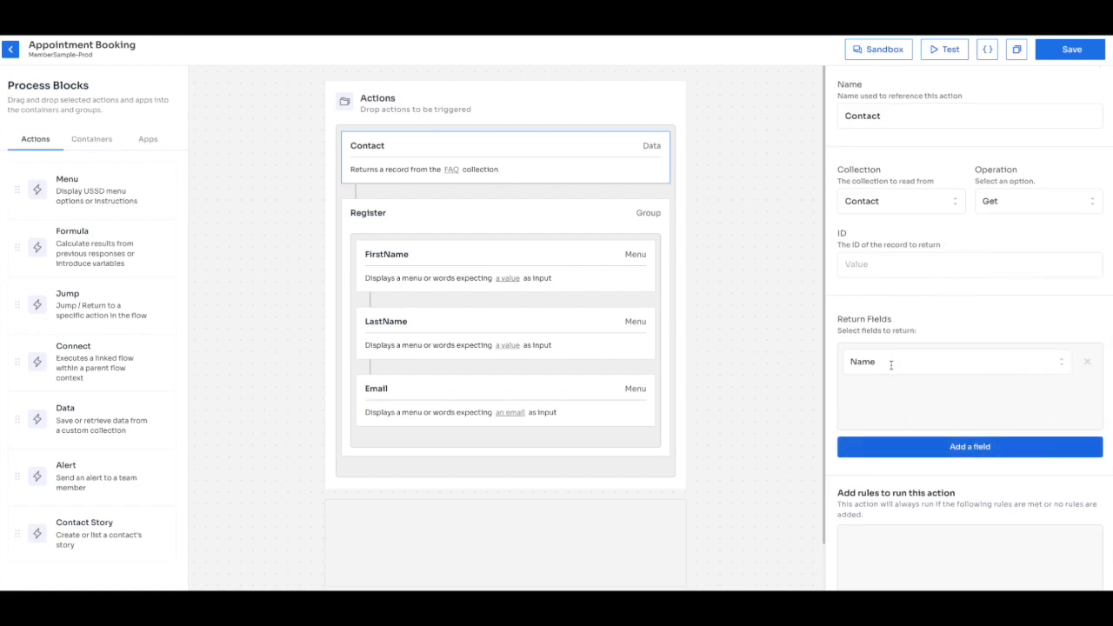
scroll(891, 379, down, 2)
scroll(891, 379, up, 3)
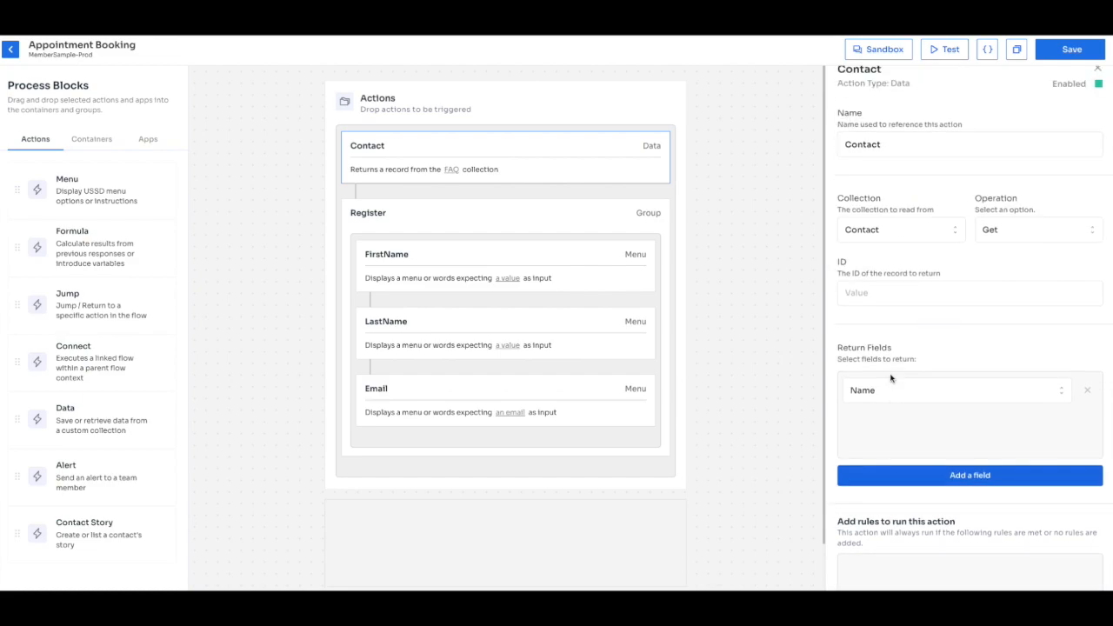
scroll(993, 442, down, 3)
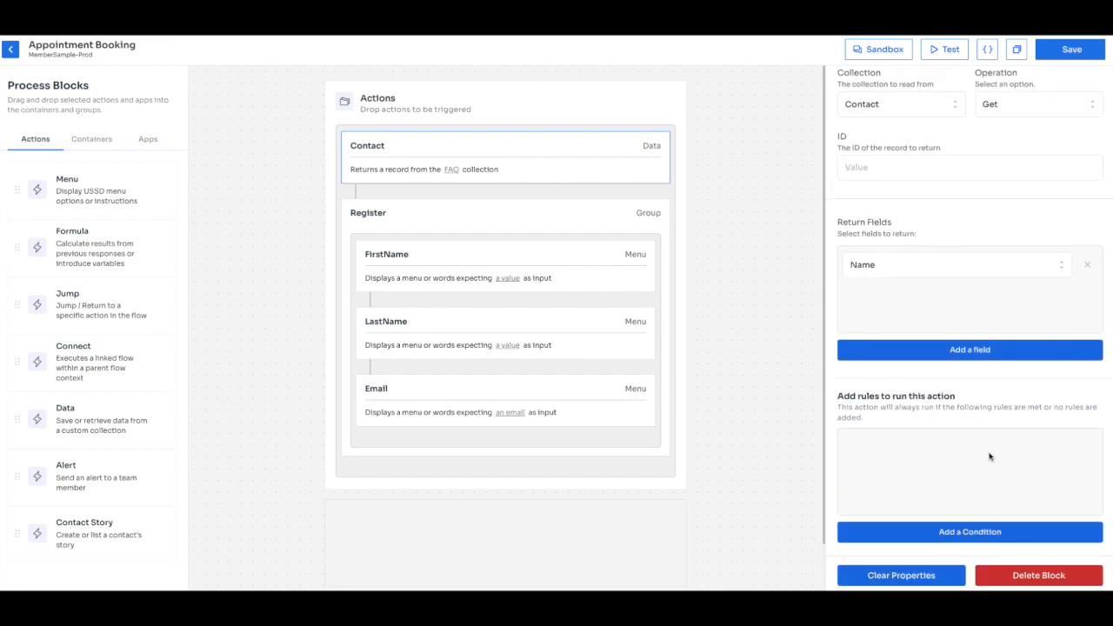
scroll(990, 454, up, 3)
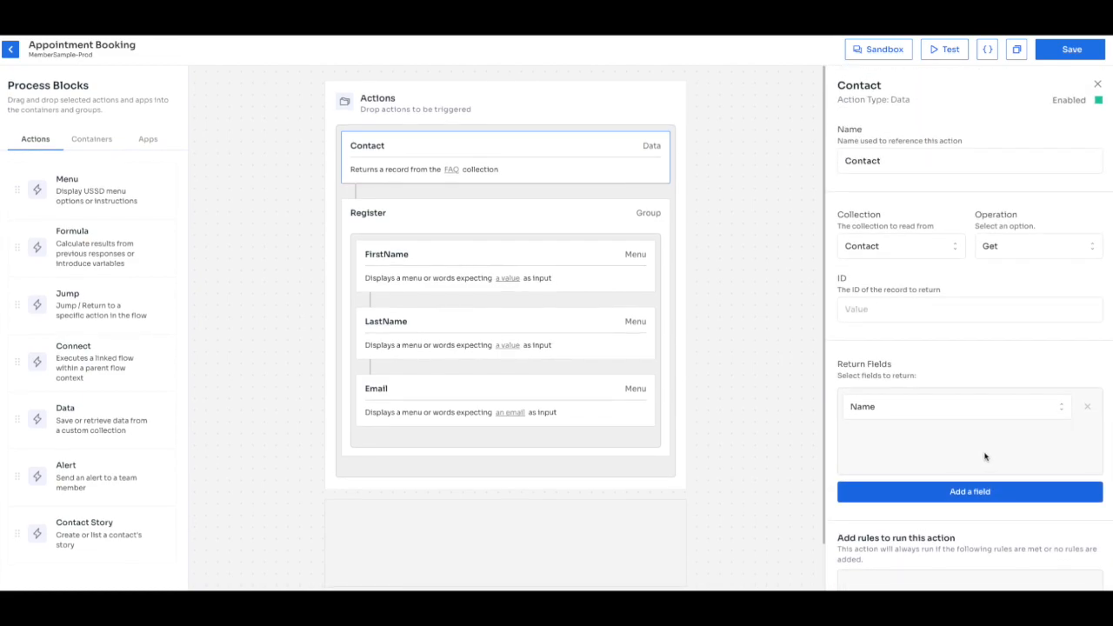
drag(105, 248, 456, 148)
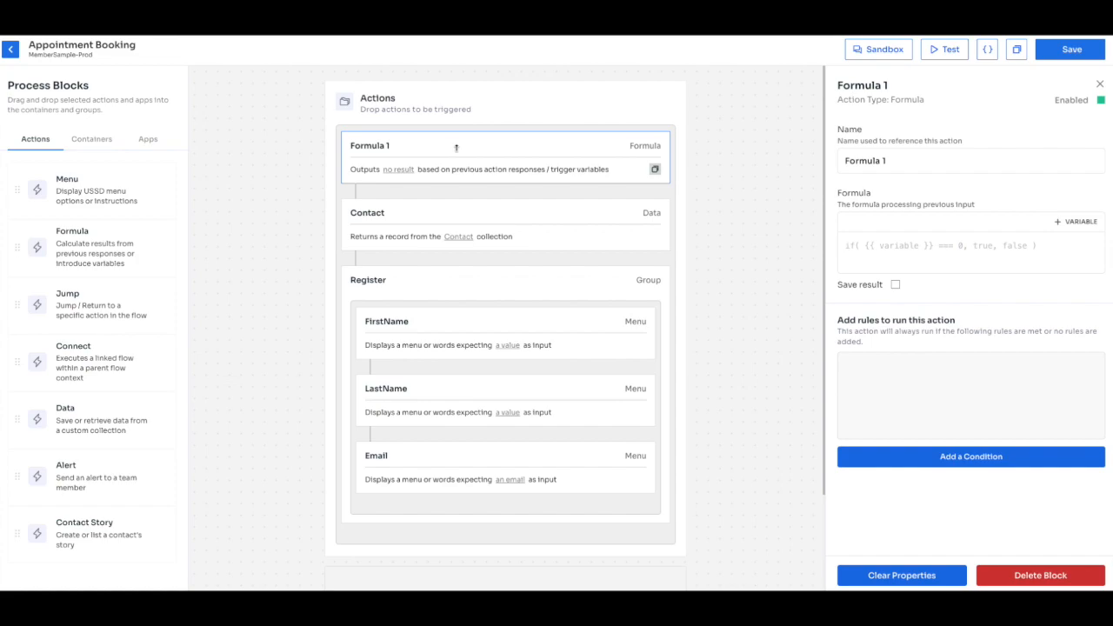
Insert the _system_ recipient.phone.full variable into the formula.
click(1086, 227)
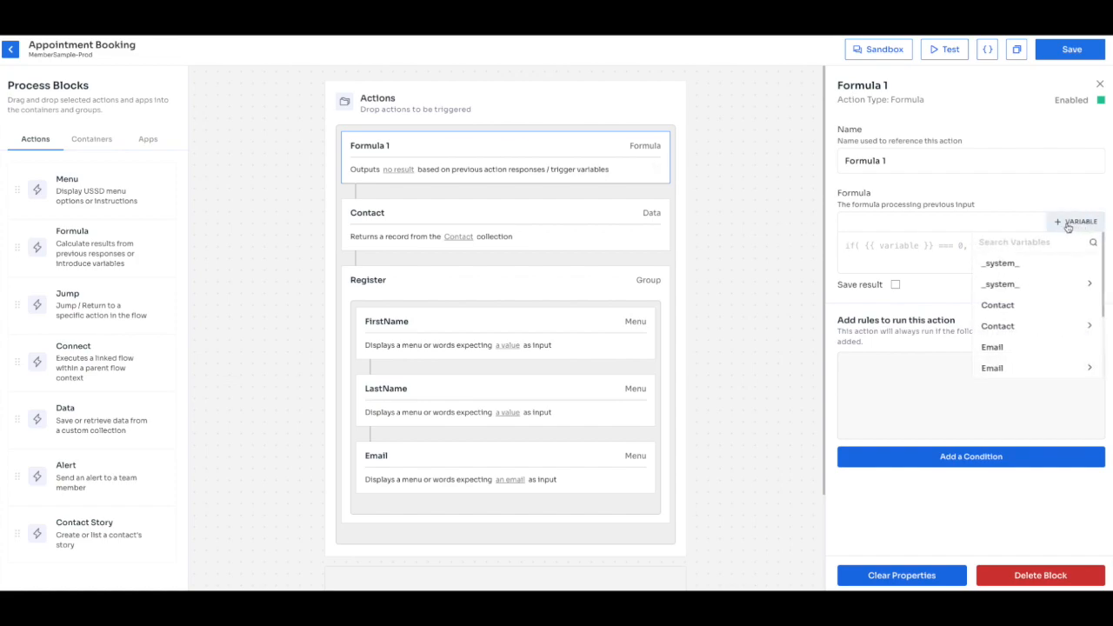
scroll(1040, 313, down, 2)
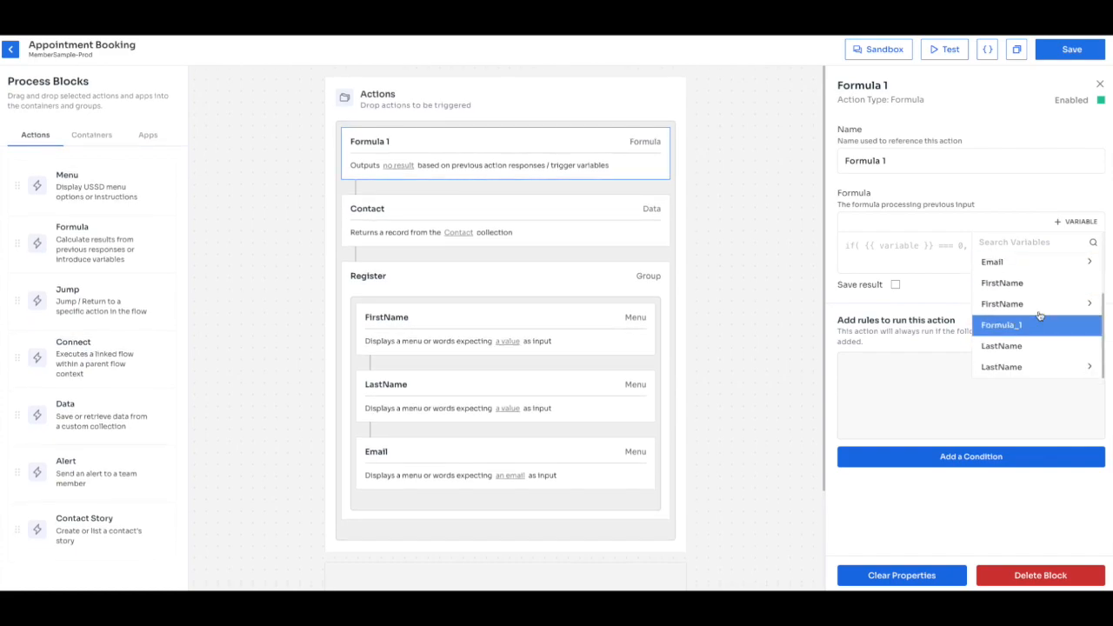
scroll(1040, 304, up, 2)
click(1044, 290)
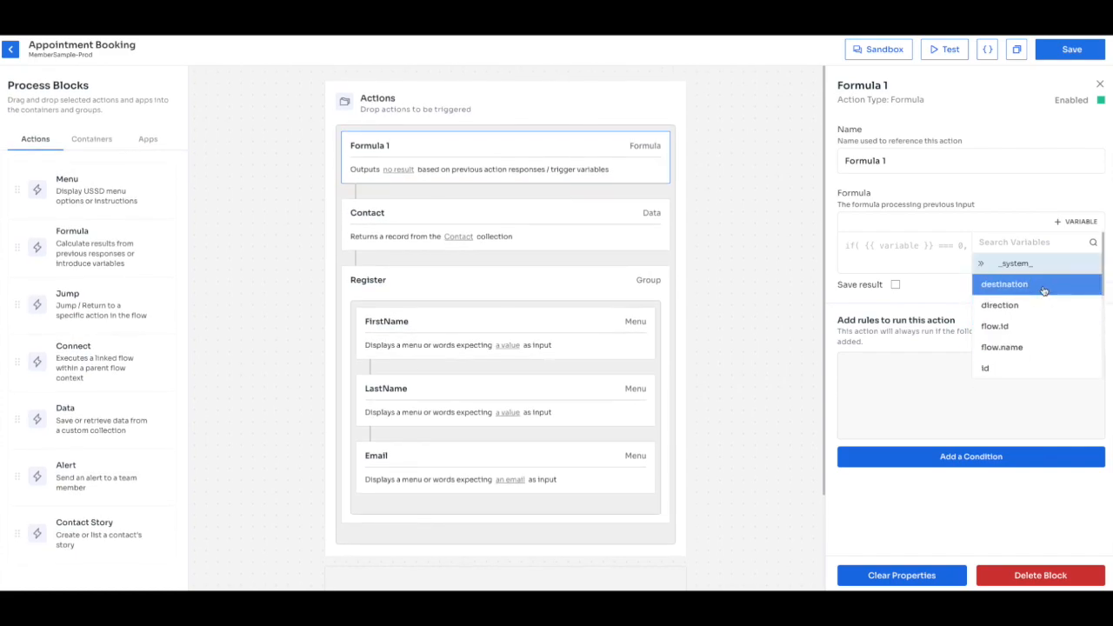
scroll(1015, 344, down, 2)
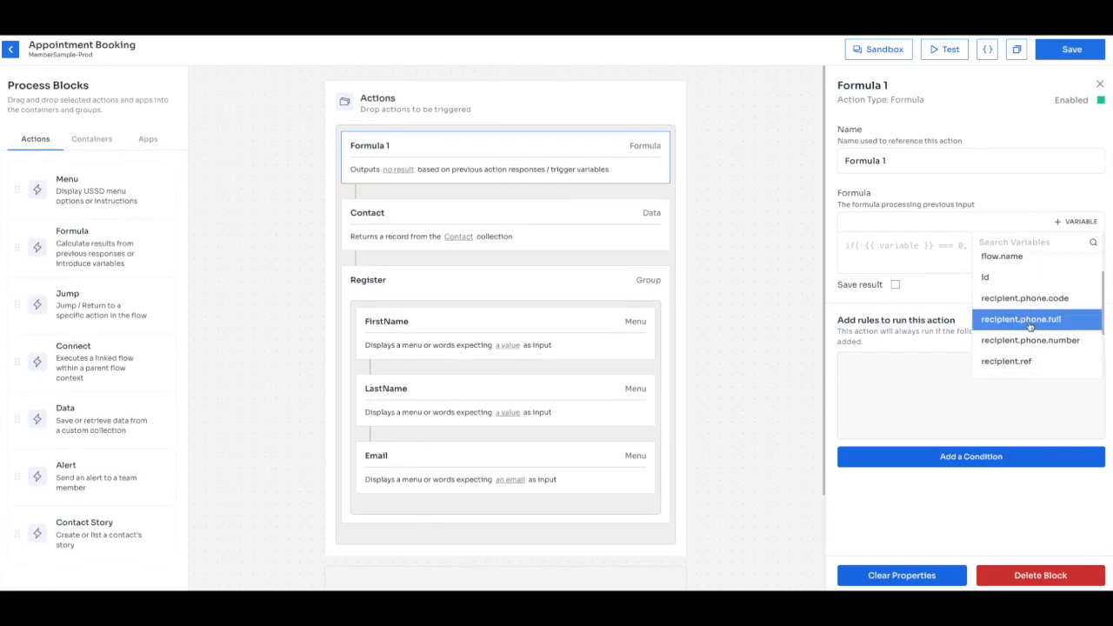
click(1030, 320)
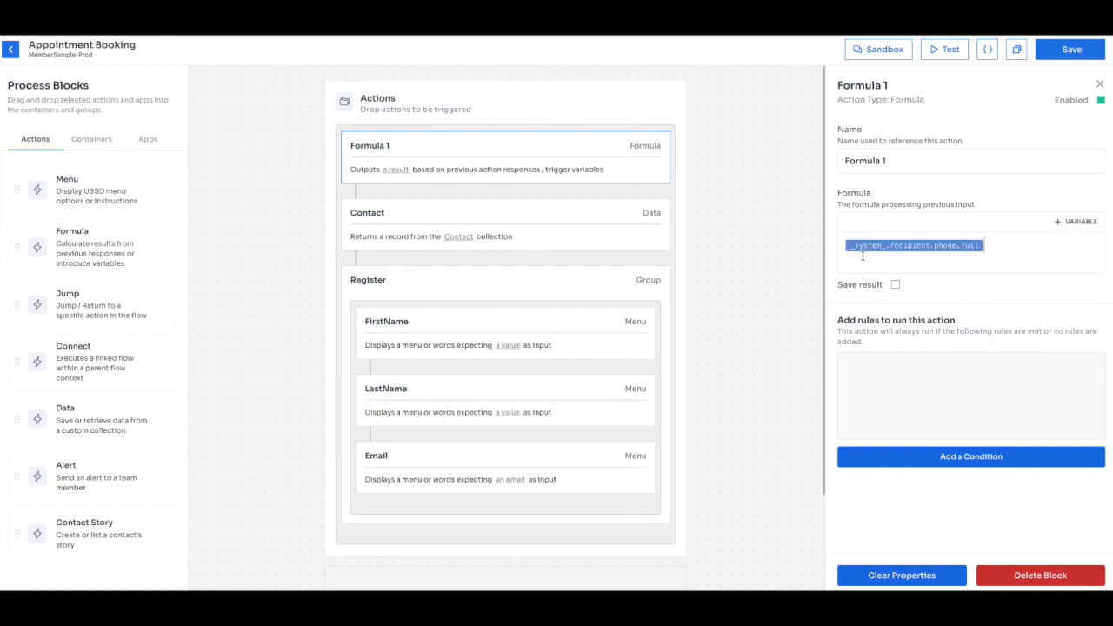
Rename the formula block to Phone and append '?? {{TestPhone}}' to its formula.
click(896, 168)
key(super+a)
text(Phone)
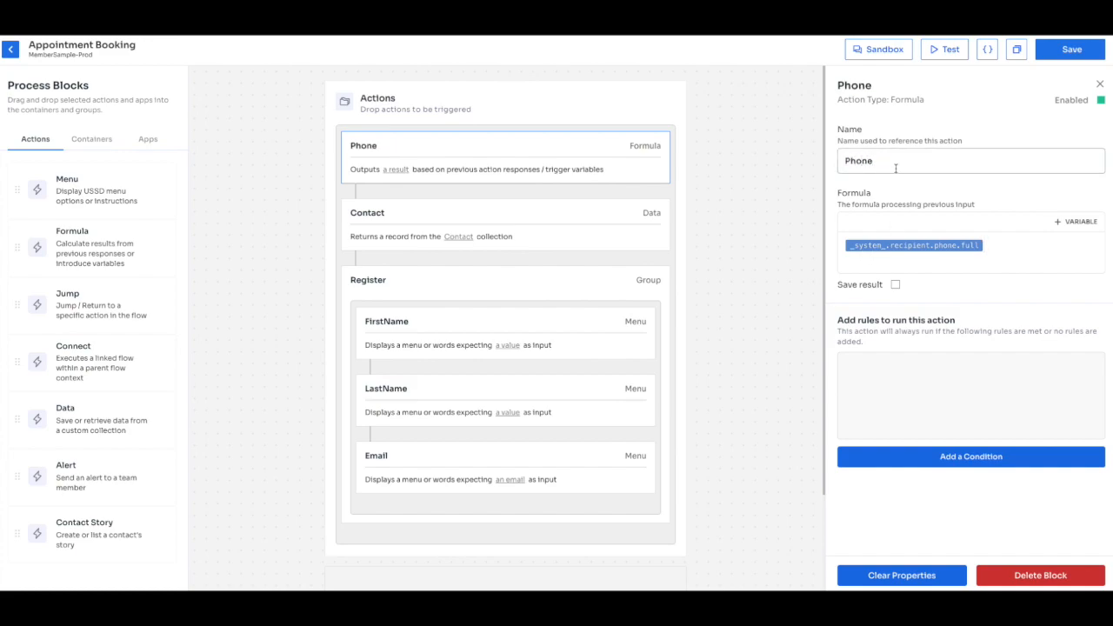
click(1025, 206)
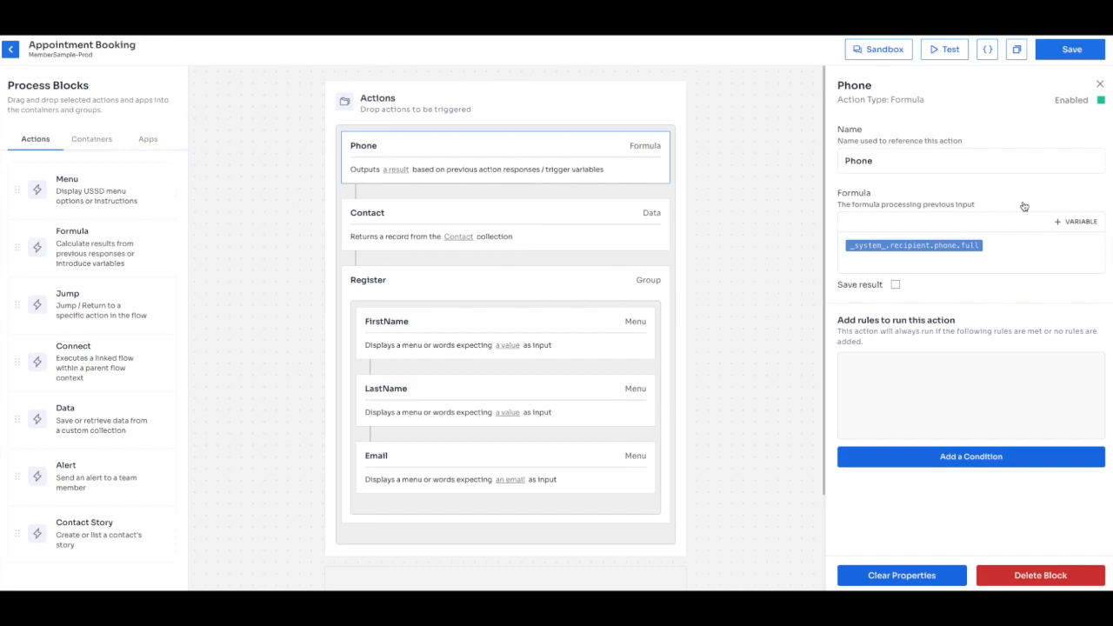
click(1023, 241)
text(?? {{)
text(Test)
text(Phone)
text(}})
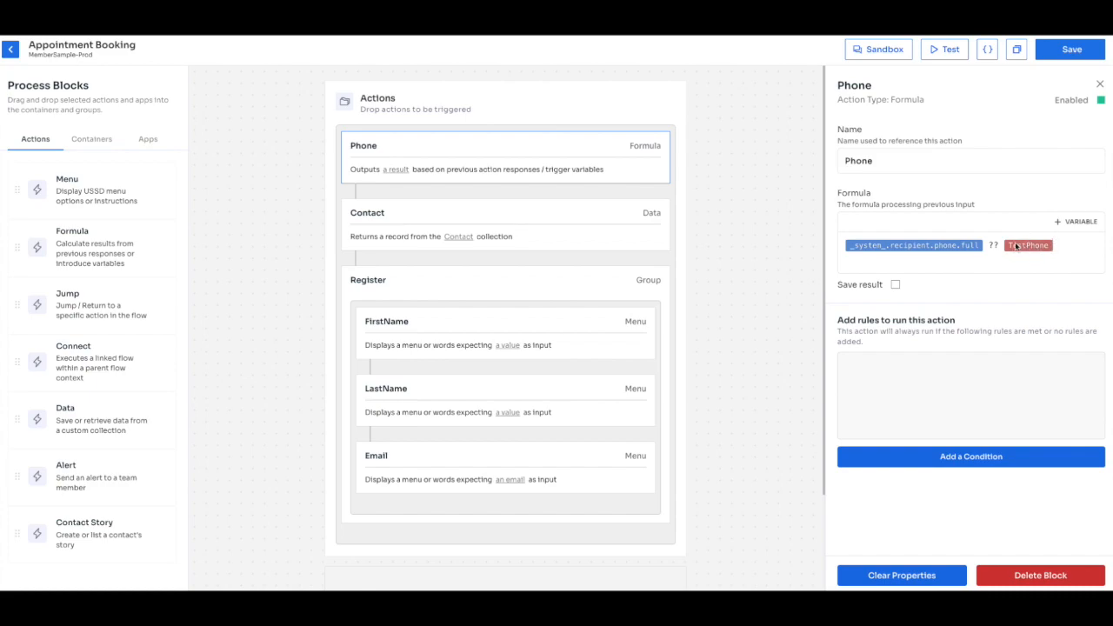
Add a TestPhone test variable with a sample phone number as its default, then save the flow.
click(947, 49)
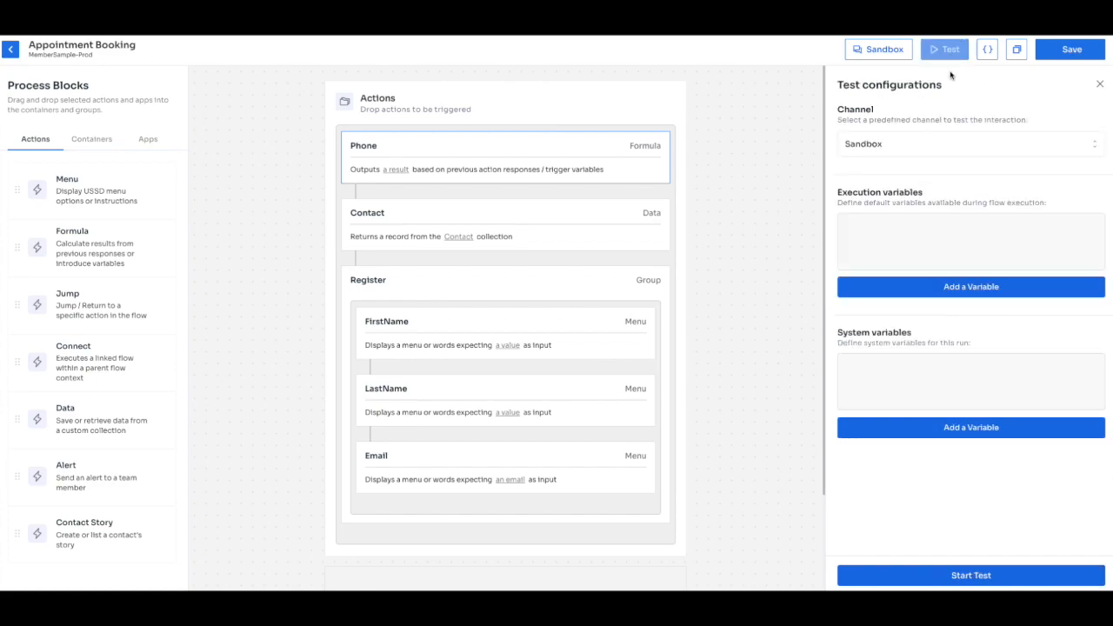
click(943, 283)
click(901, 234)
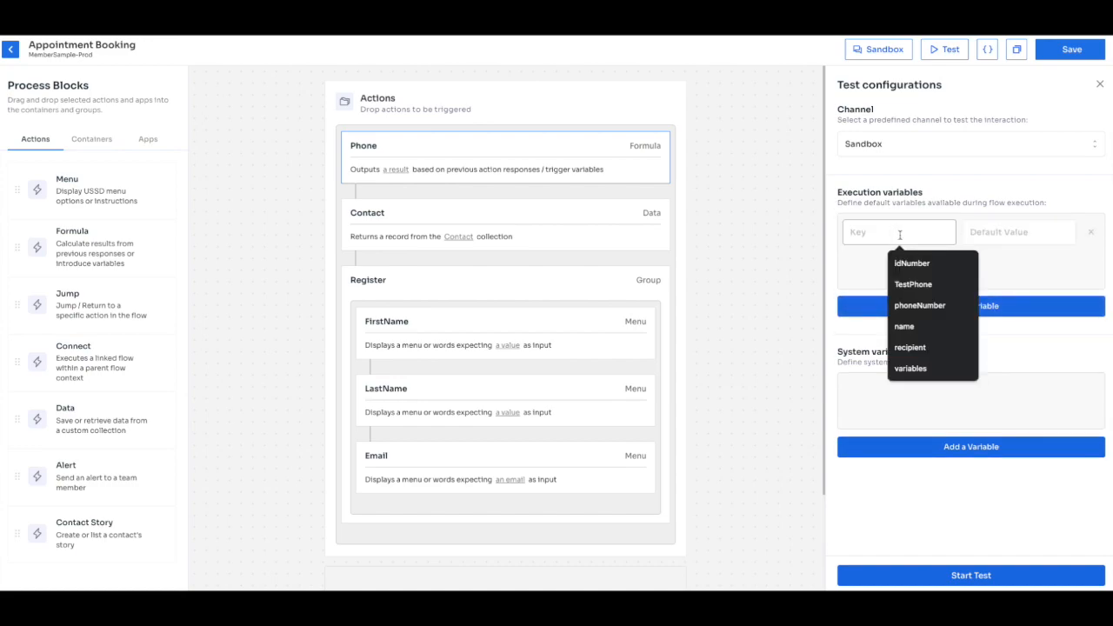
text(TestPhone)
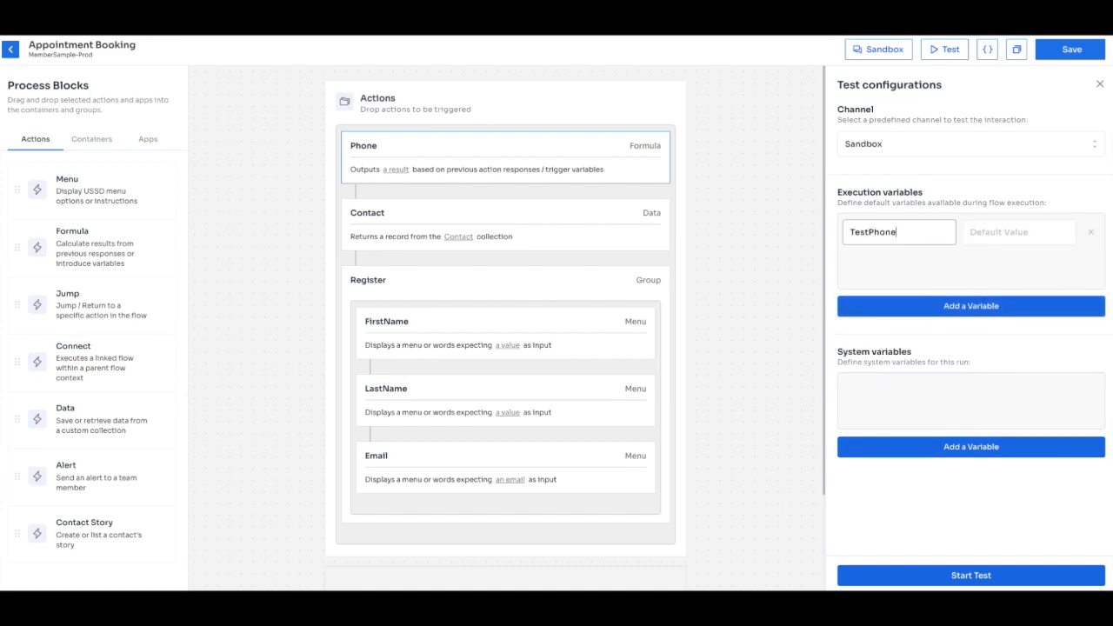
click(1032, 236)
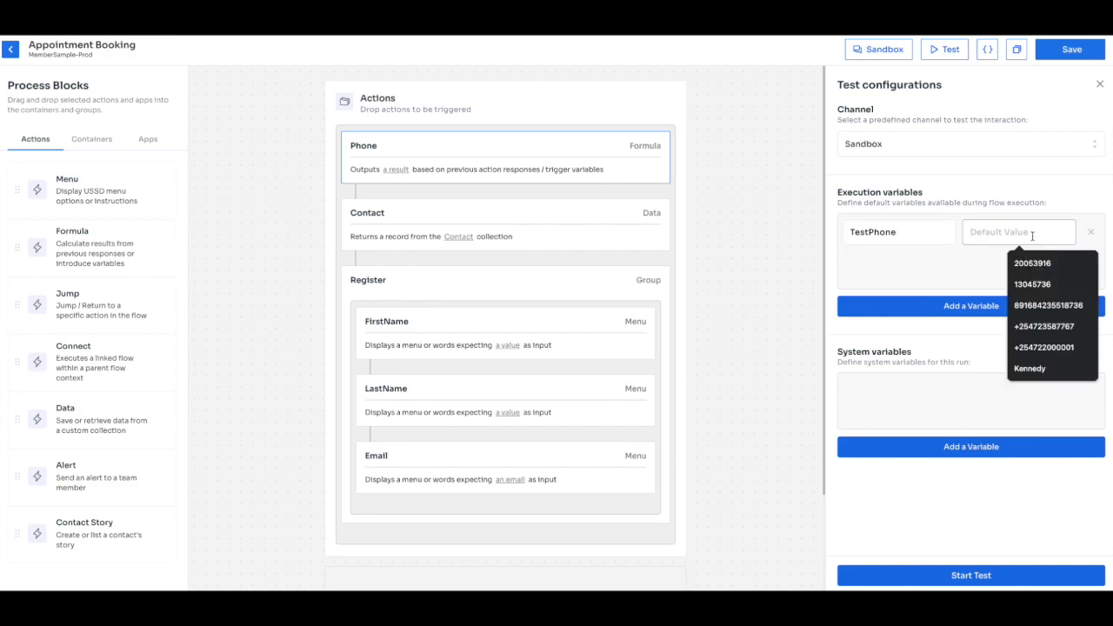
text(+)
click(1044, 262)
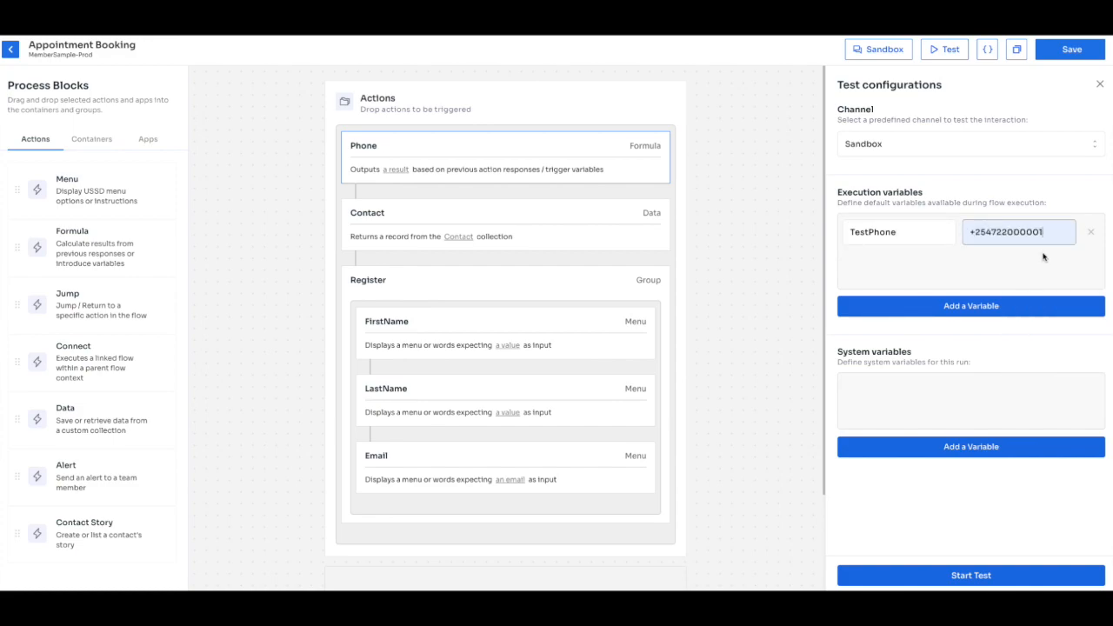
key(BackSpace)
key(BackSpace)
text(11)
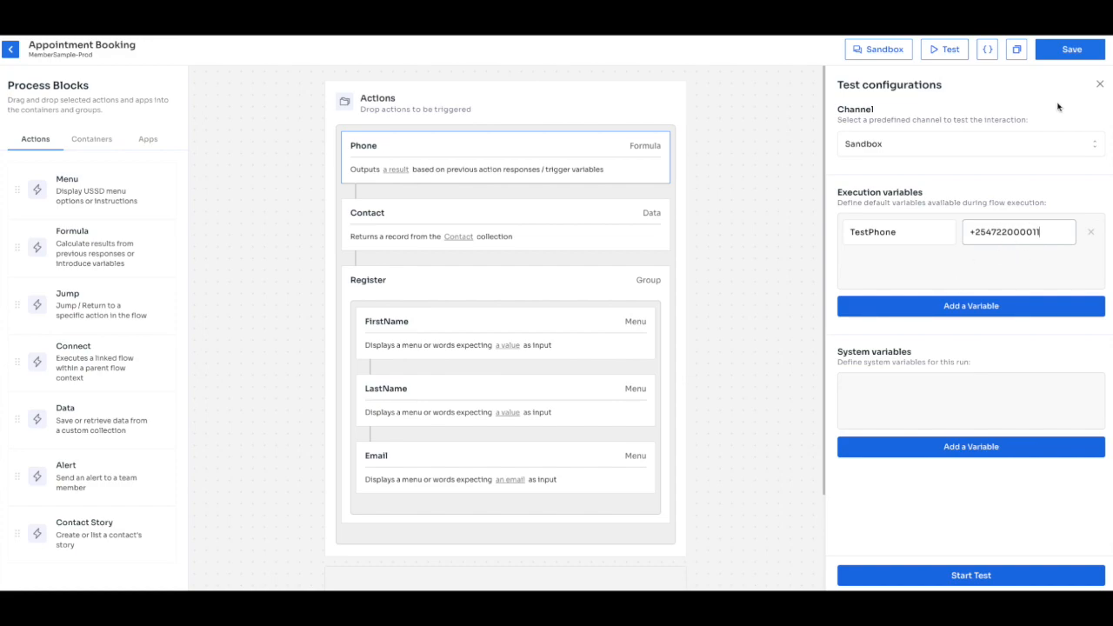
click(1067, 57)
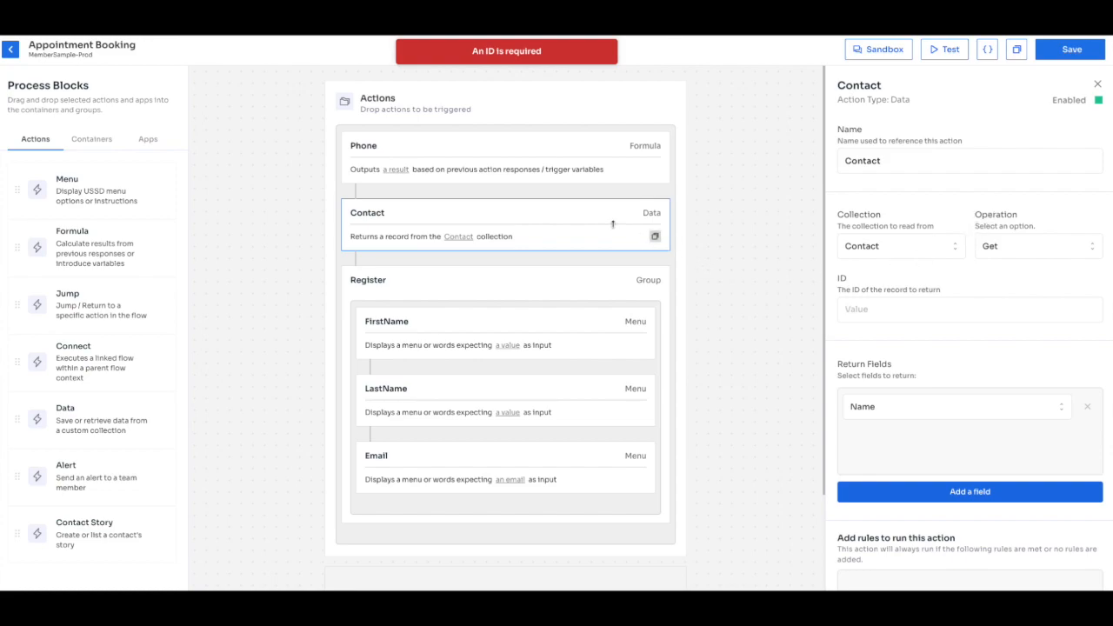
Use {{Phone}} as the Contact lookup's record ID and save the flow.
click(865, 309)
text({{)
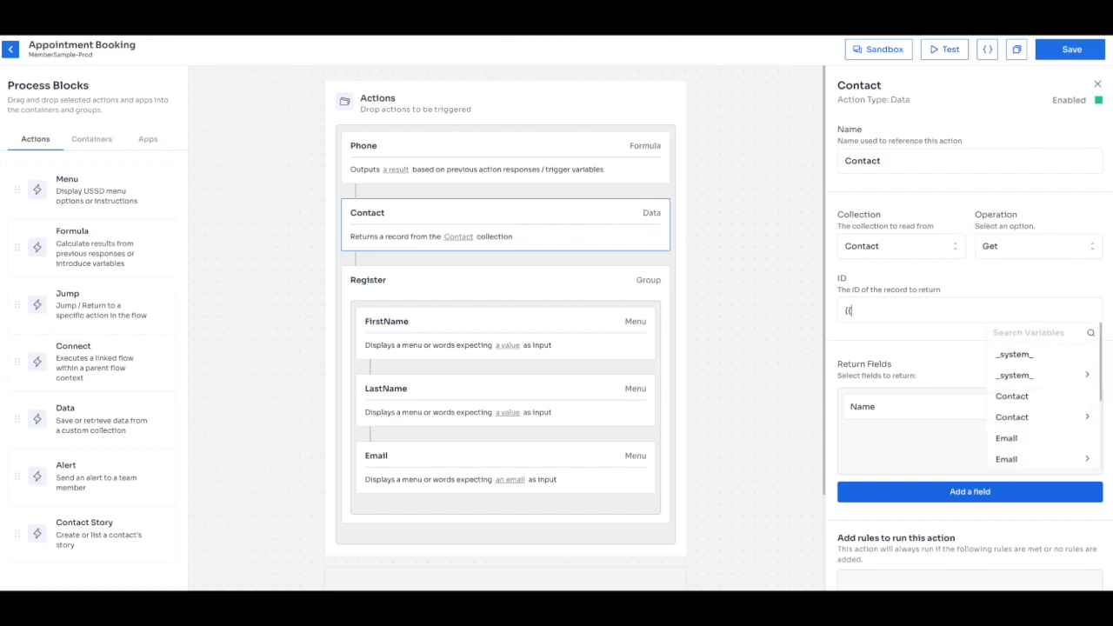
text(Ph)
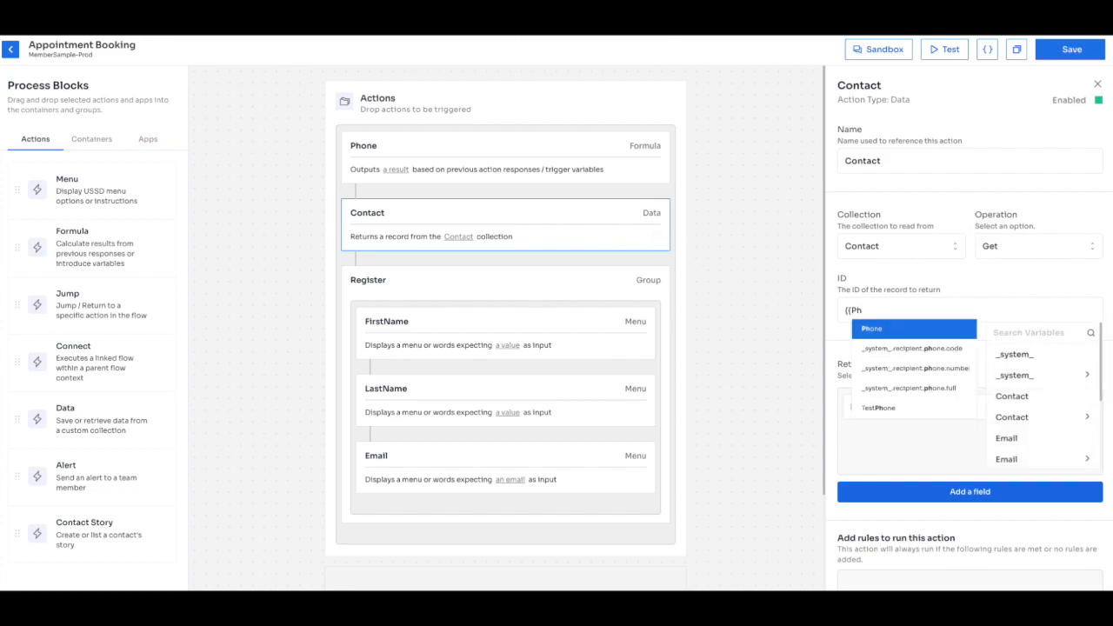
click(865, 329)
click(490, 156)
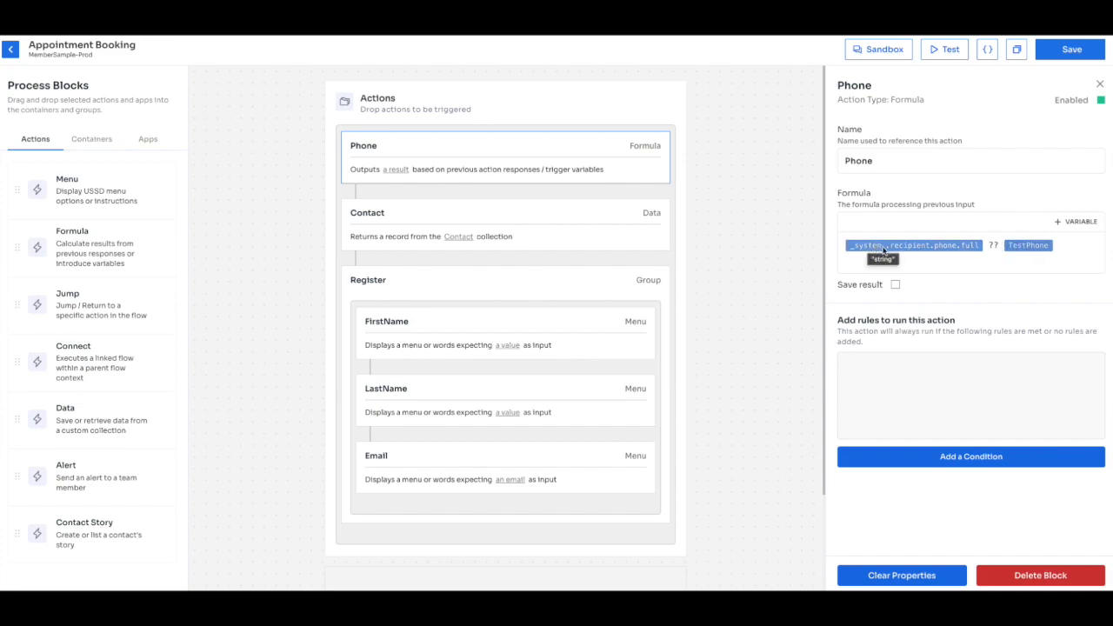
click(1070, 52)
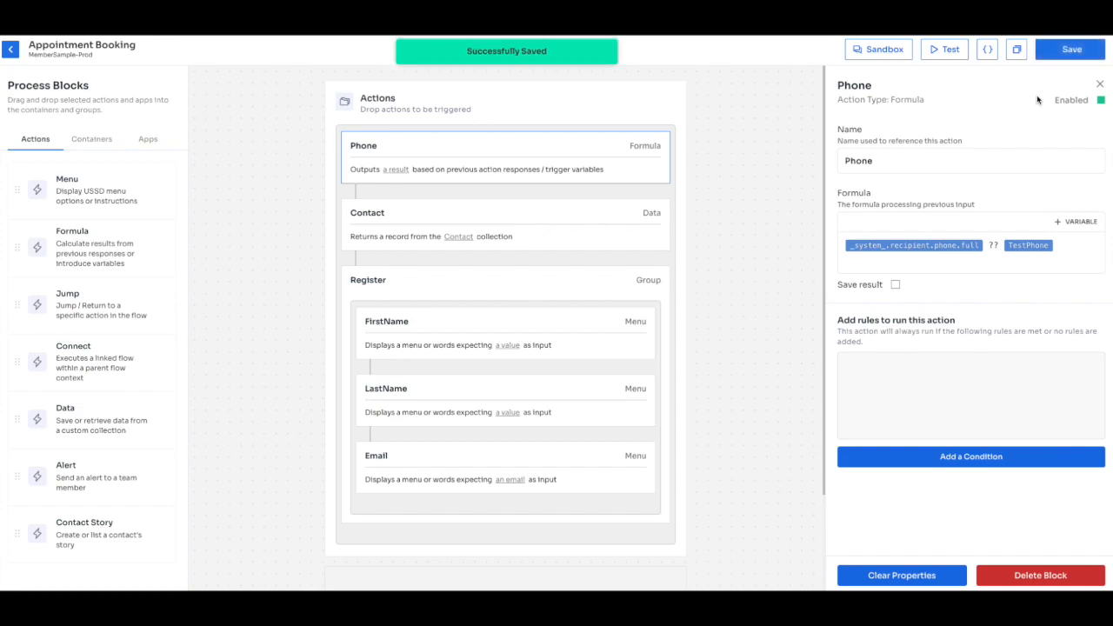
Start a Sandbox test run of the flow, then select the Contact block to view its settings.
click(944, 49)
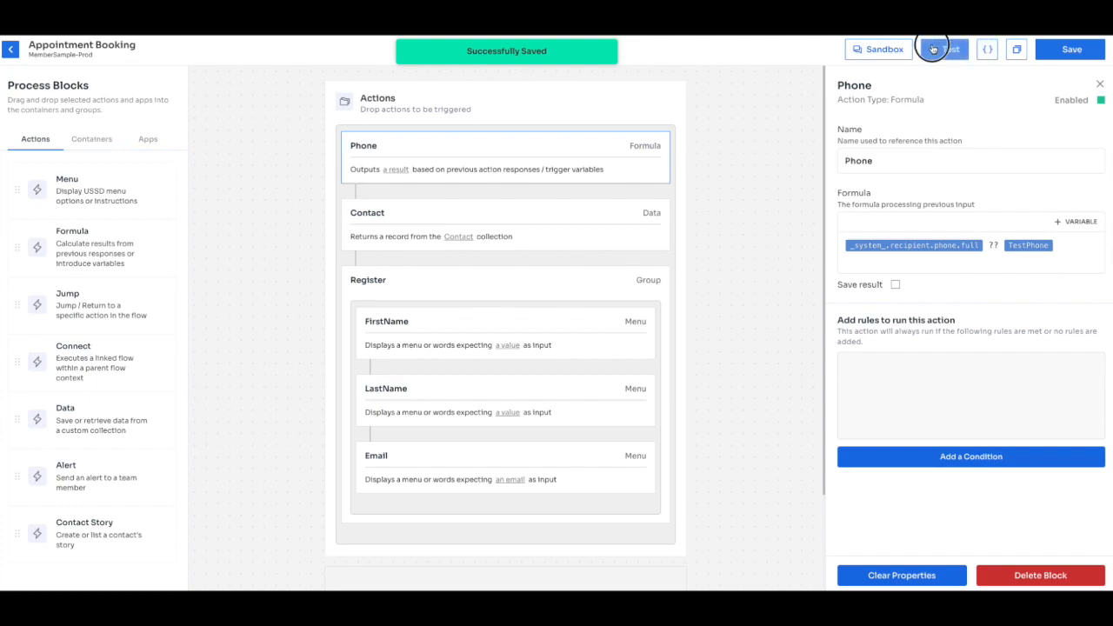
click(988, 574)
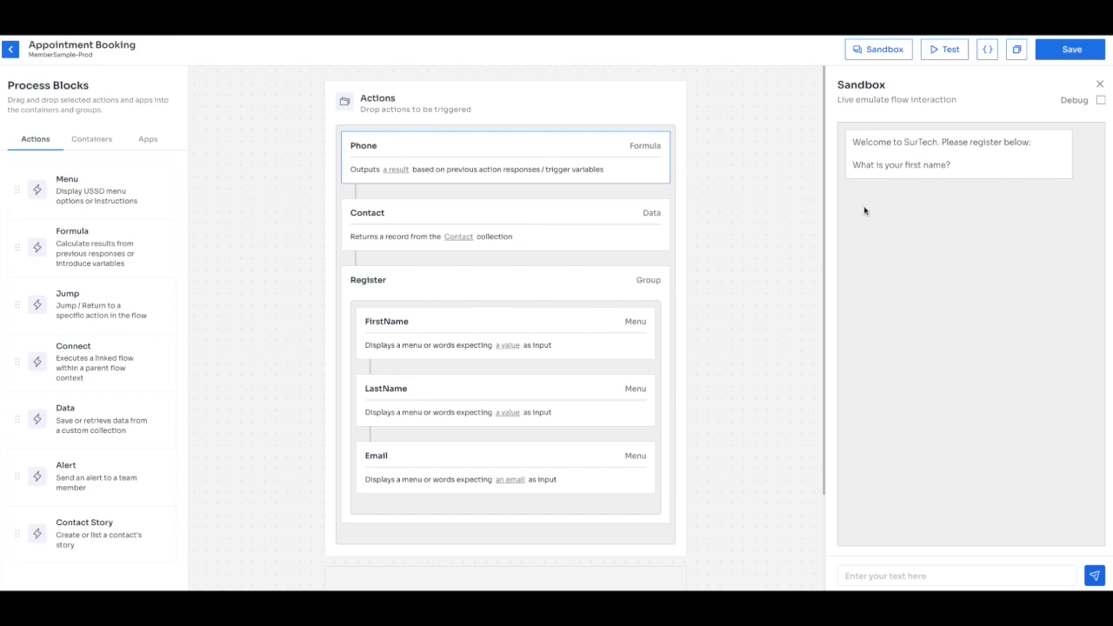
click(571, 224)
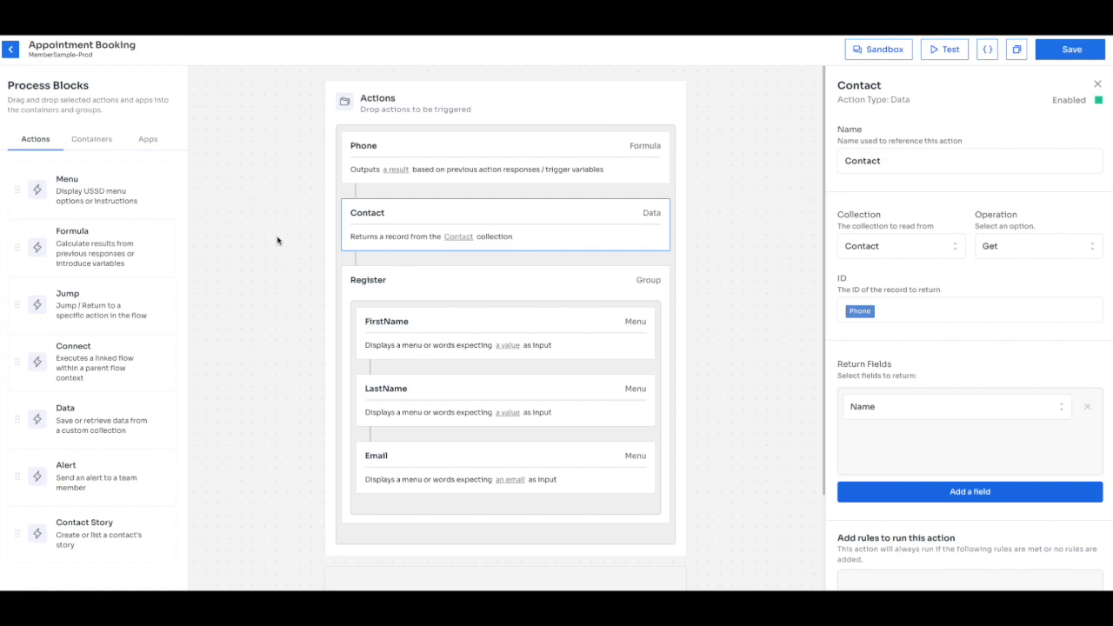
Drop a Formula block between Contact and Register and browse its Formula field's variable list.
drag(114, 254, 447, 267)
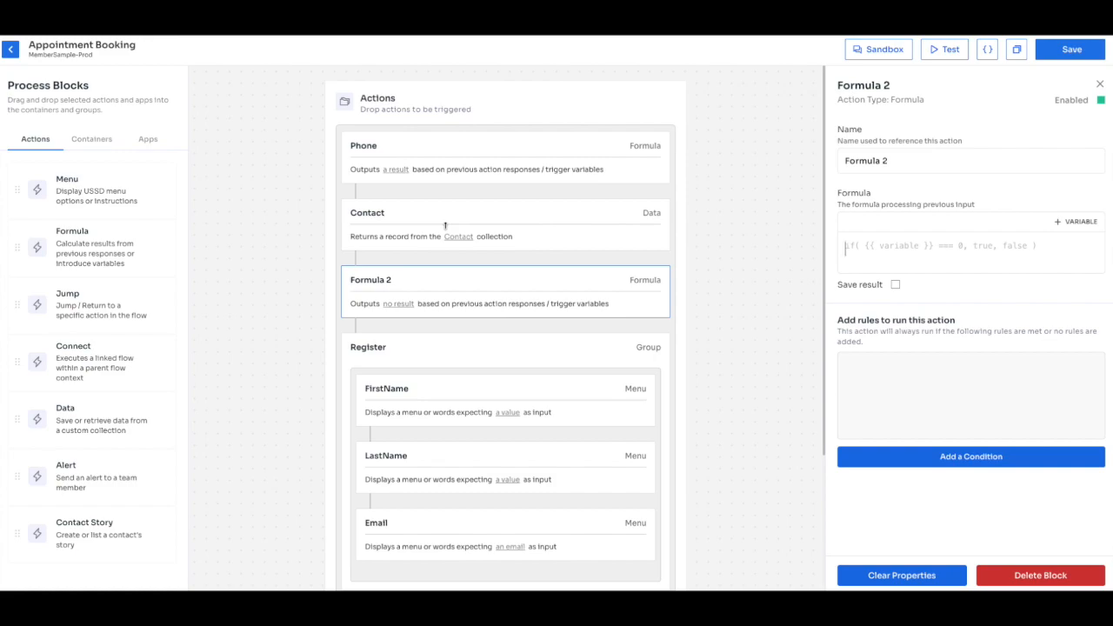
text({{)
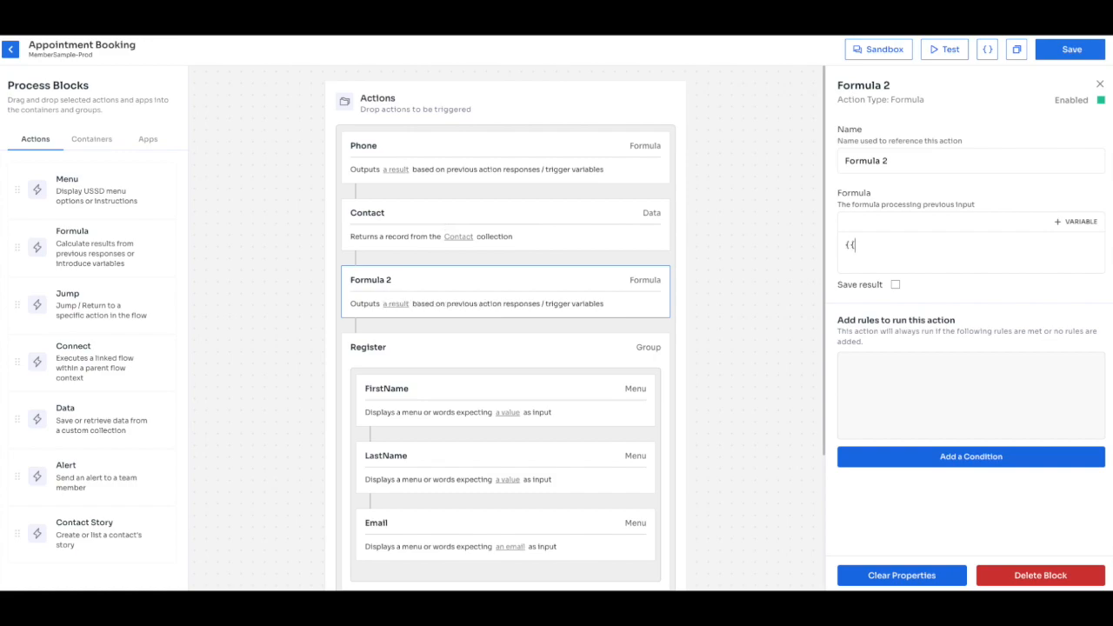
key(BackSpace)
key(BackSpace)
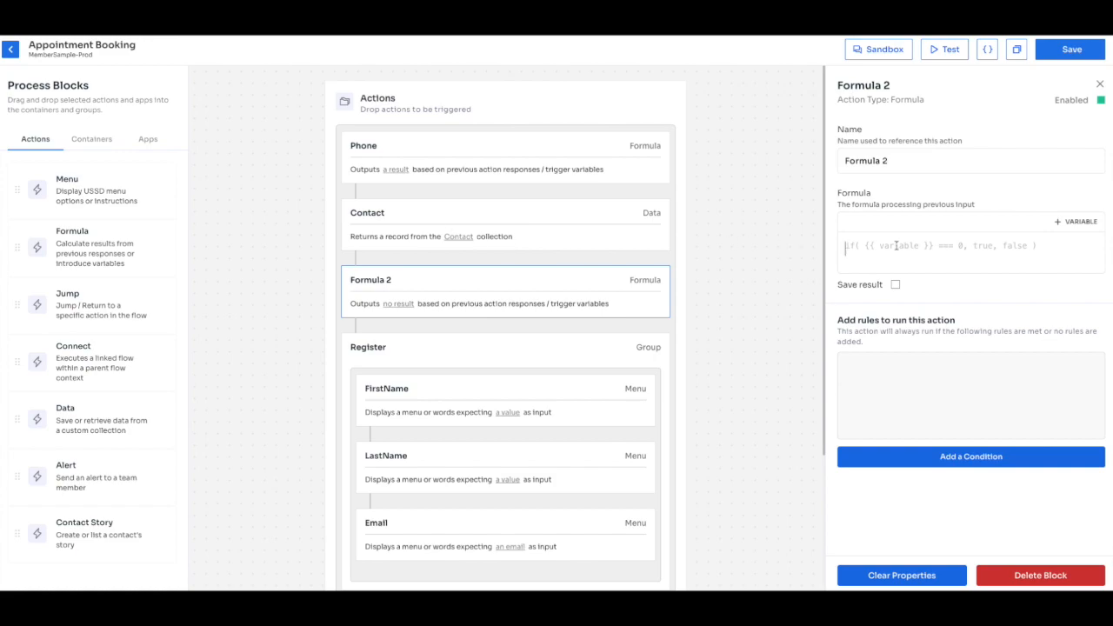
click(1063, 223)
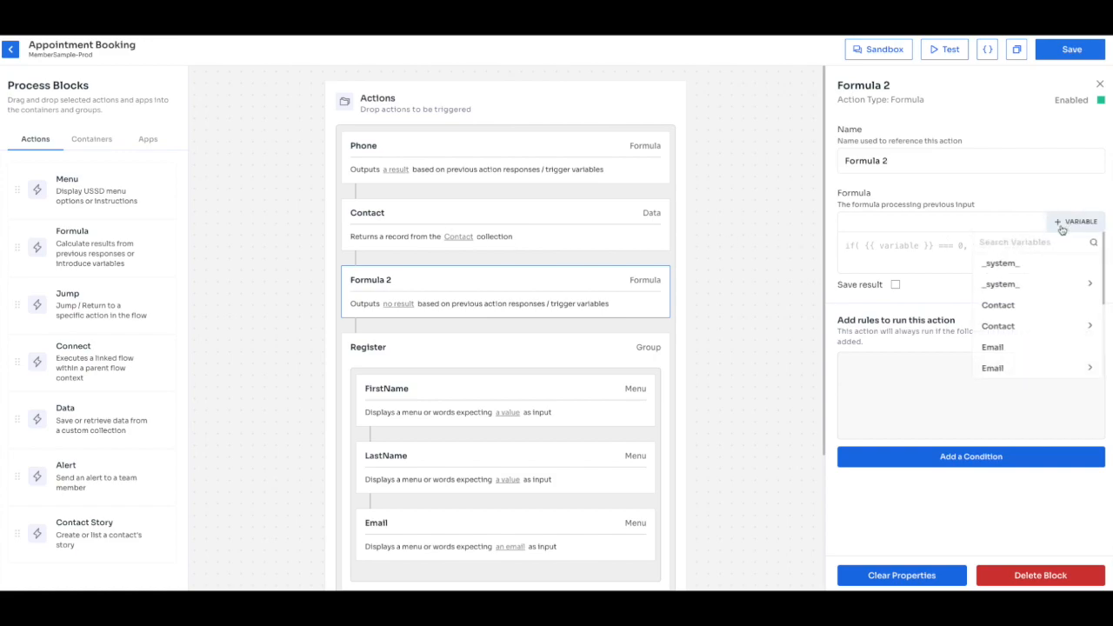
click(1038, 322)
click(1016, 266)
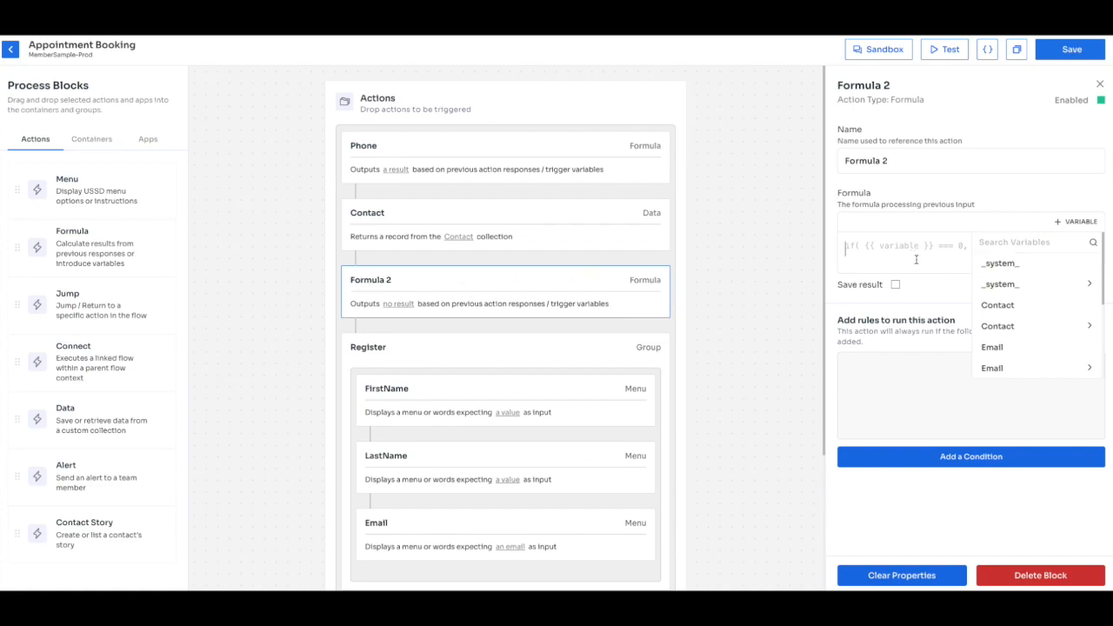
Switch the Contact step's operation from Get to List.
click(609, 230)
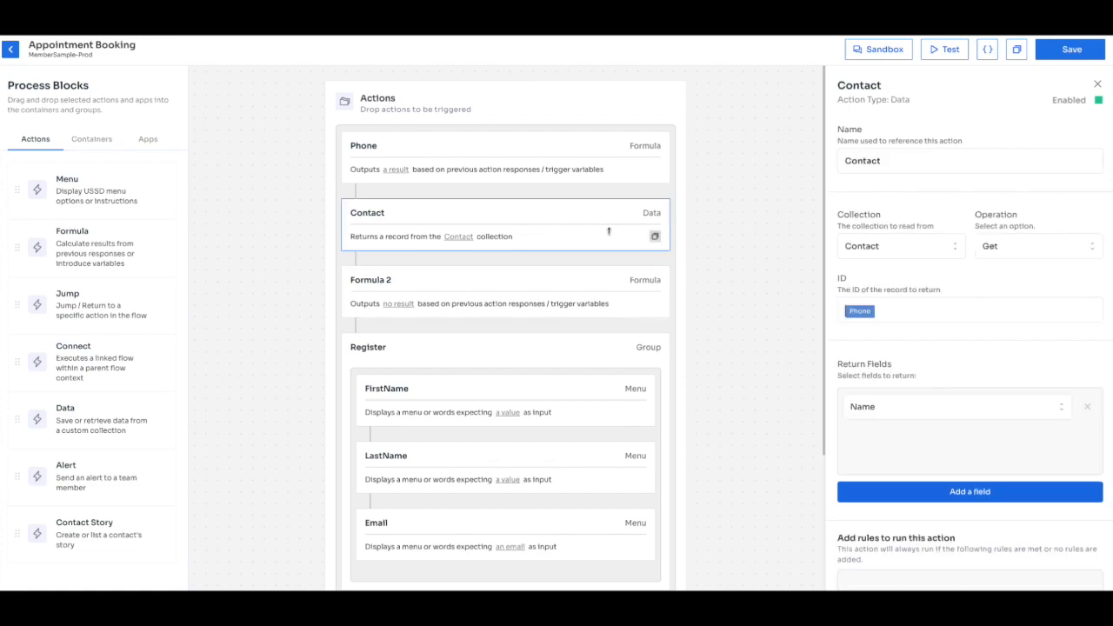
click(991, 246)
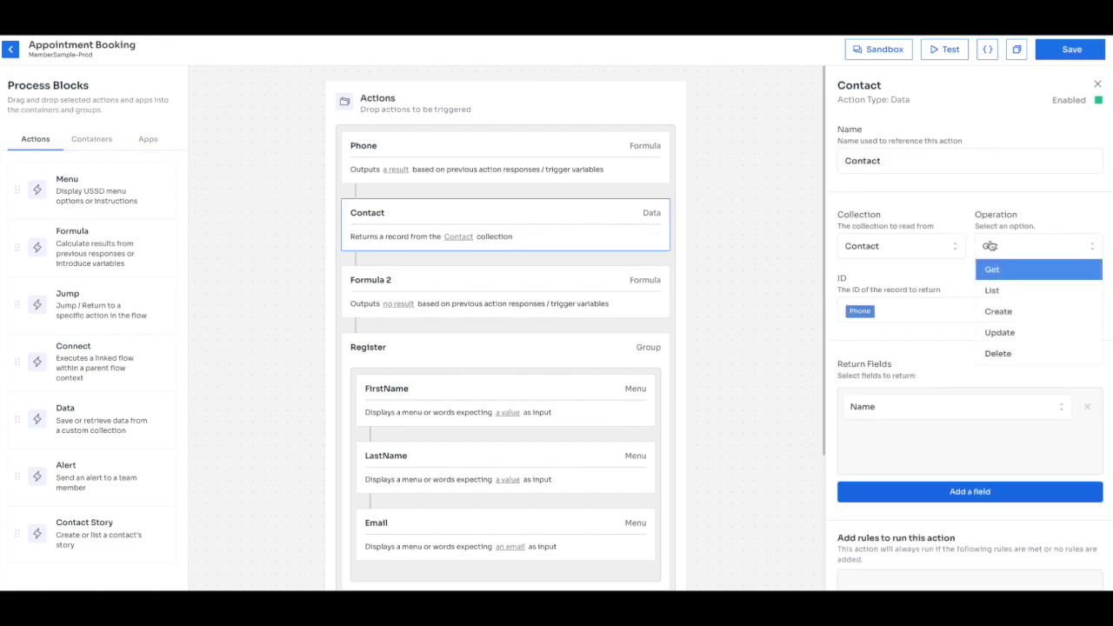
click(1019, 291)
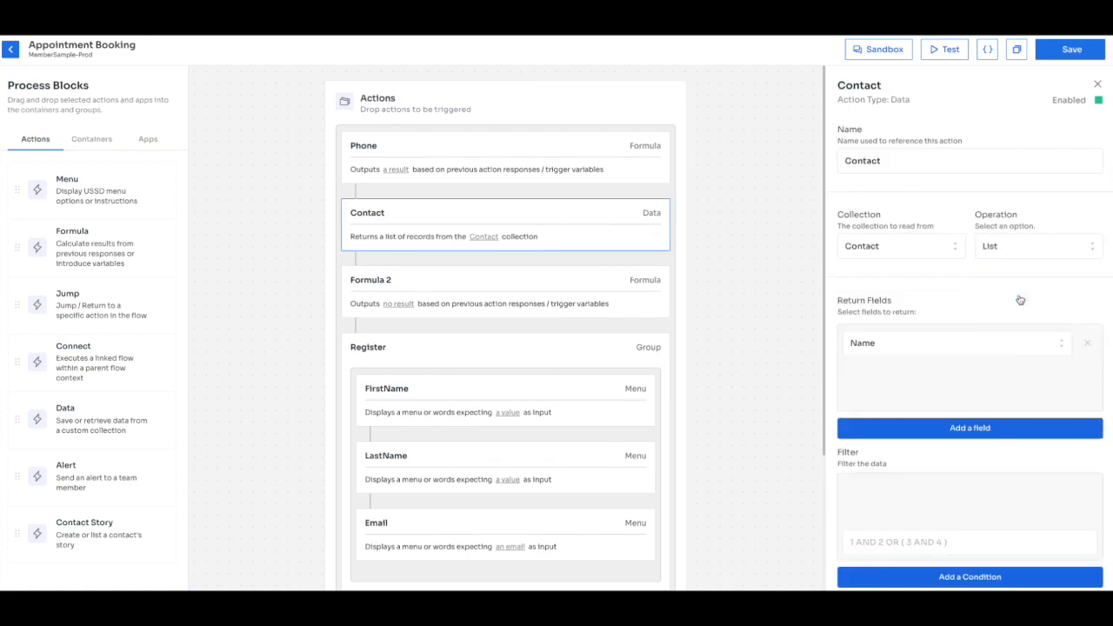
scroll(1005, 374, down, 3)
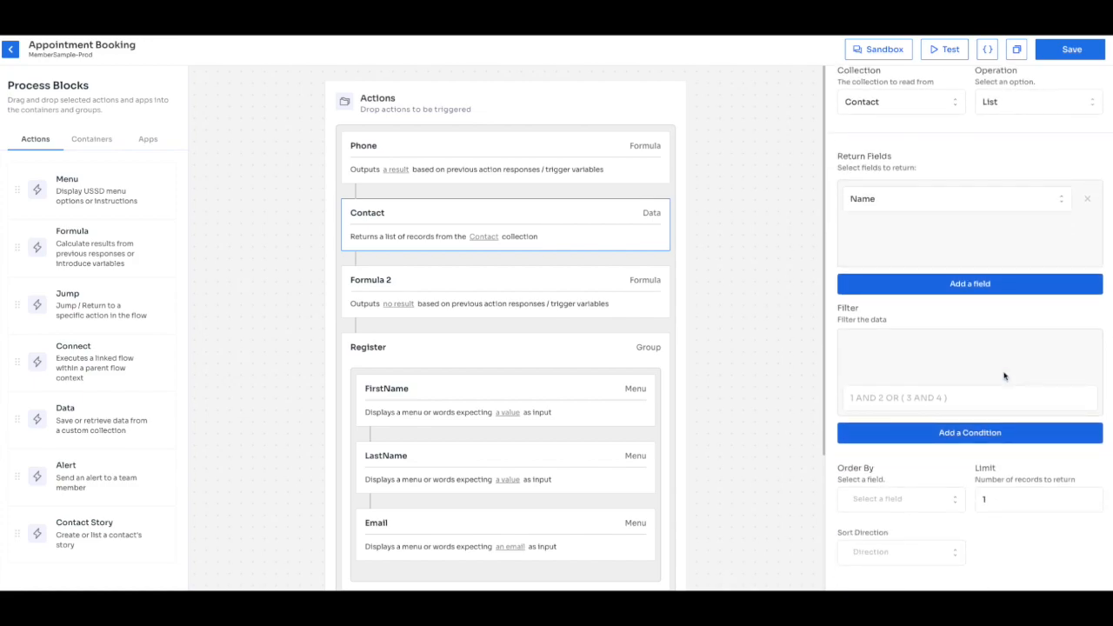
Filter Contact records where Phone equals {{Phone}}, then save the flow.
click(974, 432)
click(905, 350)
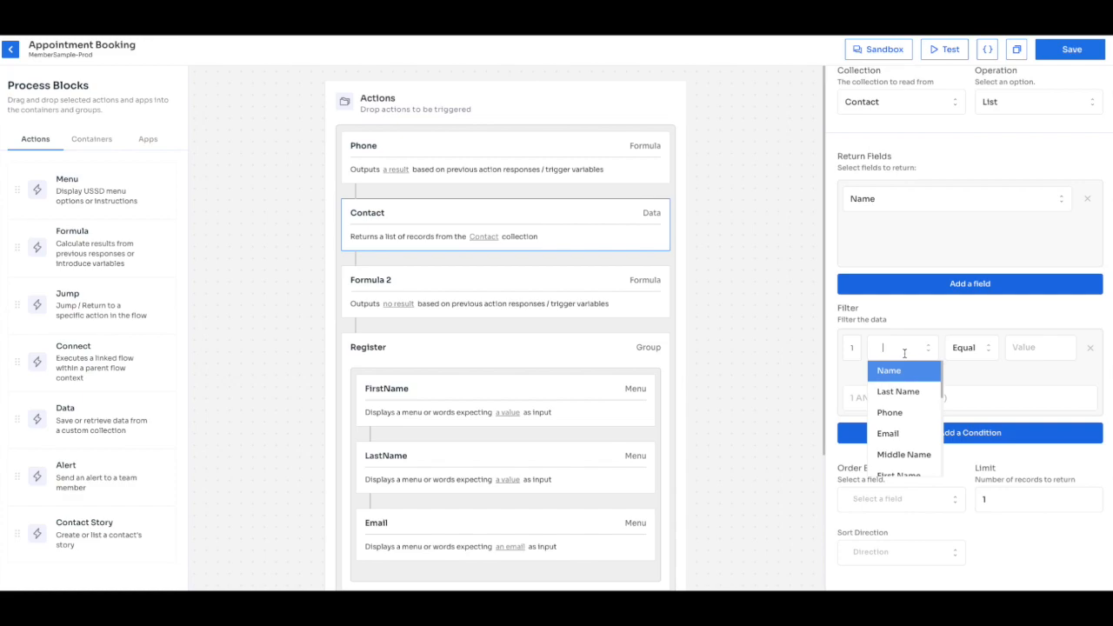
click(905, 413)
click(1043, 349)
text({{P)
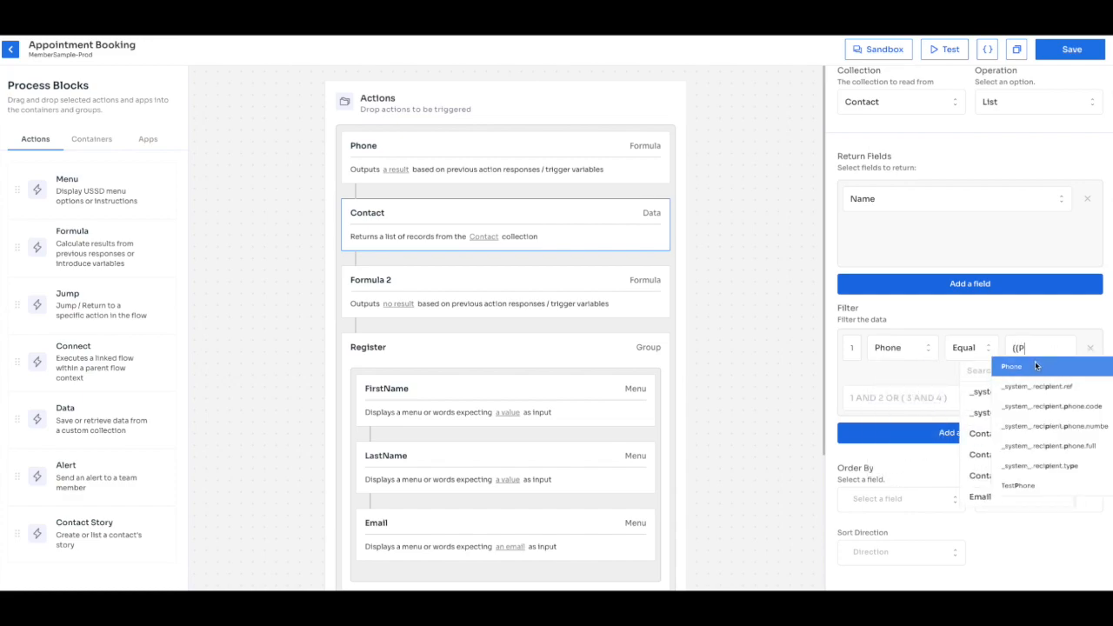
click(1035, 364)
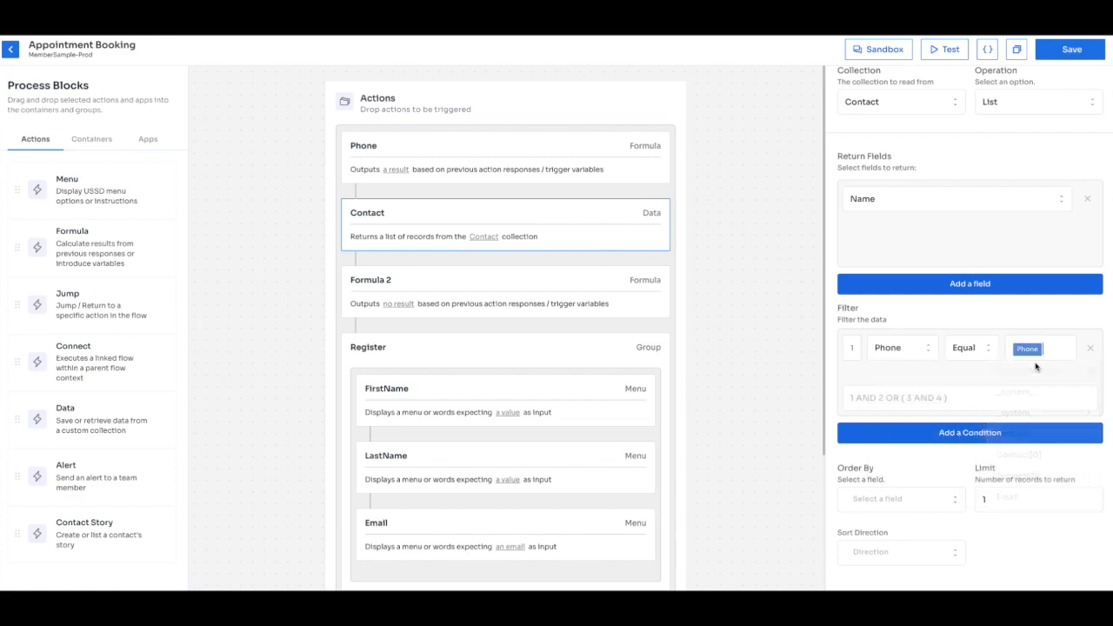
click(1072, 50)
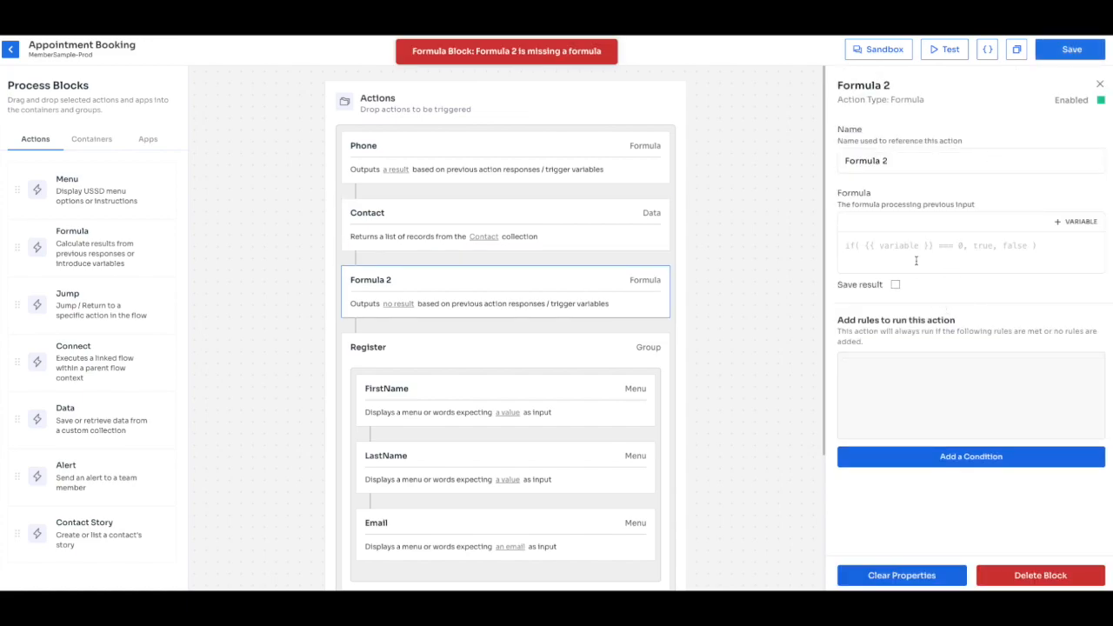
Rename the Formula 2 step to ContactExists.
triple_click(904, 159)
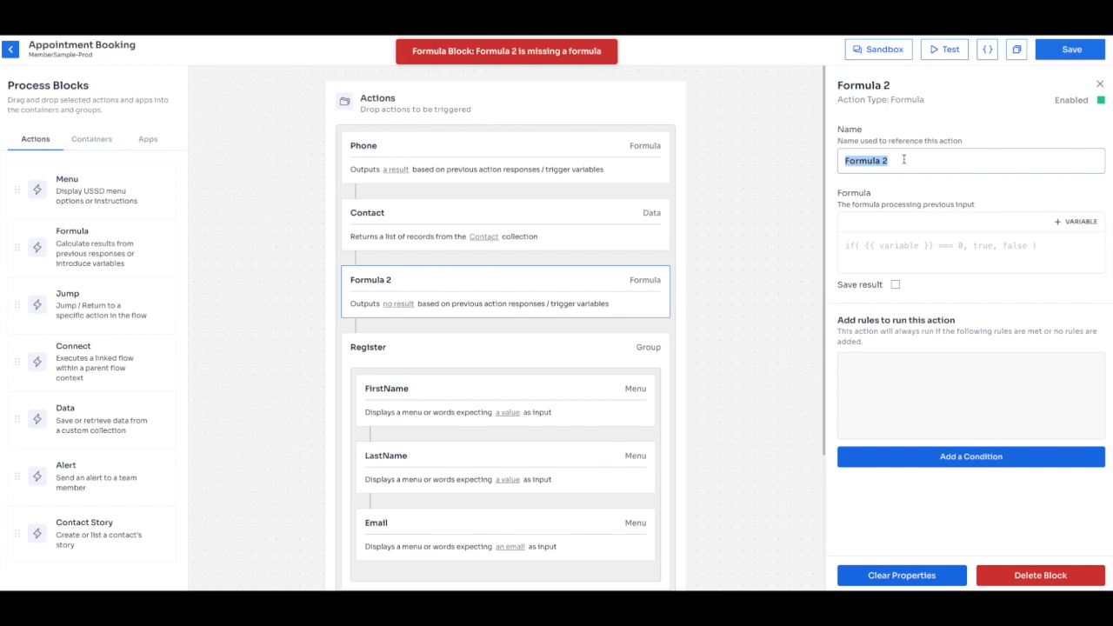
text(Contact)
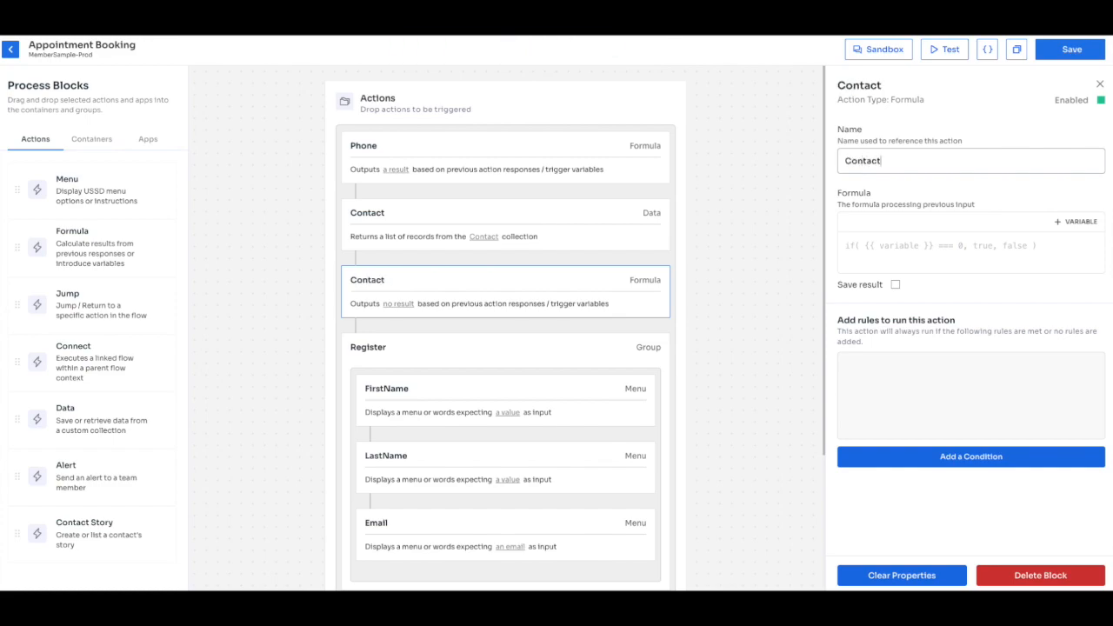
key(ctrl+a)
key(BackSpace)
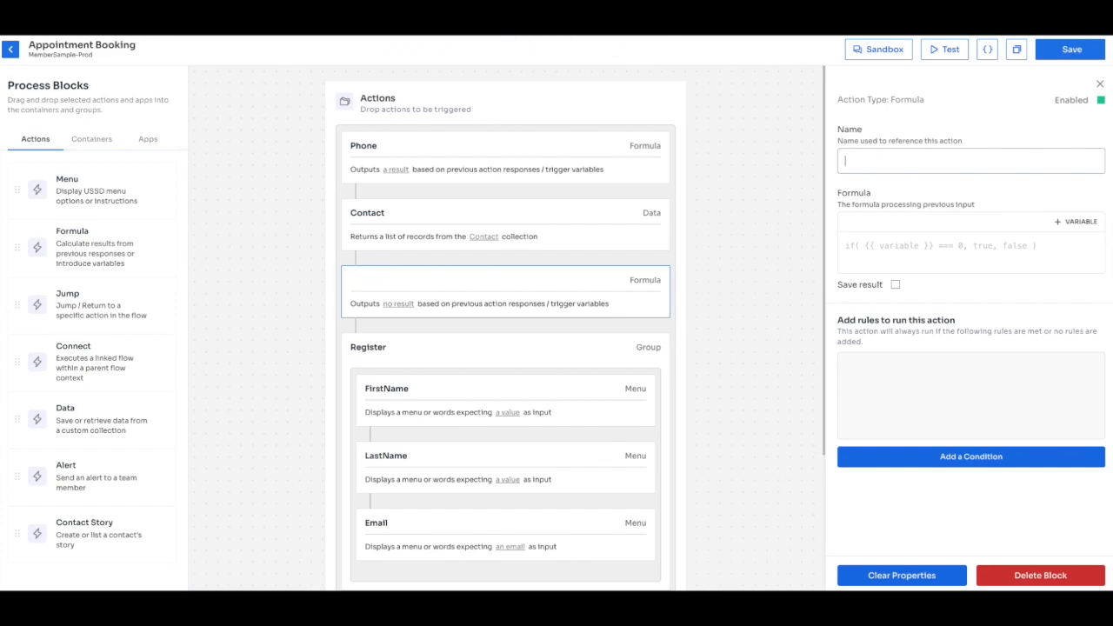
text(C)
key(BackSpace)
text(Contact)
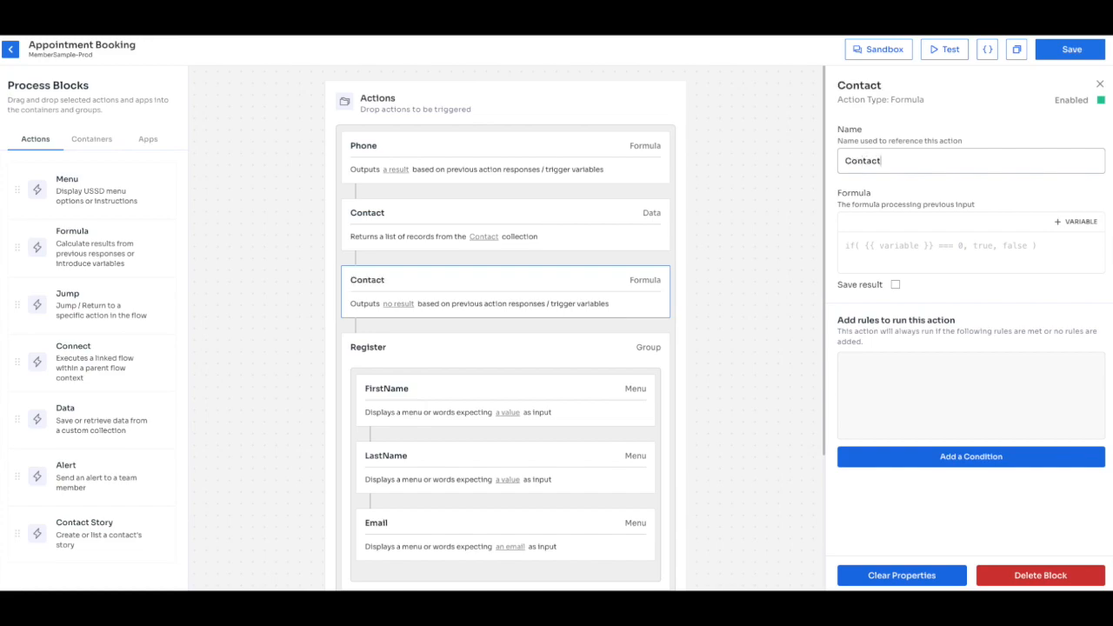
text(Exists)
Set its formula to Contact.length > 0 ? "YES" : "NO" and save the flow.
click(909, 245)
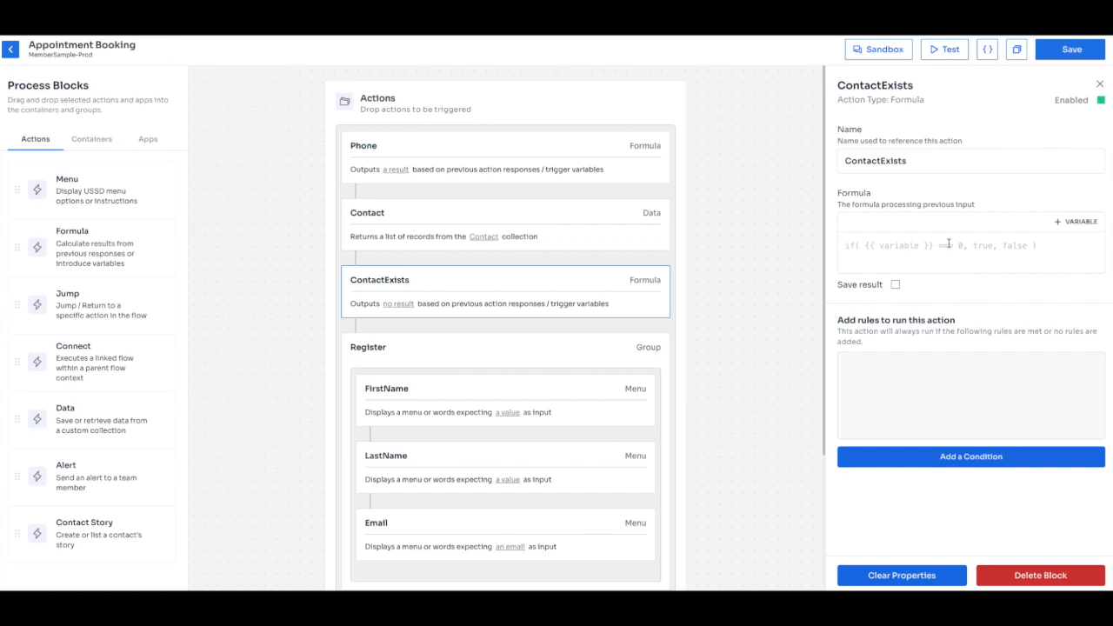
text({{Cont)
key(Return)
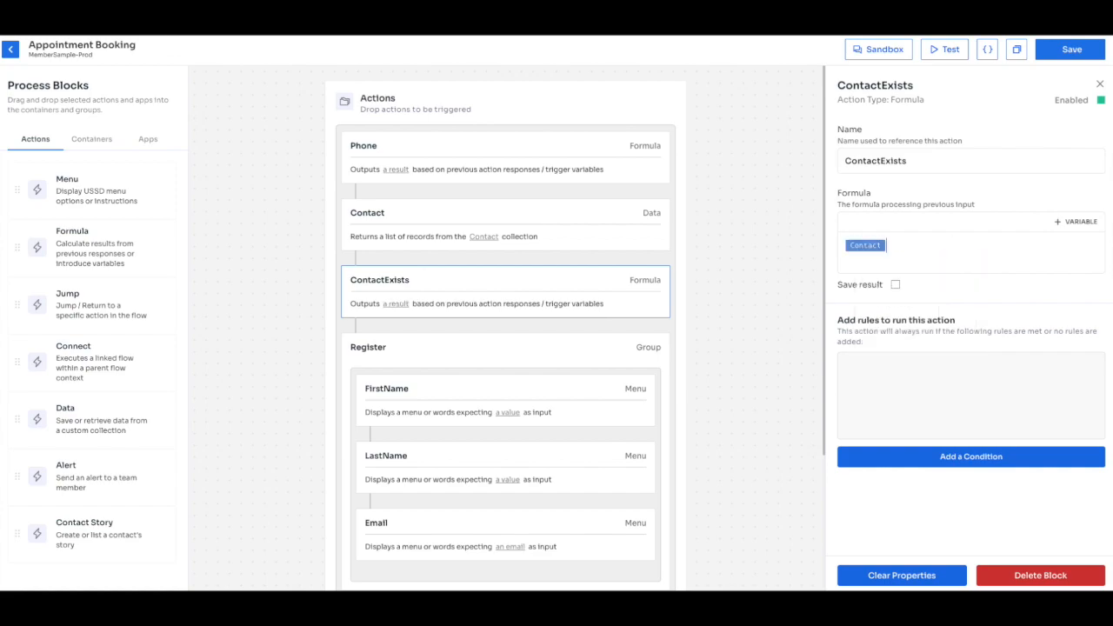
text(.length > 0)
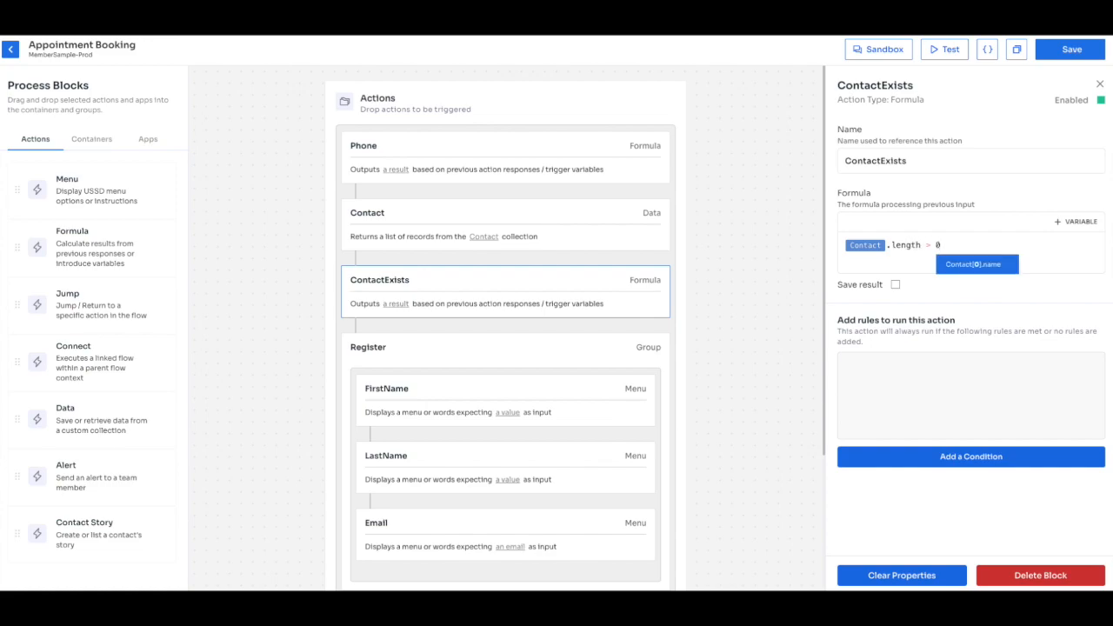
text( ?)
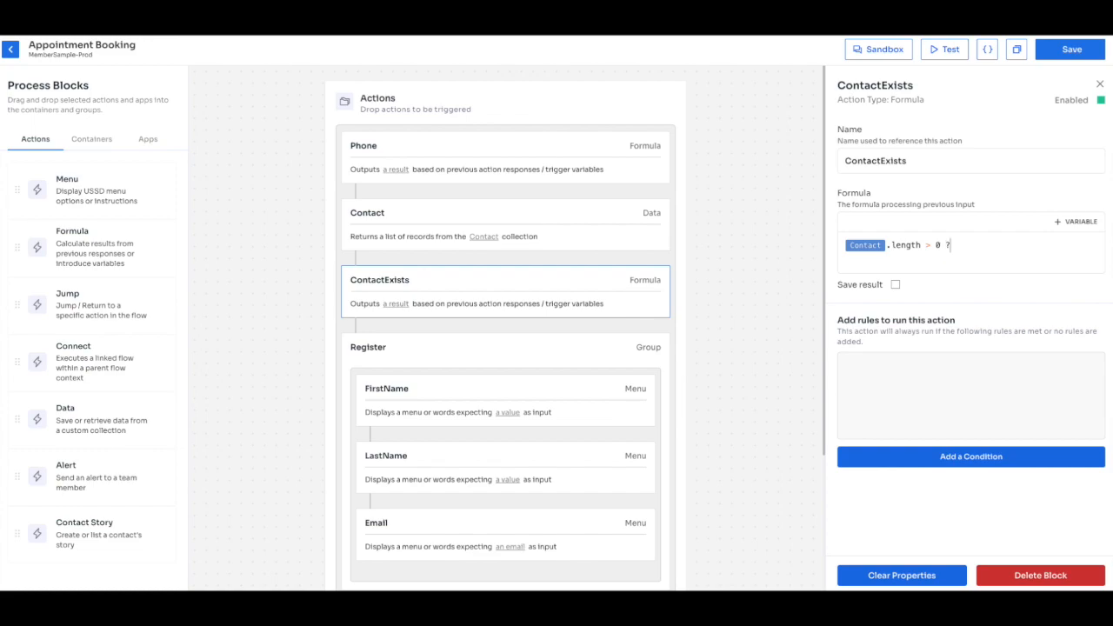
text( "")
text(t)
key(BackSpace)
text(YES" : "NO")
drag(1052, 246, 842, 244)
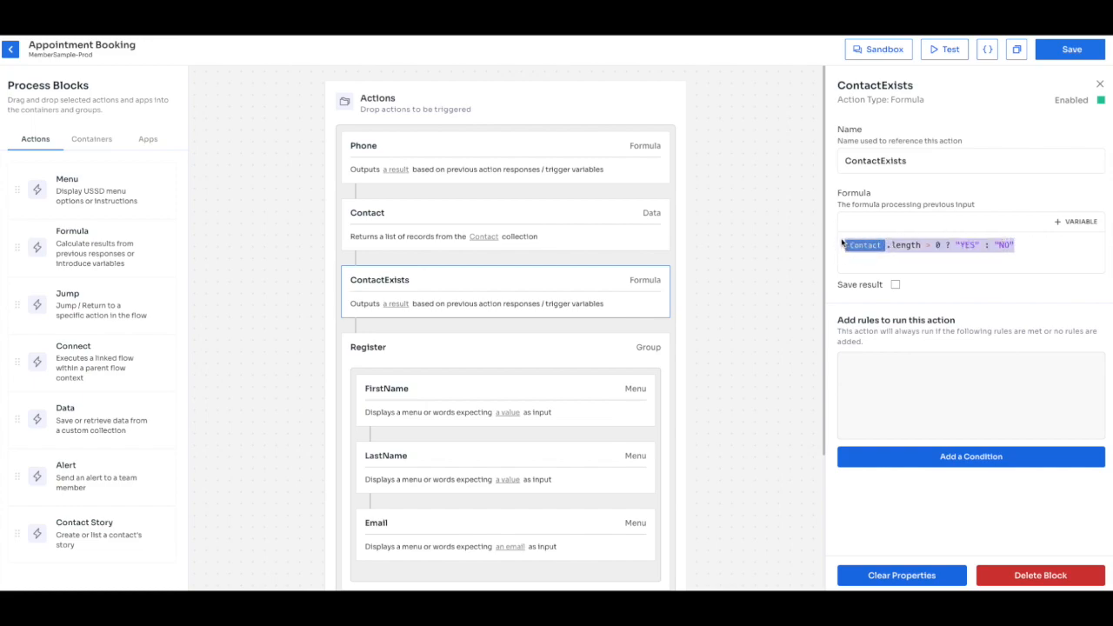
click(1062, 244)
click(949, 245)
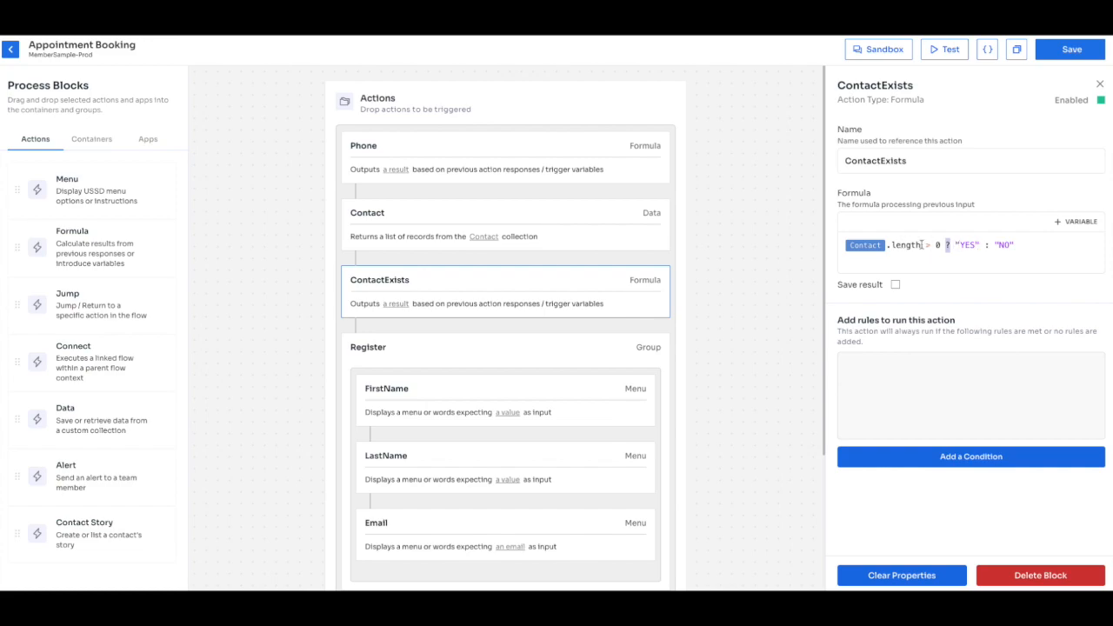
drag(956, 246, 980, 245)
drag(994, 244, 1016, 250)
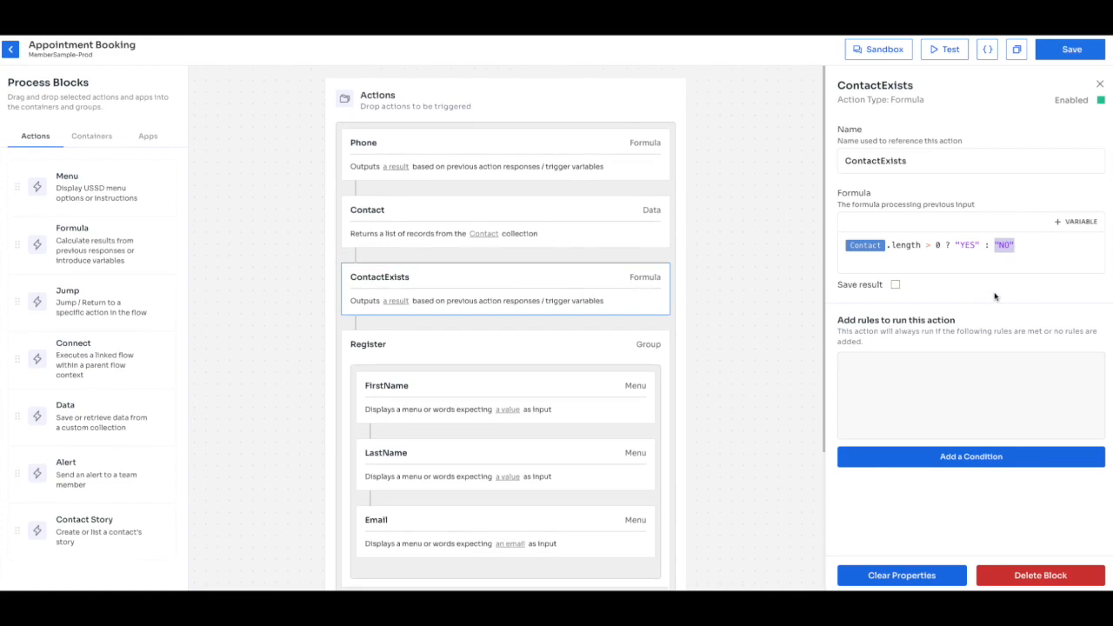
click(1072, 50)
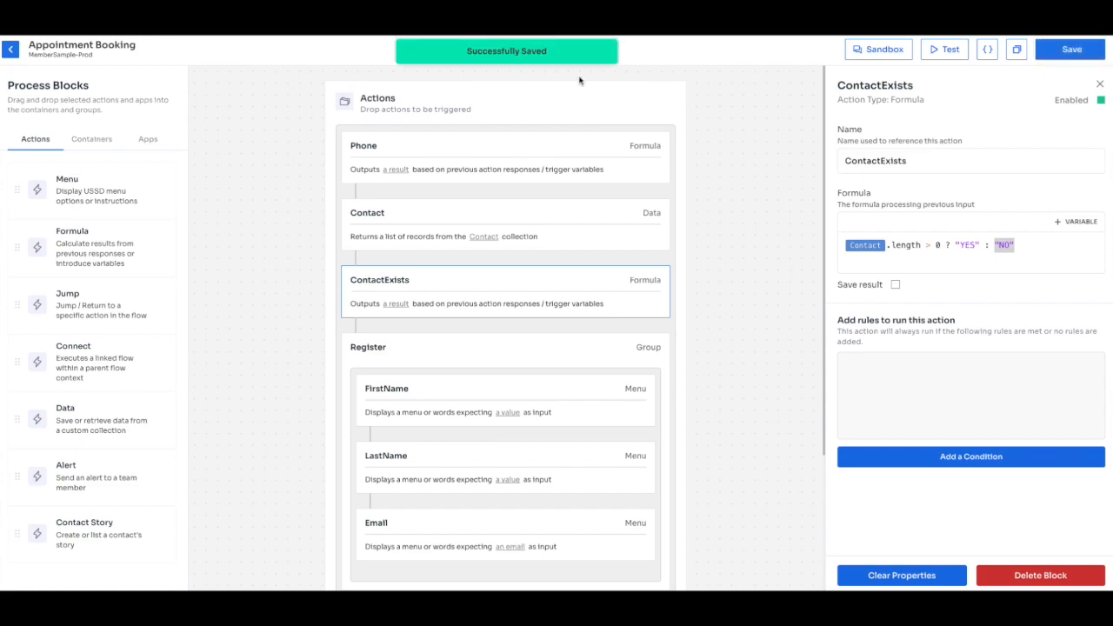
click(508, 224)
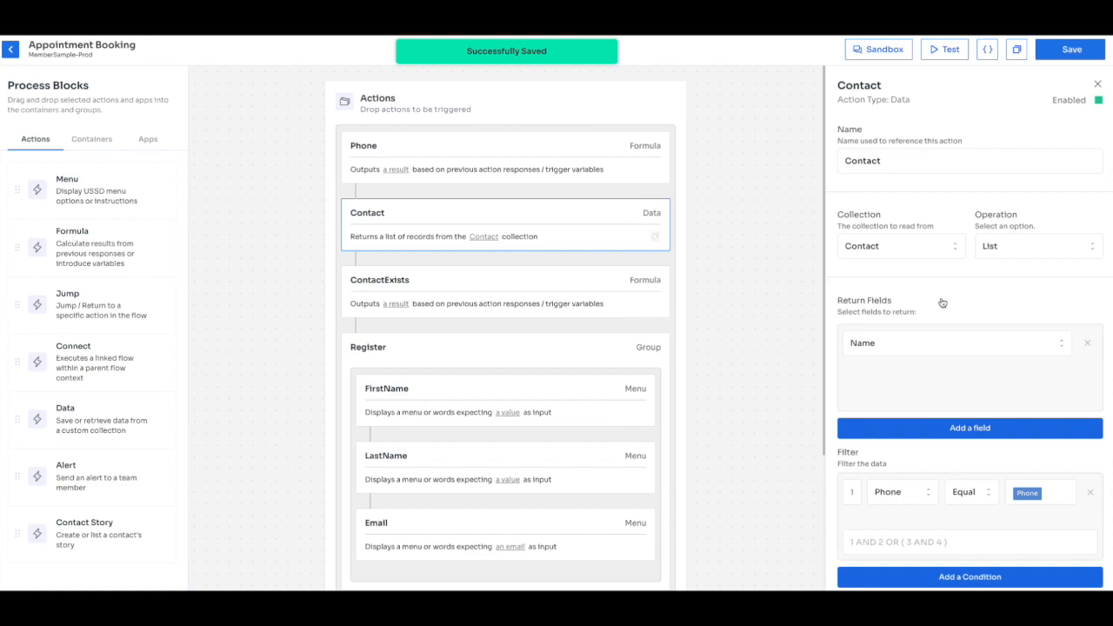
scroll(940, 303, down, 4)
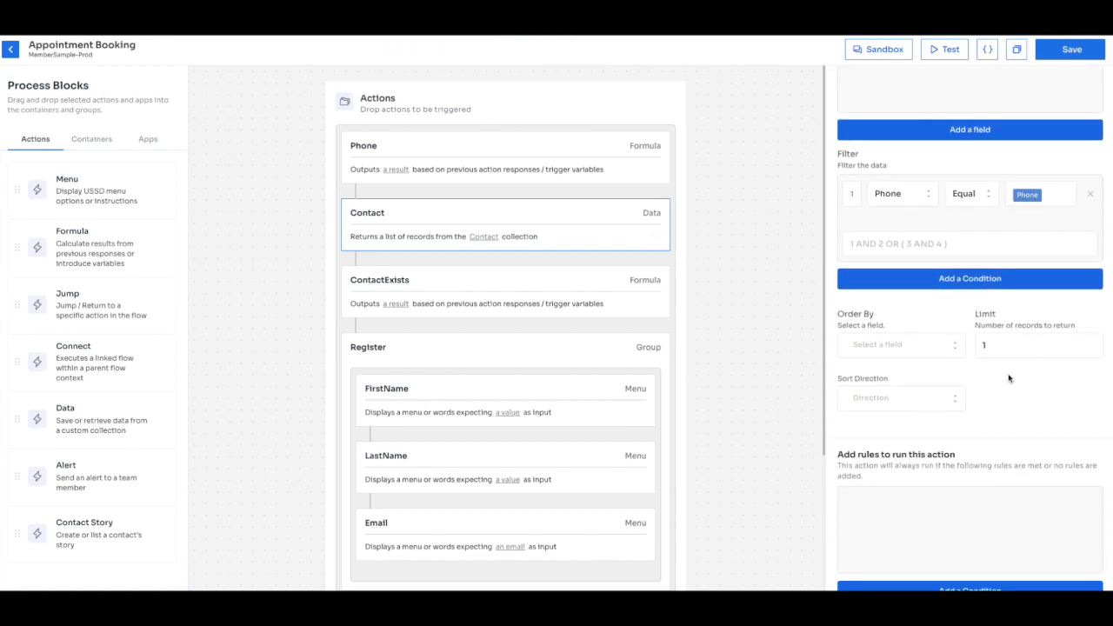
scroll(1005, 357, up, 4)
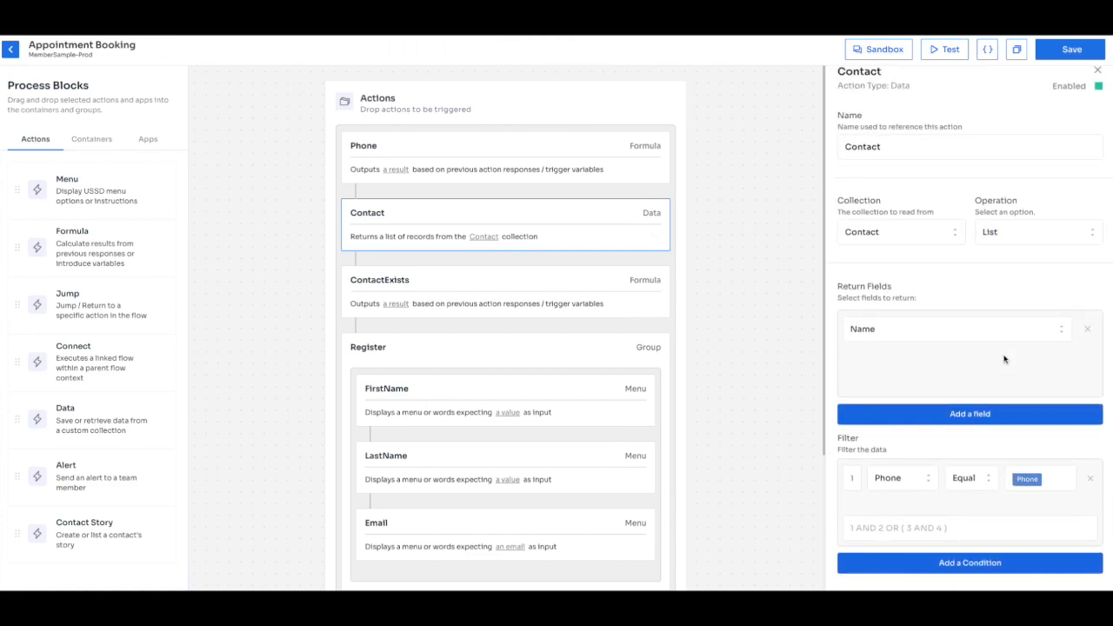
scroll(1004, 359, up, 1)
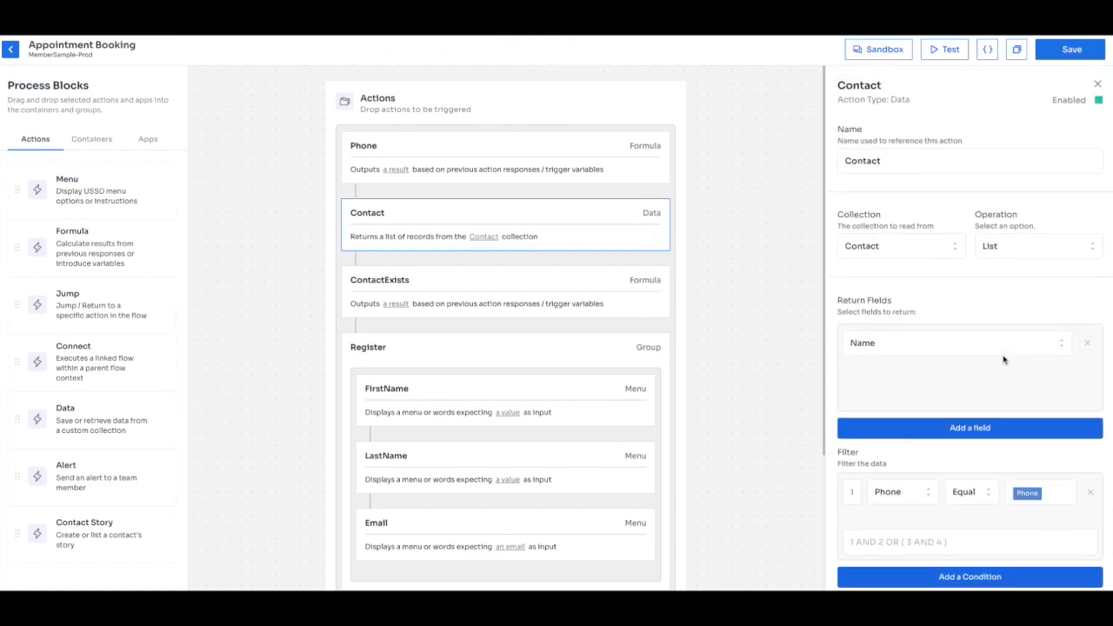
click(575, 291)
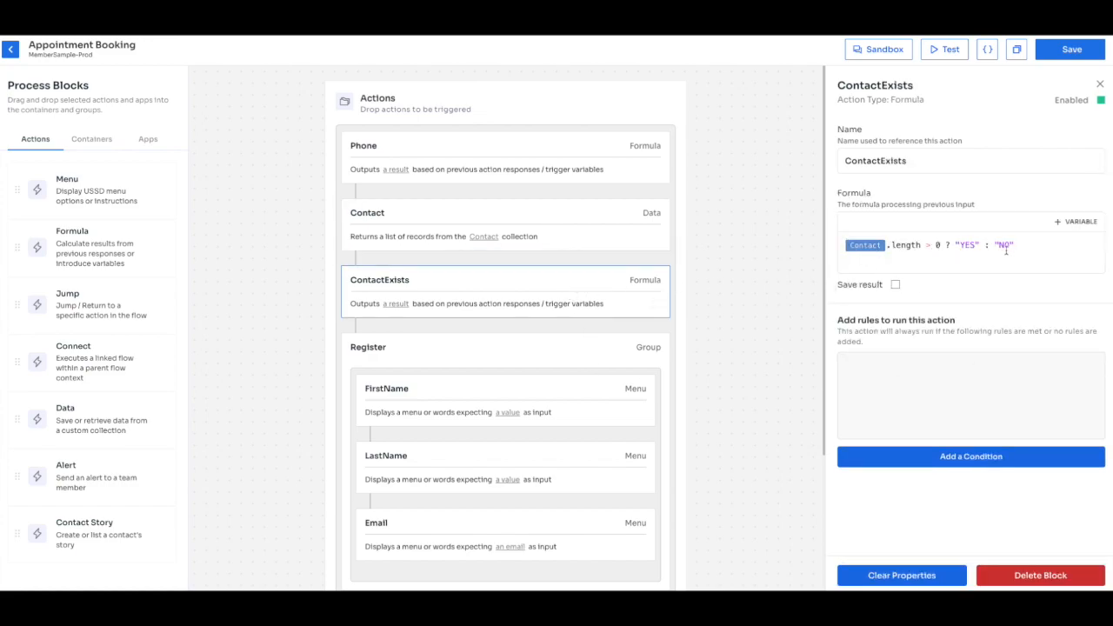
scroll(441, 343, down, 1)
Insert a Menu block after ContactExists and name it Welcome.
mouse_move(112, 193)
drag(112, 193, 442, 251)
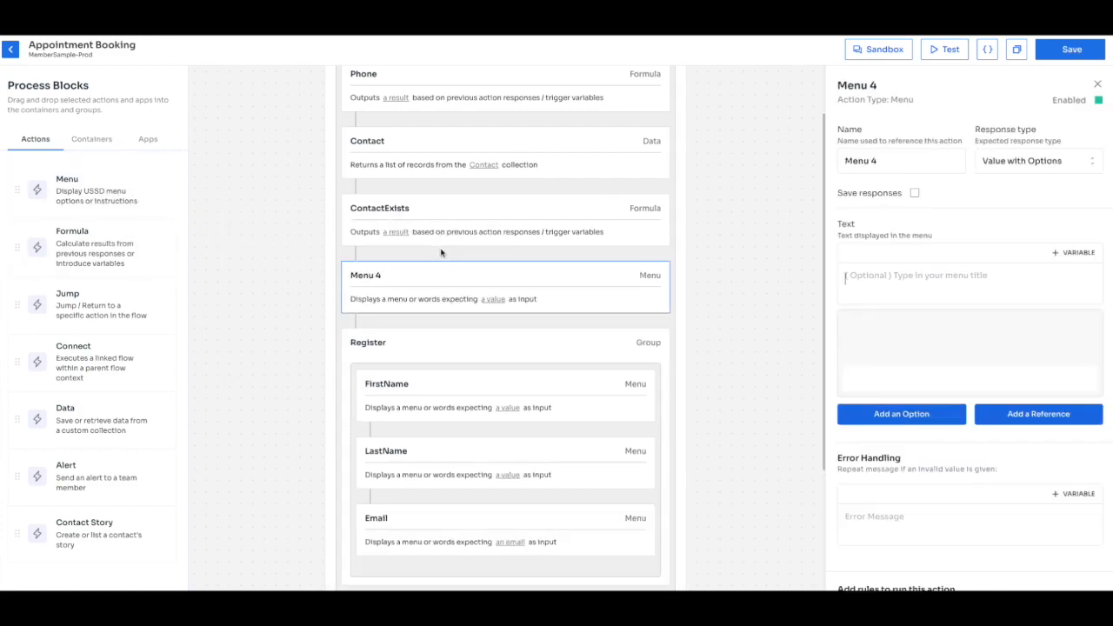
click(881, 161)
triple_click(881, 162)
text(Welcom)
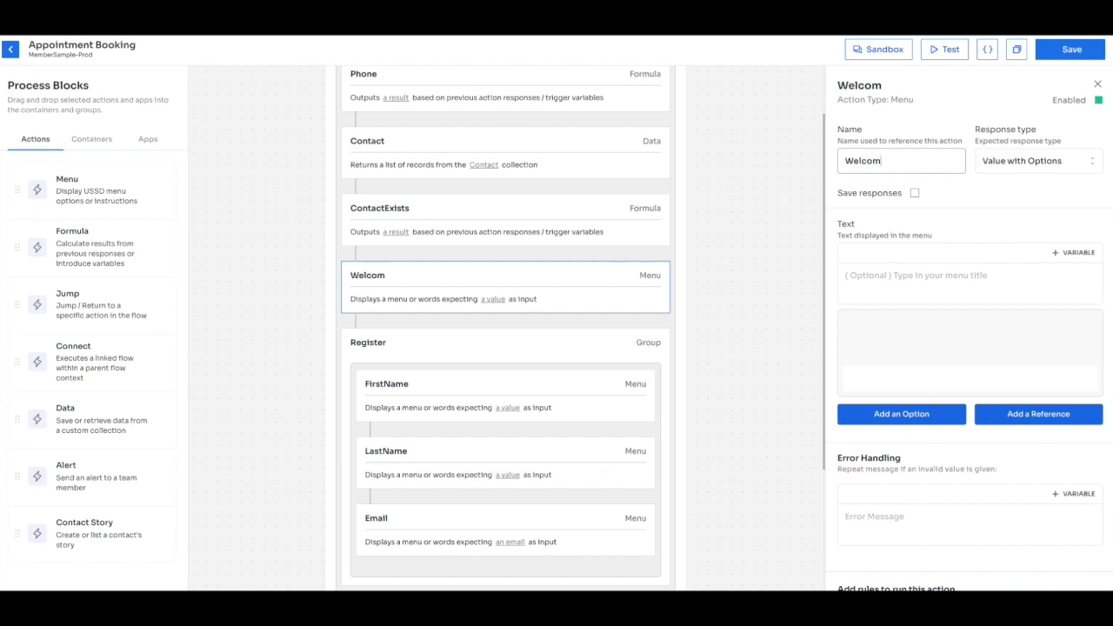
text(e)
Add the menu's first option, 'Book appointment'.
click(892, 283)
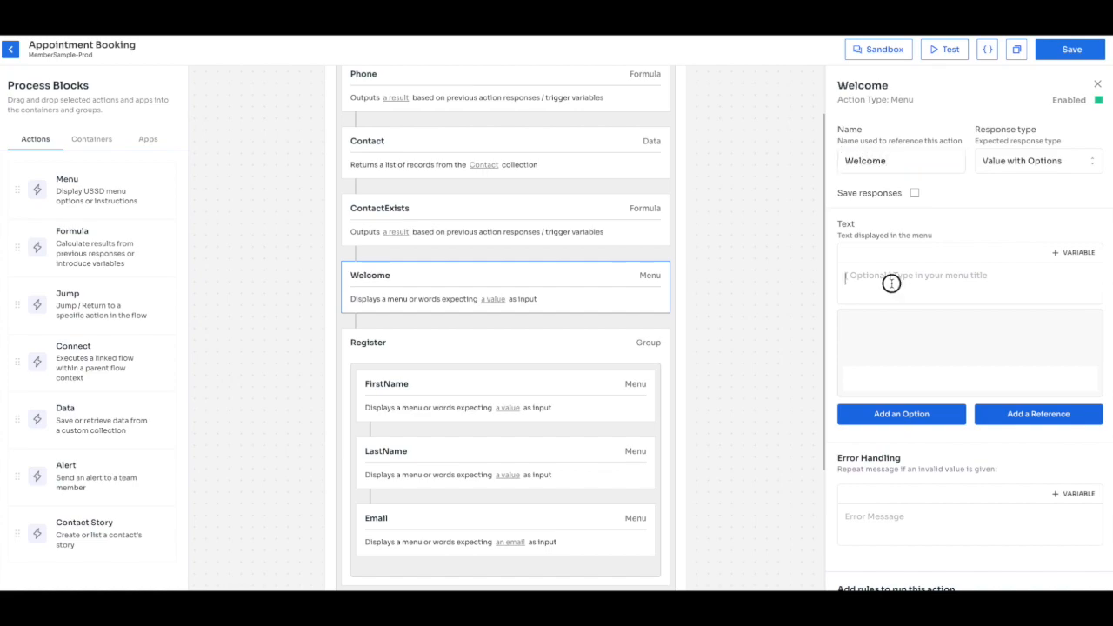
click(912, 416)
click(886, 329)
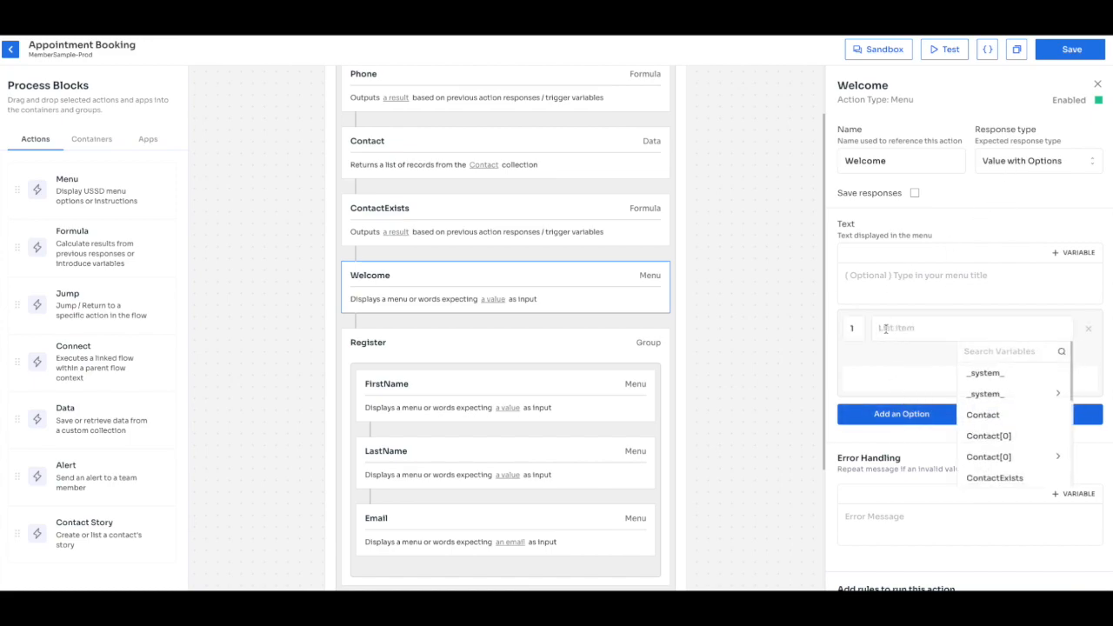
text(Book appointment)
Write the greeting 'Welcome {{Contact[0].name}}, to SurTech. Select an option below to proceed.'.
click(873, 287)
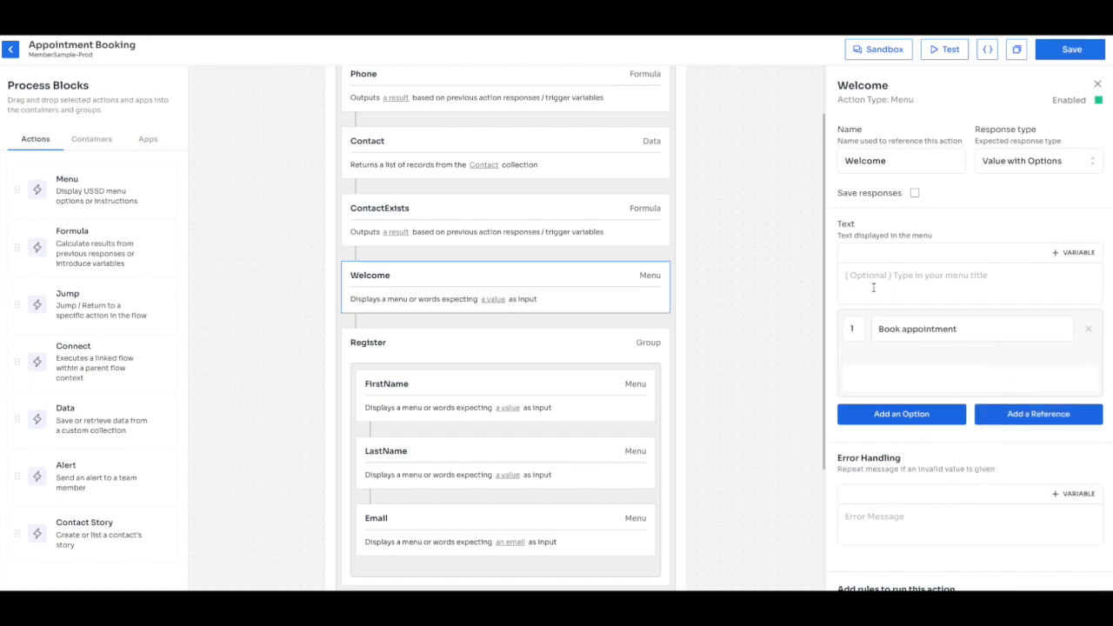
text(Welcome)
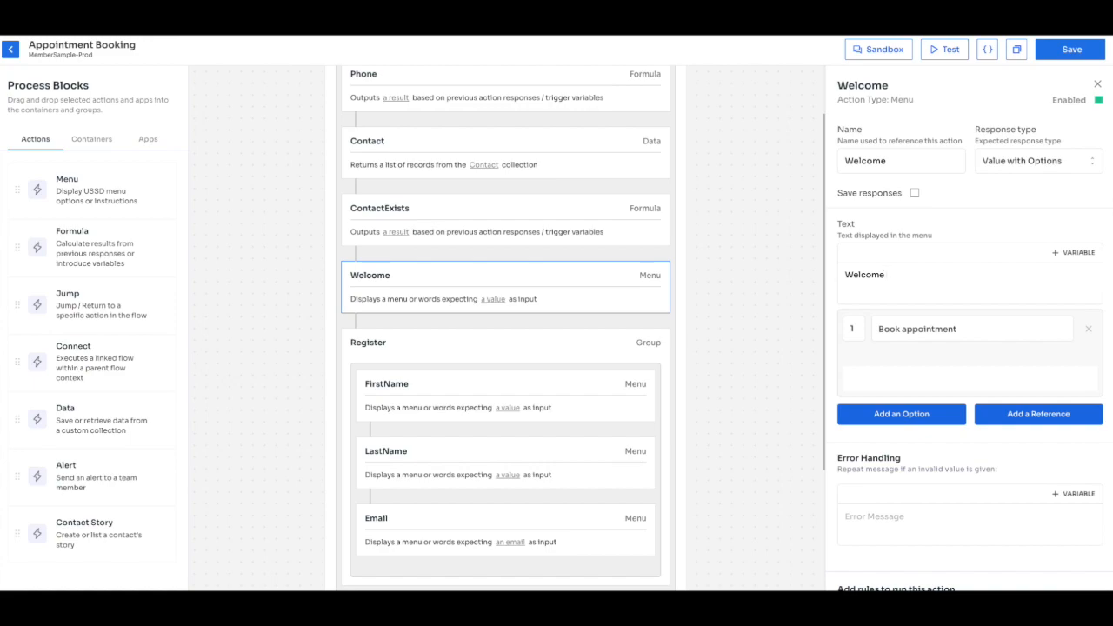
text({{Con)
key(Down)
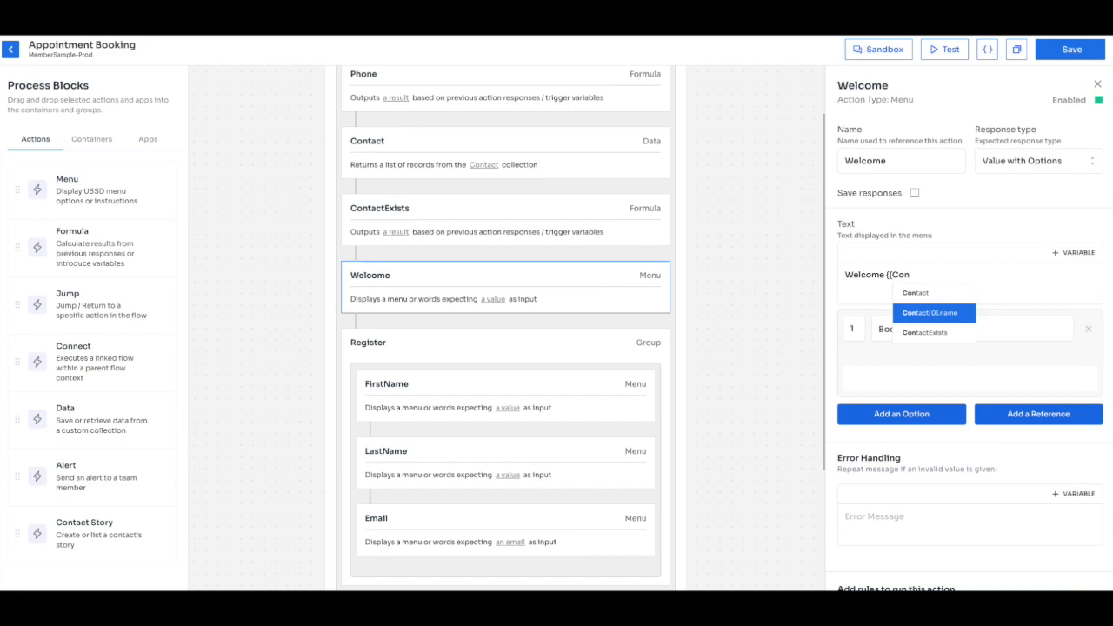
key(Return)
text(,)
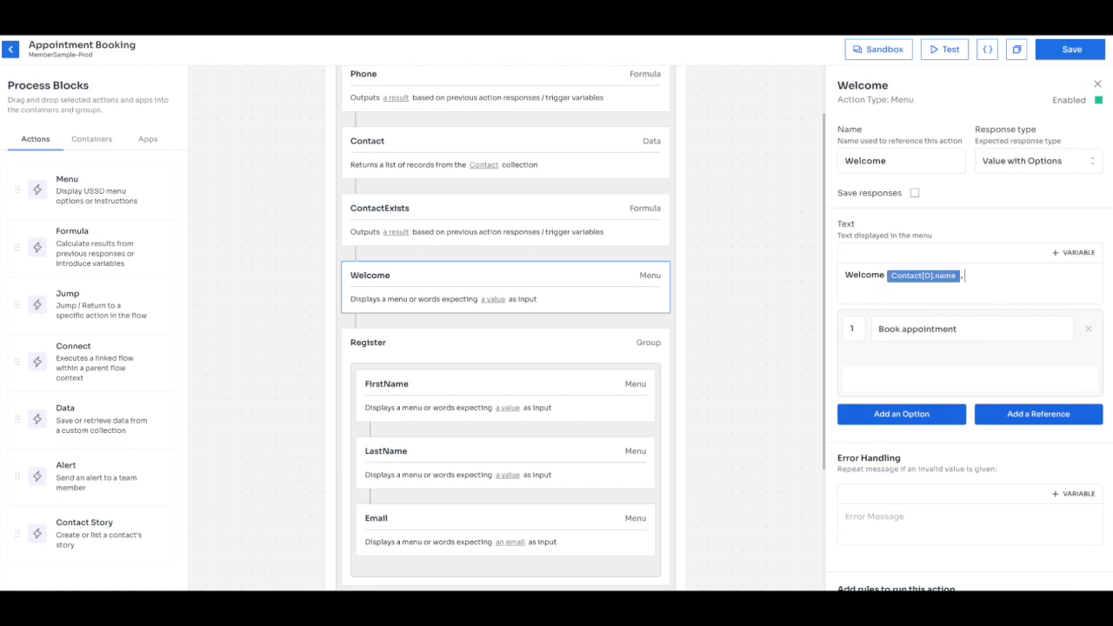
text( to SurTech.)
key(BackSpace)
text(. Select an option below to proceed.)
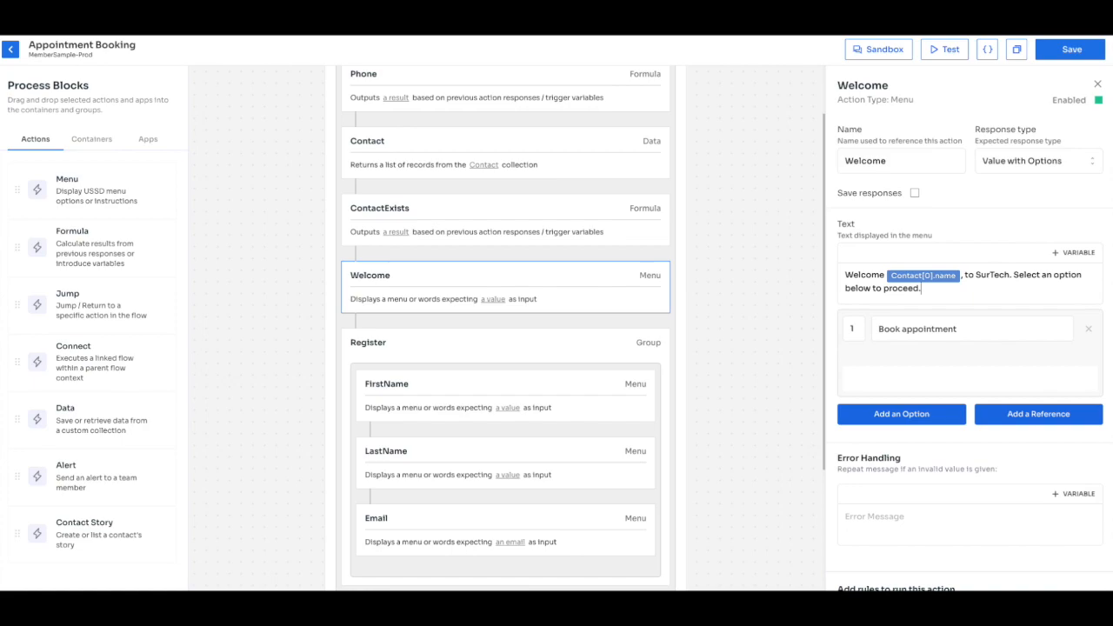
Add a second Welcome option labelled 'Badilisha lugha' below Book appointment.
click(897, 410)
text(Badilit)
key(BackSpace)
text(sha lugha)
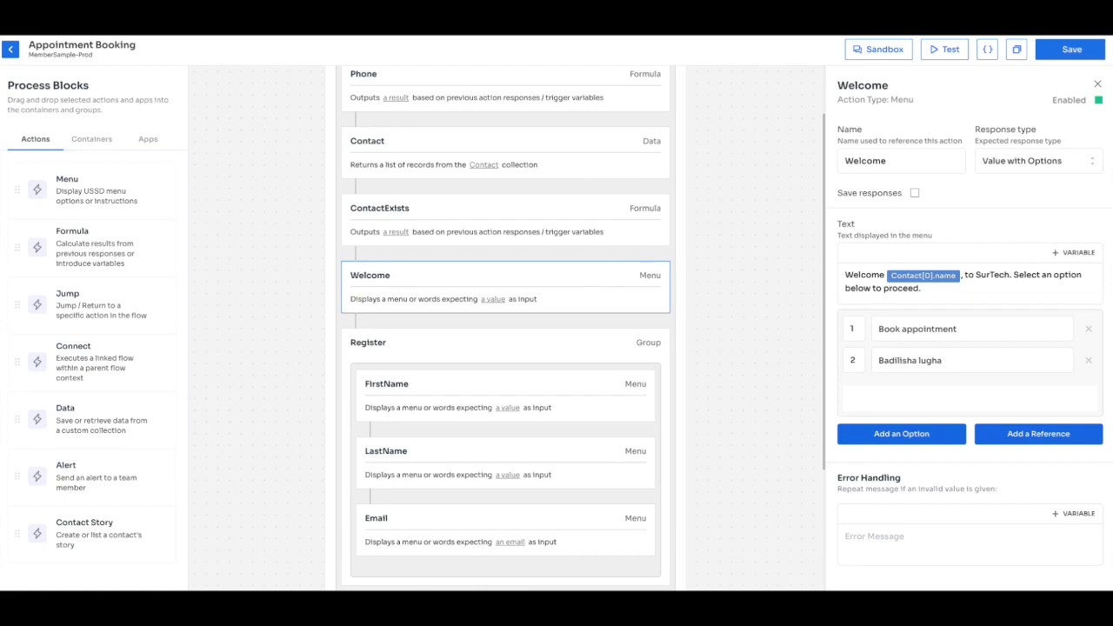
Add a Welcome run condition: ContactExists equals Yes.
scroll(897, 370, down, 5)
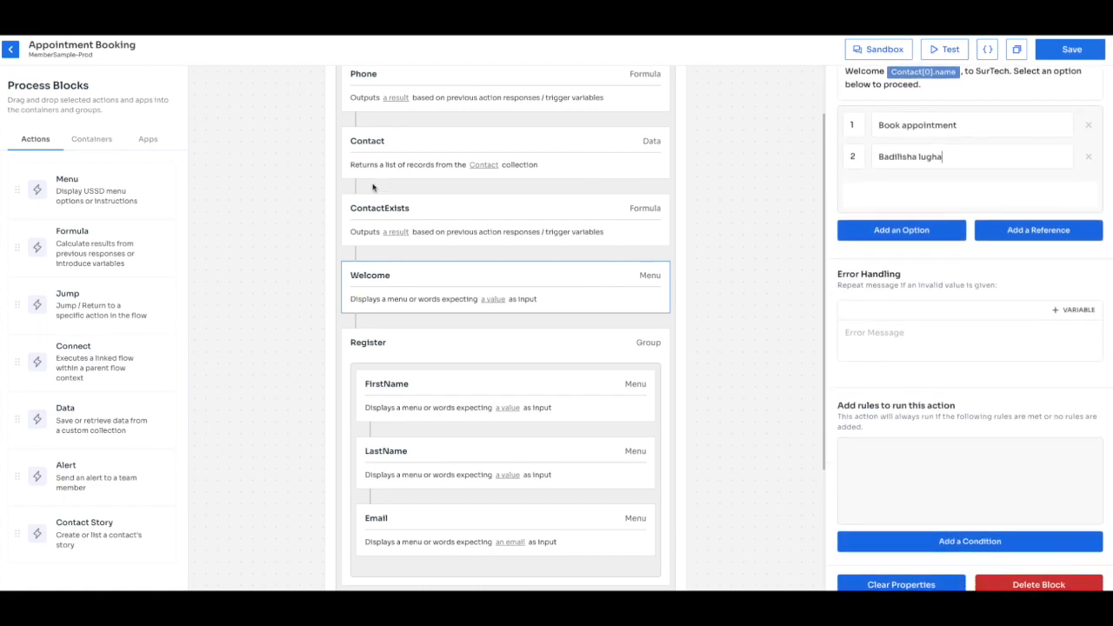
scroll(986, 411, down, 1)
click(966, 532)
click(885, 447)
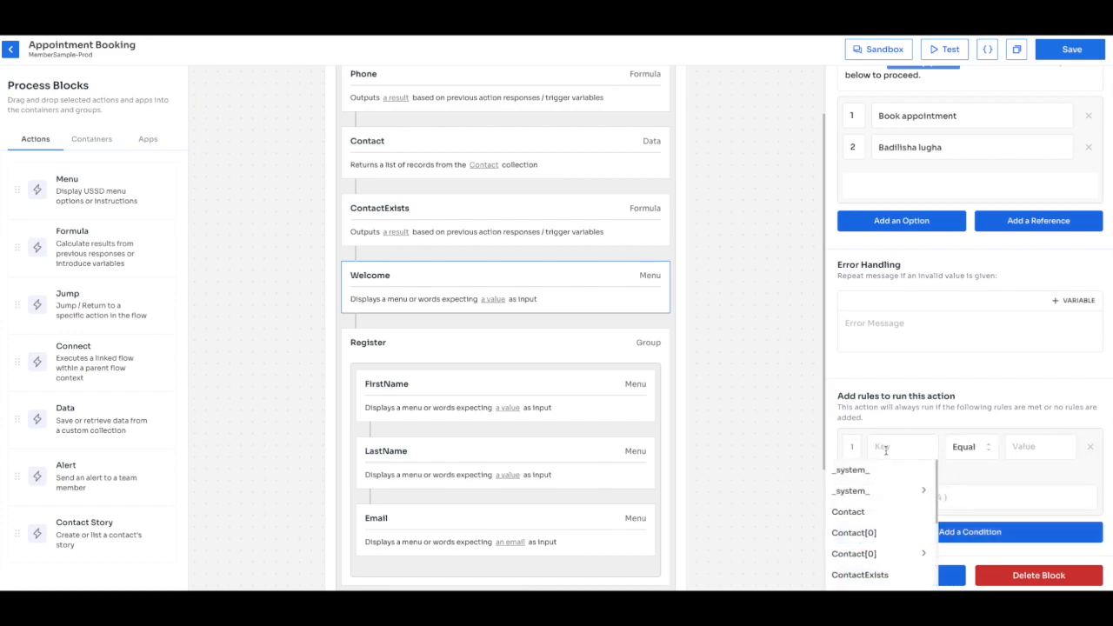
text(Conta)
click(870, 530)
click(1052, 447)
text(Yes)
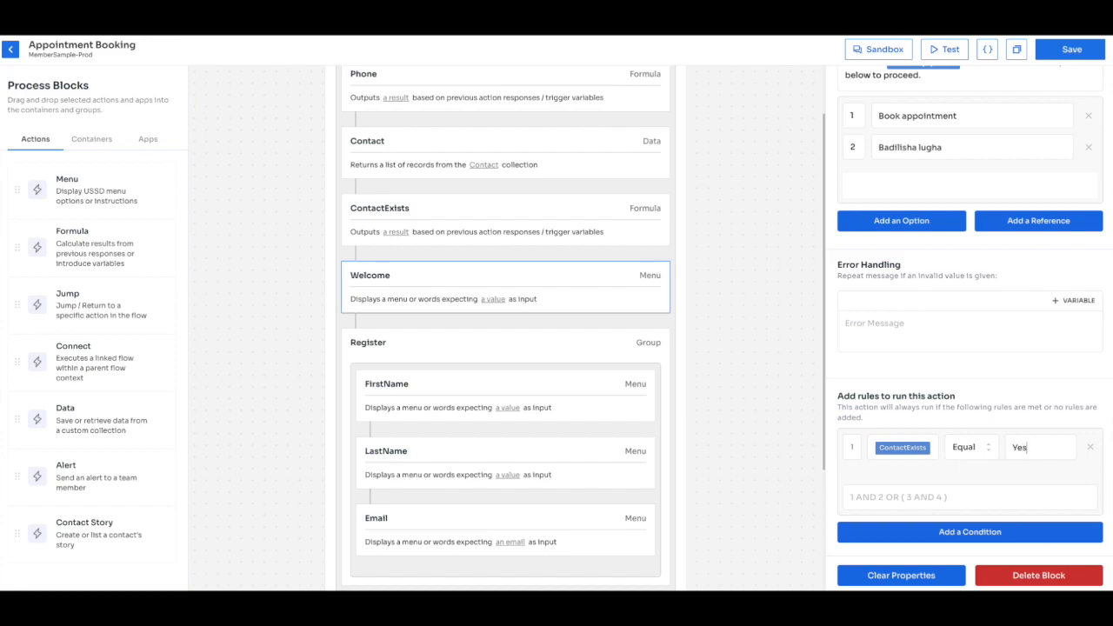
scroll(959, 218, up, 5)
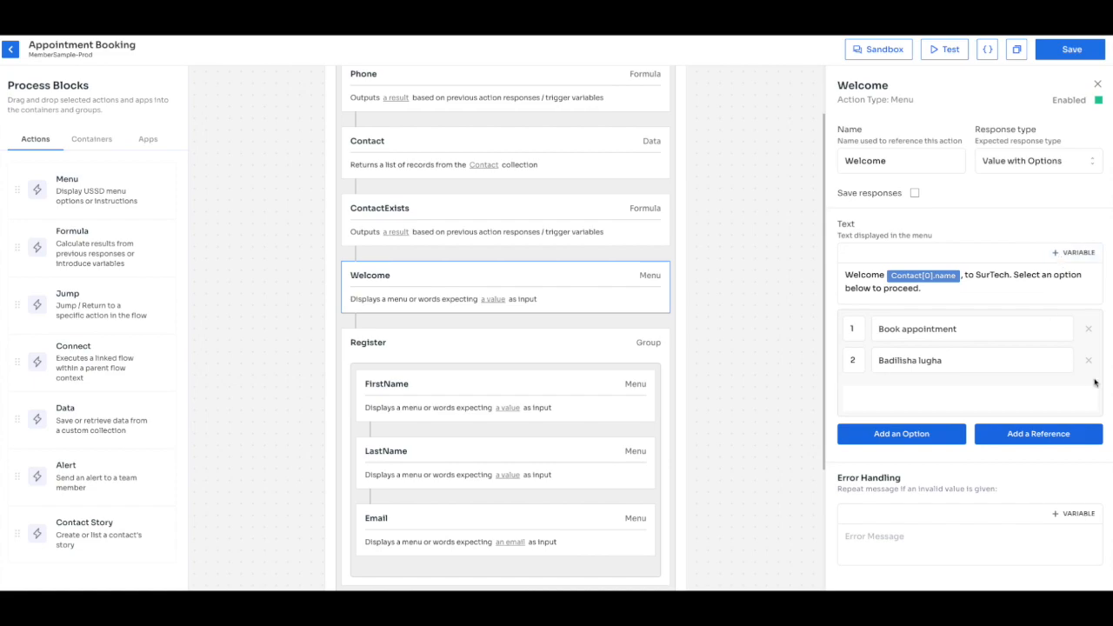
Give the Register group the condition ContactExists equals No, and save the flow.
click(613, 348)
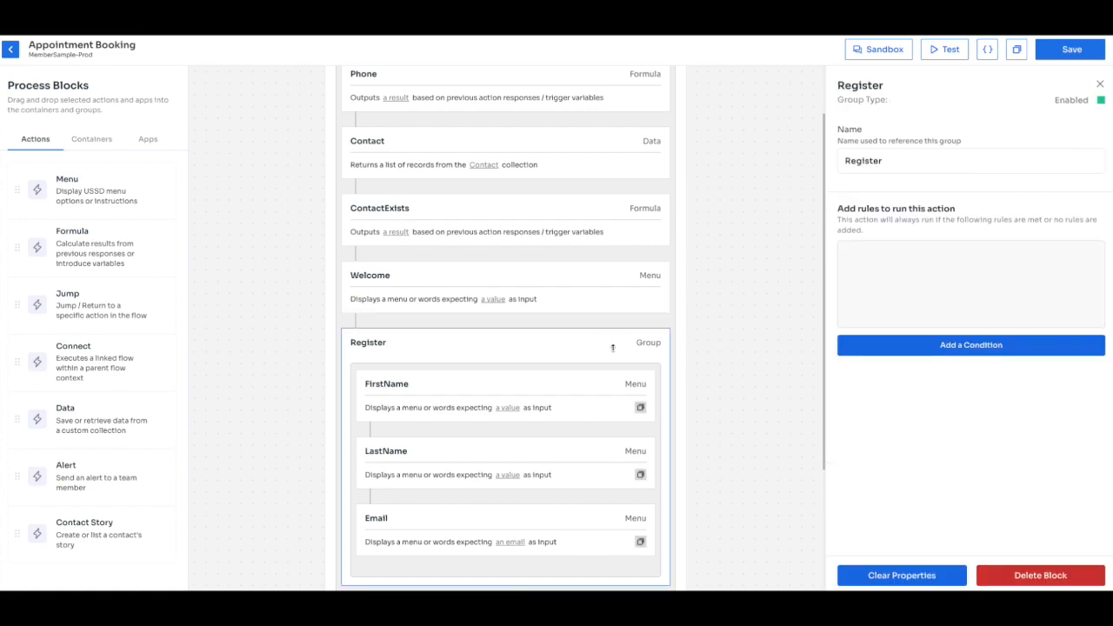
click(968, 346)
click(919, 259)
text(Contact)
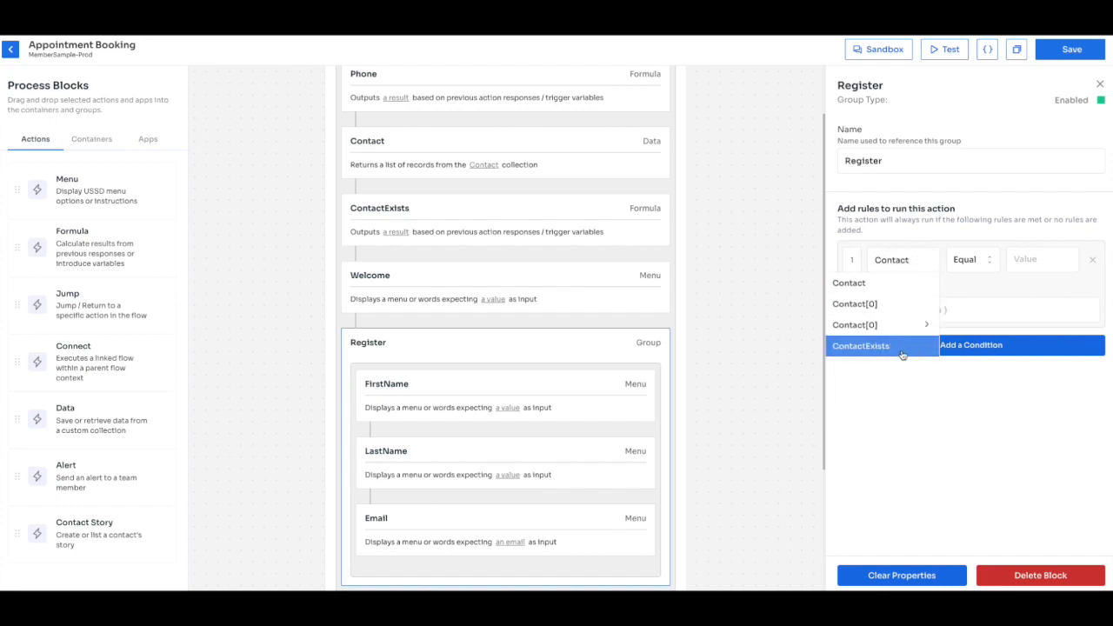
click(902, 352)
click(1042, 259)
text(No)
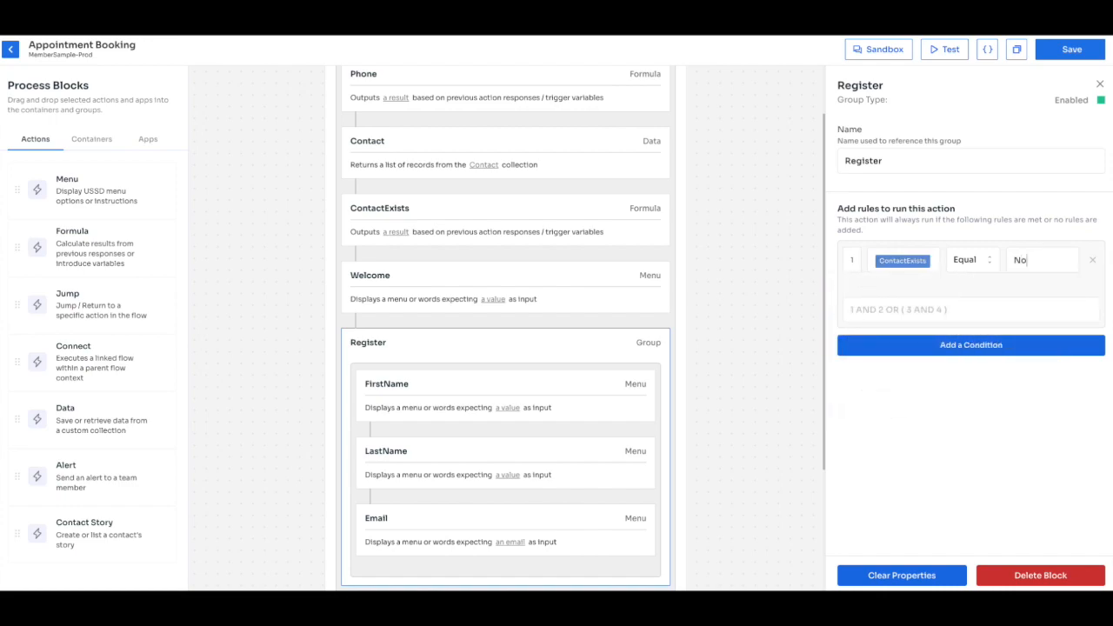
click(1075, 59)
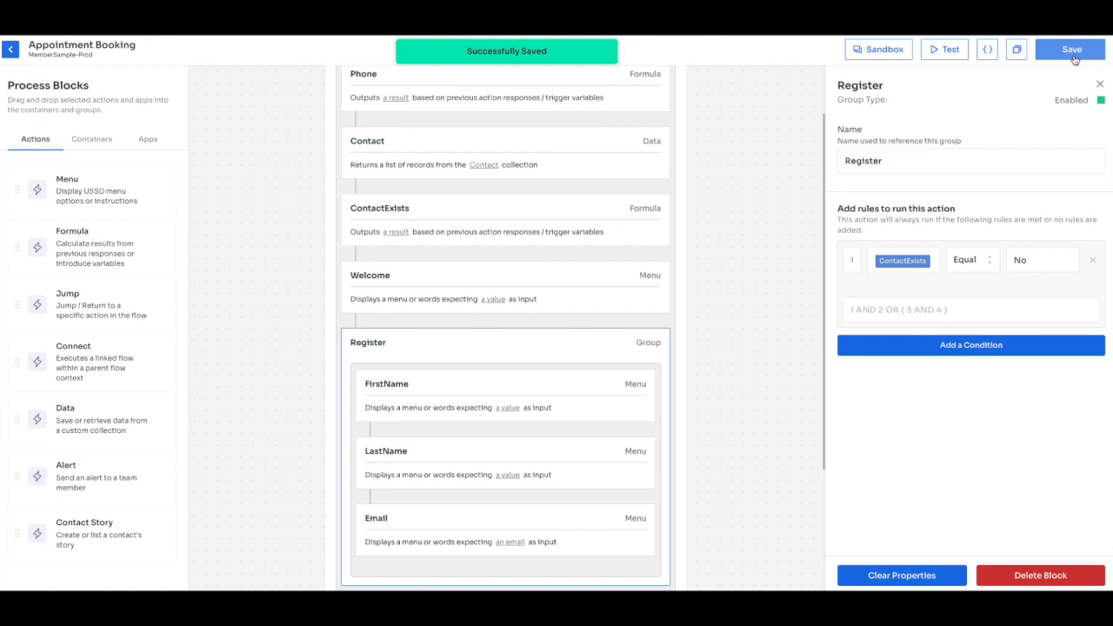
click(1075, 54)
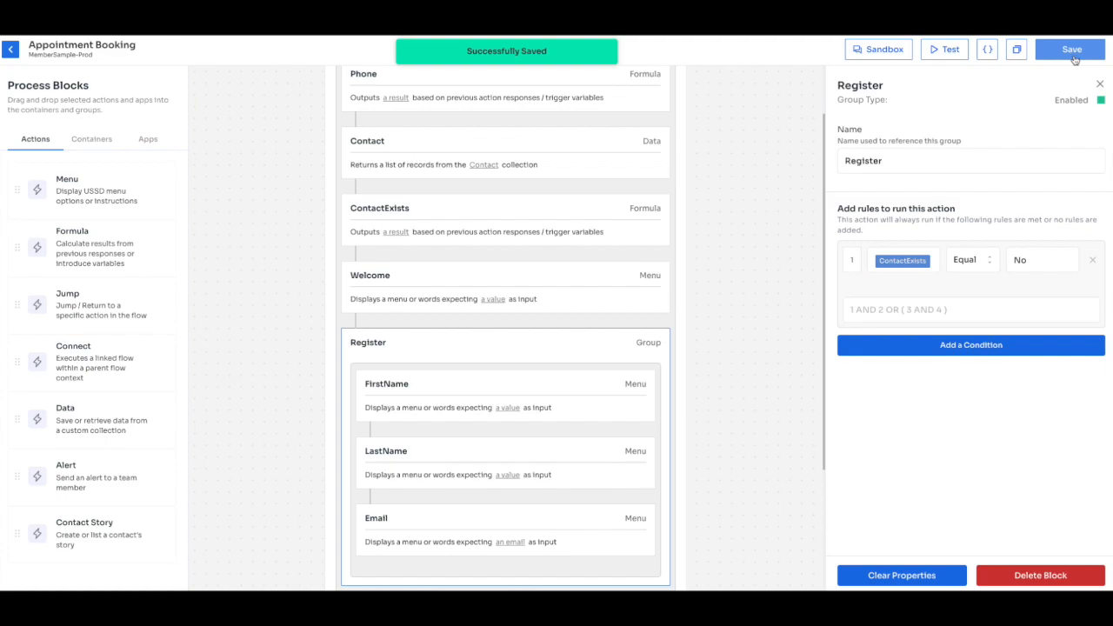
Start a Sandbox test run with debug blocks shown, revealing the empty Contact lookup and ContactExists NO.
click(935, 49)
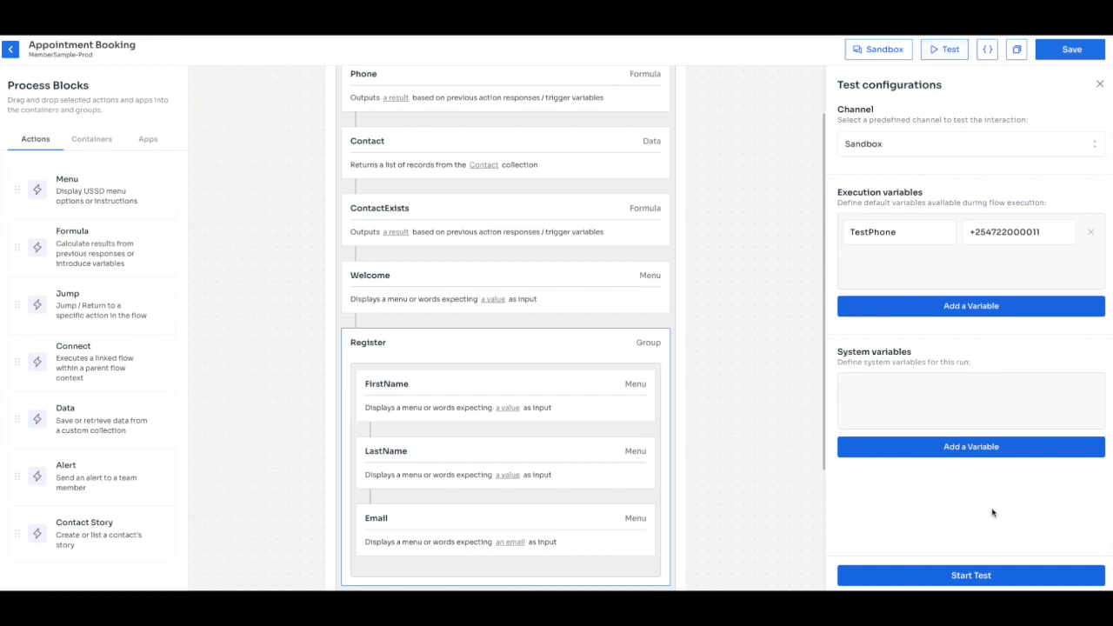
click(982, 575)
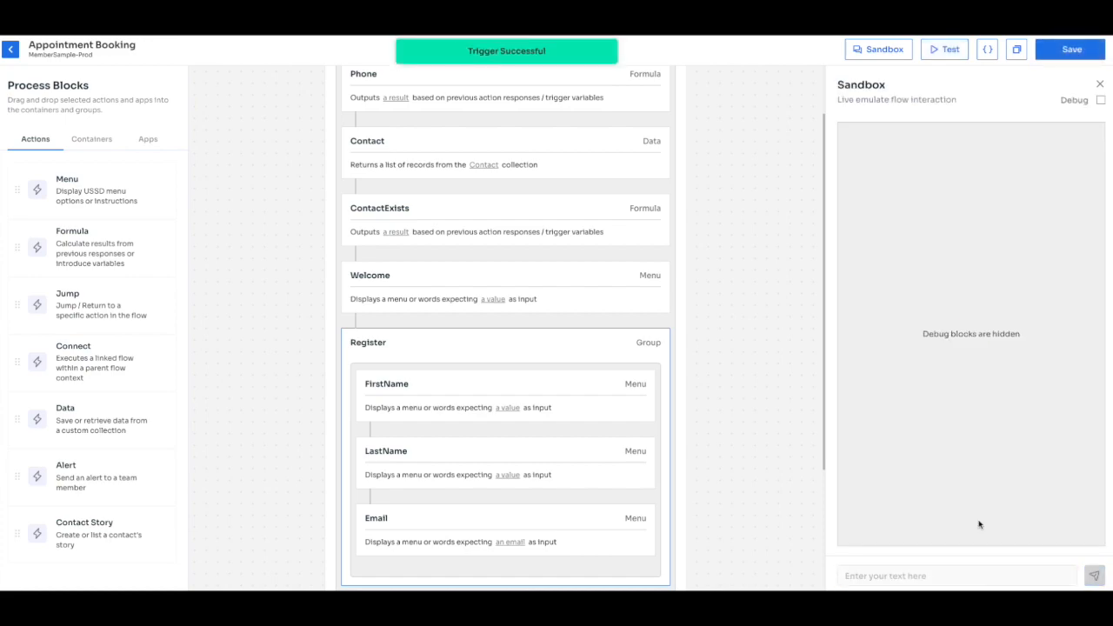
click(1100, 101)
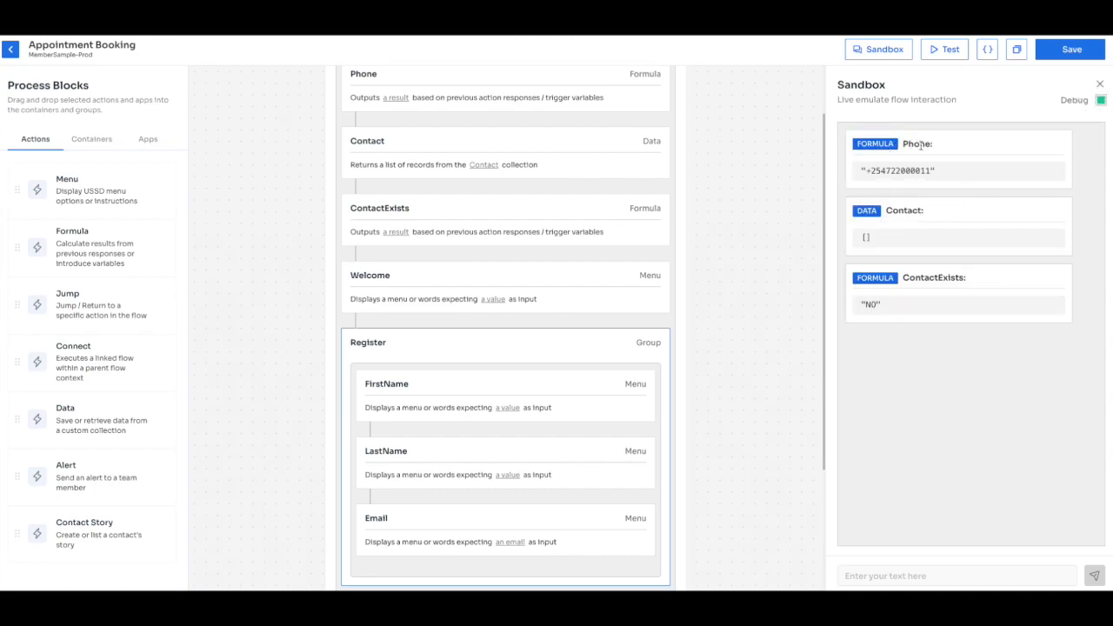
Review the Register questions, the Welcome menu, the ContactExists formula and Register's run condition.
click(581, 339)
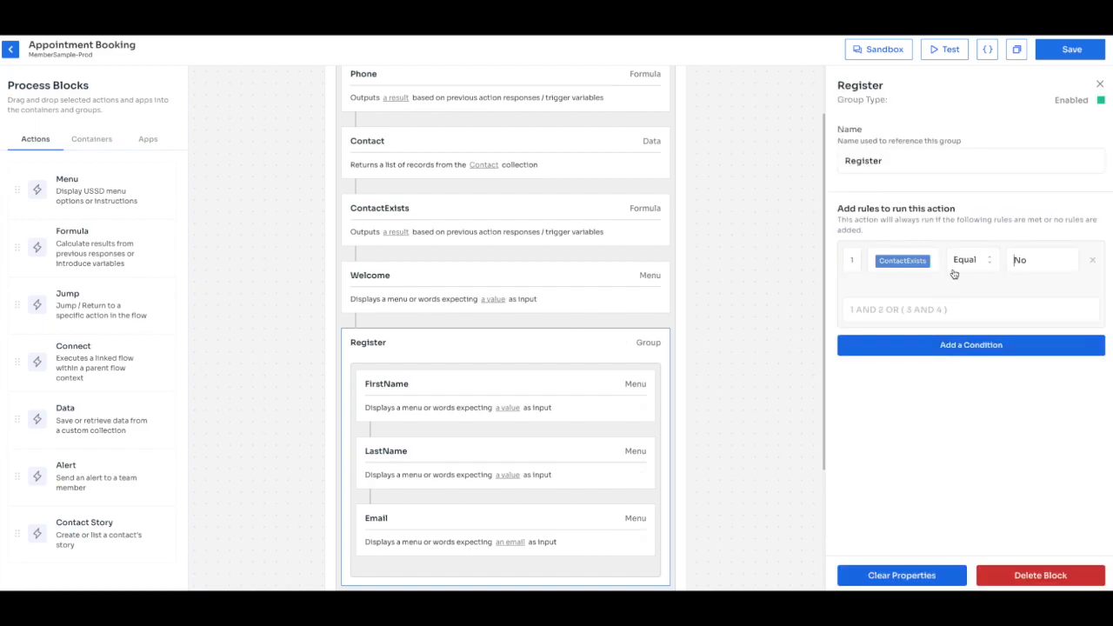
scroll(639, 367, down, 2)
scroll(638, 367, up, 1)
click(606, 305)
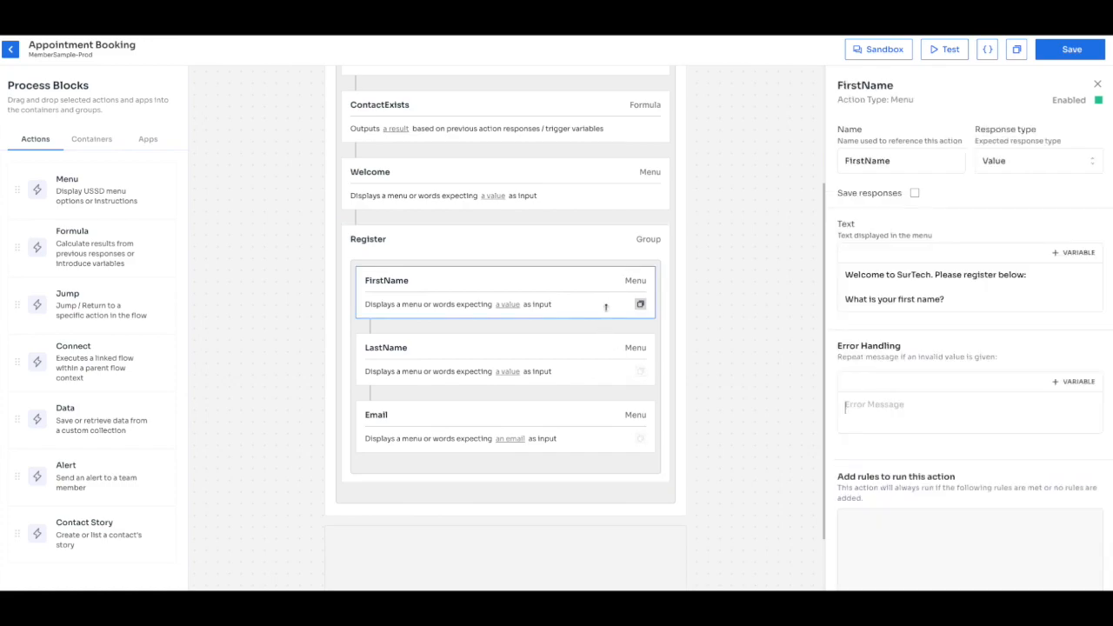
click(594, 360)
click(593, 419)
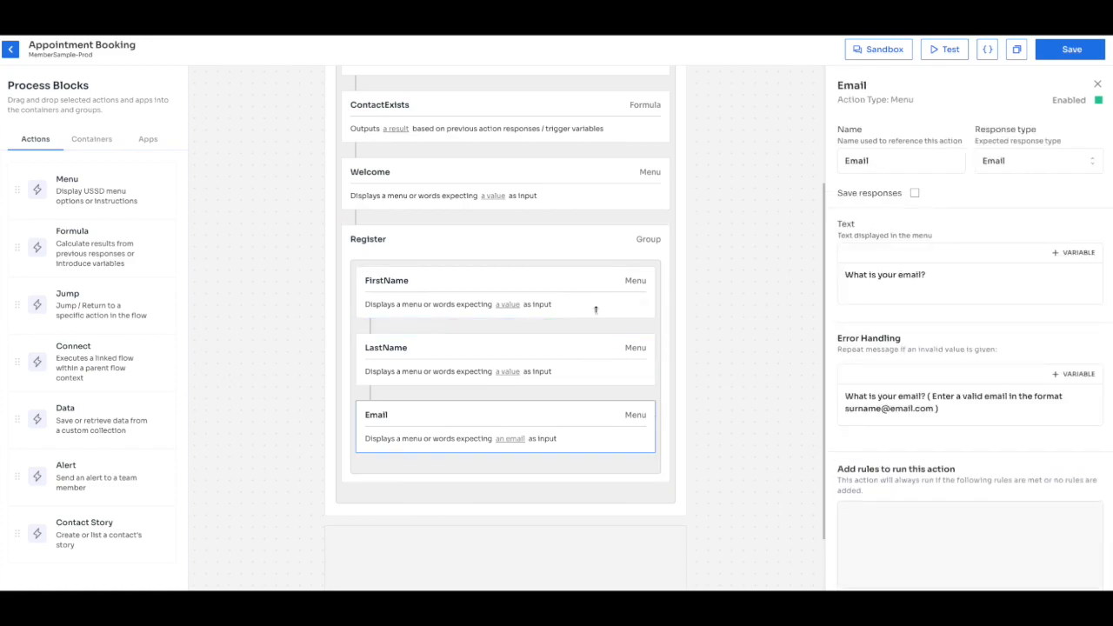
click(572, 228)
click(569, 166)
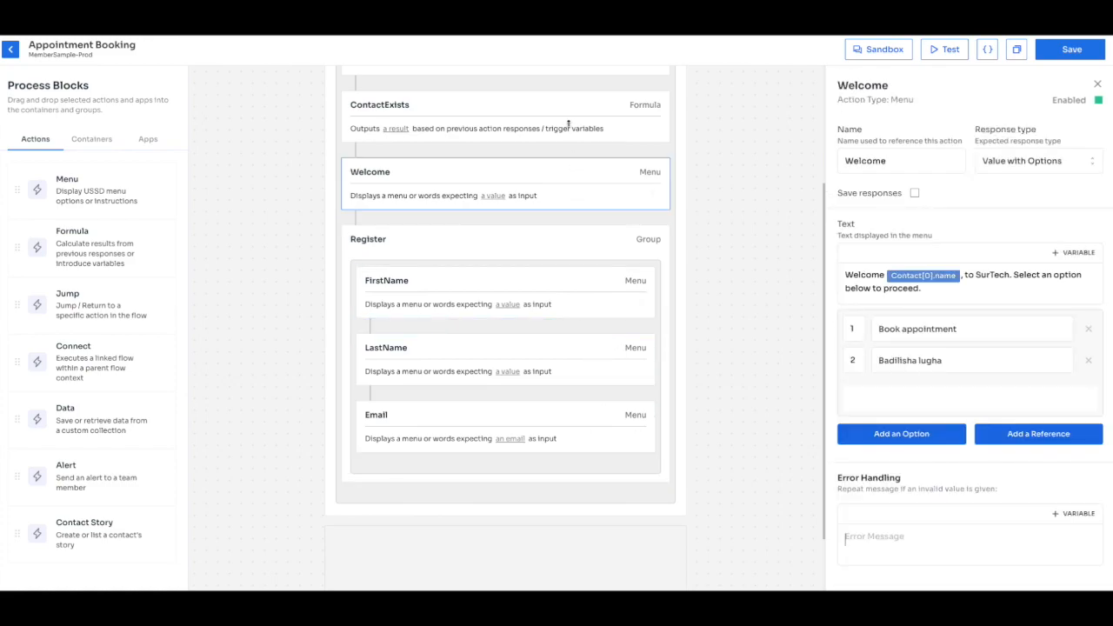
click(569, 127)
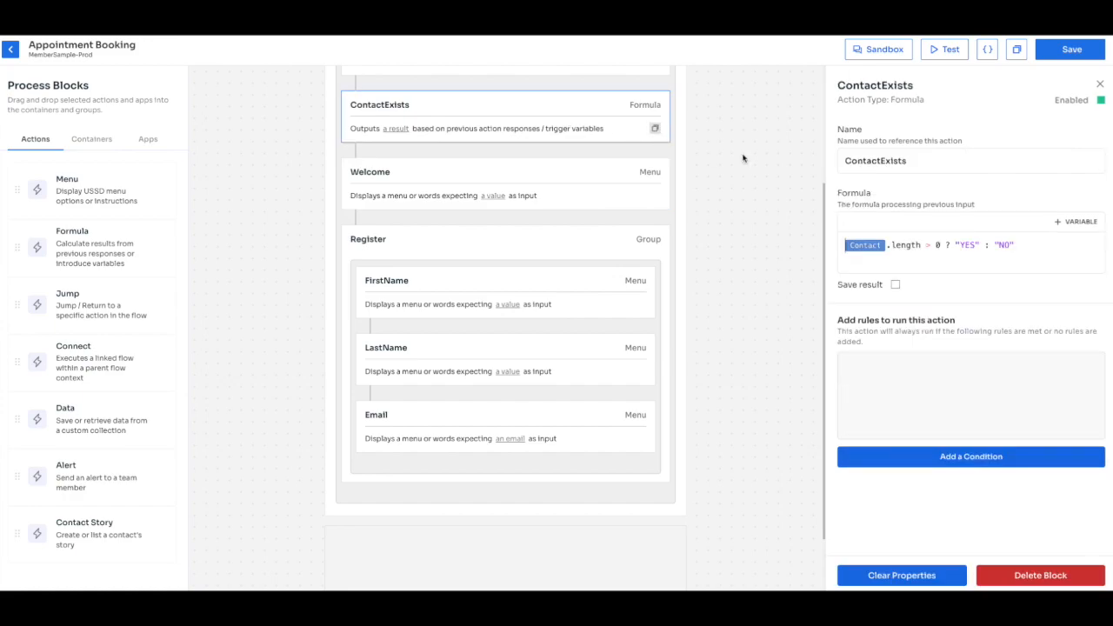
click(538, 250)
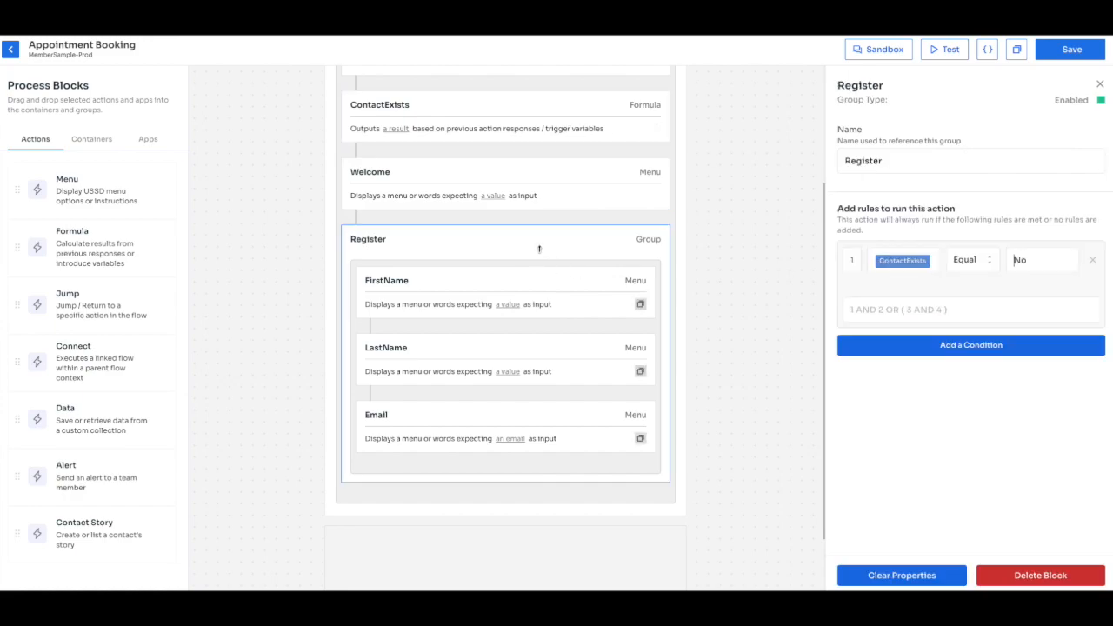
Change the Register group's run rule value from No to NO.
click(1036, 260)
key(BackSpace)
text(O)
Change the Welcome menu's rule value from Yes to YES and save the flow.
click(548, 182)
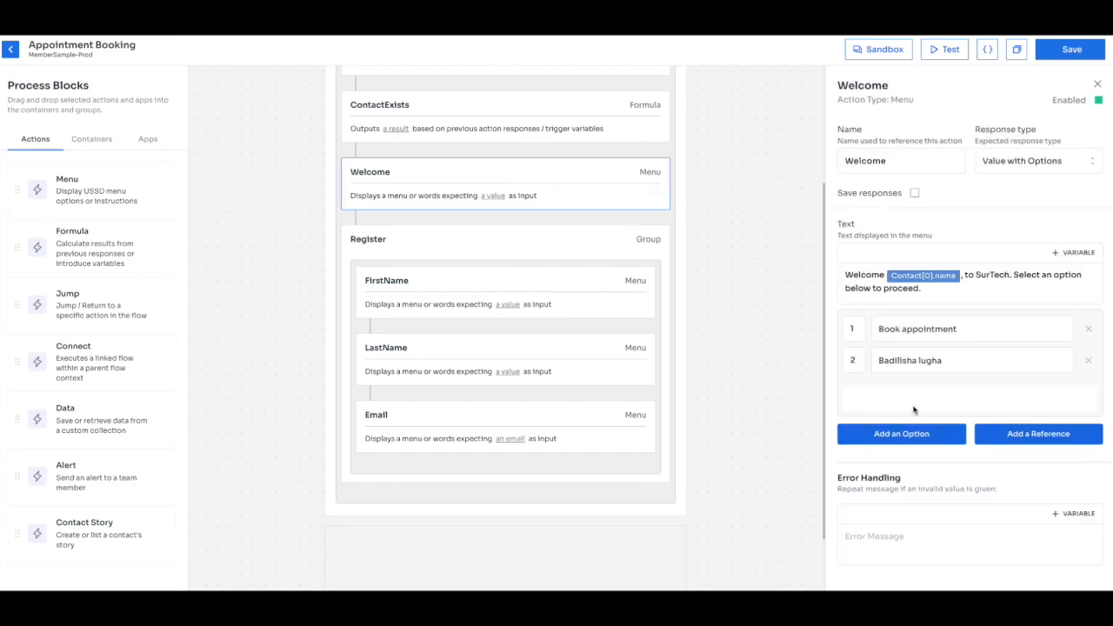
scroll(916, 410, down, 3)
key(BackSpace)
key(BackSpace)
text(ES)
click(1065, 49)
click(492, 124)
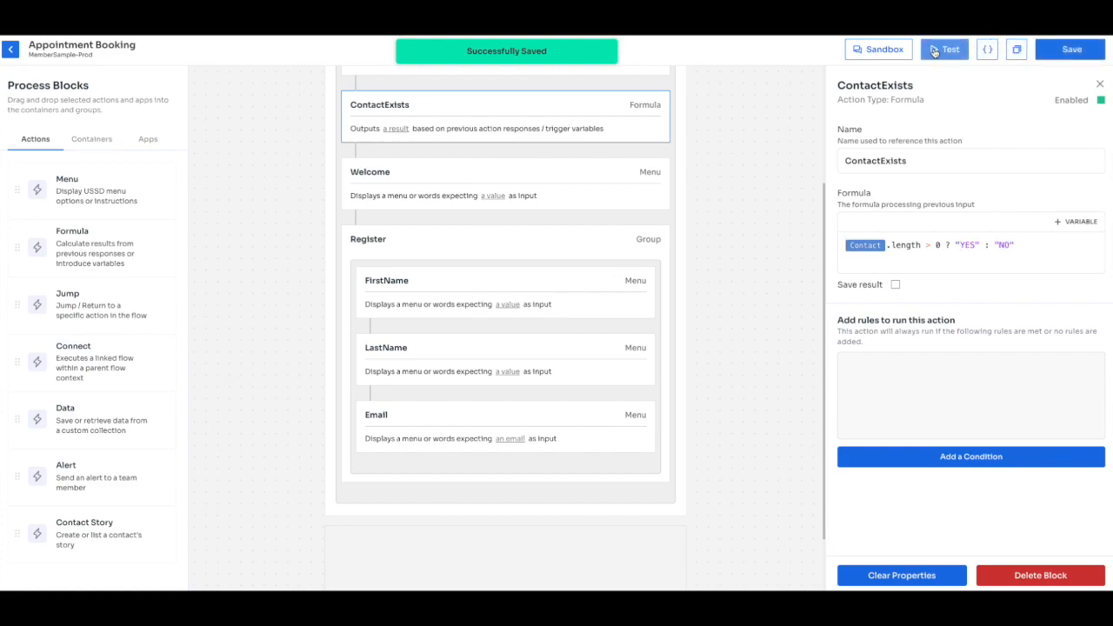
Start a new Sandbox test run of the flow and scroll through its output.
click(934, 50)
click(983, 577)
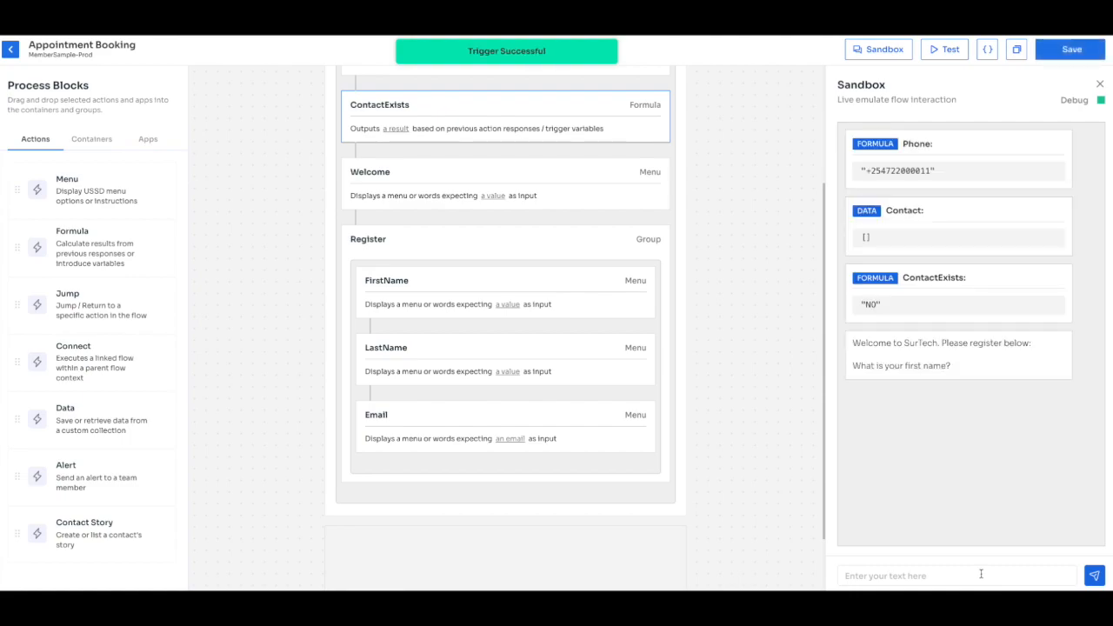
scroll(705, 504, up, 3)
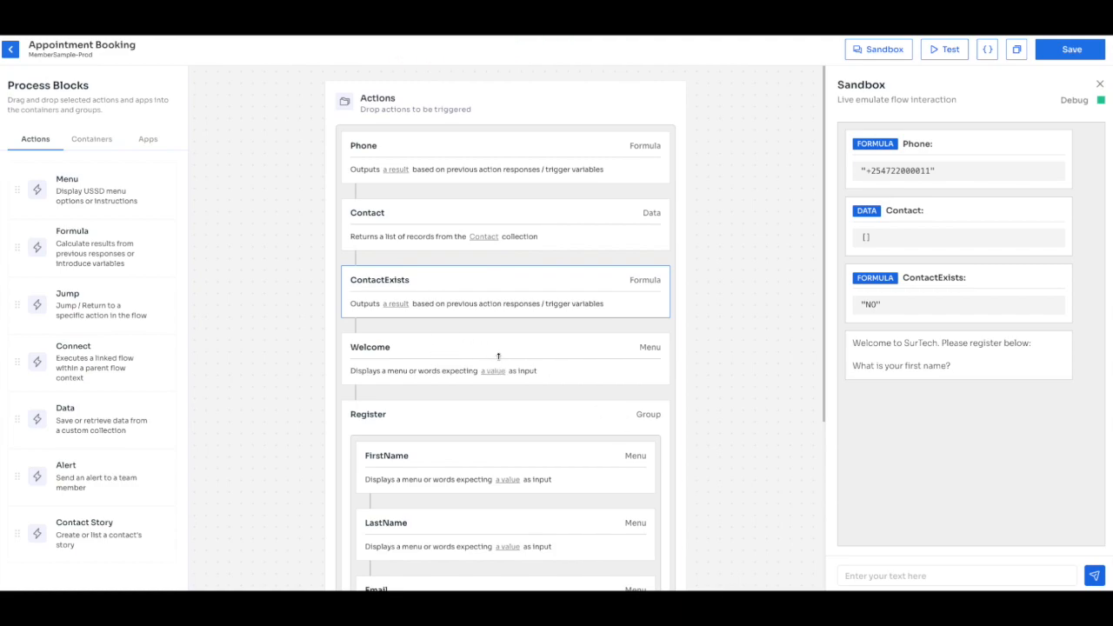
scroll(875, 450, down, 1)
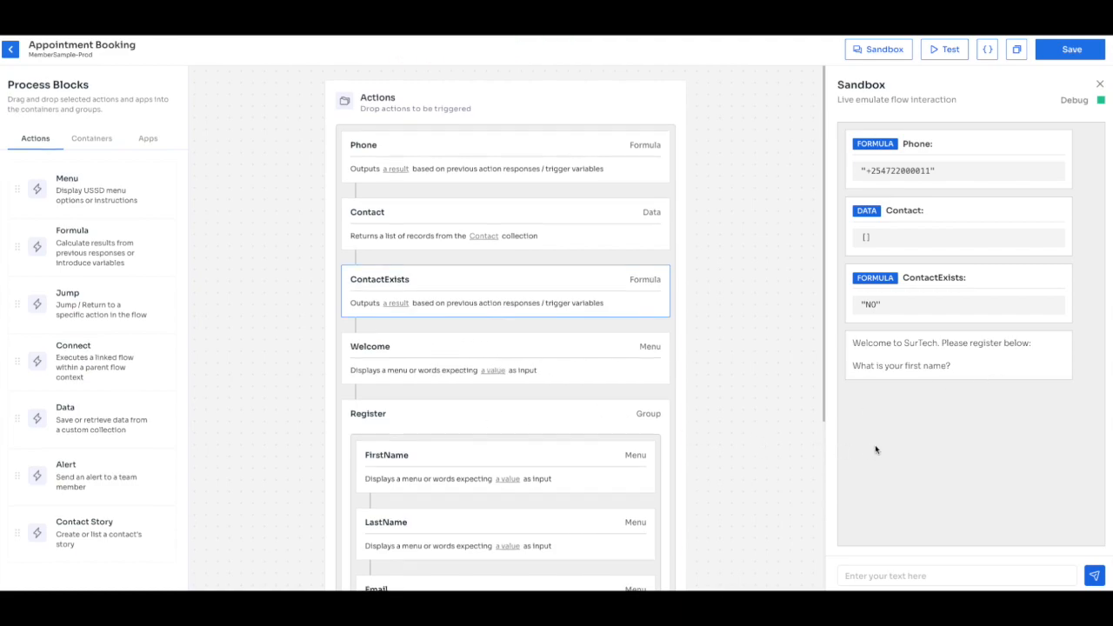
scroll(562, 439, down, 2)
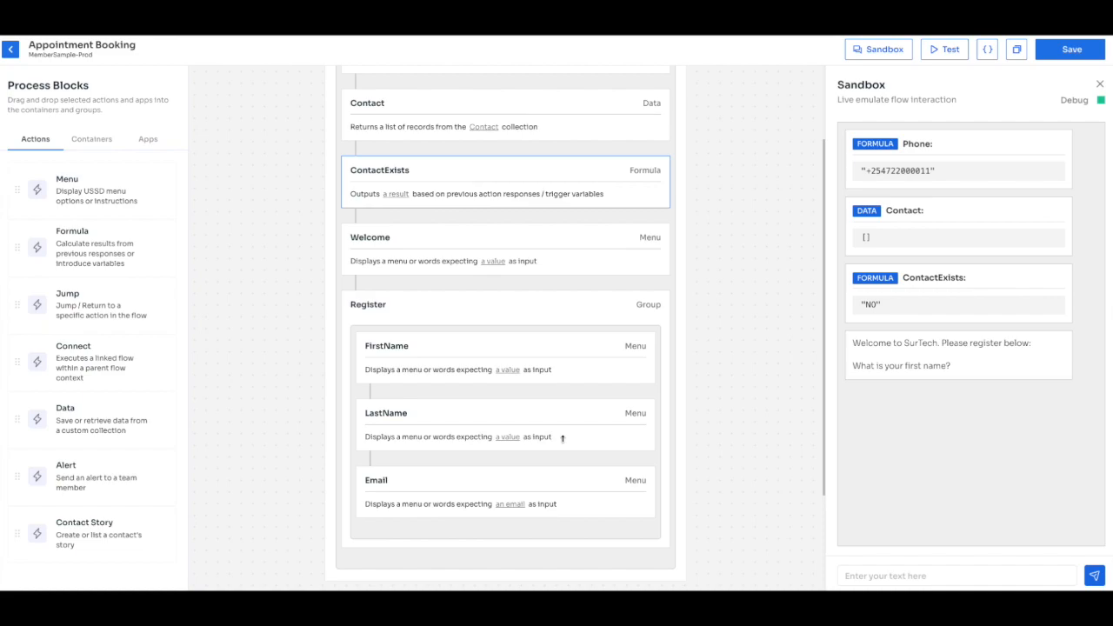
scroll(589, 459, down, 1)
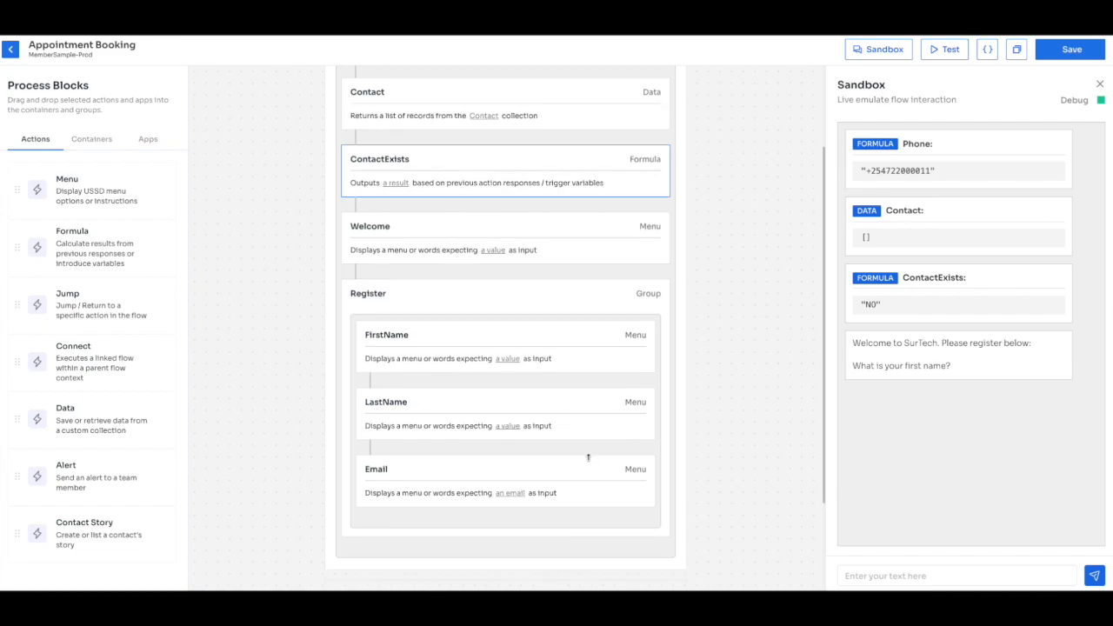
Answer the registration prompts with a test first name, last name and email.
click(910, 575)
text(John)
key(Return)
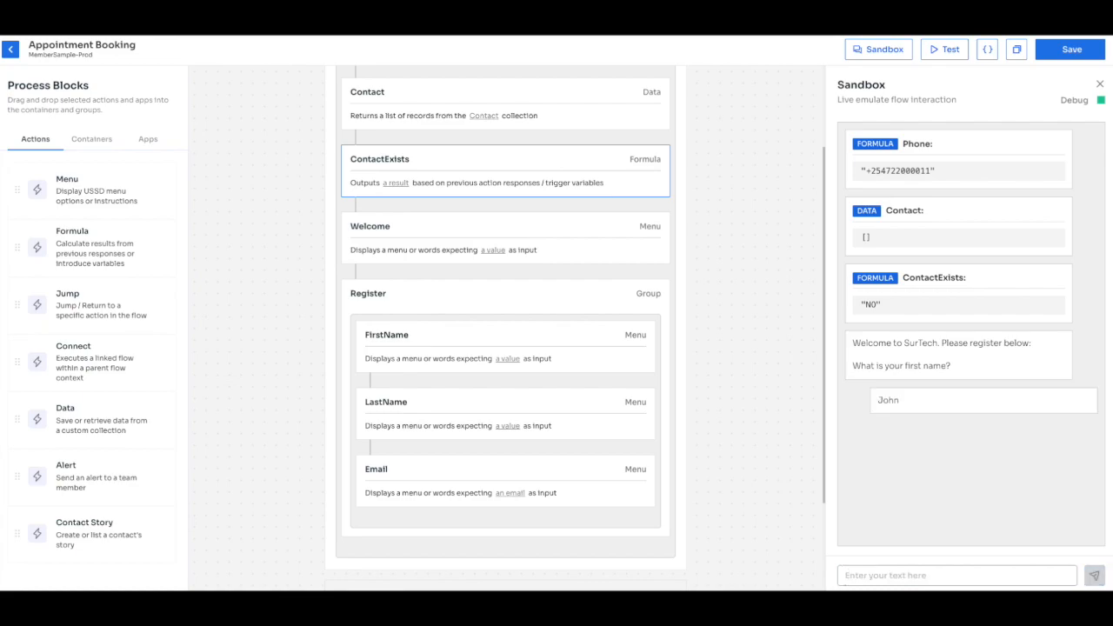
text(Doe)
key(Return)
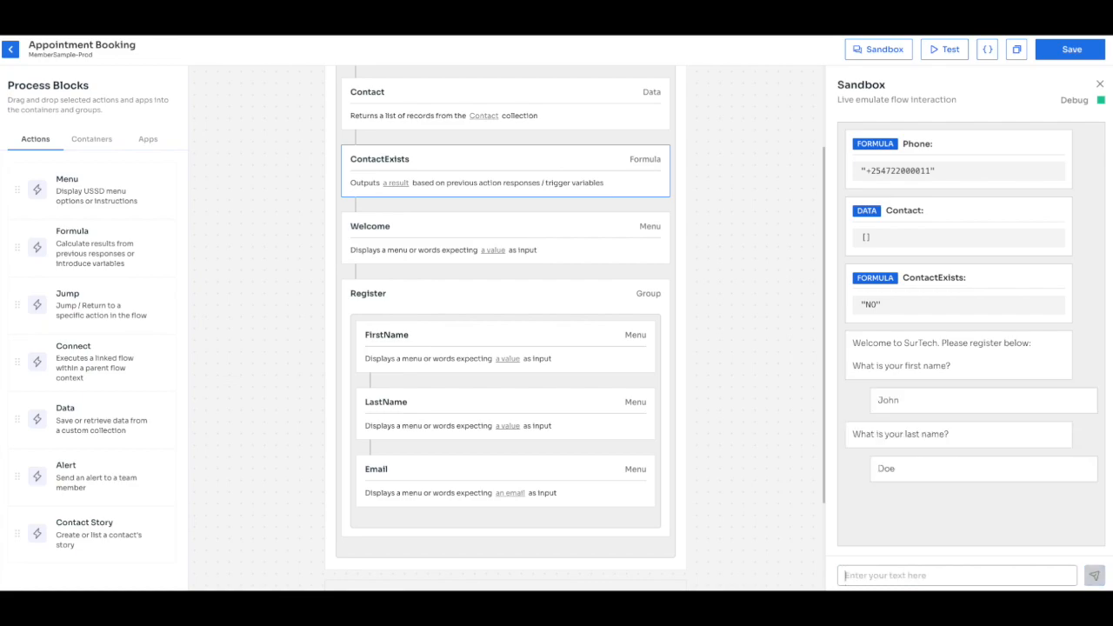
text(john)
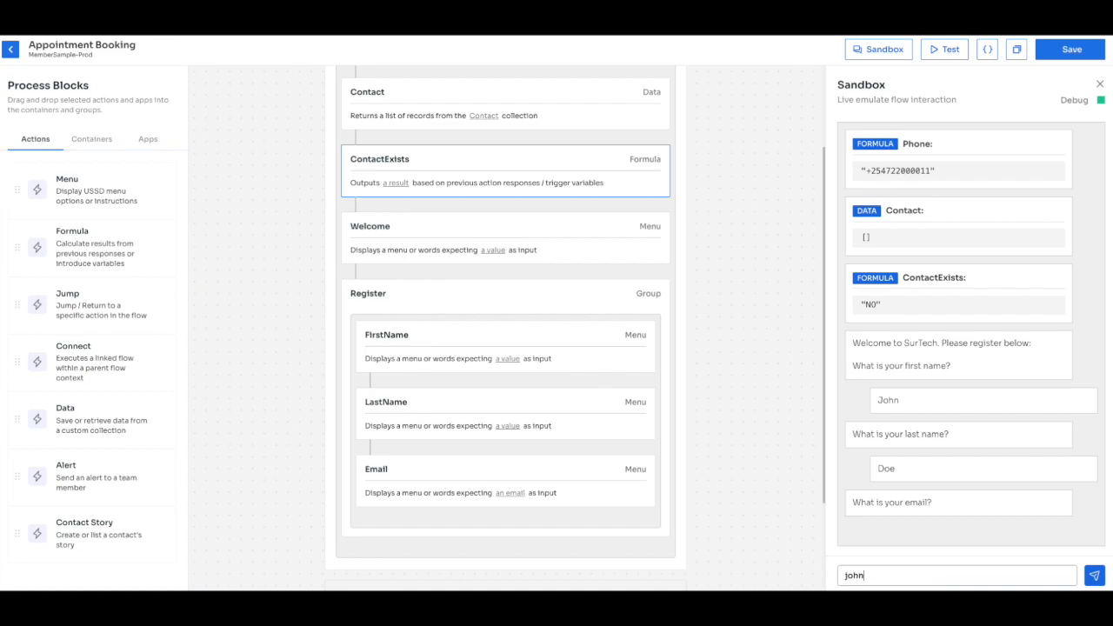
text(@doe.com)
key(Return)
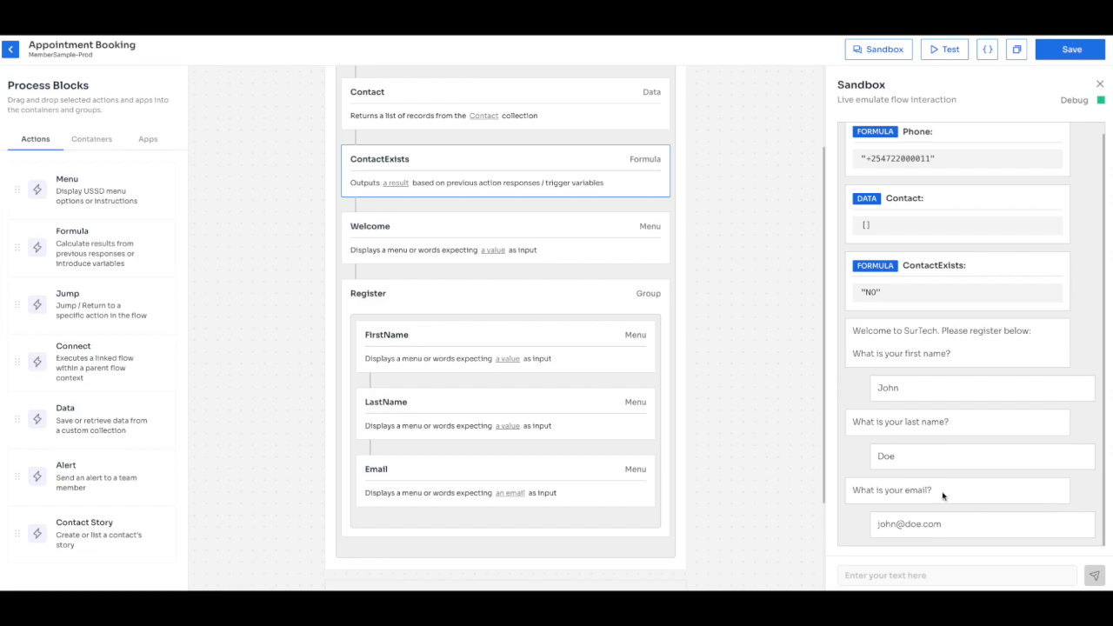
click(555, 231)
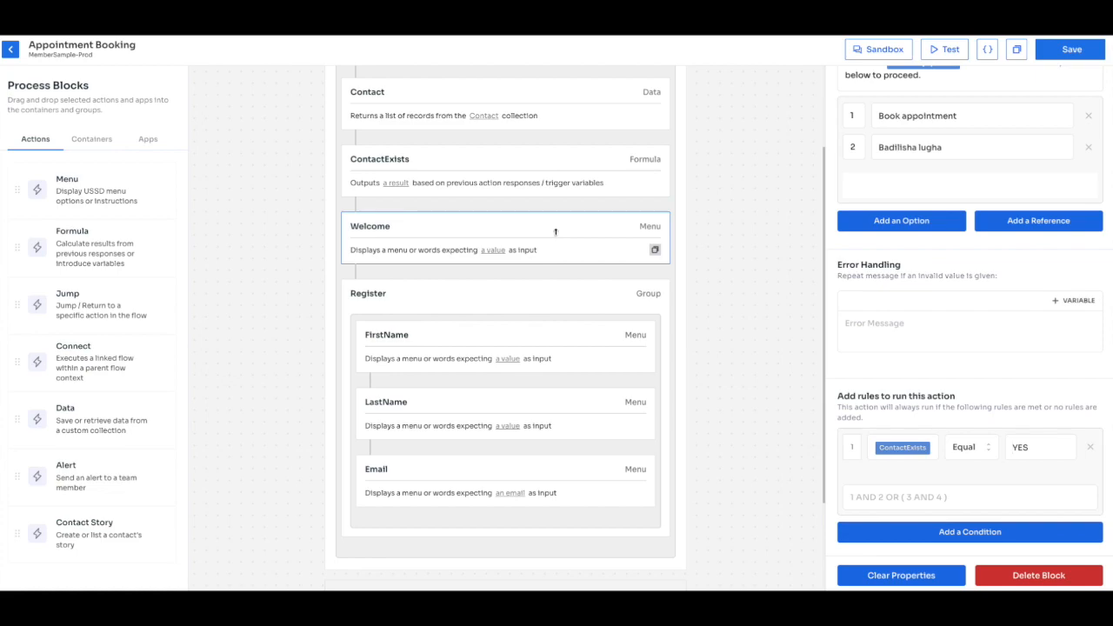
Add a Data action named NewContact to the Register group below Email.
drag(105, 418, 508, 491)
triple_click(894, 168)
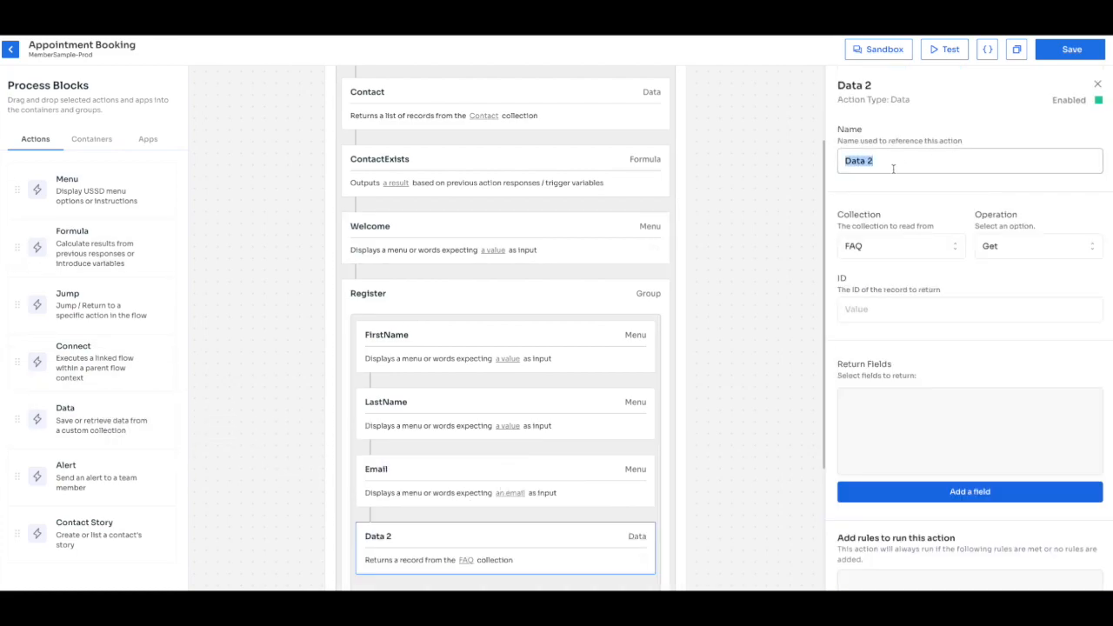
text(Contac)
key(ctrl+a)
text(N)
key(BackSpace)
text(NewContact)
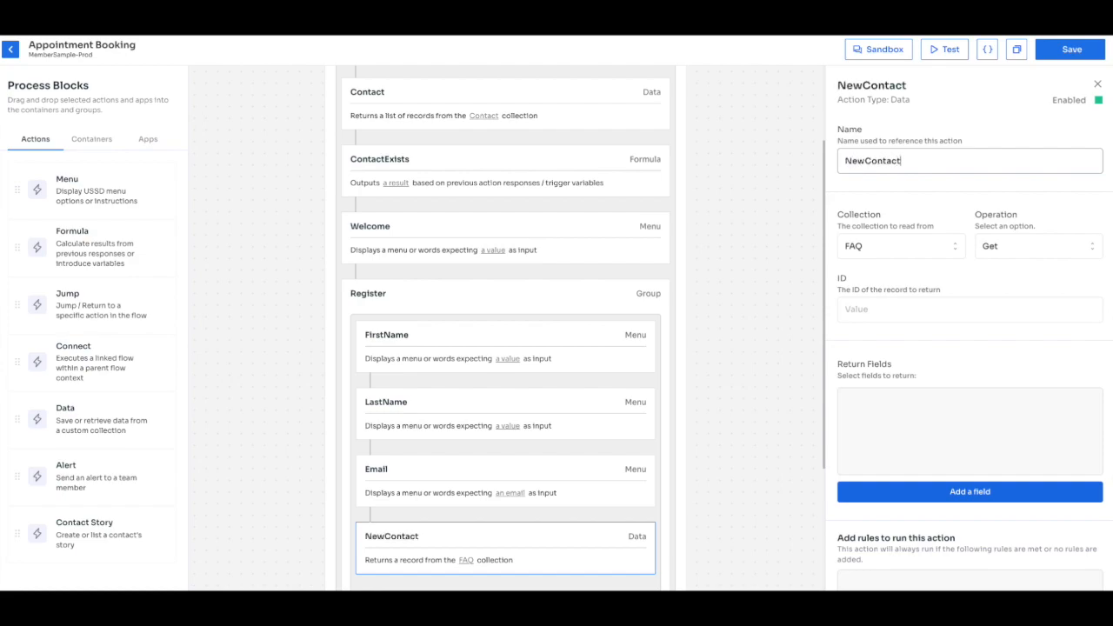
Make NewContact create a new record in the Contact collection.
click(898, 255)
click(869, 311)
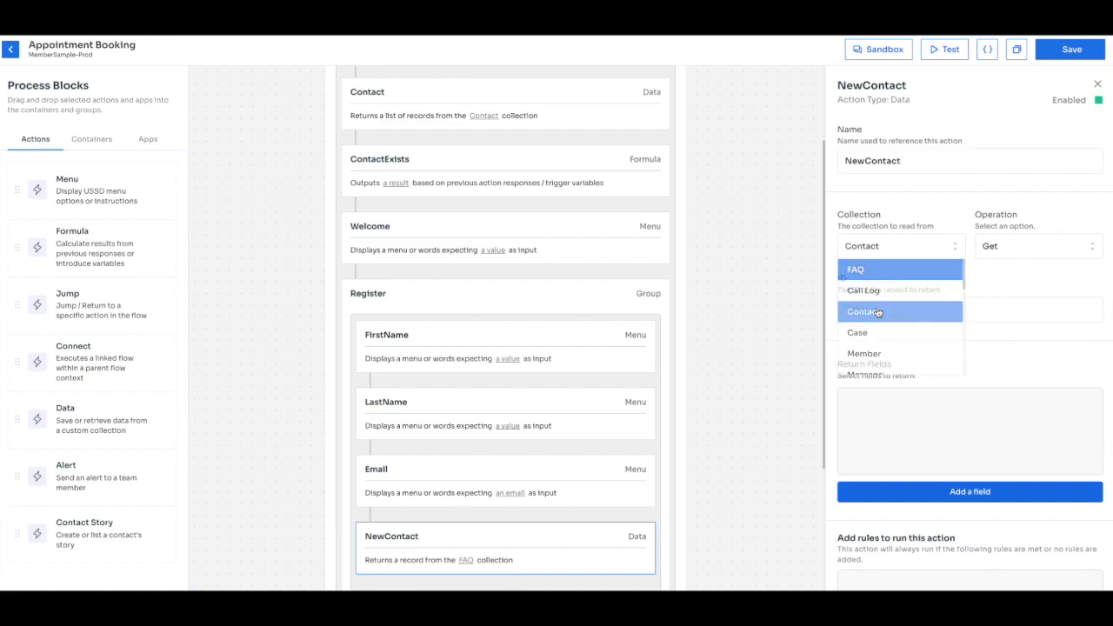
click(1023, 249)
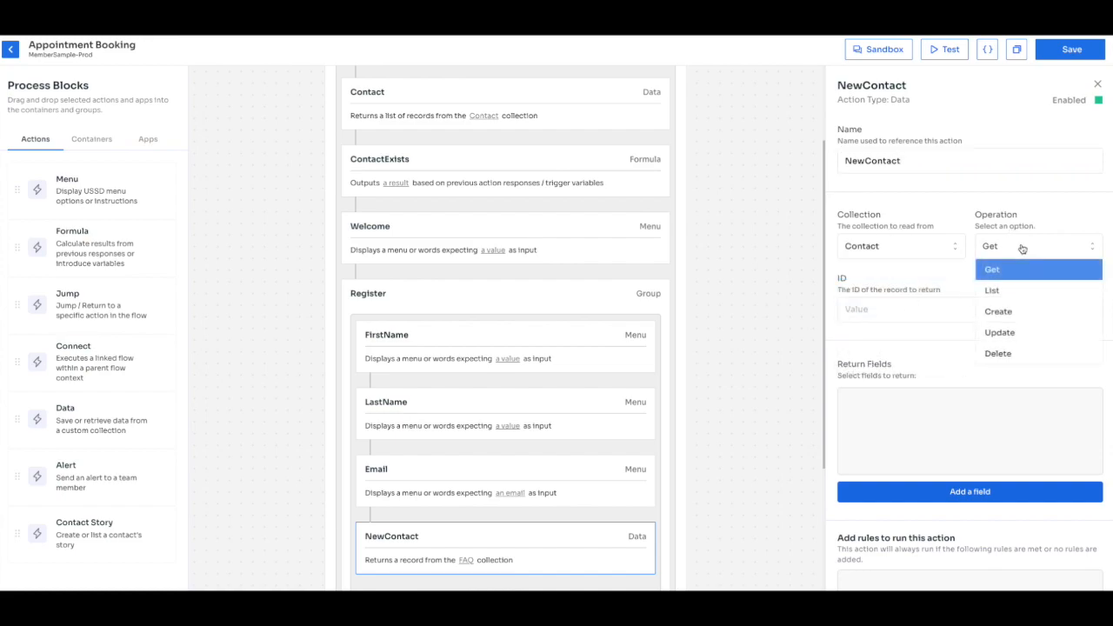
click(1002, 315)
Set lastName from the LastName answer and phone from the Phone variable.
scroll(992, 339, down, 1)
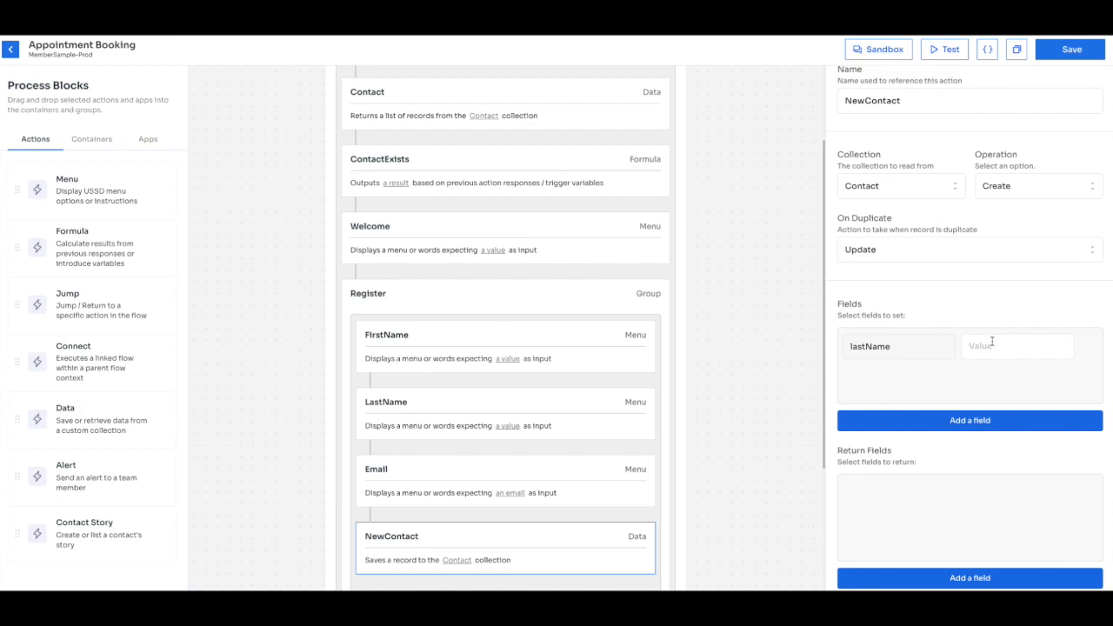
click(993, 343)
scroll(1019, 418, down, 4)
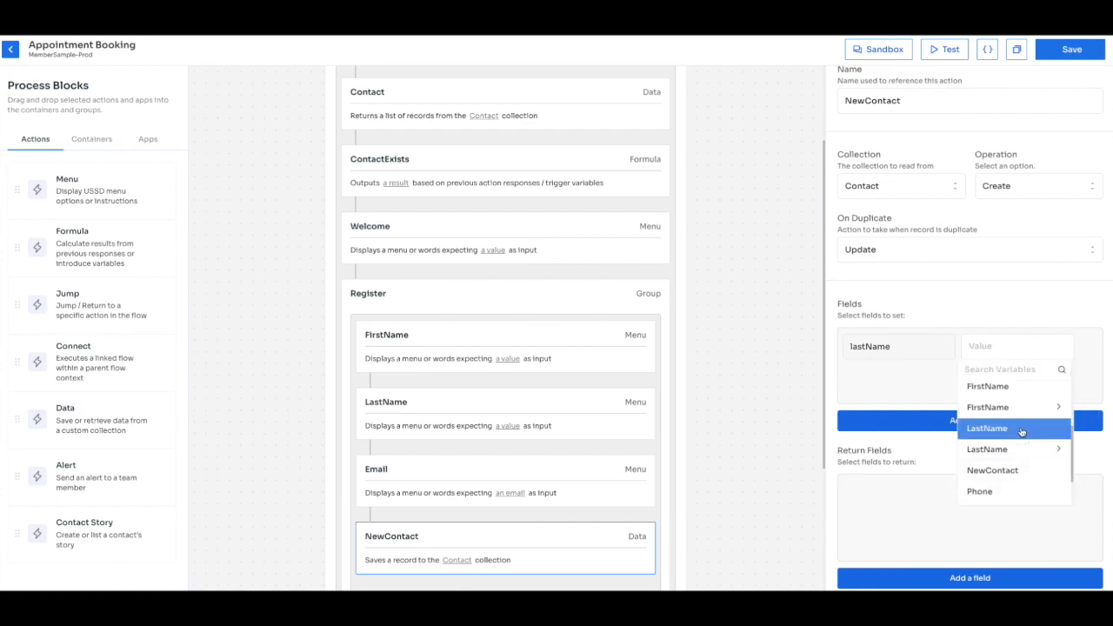
click(1017, 429)
click(996, 422)
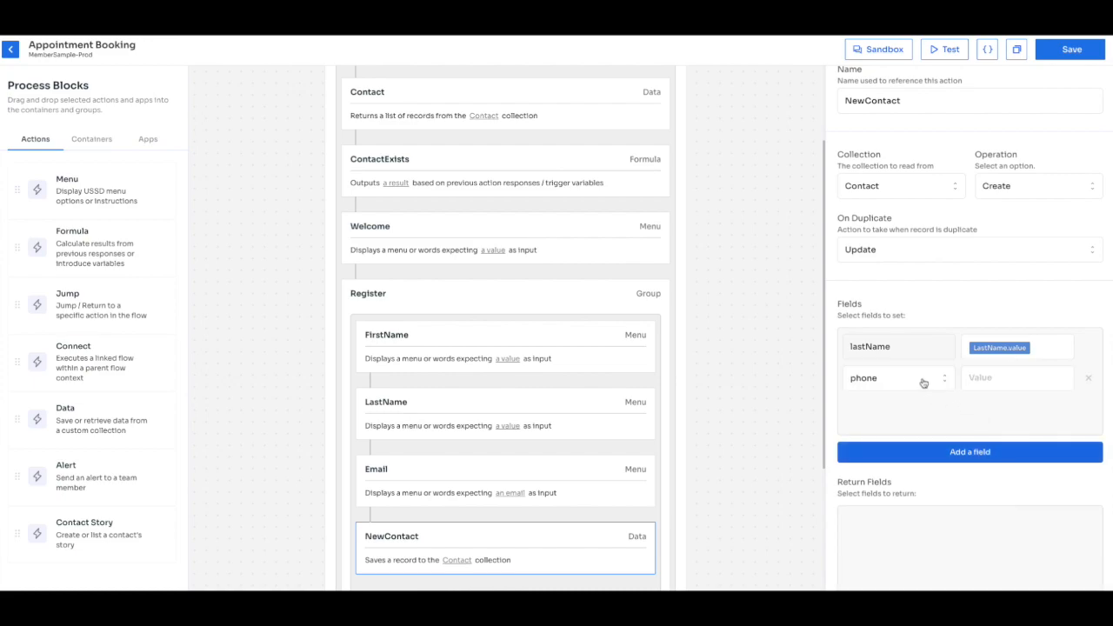
click(982, 377)
scroll(1025, 492, down, 6)
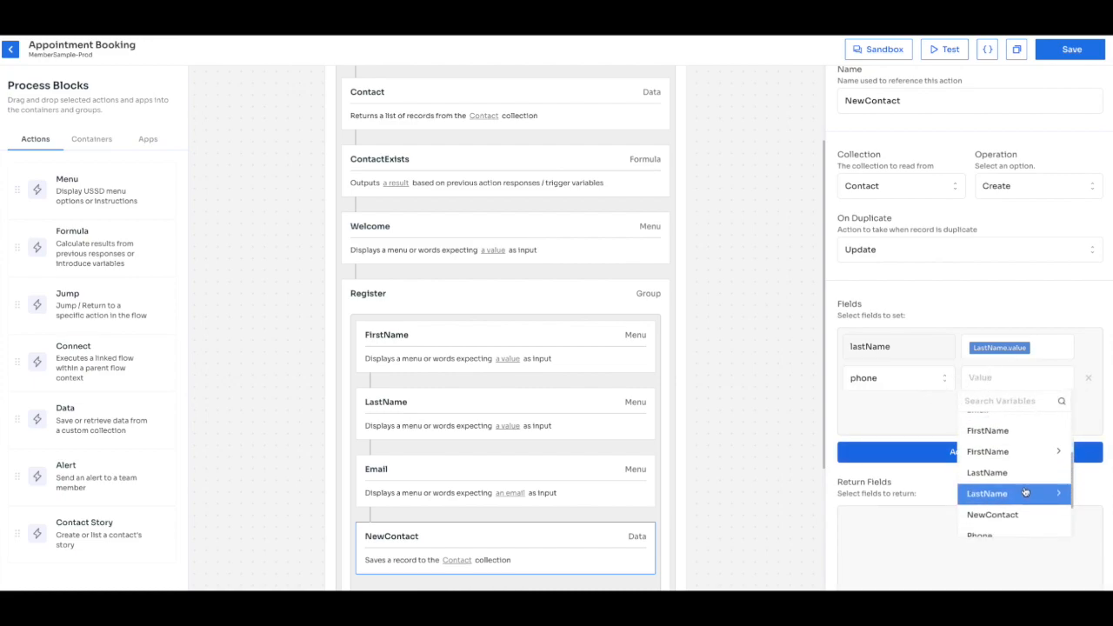
click(1026, 489)
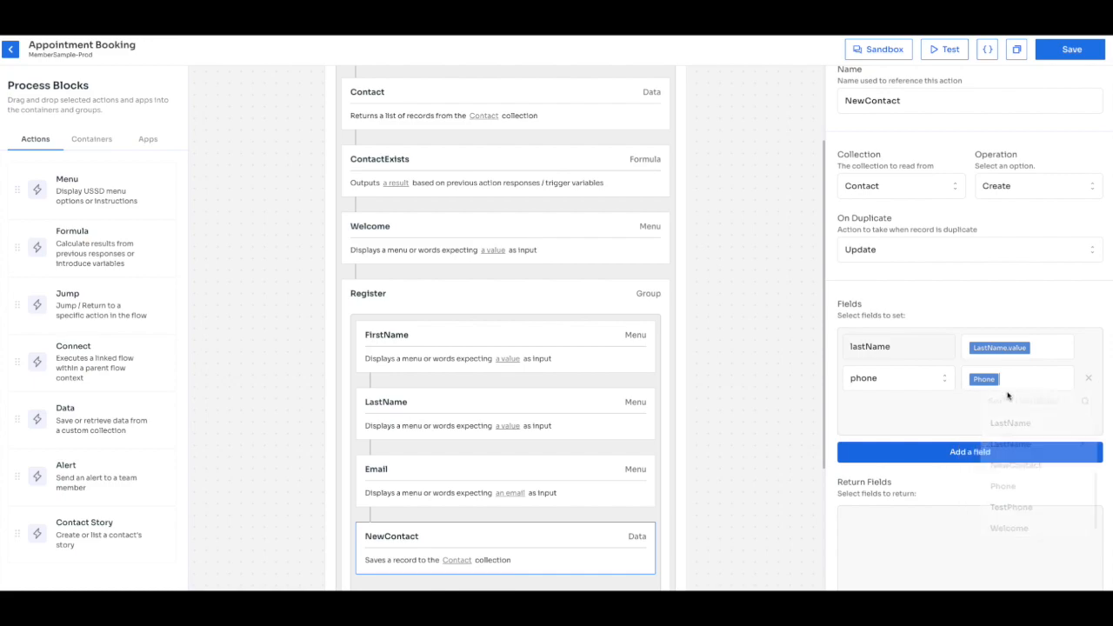
Add an email field filled from Email.value.
click(983, 454)
click(1002, 407)
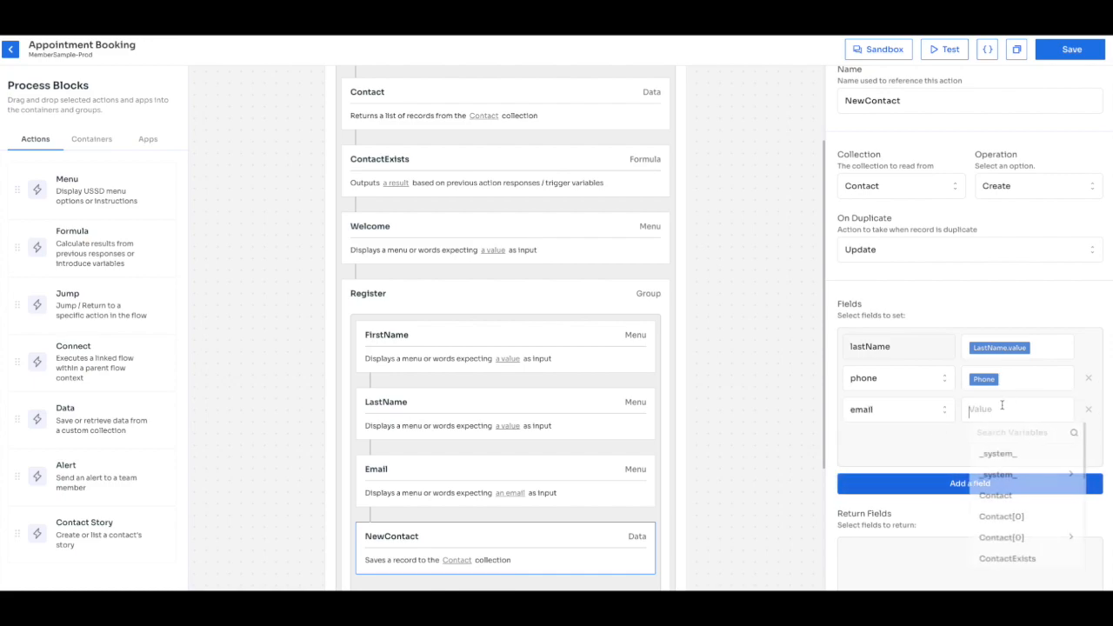
scroll(1009, 494, down, 3)
scroll(1011, 492, up, 1)
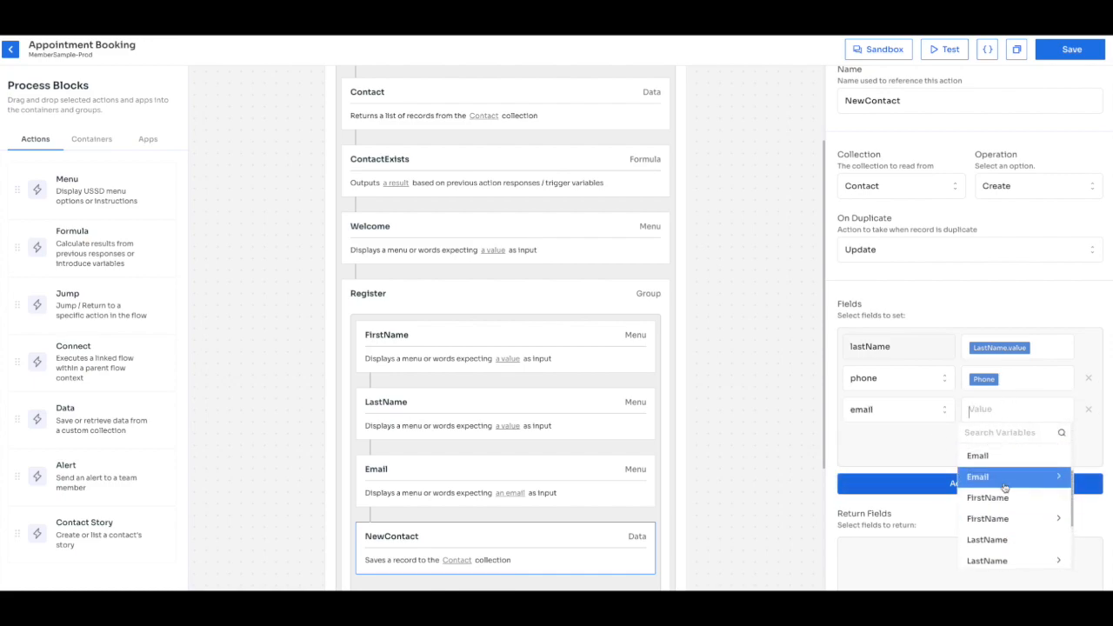
click(1006, 456)
Add a firstName field filled from FirstName.value.
click(996, 487)
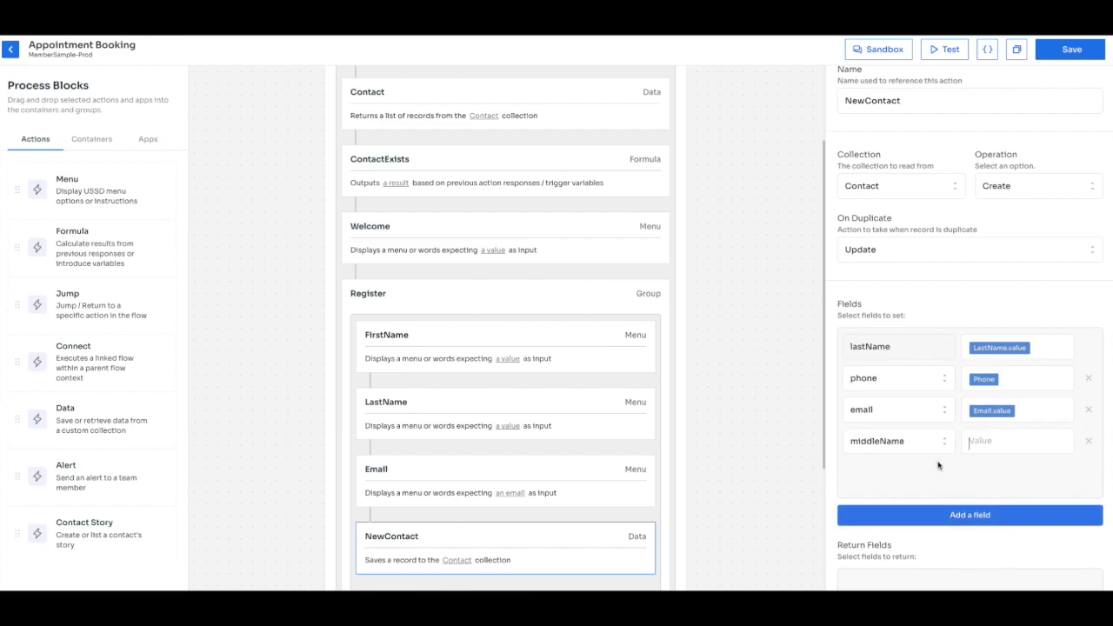
click(912, 445)
scroll(901, 505, up, 3)
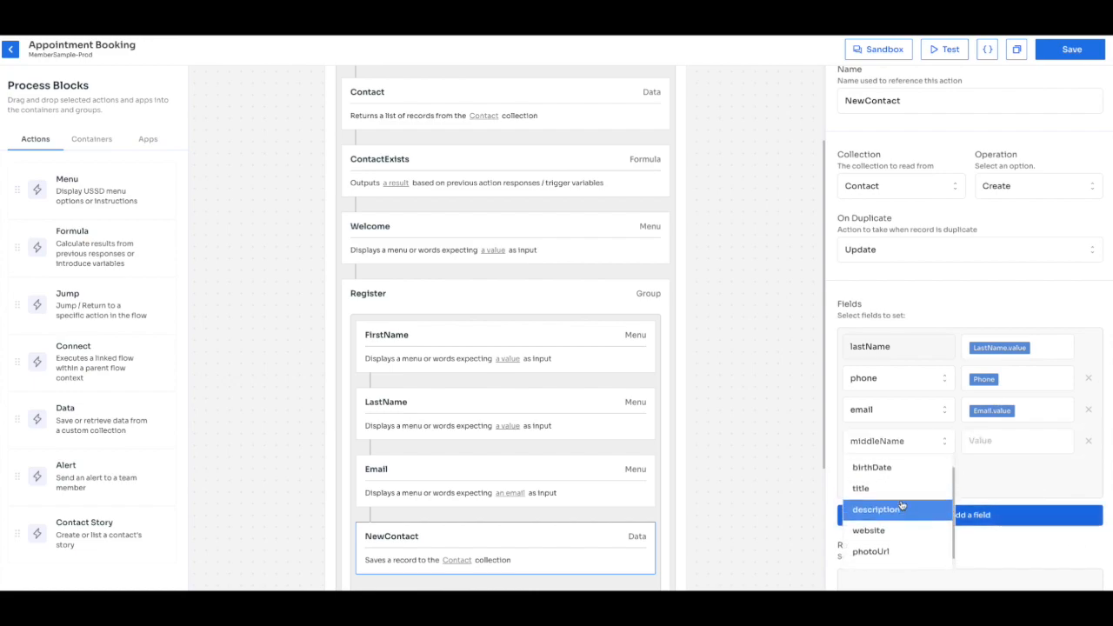
click(896, 484)
click(965, 445)
scroll(991, 496, down, 3)
scroll(1001, 504, down, 1)
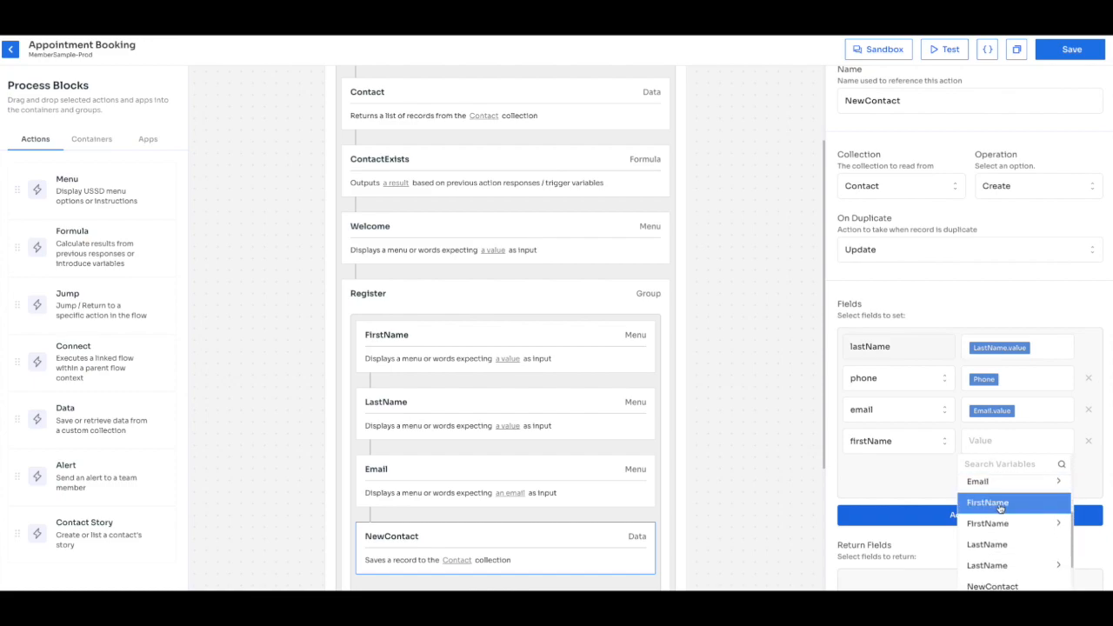
click(1000, 504)
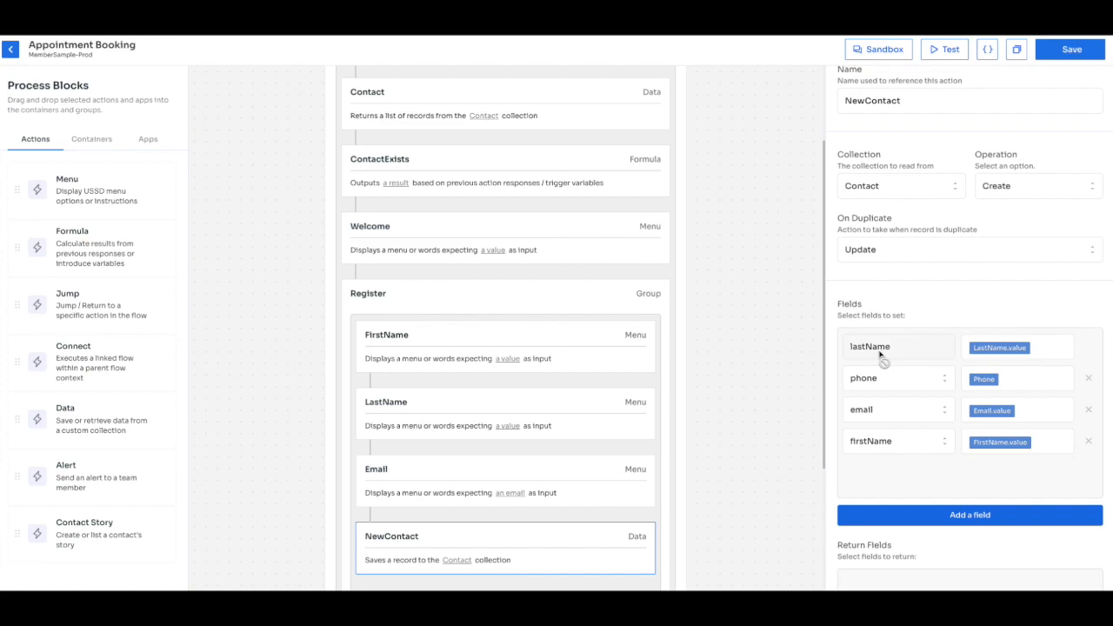
Remove the extra unused middleName field row.
click(983, 514)
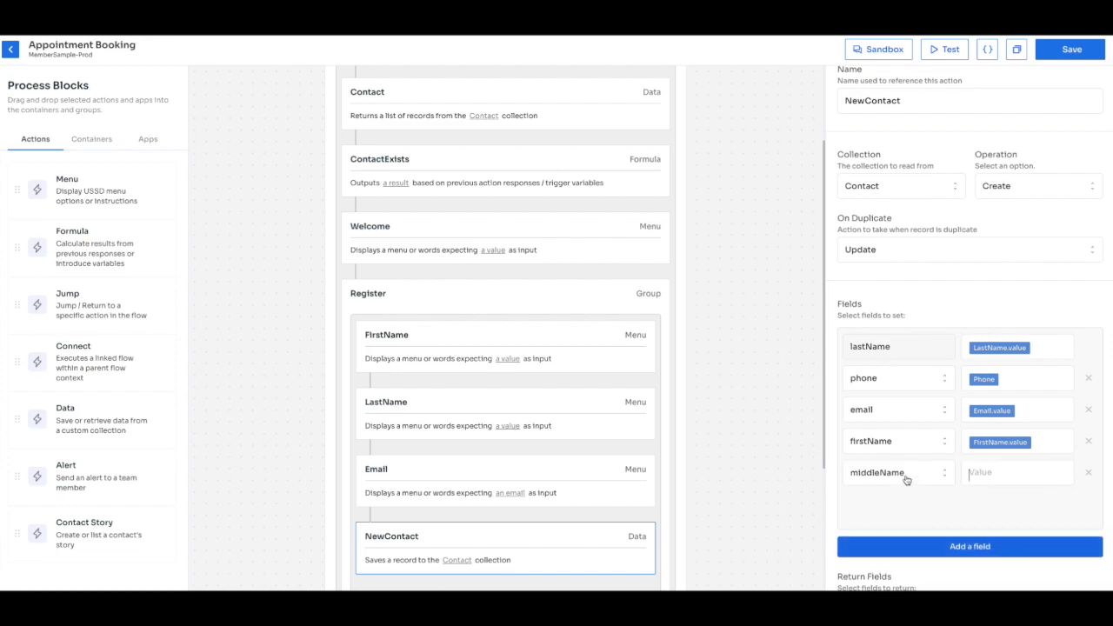
click(906, 479)
scroll(900, 526, down, 1)
scroll(977, 511, down, 2)
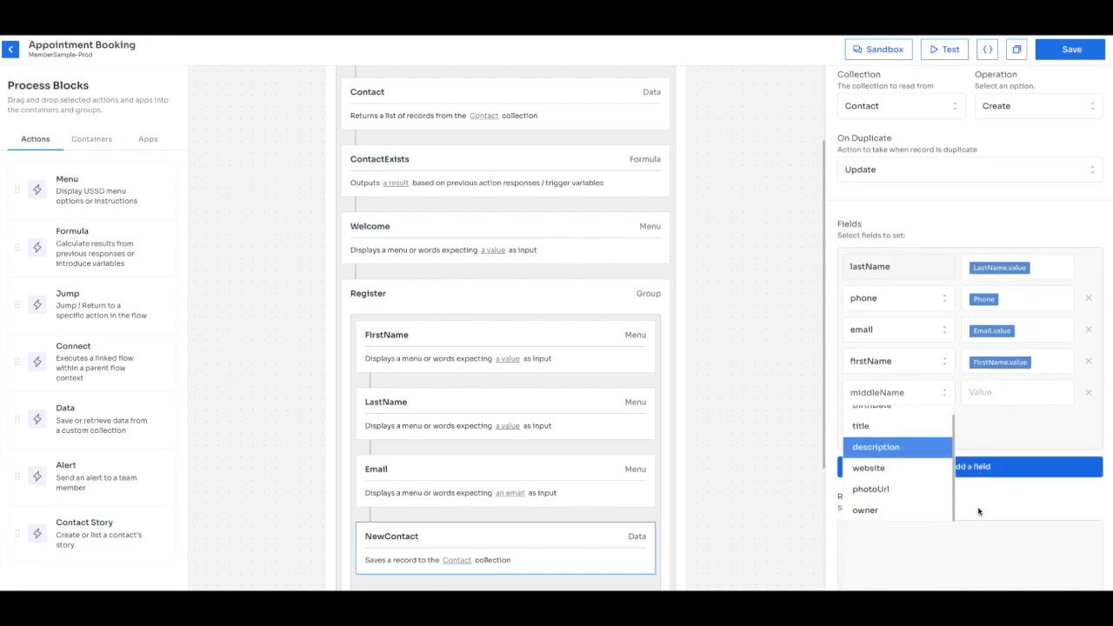
click(1069, 389)
click(1088, 380)
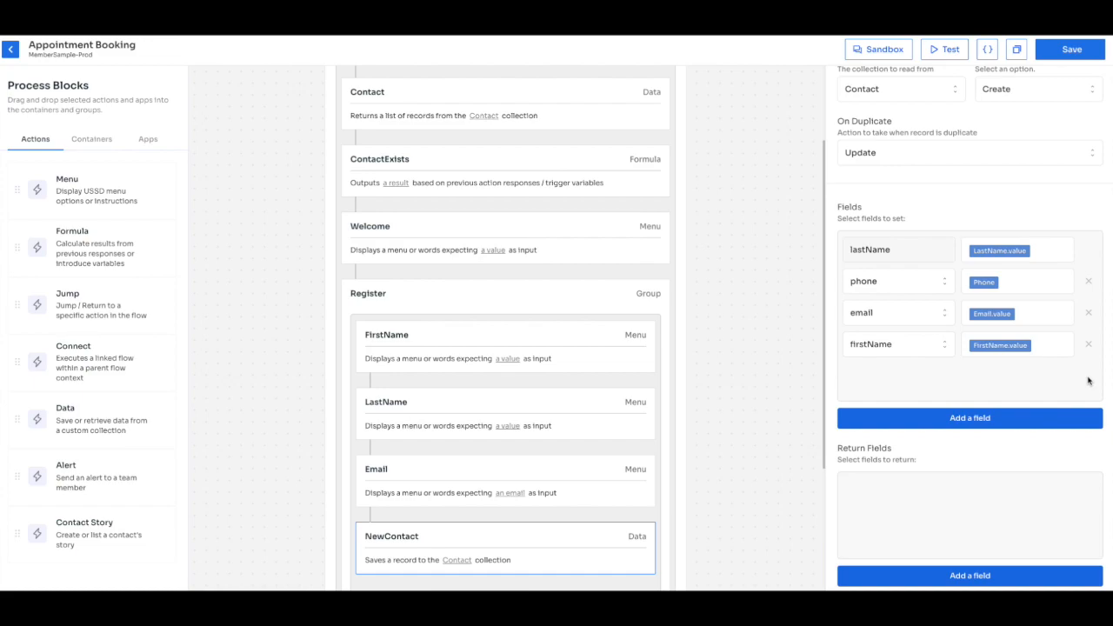
Keep Contact as the target collection and save the flow.
click(942, 90)
scroll(922, 161, down, 3)
scroll(920, 165, down, 3)
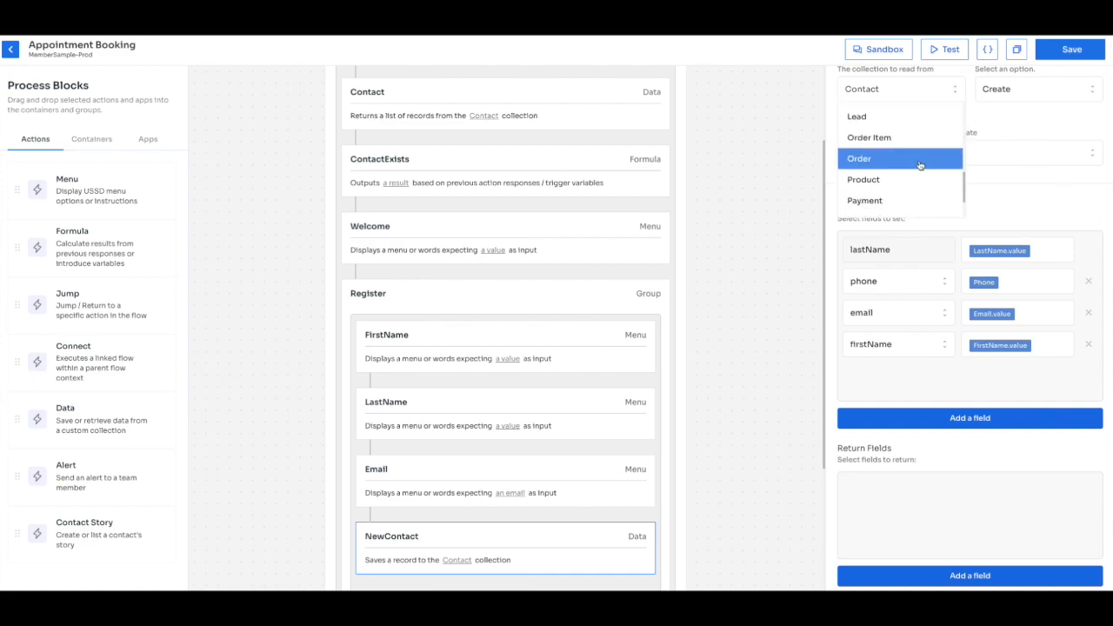
scroll(920, 165, up, 10)
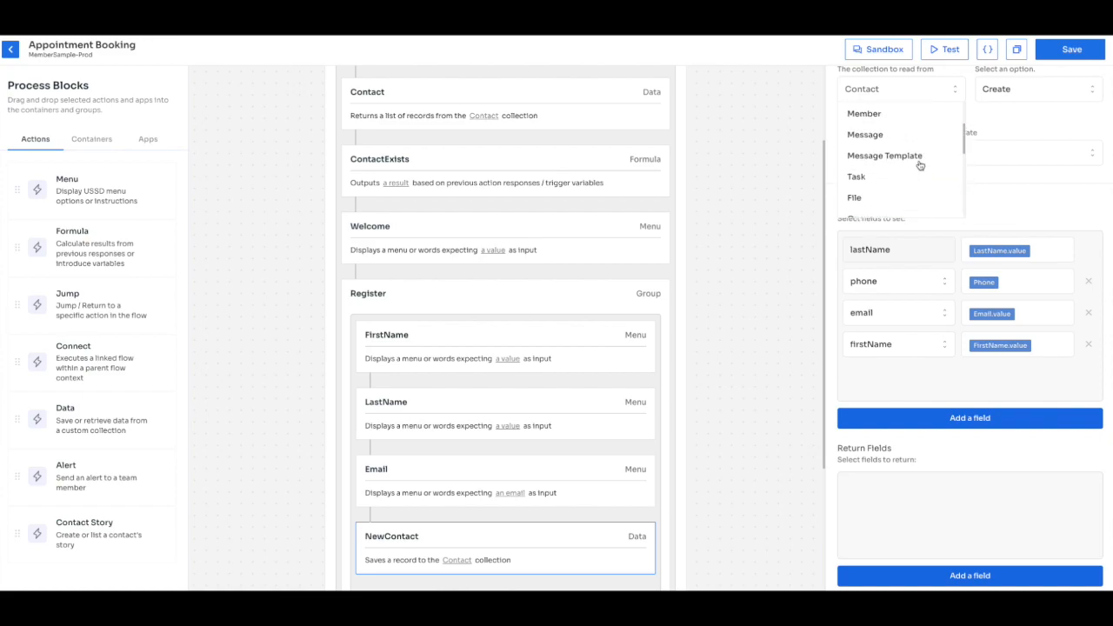
click(811, 174)
scroll(1006, 251, up, 2)
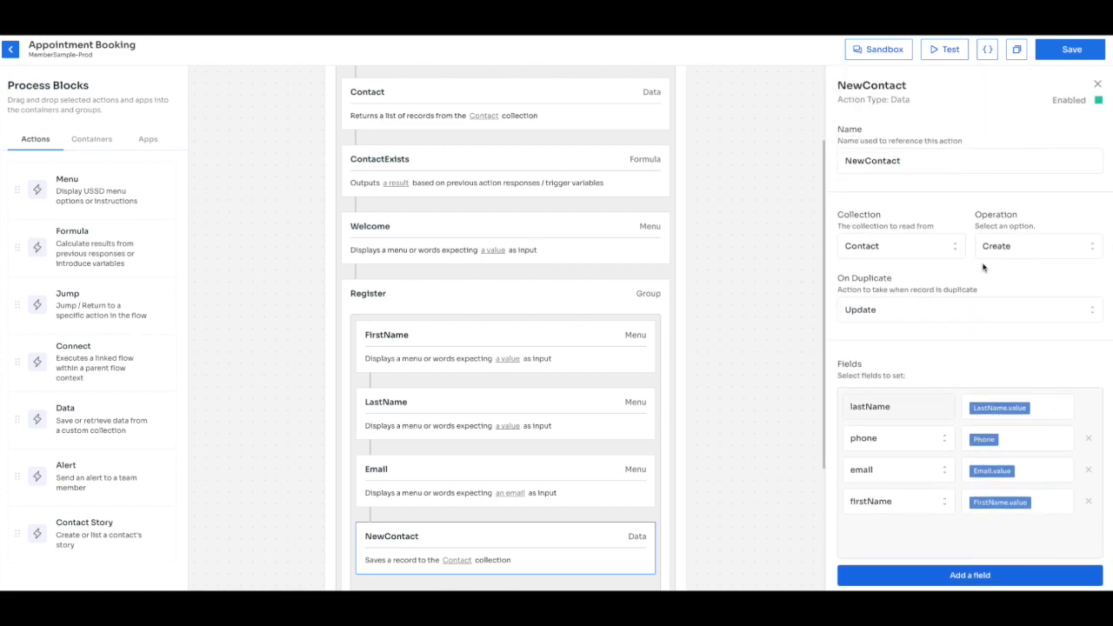
scroll(934, 353, down, 2)
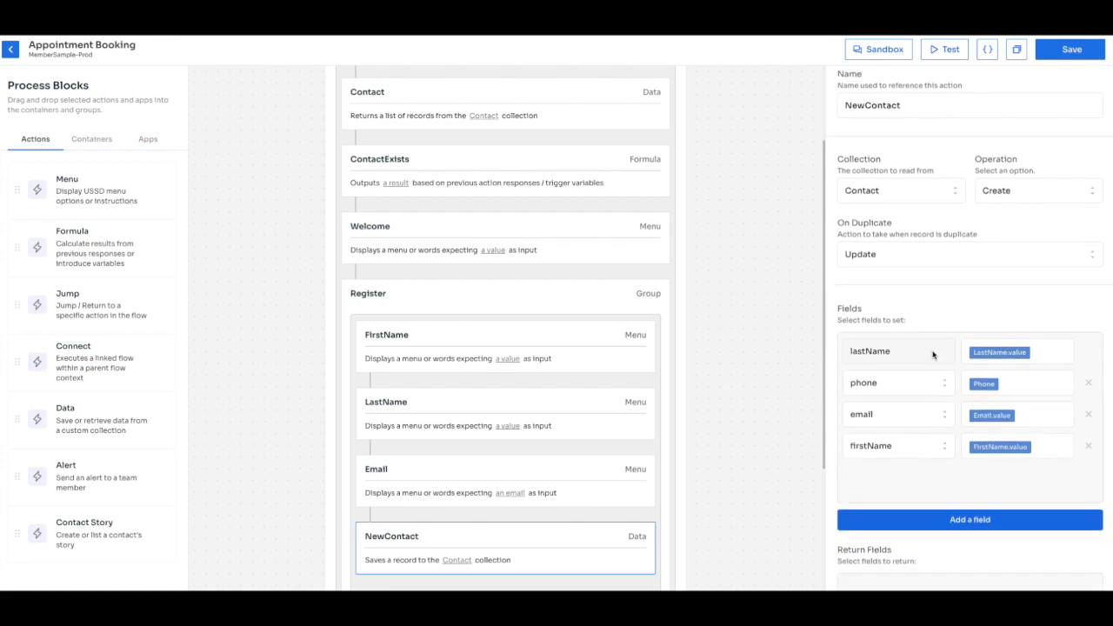
click(1055, 54)
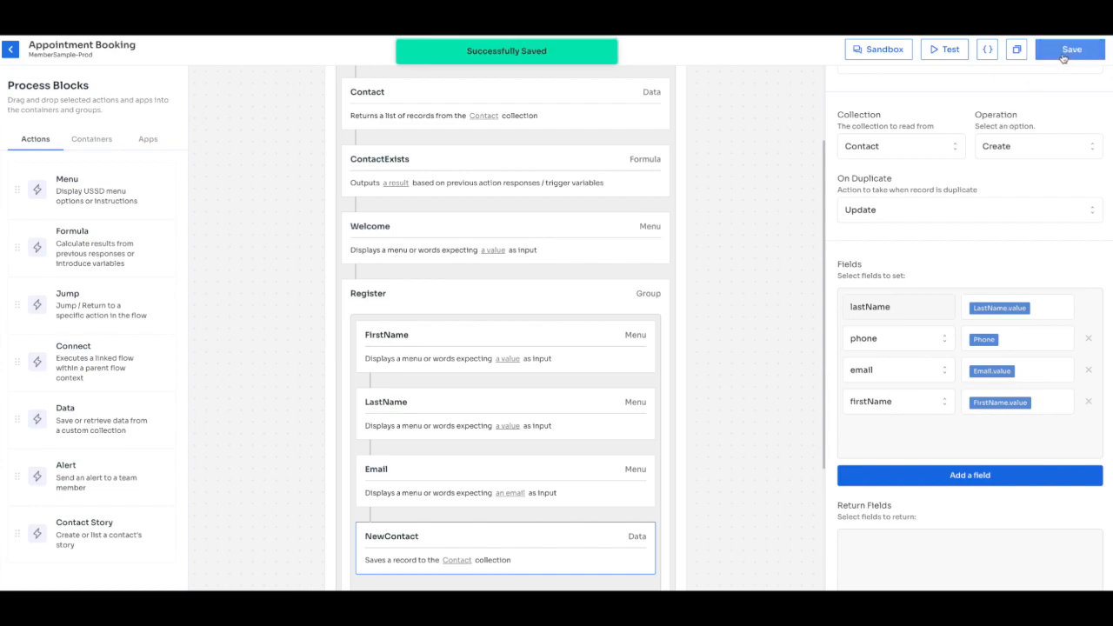
Start a Sandbox test run and highlight the empty Contact lookup result.
click(948, 49)
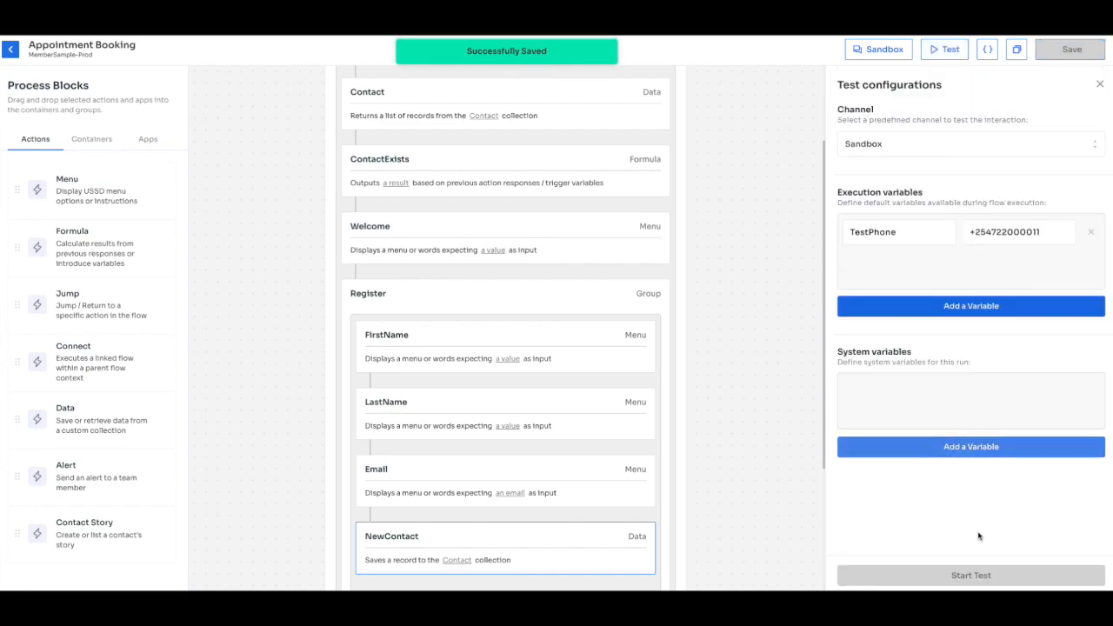
click(969, 576)
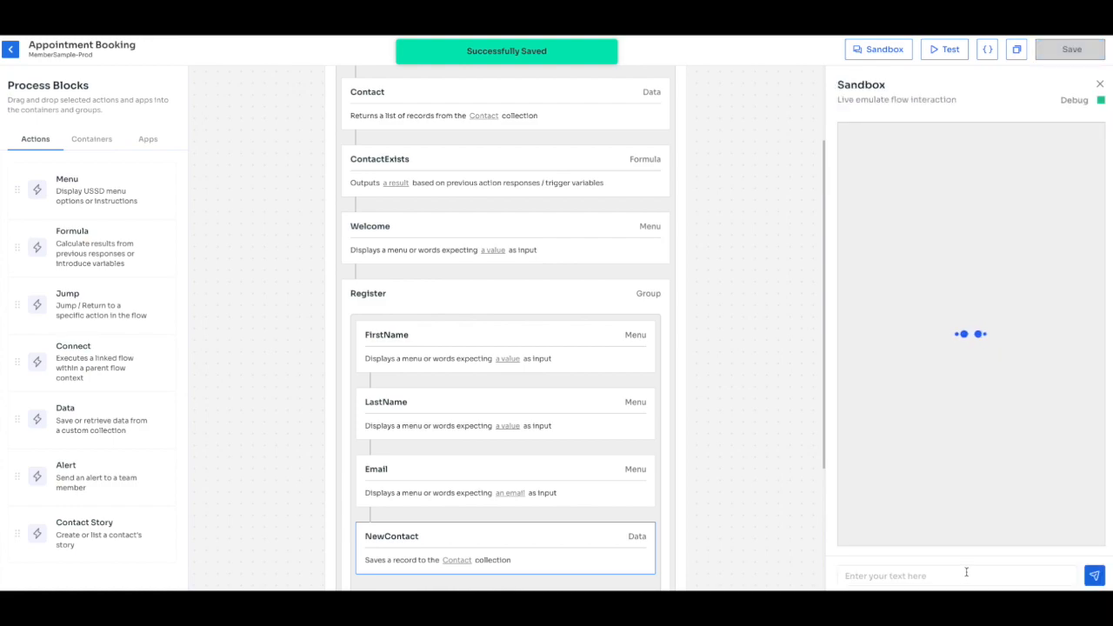
click(965, 573)
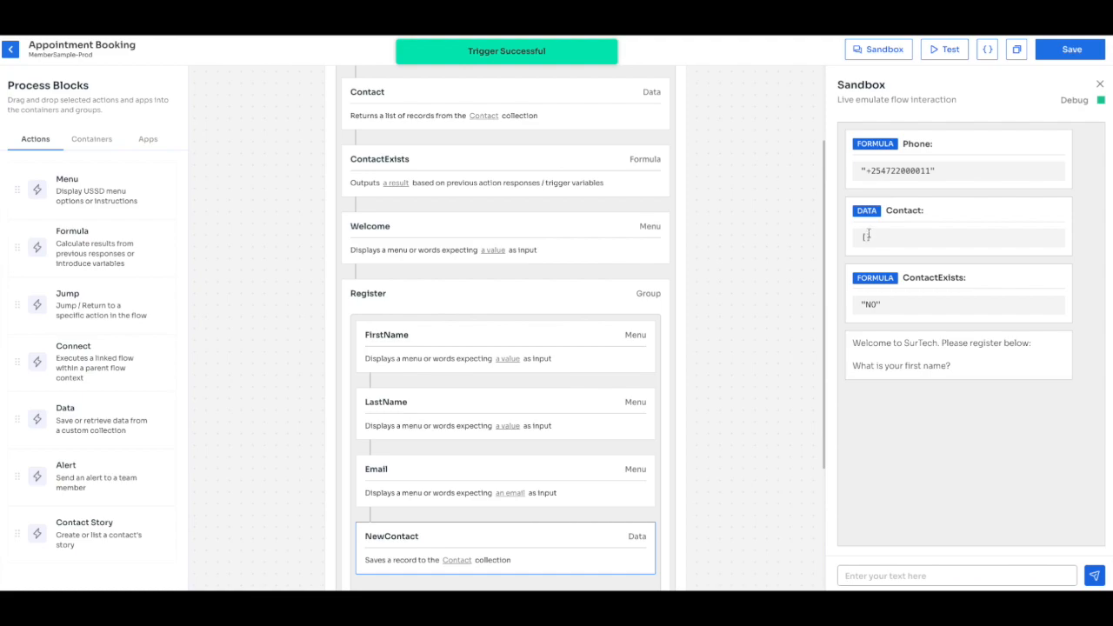
drag(887, 236, 857, 238)
Answer the prompts with a test first name, last name and email, then save the flow.
click(945, 576)
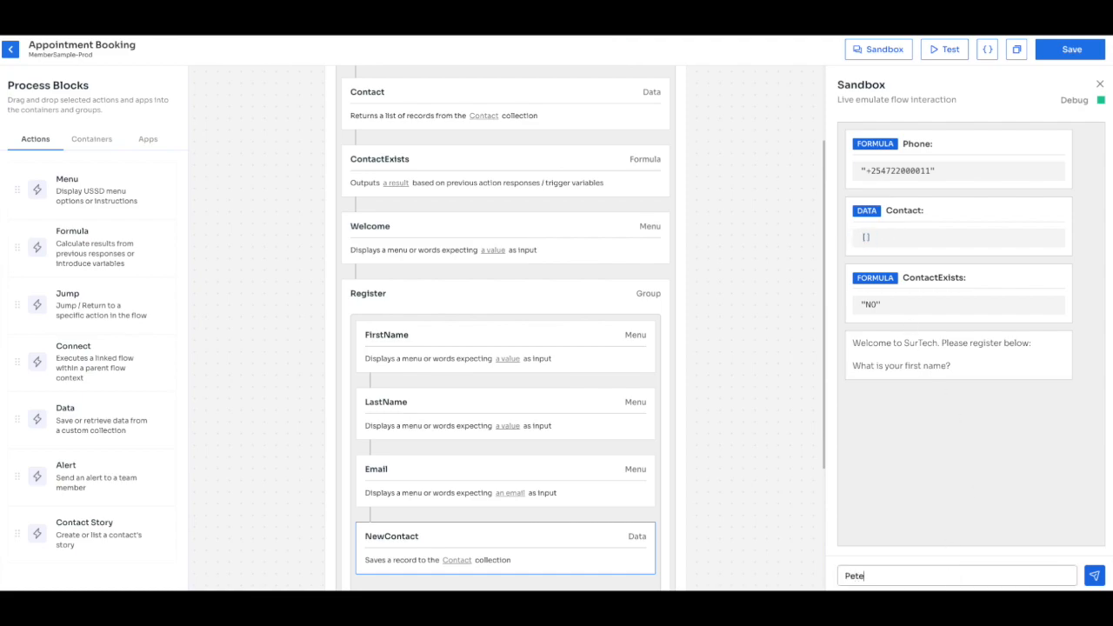
key(Return)
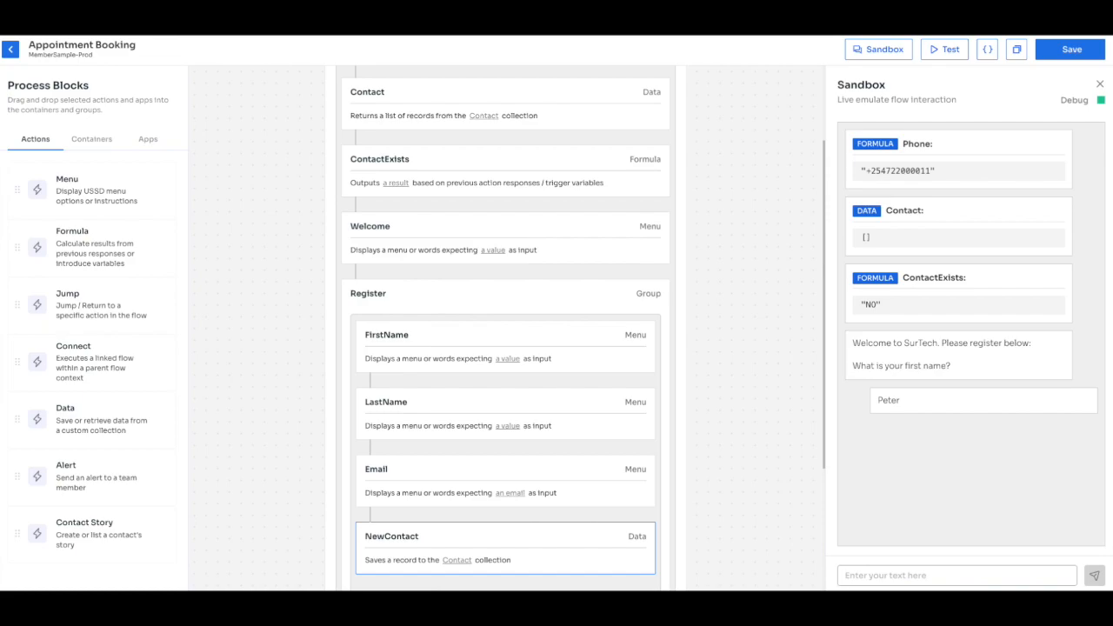
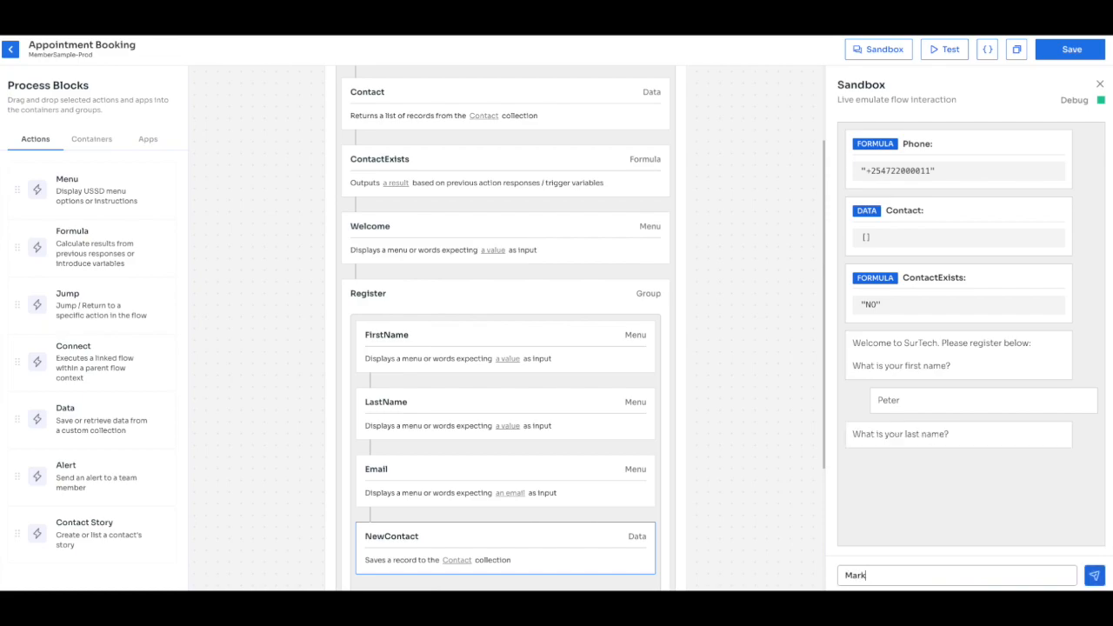
key(Return)
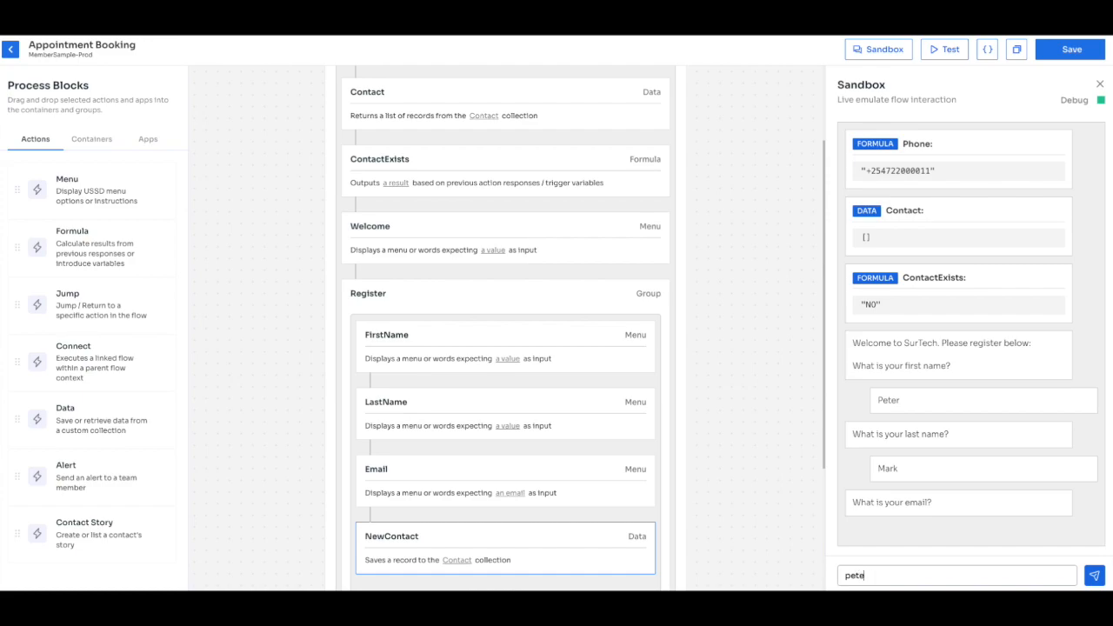
key(Return)
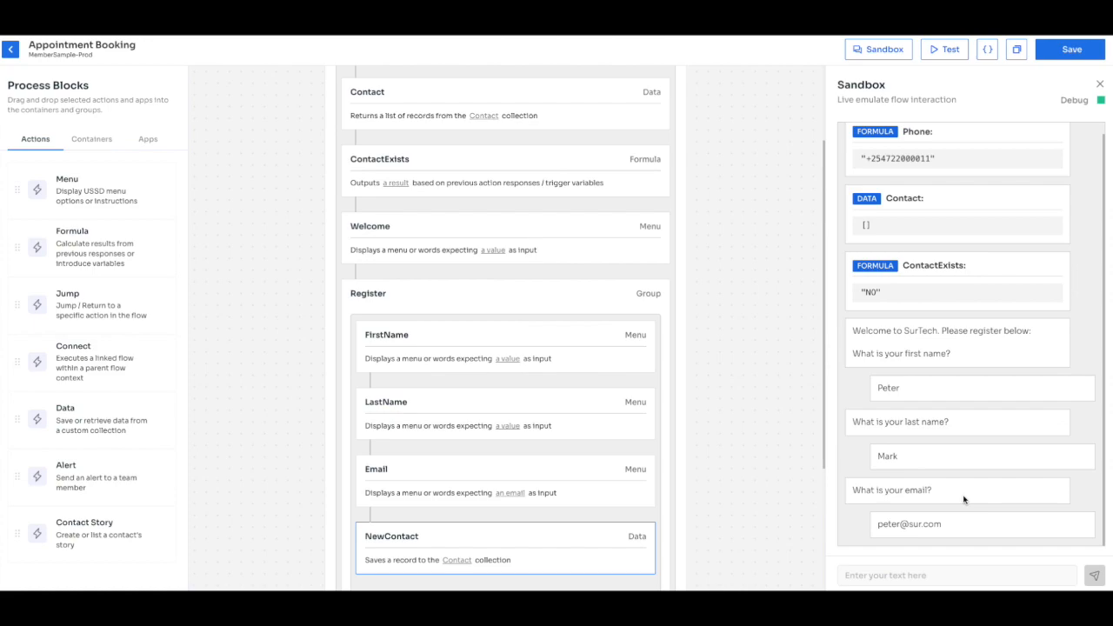
click(1075, 52)
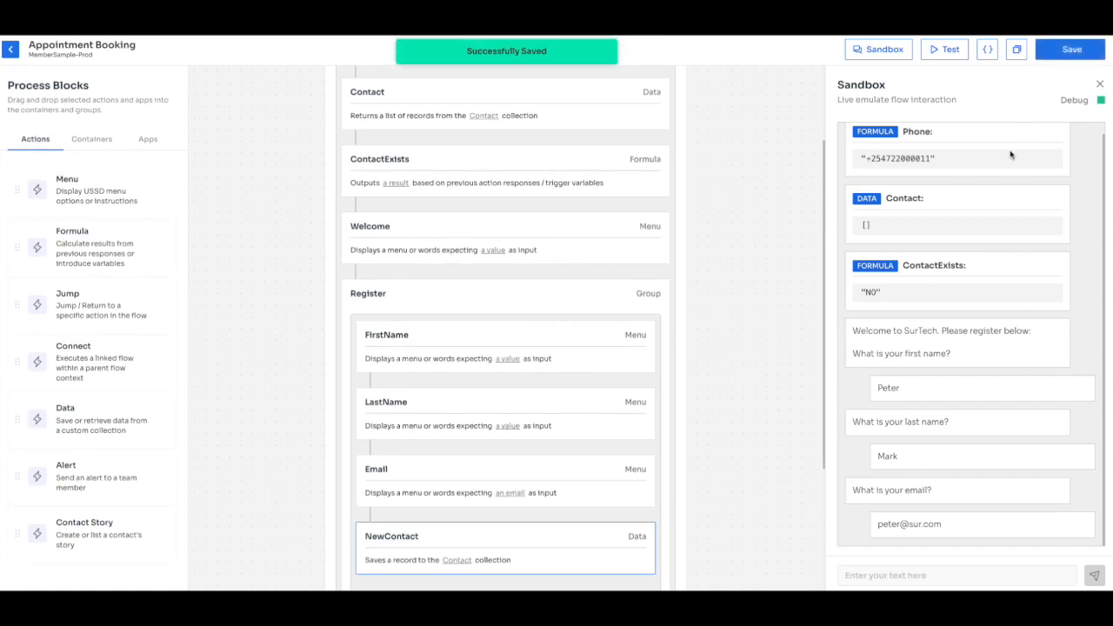
Run a fresh Sandbox test and resend a test first name, last name and email.
click(960, 52)
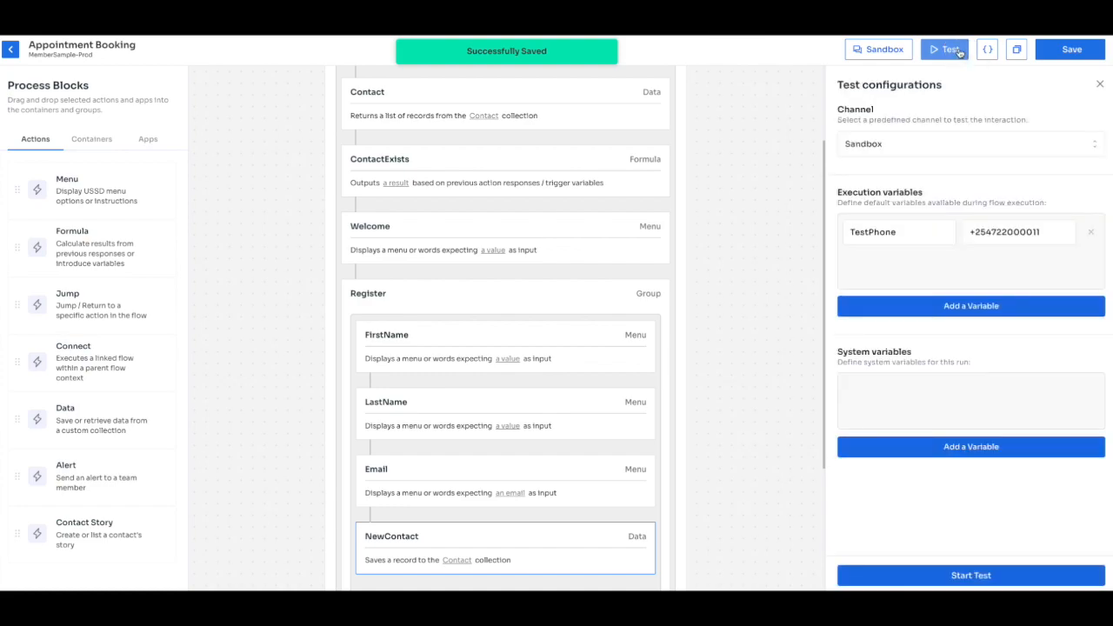
click(964, 574)
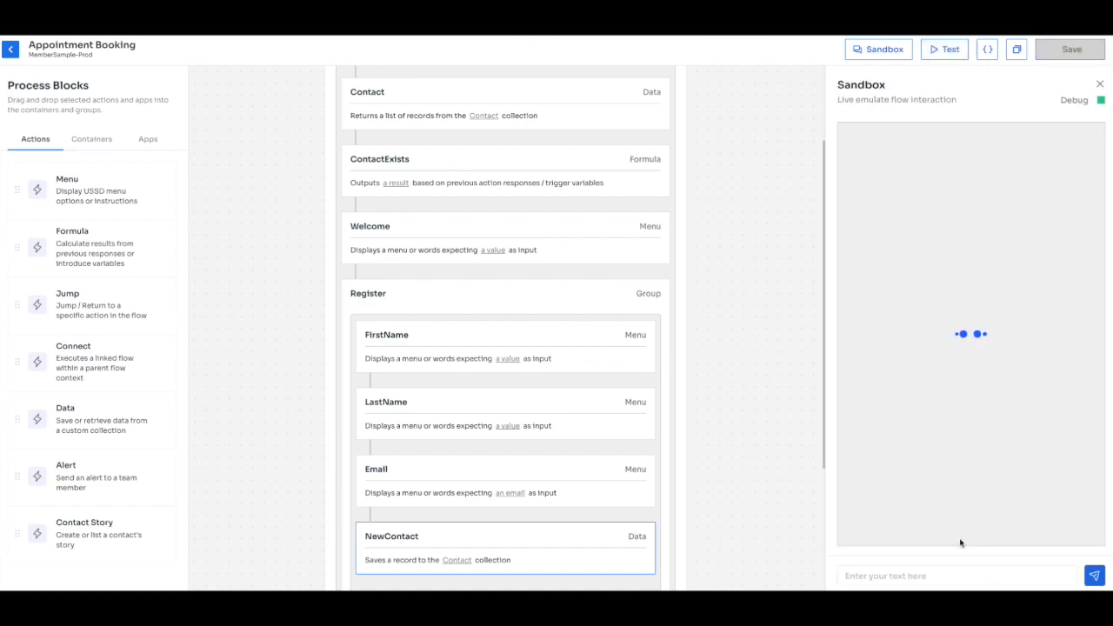
click(935, 572)
key(Return)
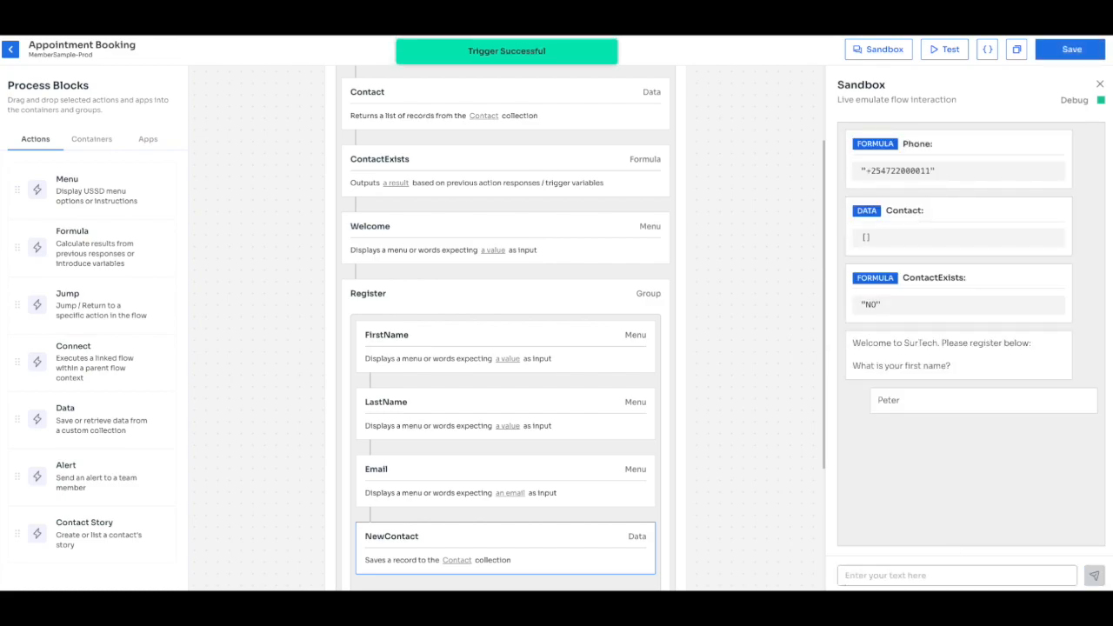
key(Return)
key(Return)
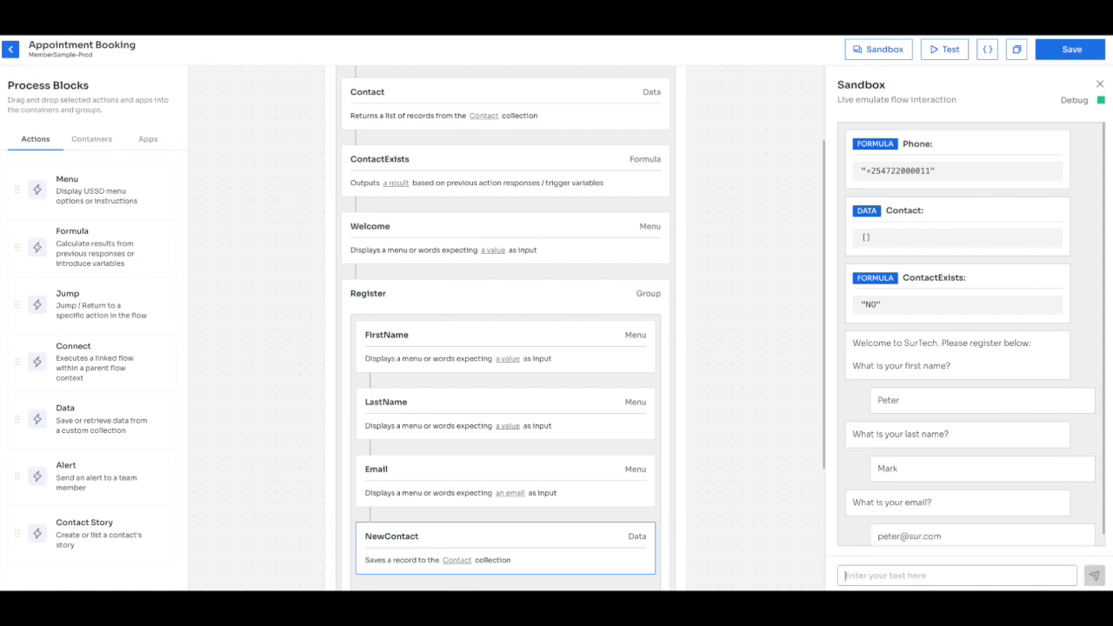
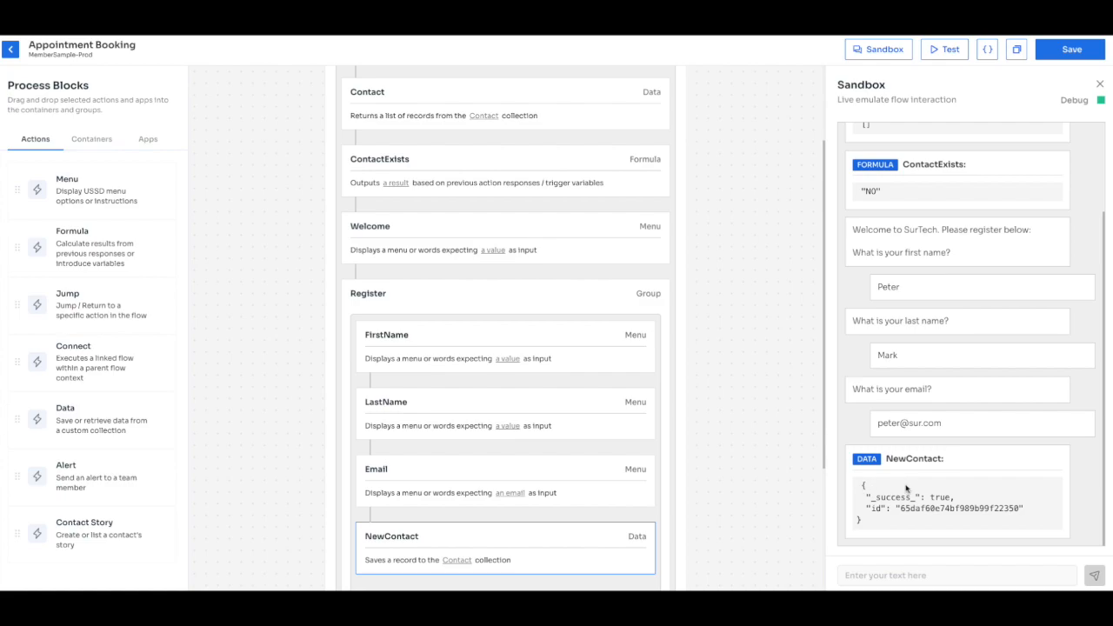
Rerun the Sandbox test, check the Welcome rule, and confirm ContactExists returns YES.
click(872, 575)
click(948, 50)
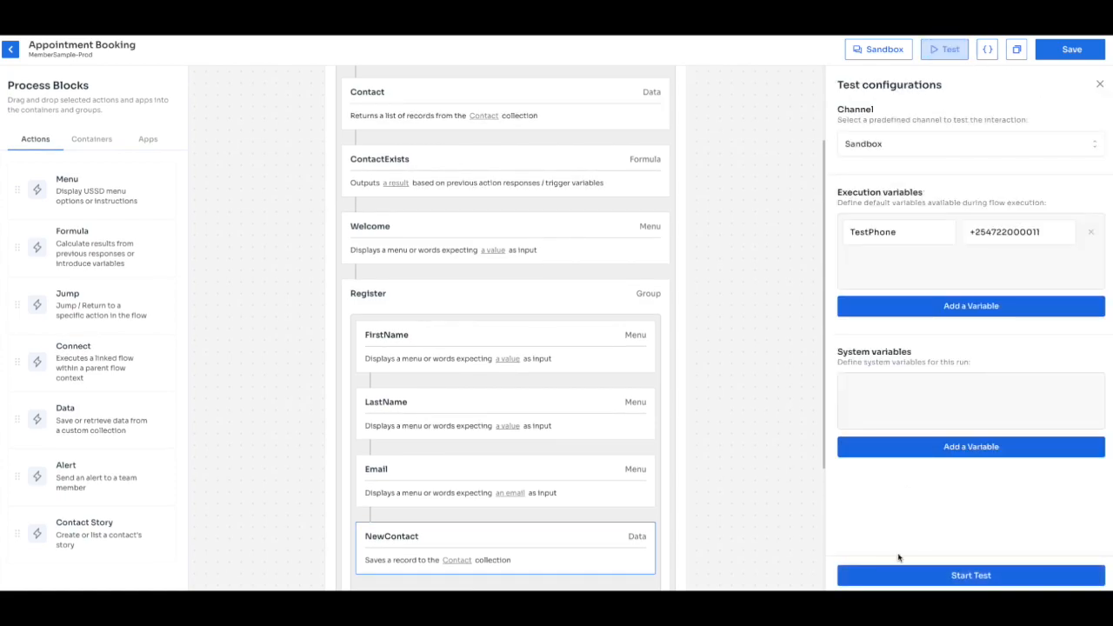
click(931, 580)
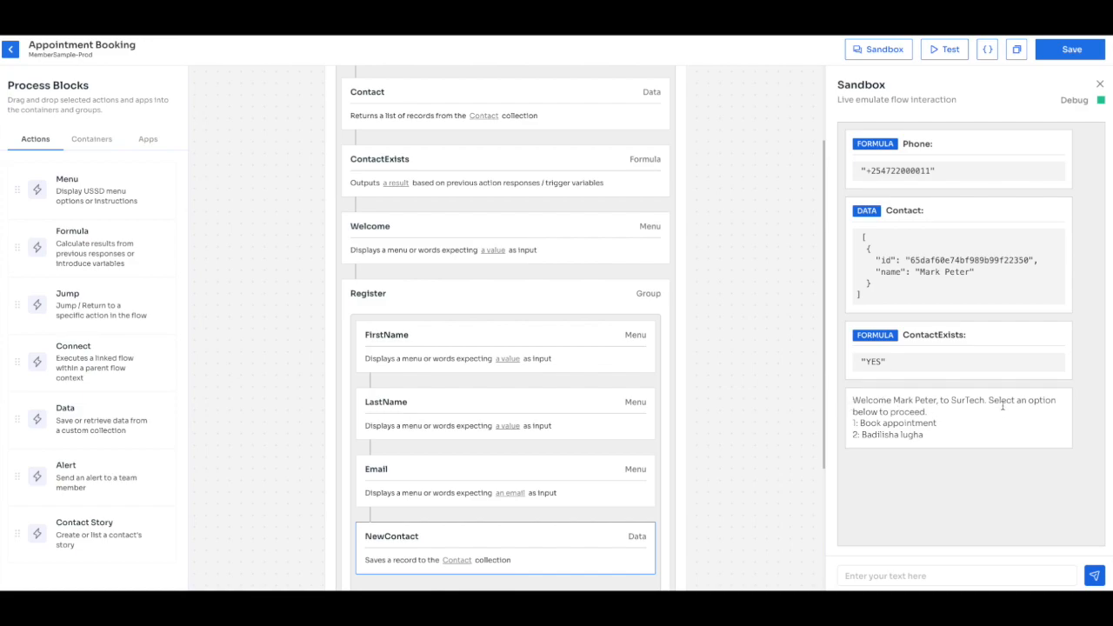
click(485, 236)
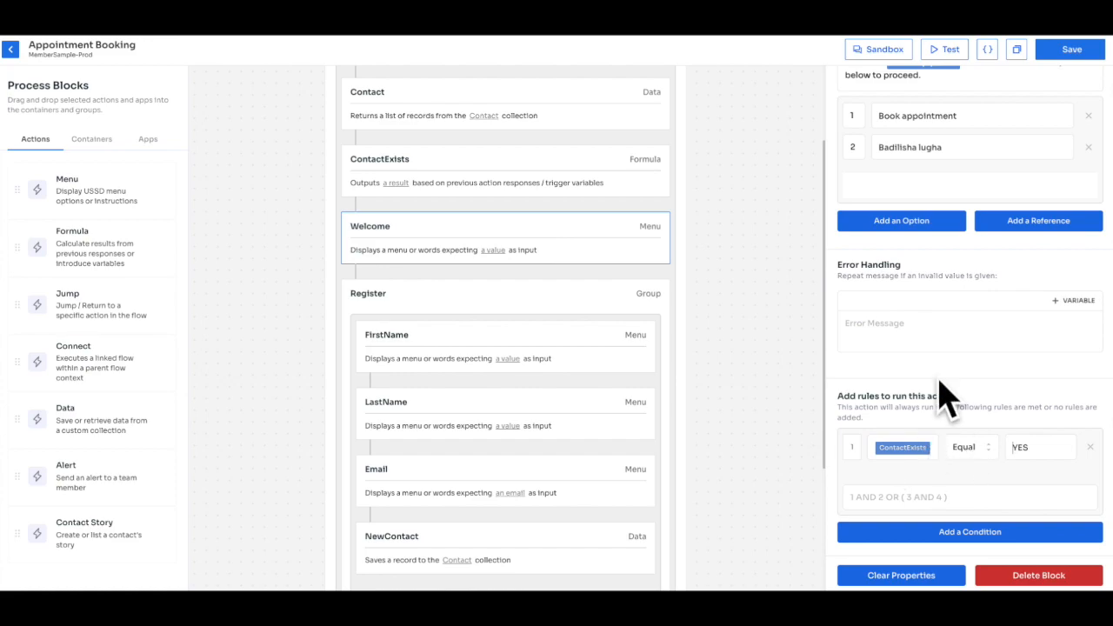
click(880, 52)
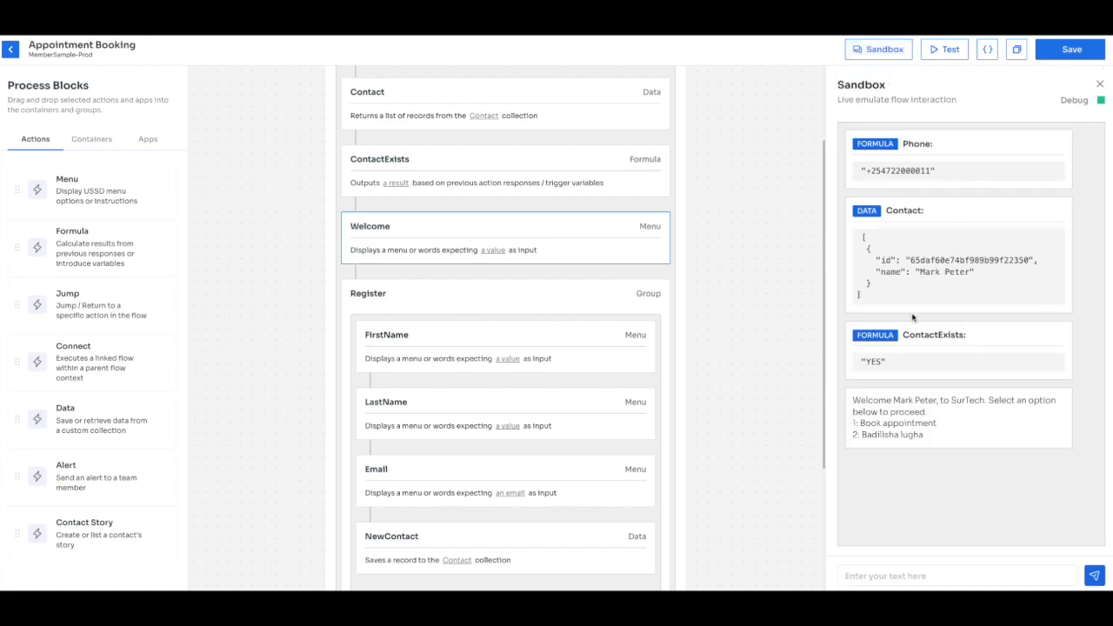
drag(862, 360, 901, 364)
Add a Menu block below Register and name it BookAppointment.
click(933, 416)
scroll(609, 418, down, 3)
drag(940, 426, 856, 424)
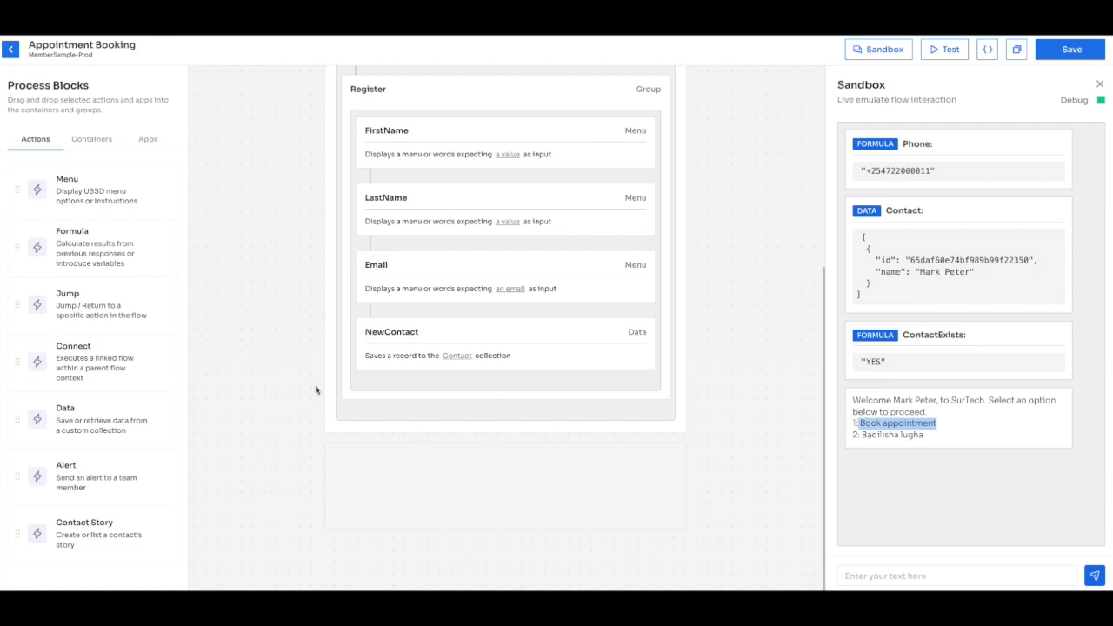
drag(82, 200, 426, 410)
triple_click(886, 156)
text(BookAppoint)
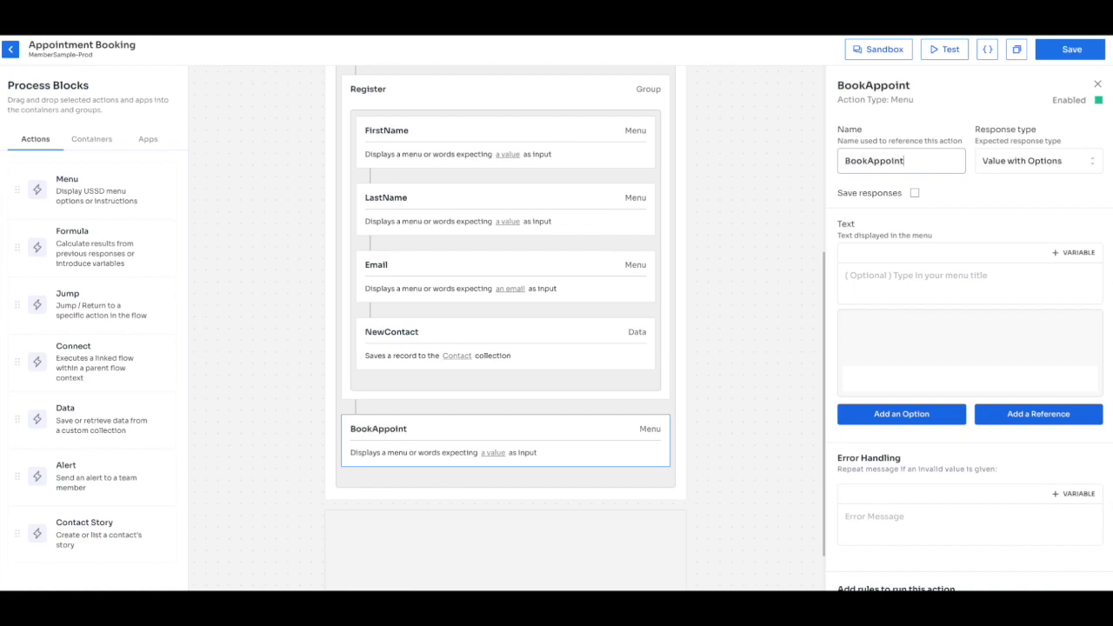
text(ment)
Set BookAppointment's response type to Date and ask when they're available for a house visit.
click(1023, 168)
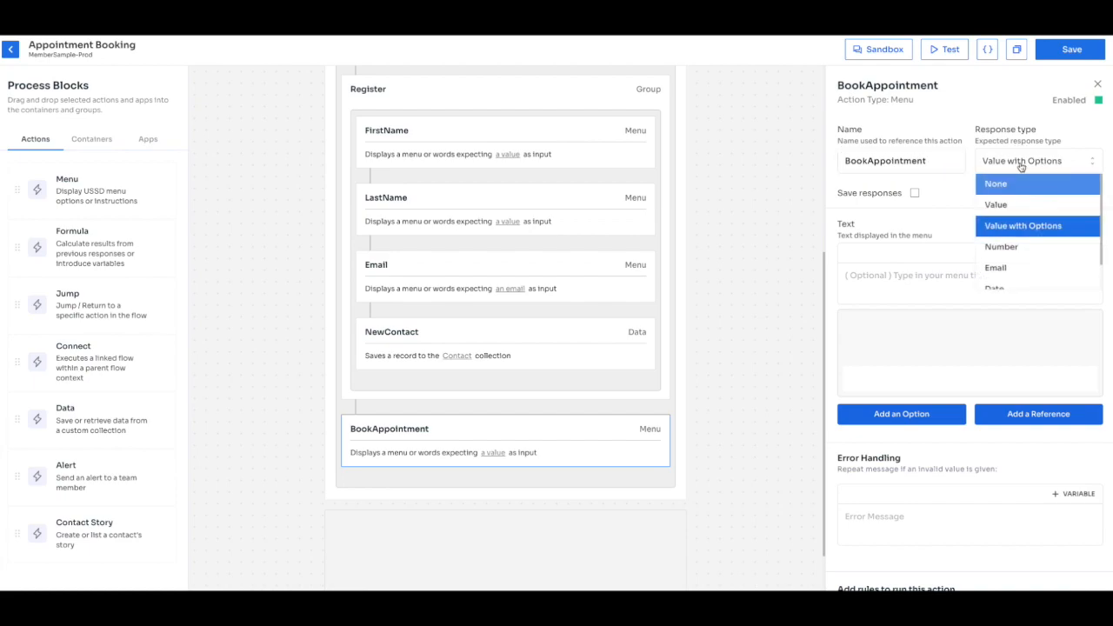
scroll(1000, 237, down, 1)
click(1001, 259)
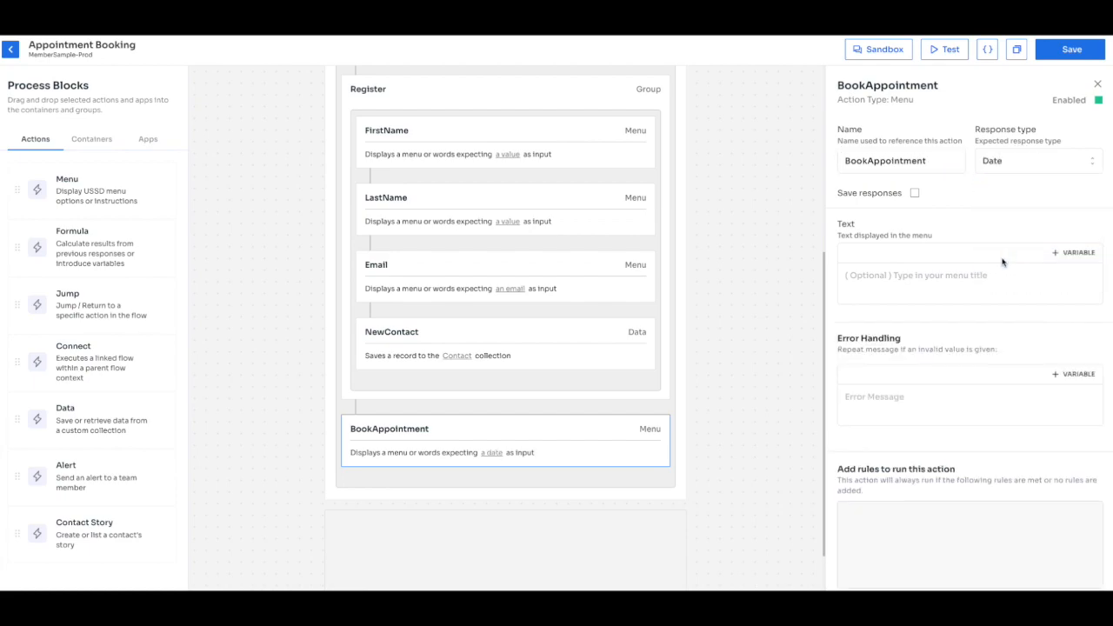
click(990, 275)
text(WHen)
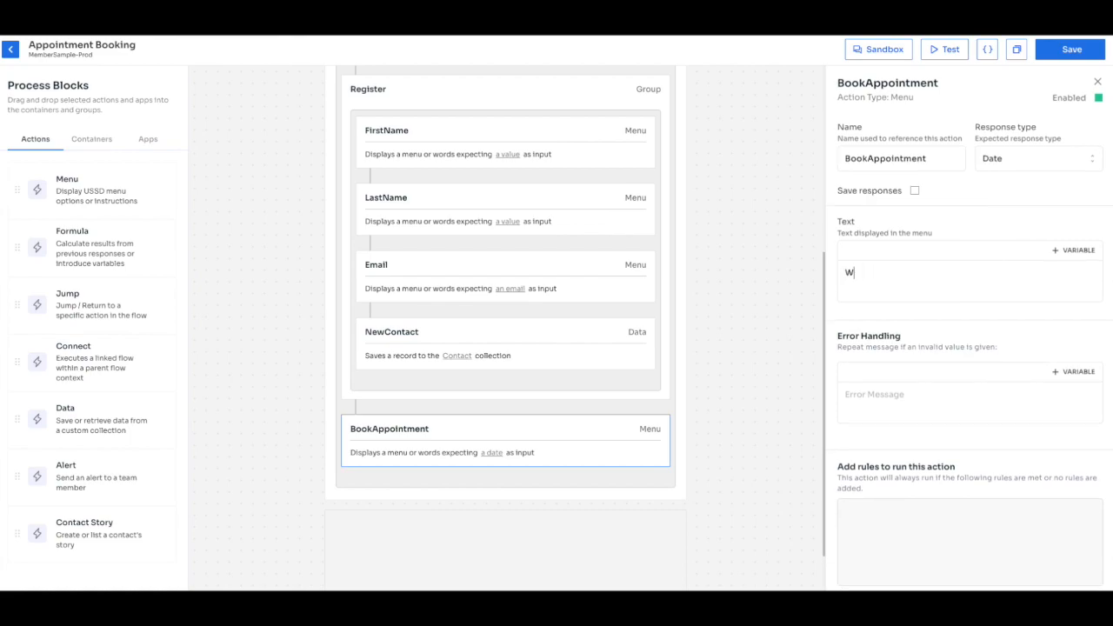
text(av)
text(ailable )
text(for about)
key(BackSpace)
key(BackSpace)
key(BackSpace)
key(BackSpace)
text(house visit.)
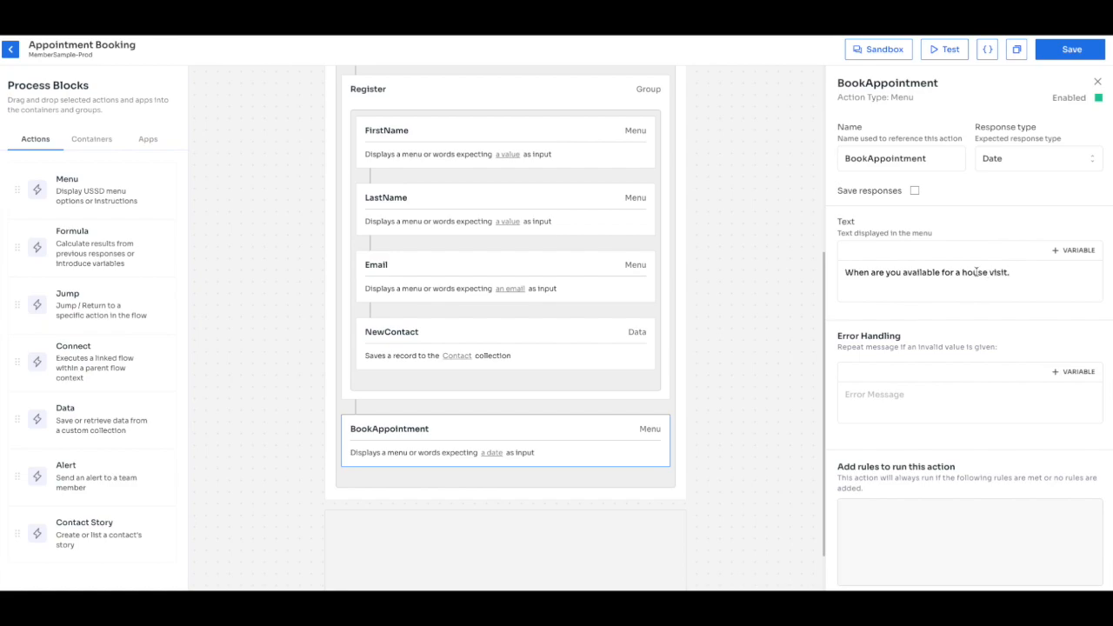
key(BackSpace)
text(?)
Add the error message '(Please enter a valid date in the format DD-MM-YYYY)' and another Menu block below.
scroll(915, 400, down, 1)
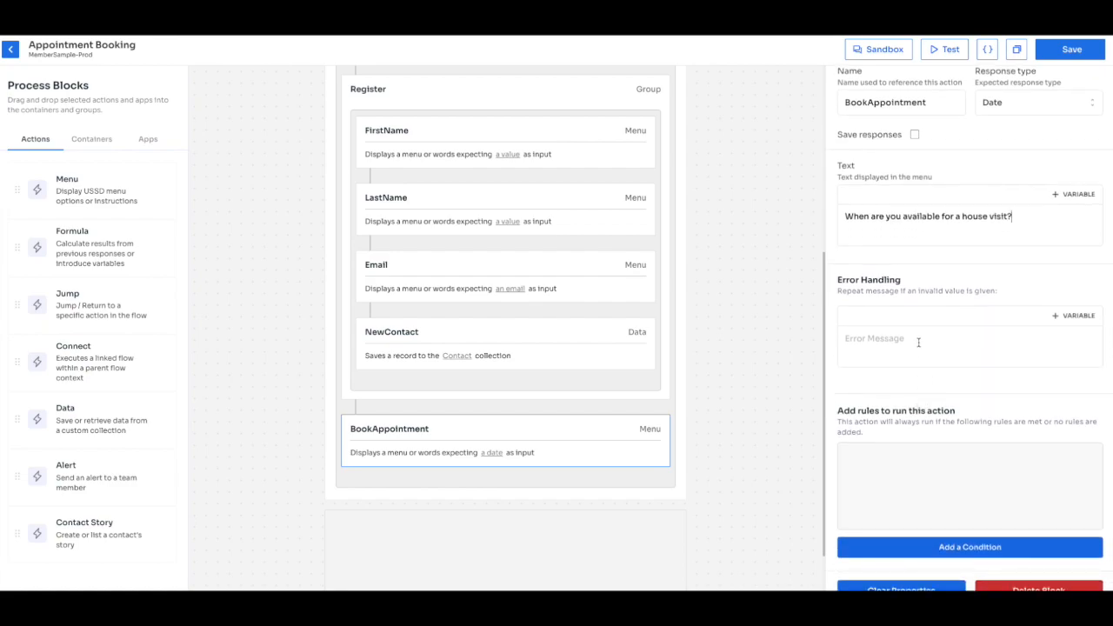
drag(1022, 215, 844, 214)
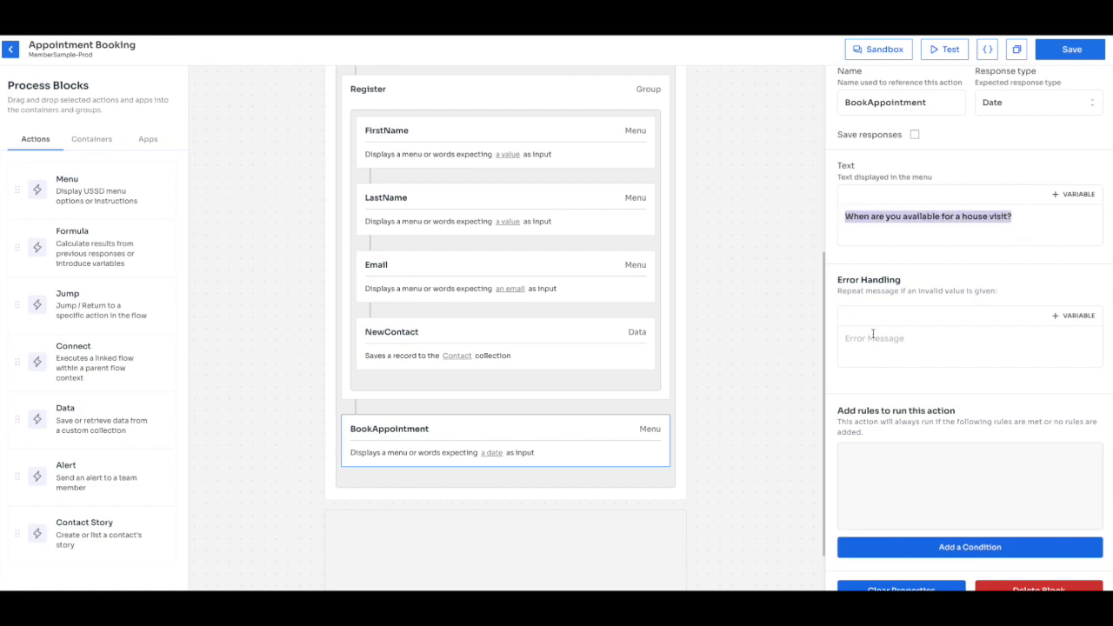
text(When are you available for a house visit?)
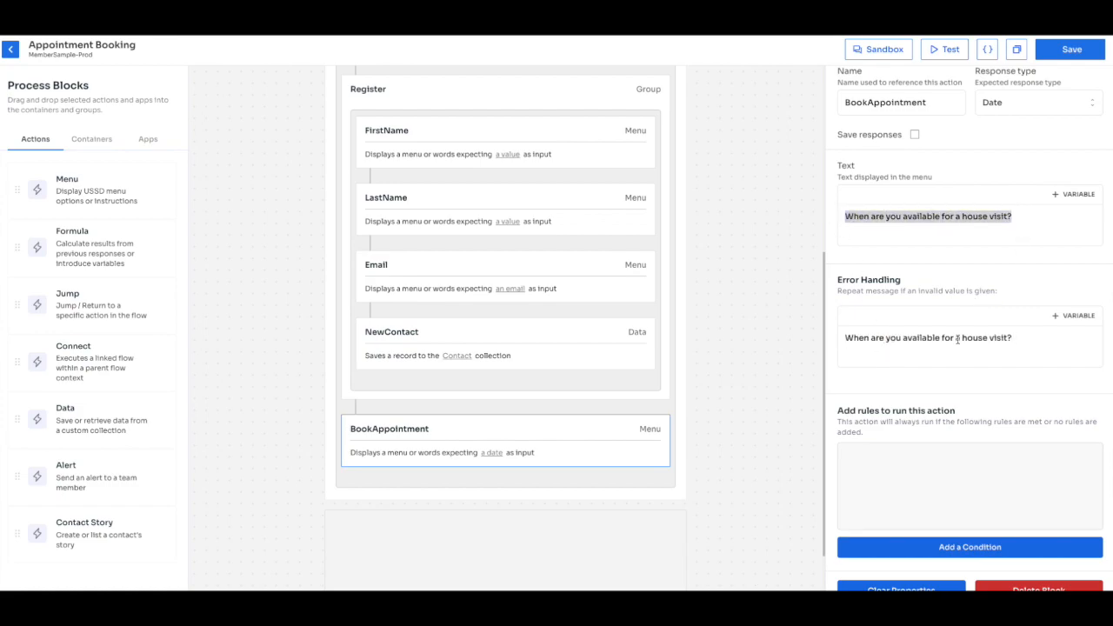
click(1027, 233)
click(1008, 215)
click(1013, 341)
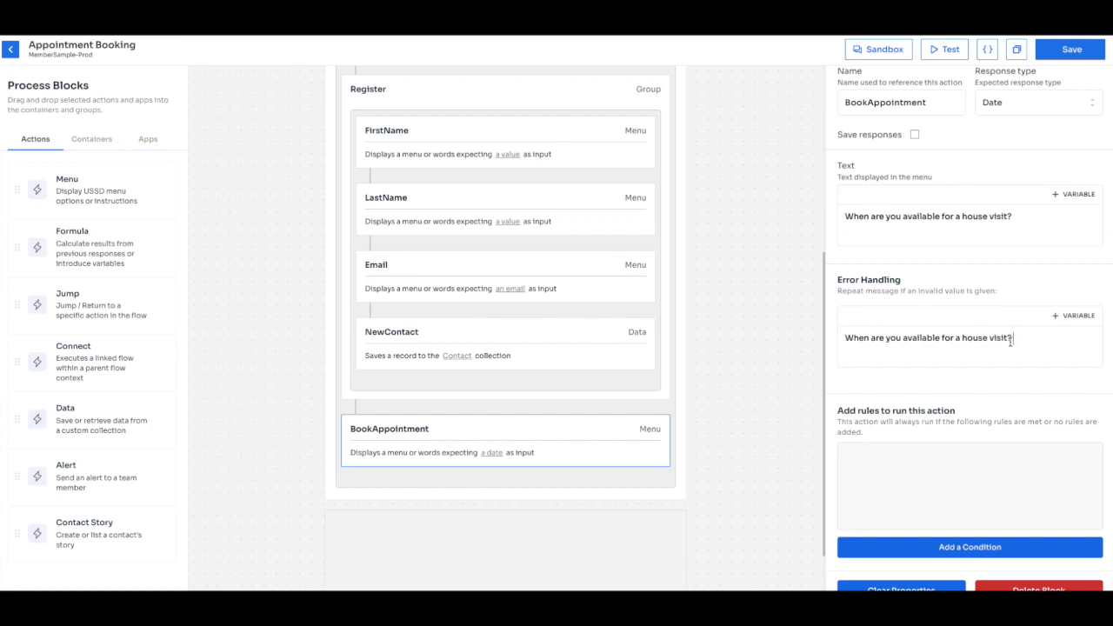
text((Please enter a valid date in the format)
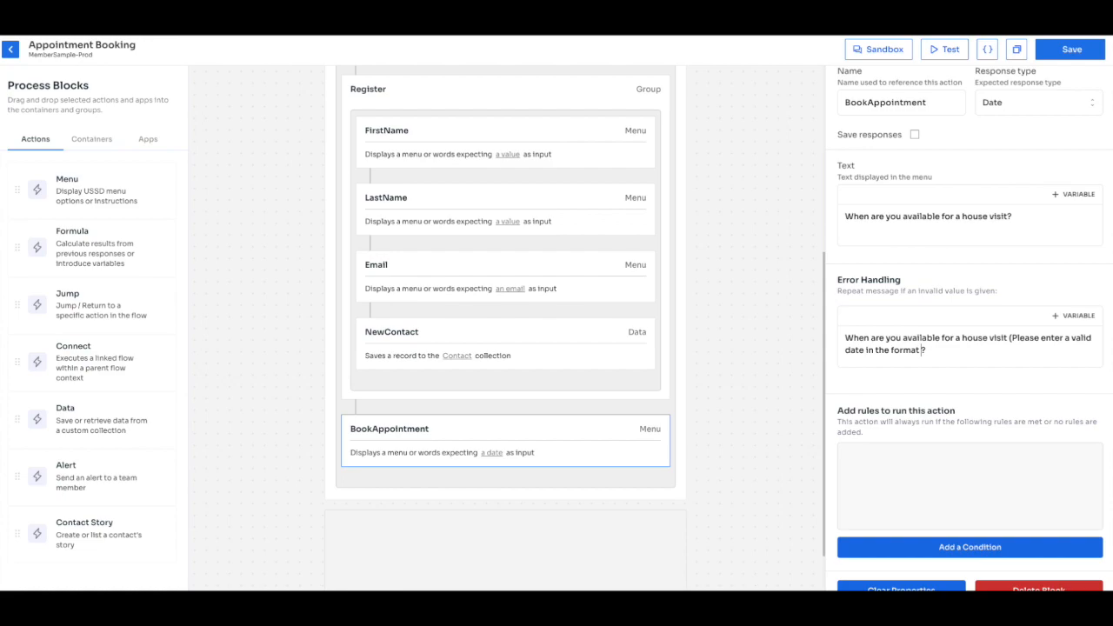
text( DD-MM-YYYY))
scroll(964, 286, up, 1)
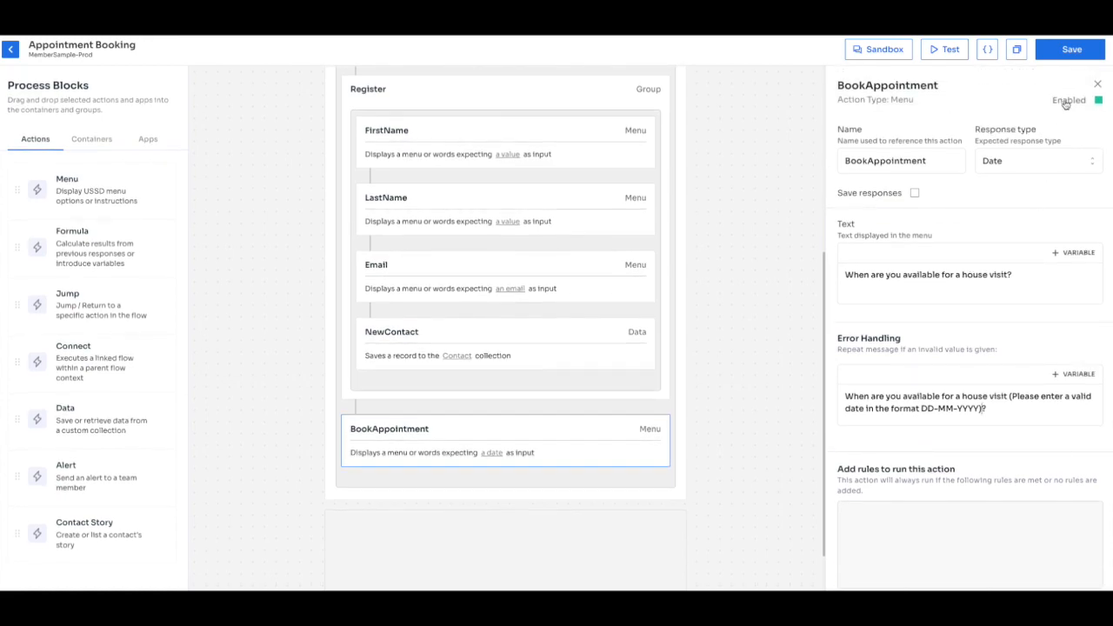
drag(139, 206, 502, 466)
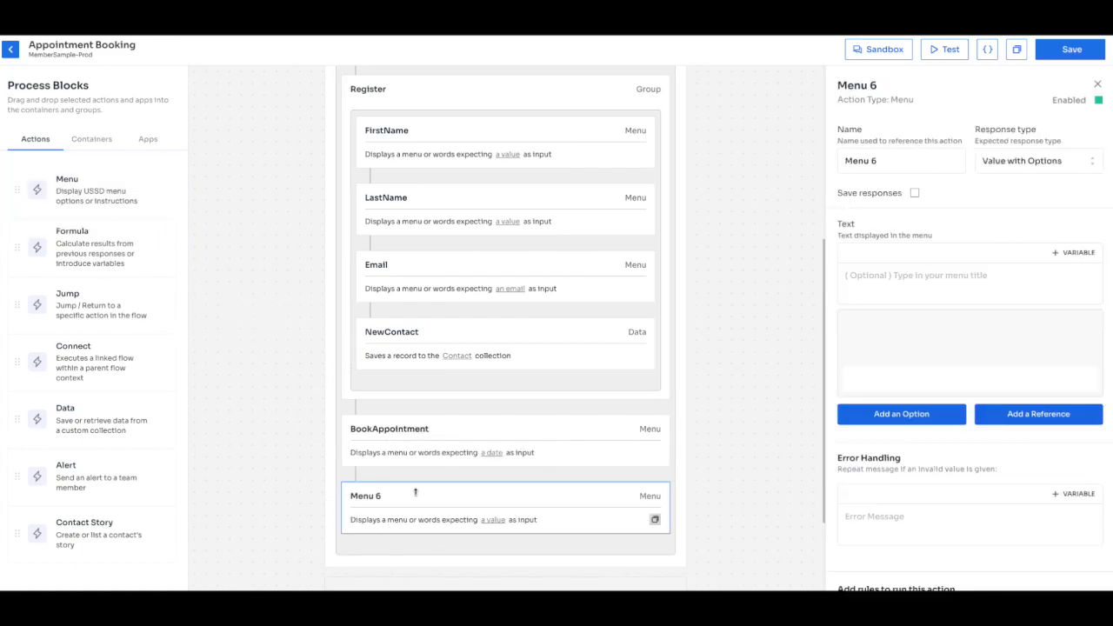
Rename Menu 6 to Finish with 'Thank you. We will visit you on' plus the BookAppointment.value date.
triple_click(883, 160)
text(Finish)
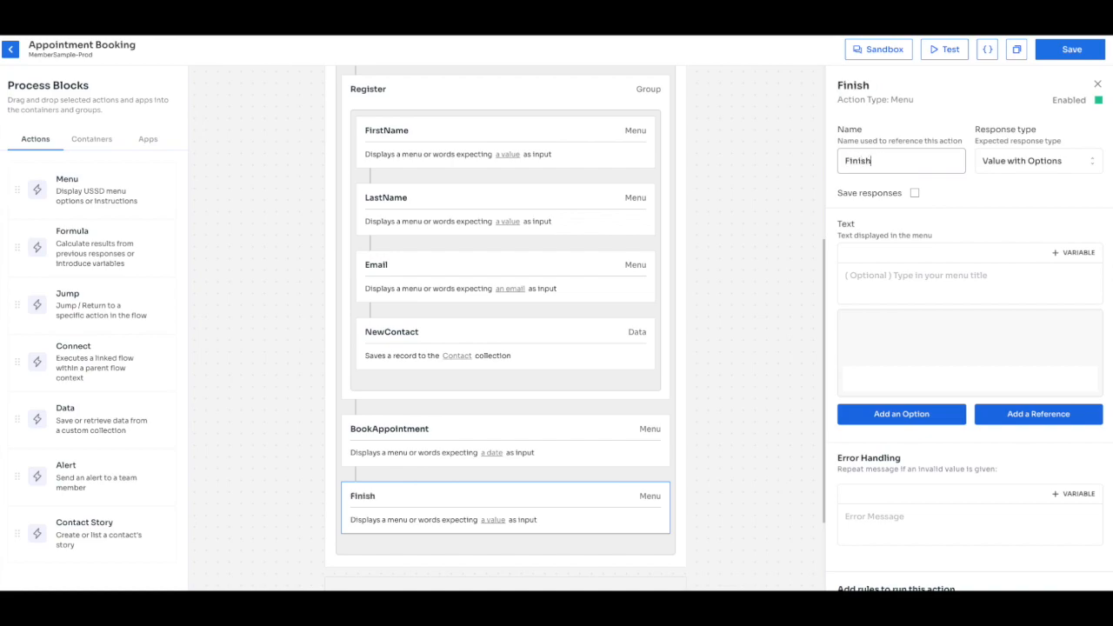
click(906, 292)
text(Thank you)
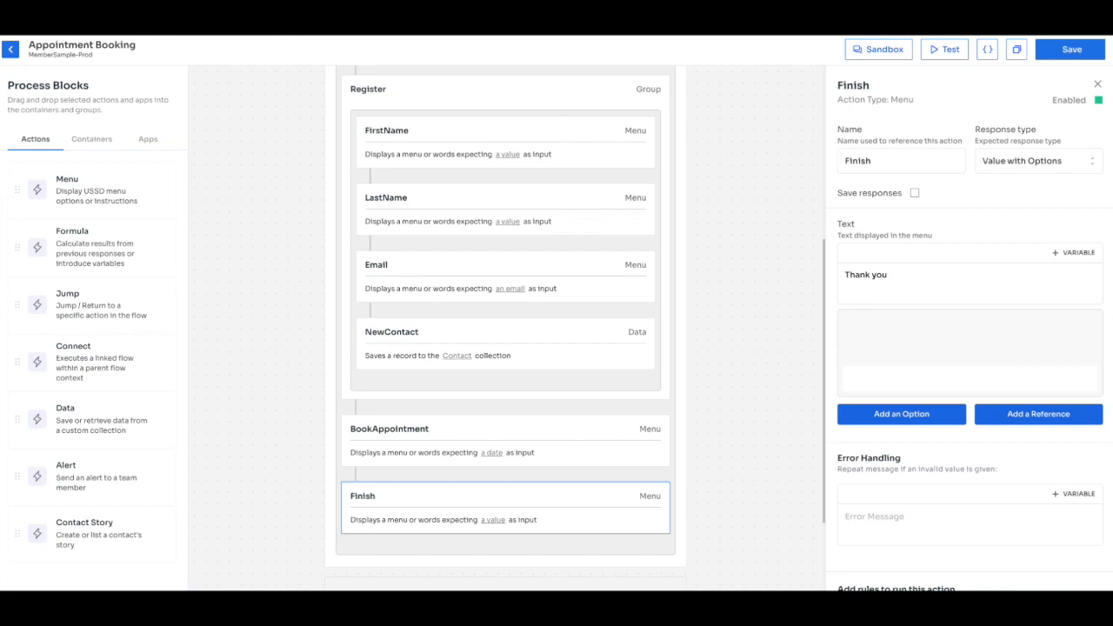
text(. We will visit you on {{)
click(1074, 252)
click(1035, 338)
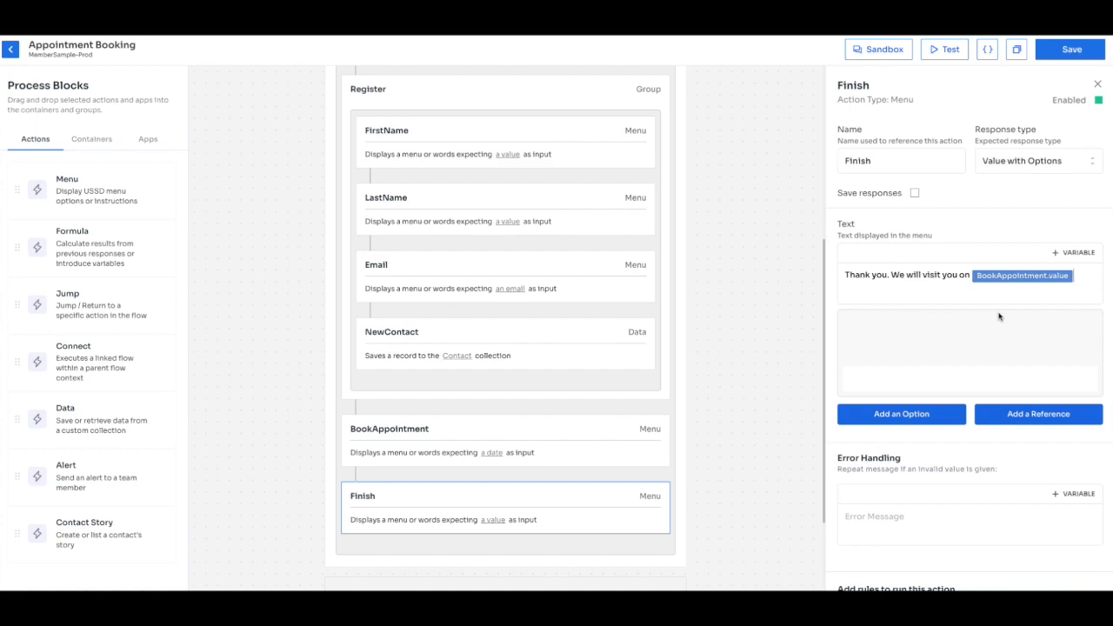
Append 'To cancel call our office number' with the office phone number, then save the flow.
text(. Should you need assistanc)
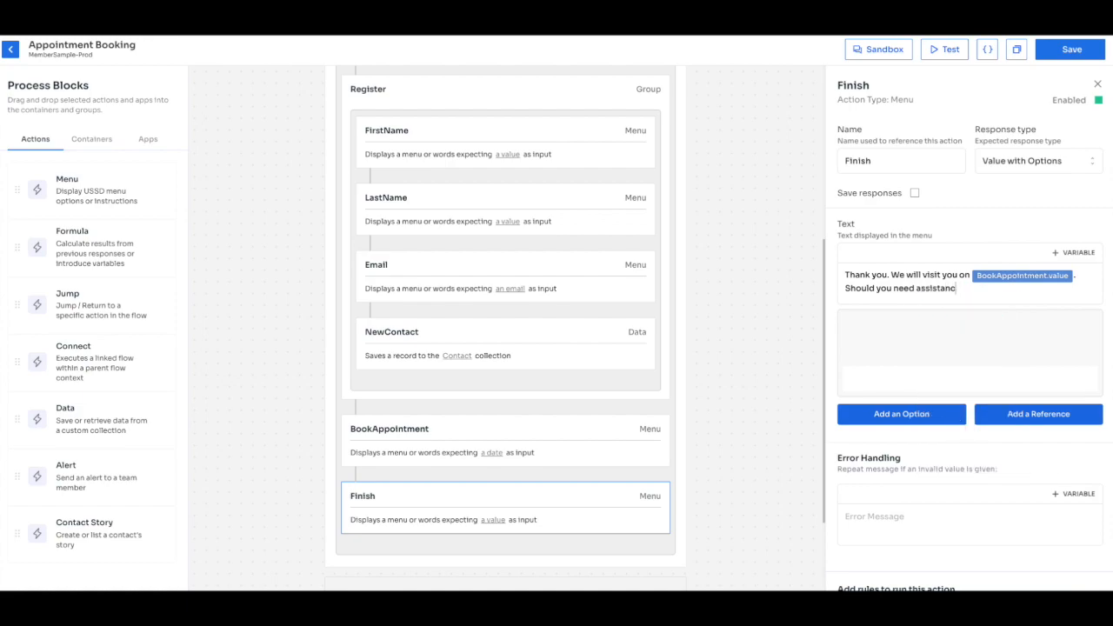
text(e bef)
key(BackSpace)
key(BackSpace)
key(BackSpace)
key(BackSpace)
key(BackSpace)
key(BackSpace)
key(BackSpace)
key(BackSpace)
key(BackSpace)
key(BackSpace)
key(BackSpace)
key(BackSpace)
key(BackSpace)
key(BackSpace)
key(BackSpace)
key(BackSpace)
key(BackSpace)
key(BackSpace)
key(BackSpace)
key(BackSpace)
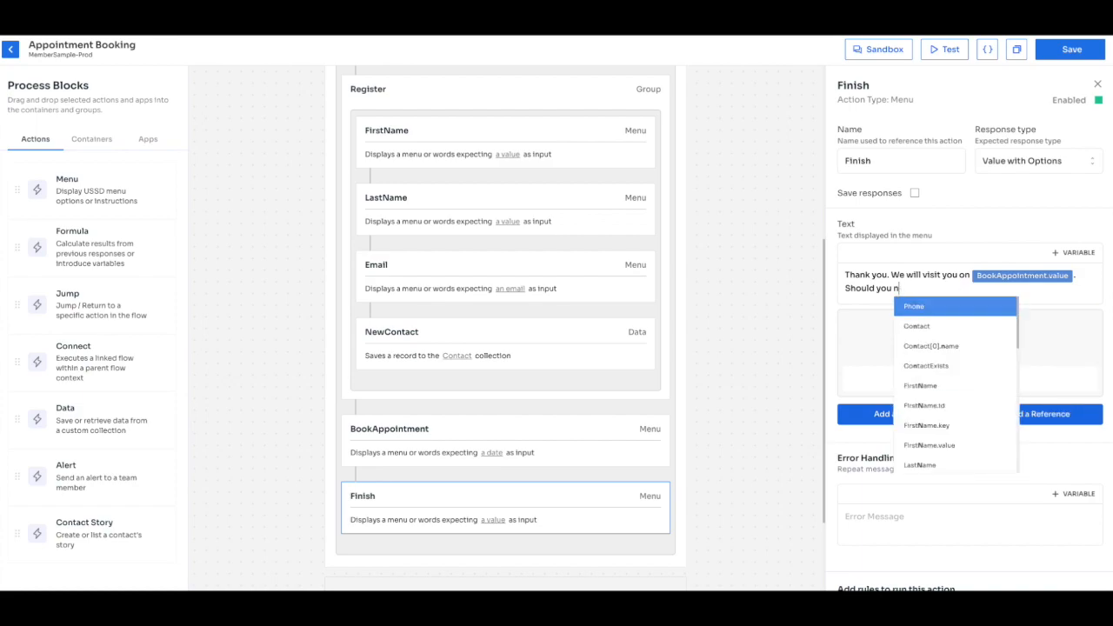
key(BackSpace)
key(BackSpace)
key(BackSpace)
key(BackSpace)
key(BackSpace)
key(BackSpace)
text(To)
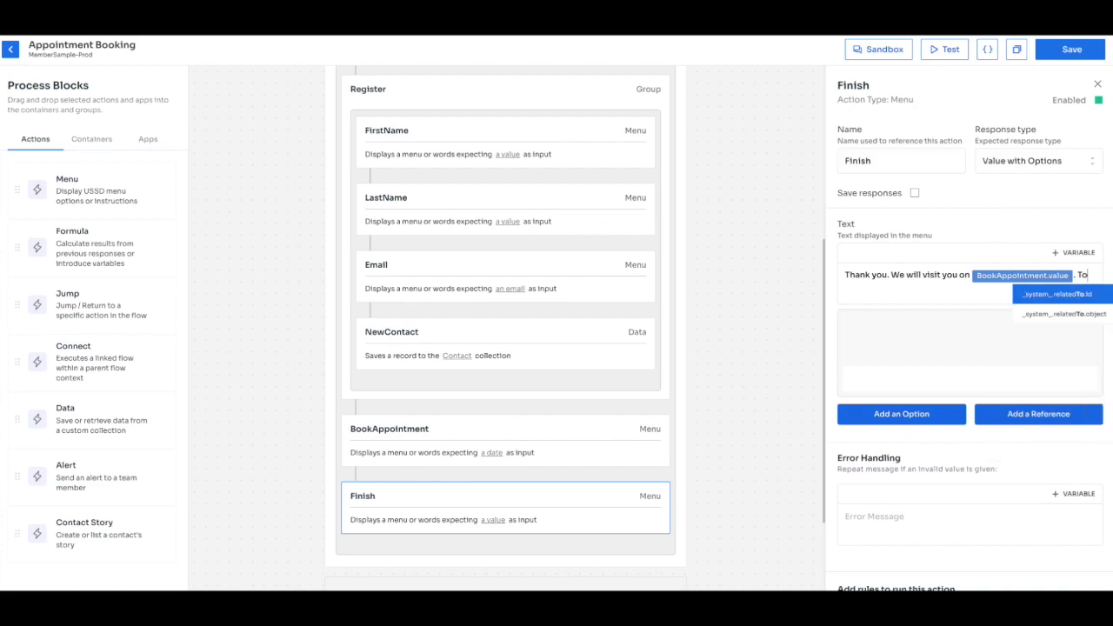
text( cancel call)
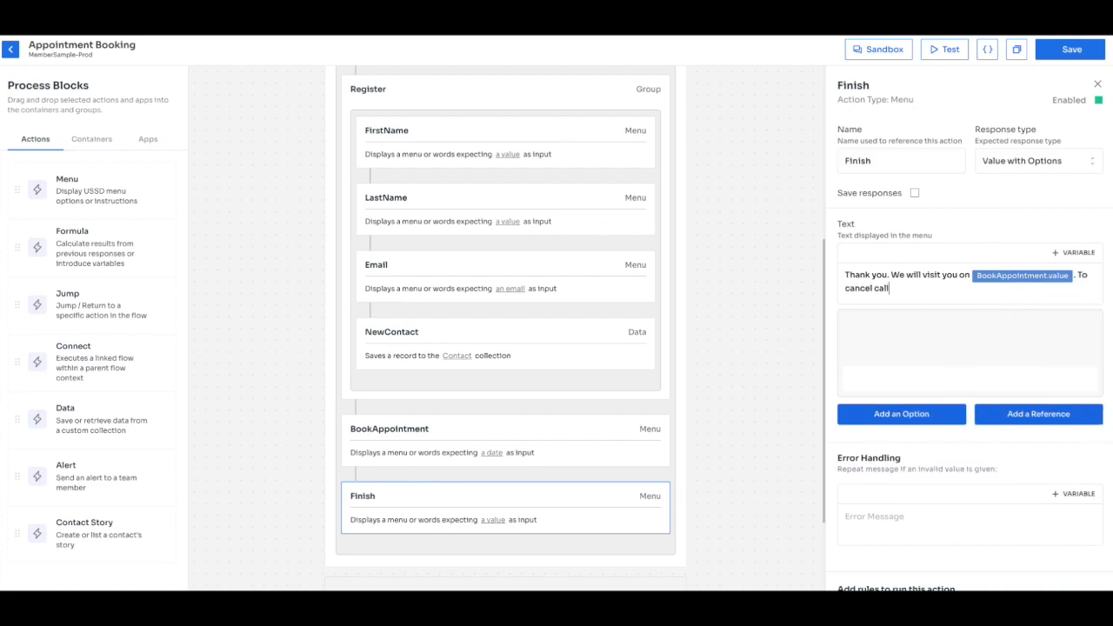
text( our office n)
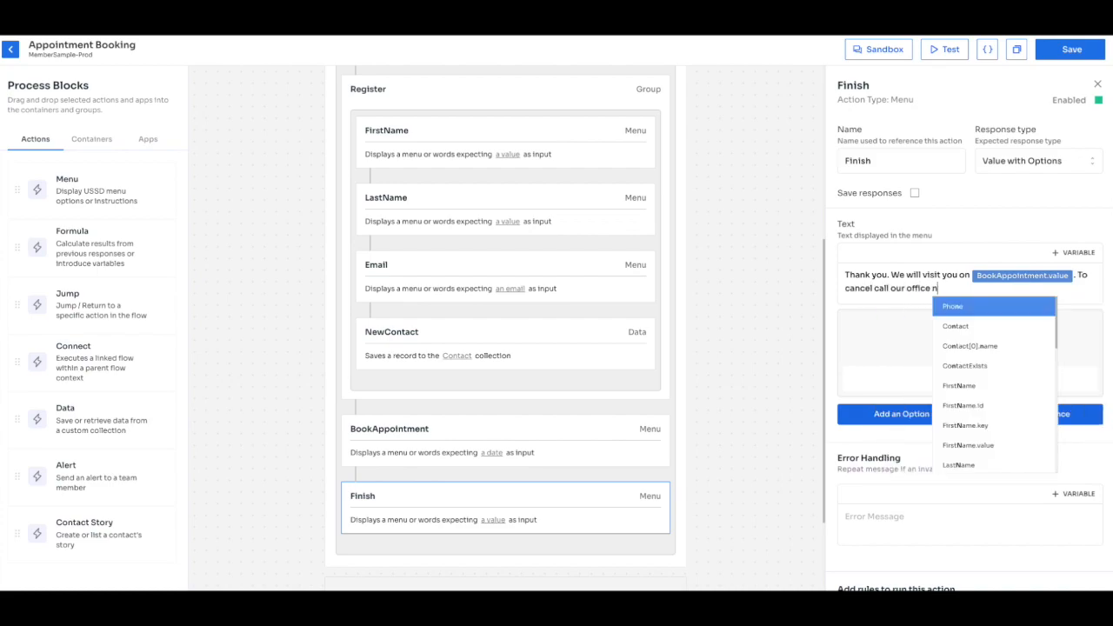
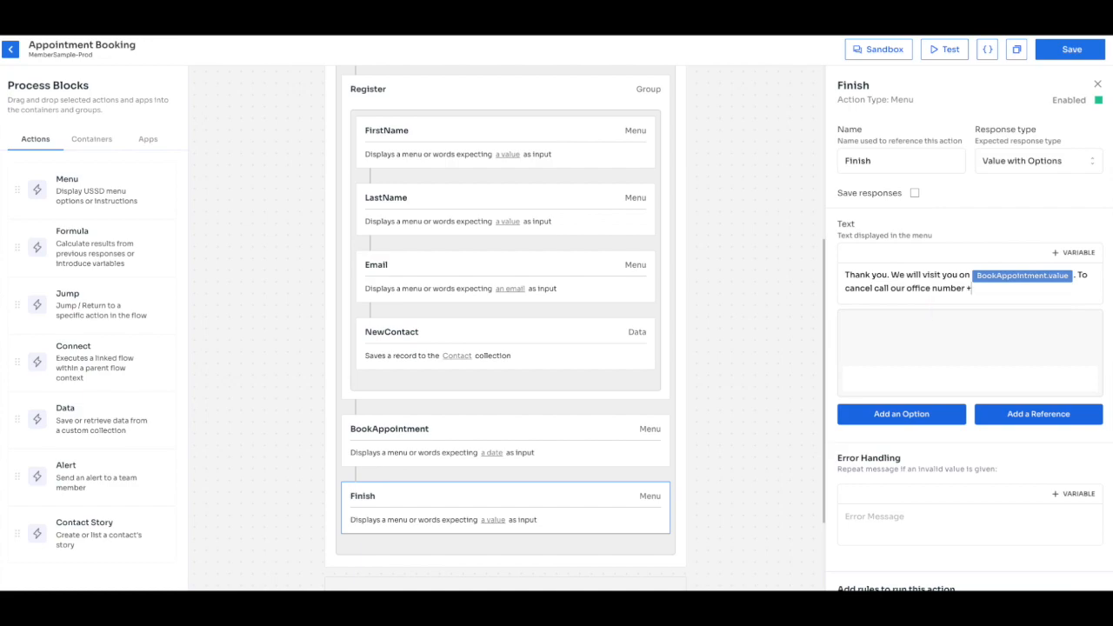
click(1073, 49)
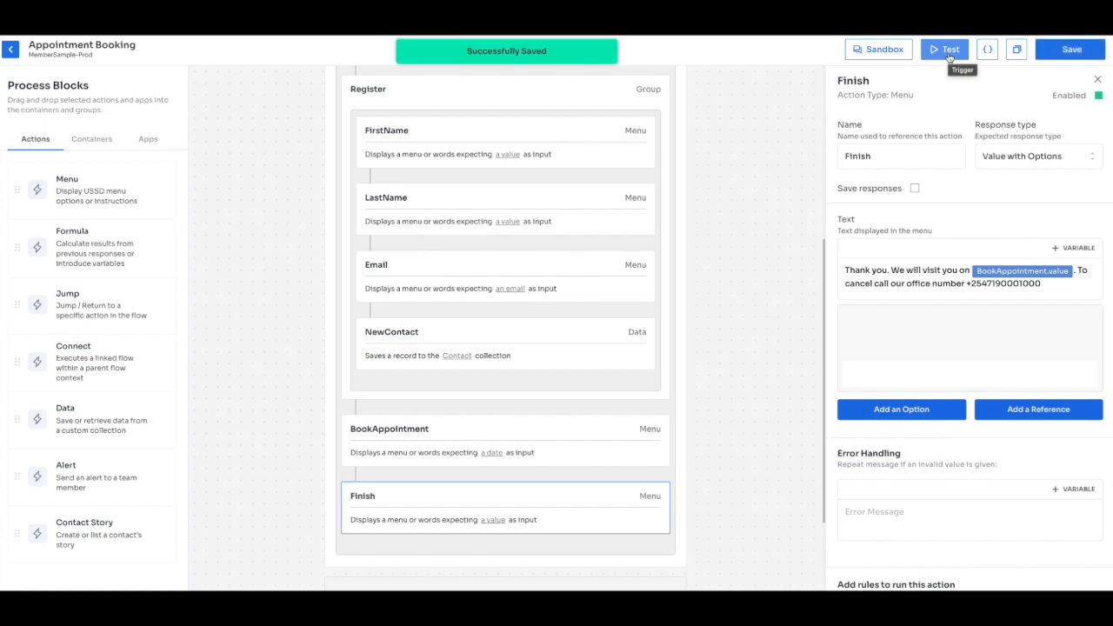
Start a Sandbox test, choose option 1, send invalid date 02-09121, then 09-02-2024.
click(926, 52)
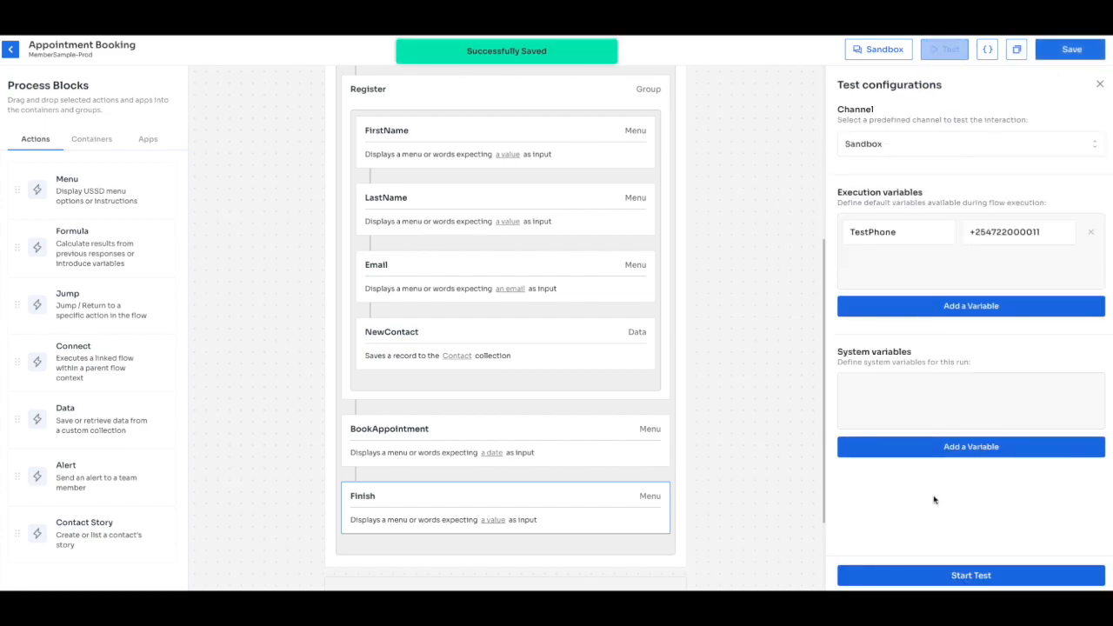
click(941, 569)
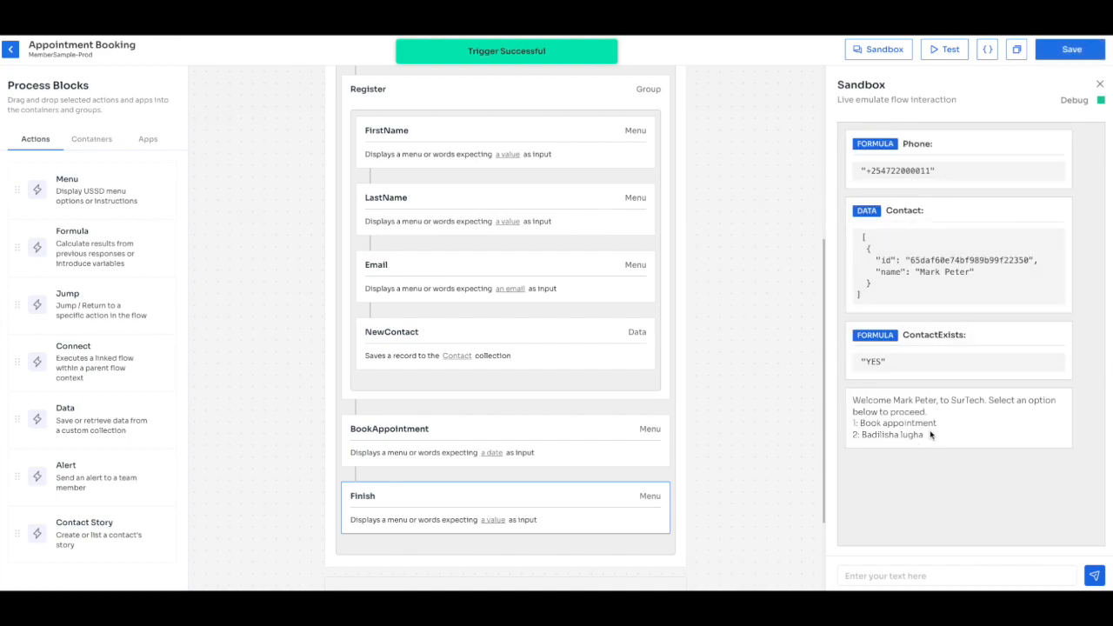
click(916, 575)
text(1)
key(Return)
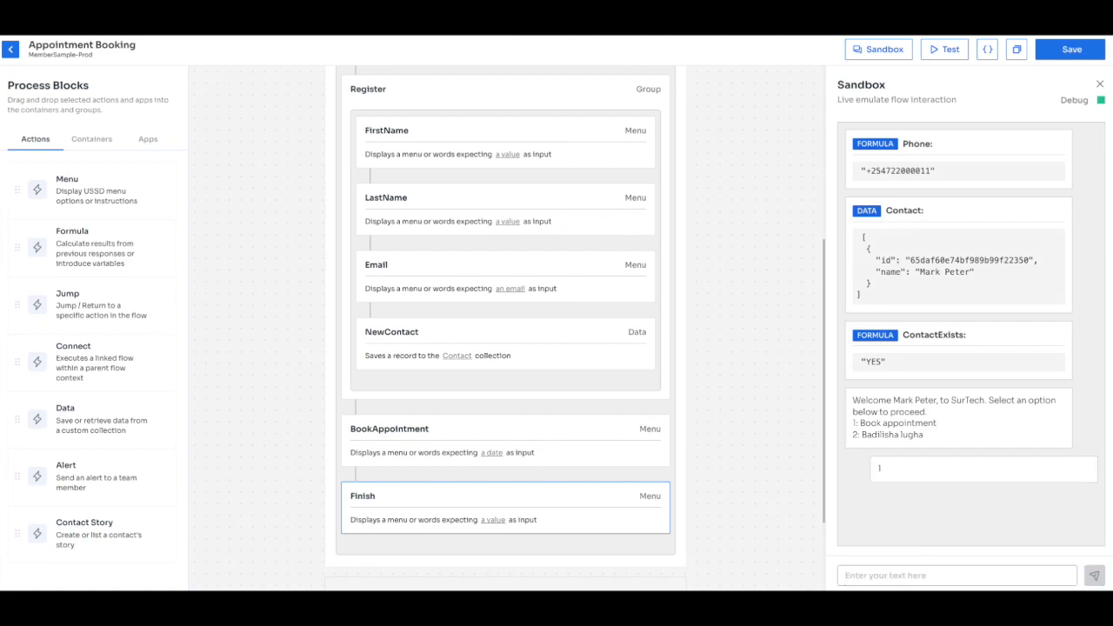
text(02-09121)
key(Return)
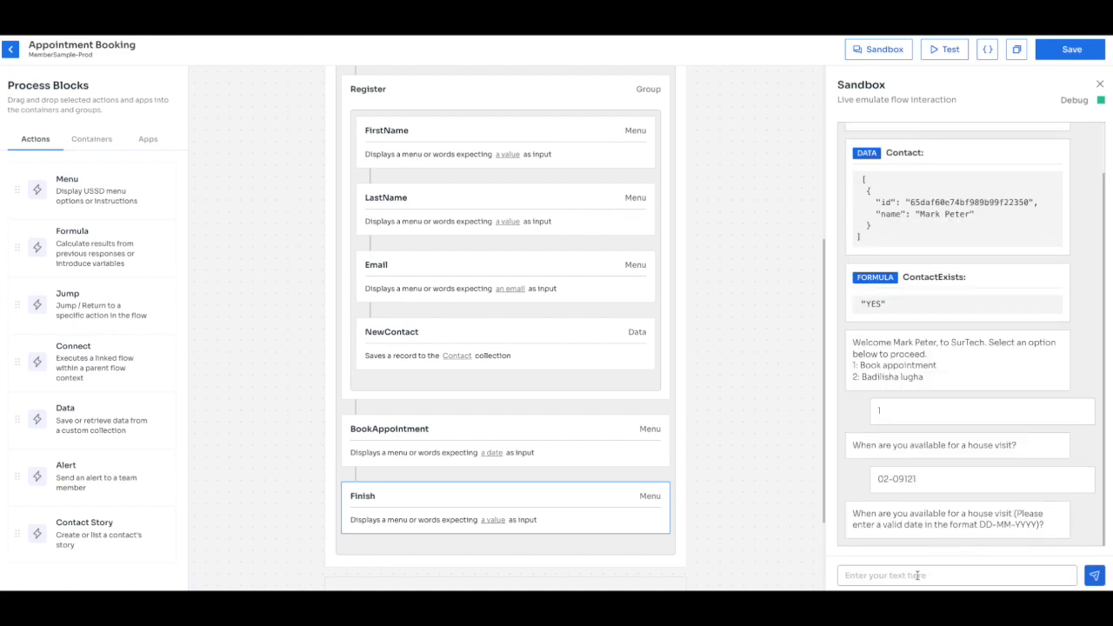
text(09-02-2024)
key(Return)
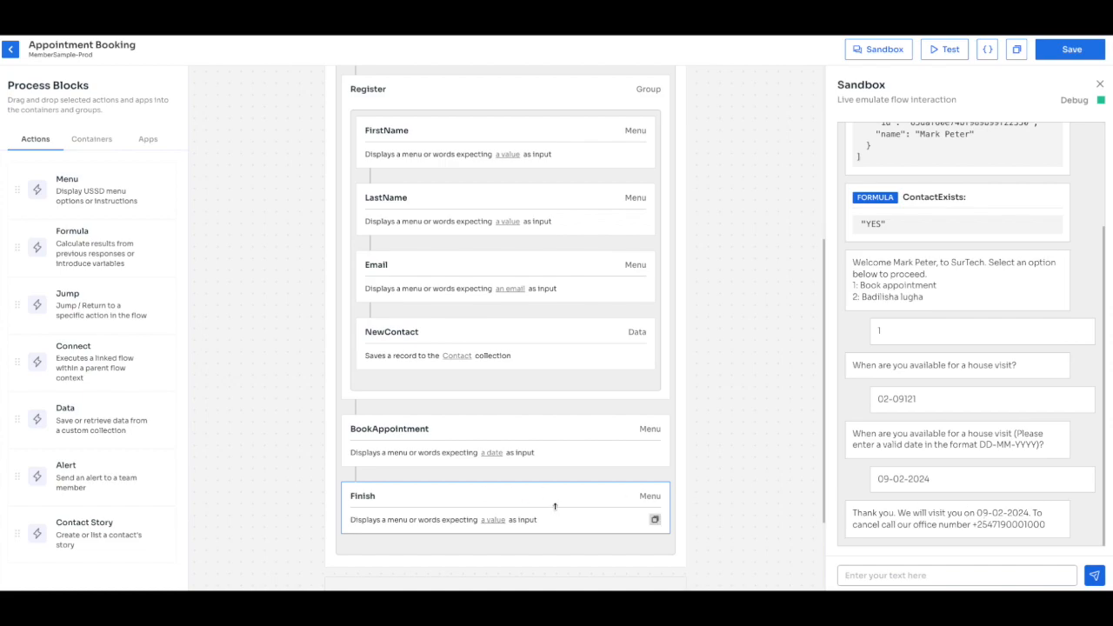
Add an SMS step below BookAppointment sent to _system_.recipient.phone.full.
click(99, 145)
click(147, 139)
drag(69, 246, 446, 485)
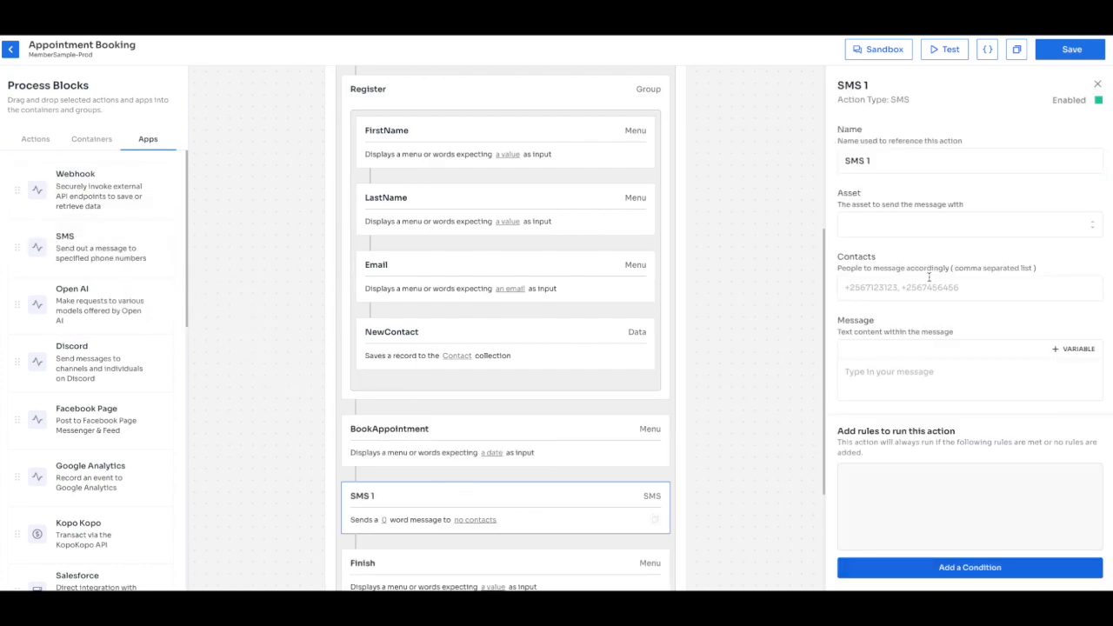
click(894, 287)
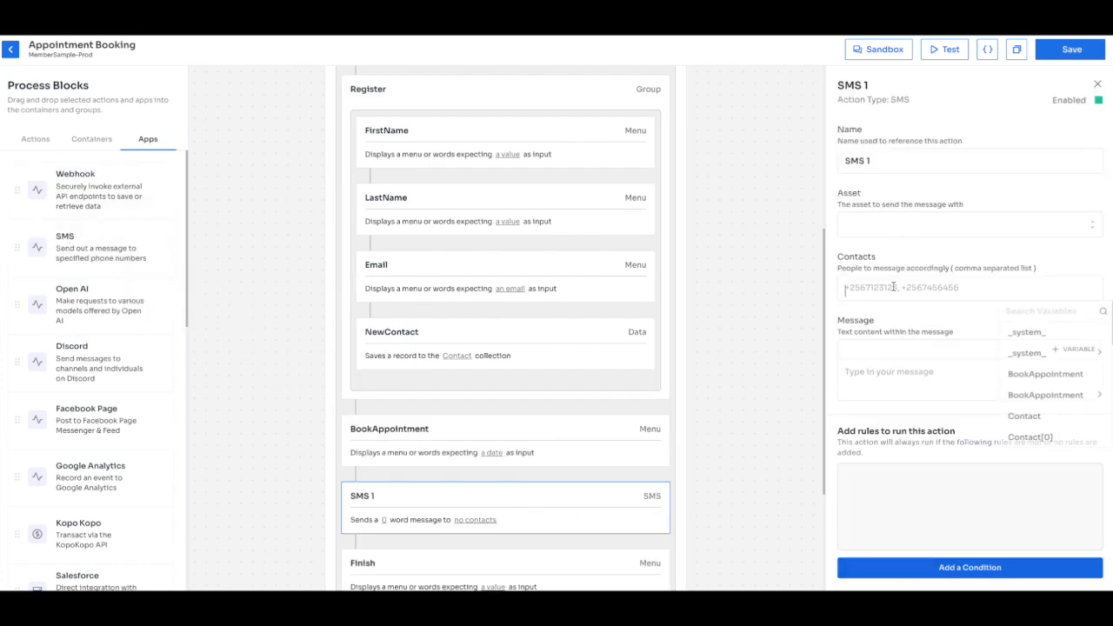
click(1031, 353)
scroll(1028, 409, down, 3)
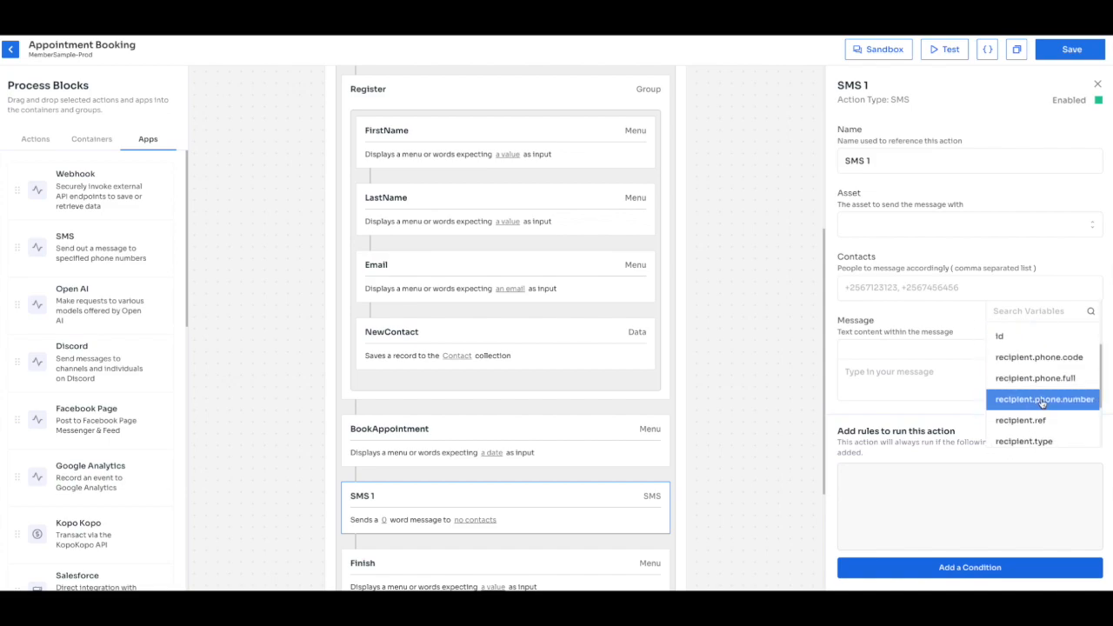
click(1029, 377)
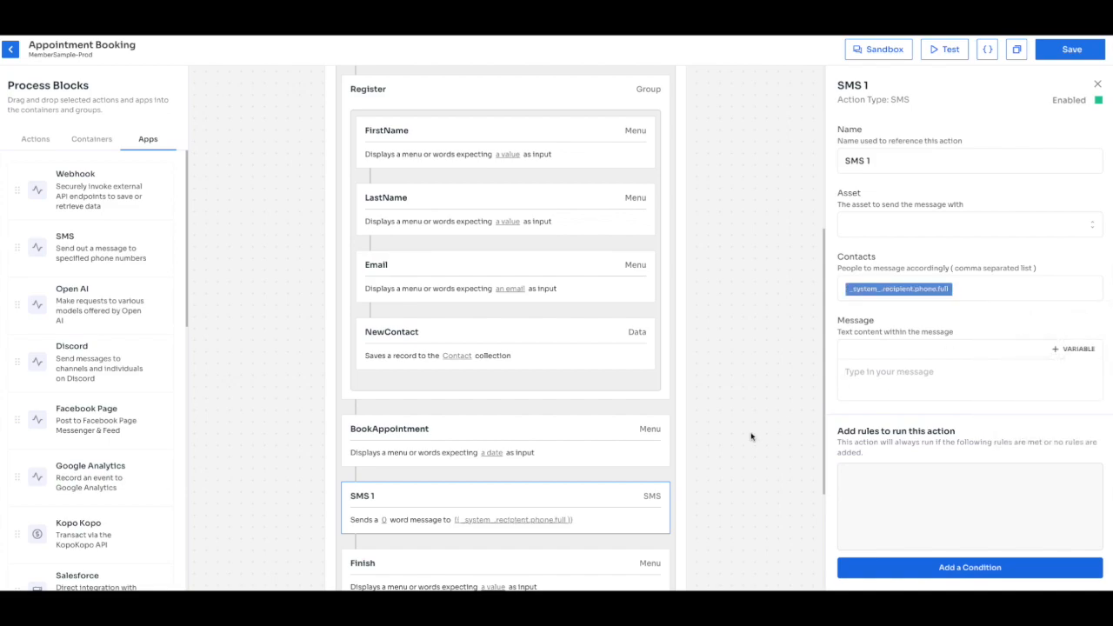
Copy the Finish confirmation text into the SMS message, disable SMS 1, and save the flow.
scroll(549, 443, down, 2)
click(546, 443)
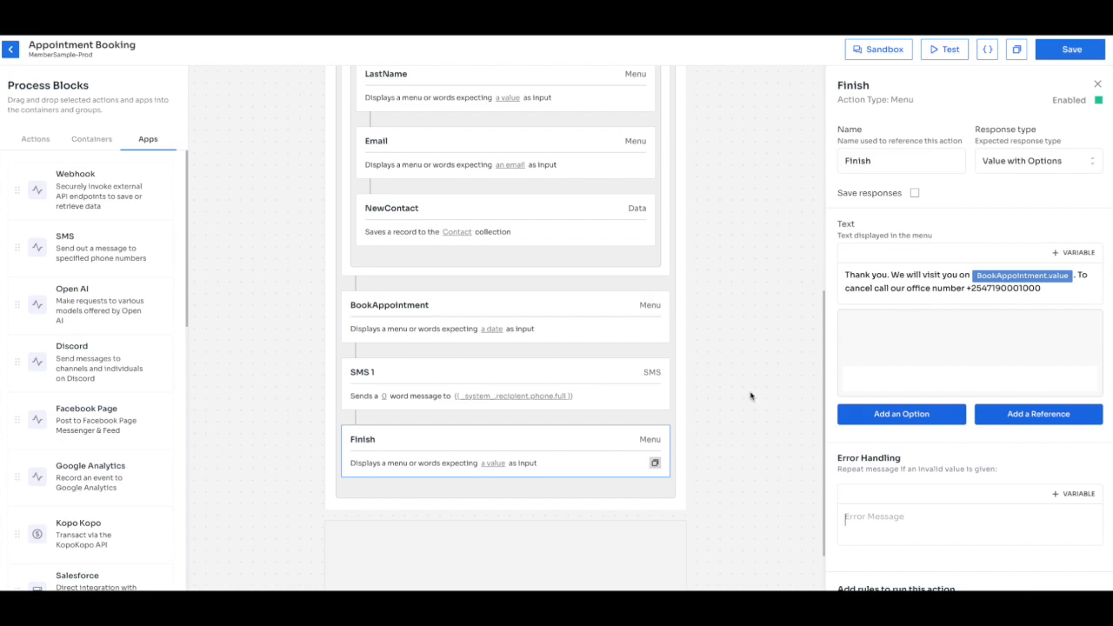
triple_click(1063, 290)
key(ctrl+c)
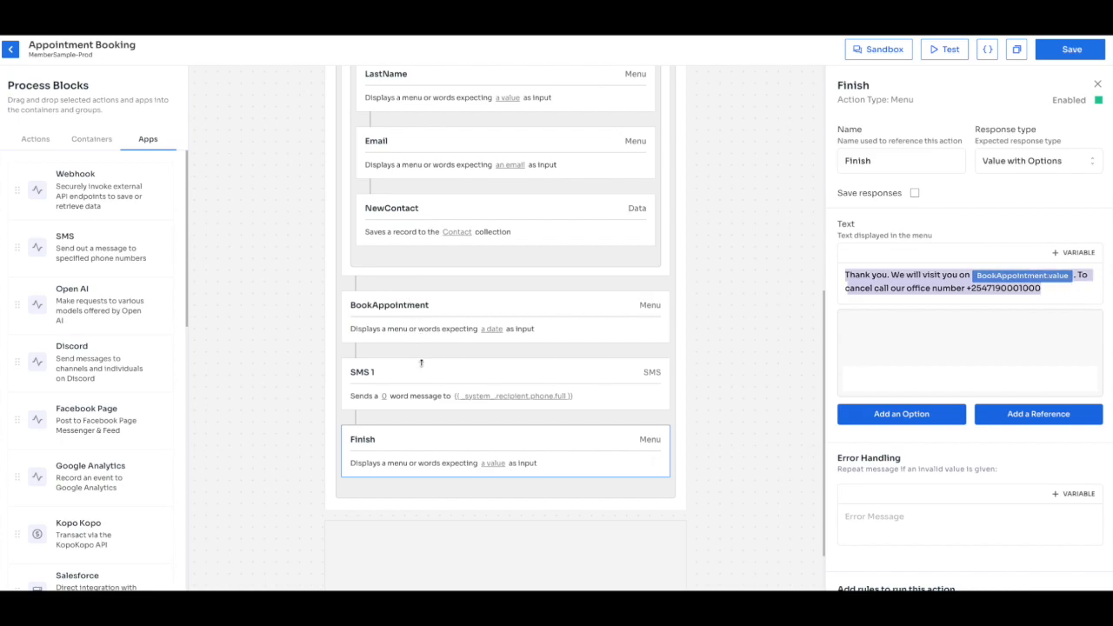
click(422, 363)
click(898, 389)
key(ctrl+v)
click(889, 221)
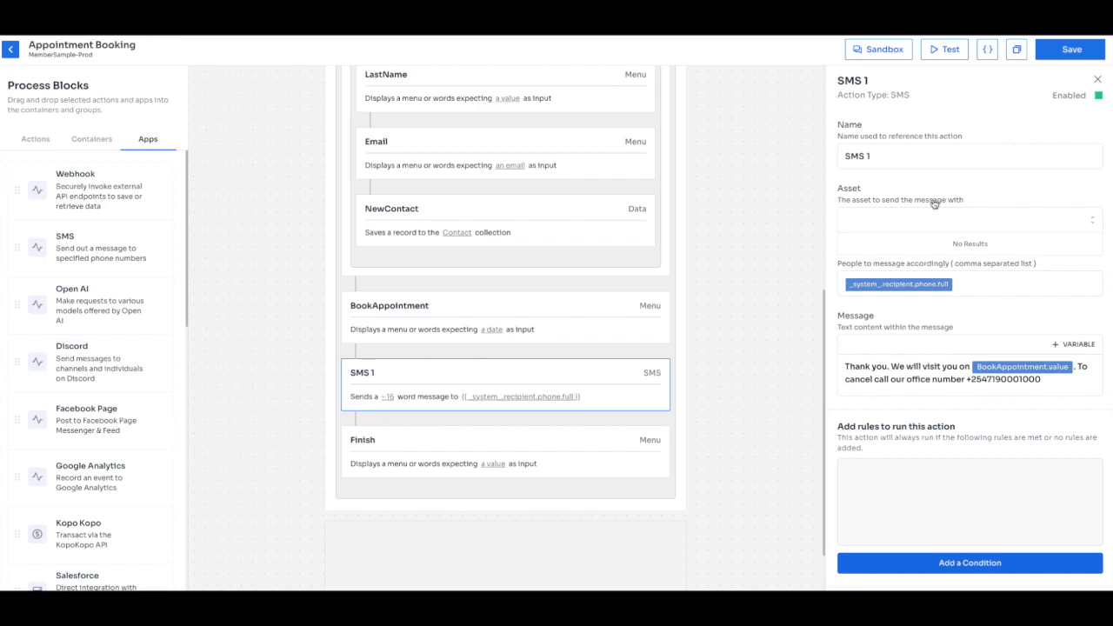
click(1098, 96)
scroll(1033, 167, up, 1)
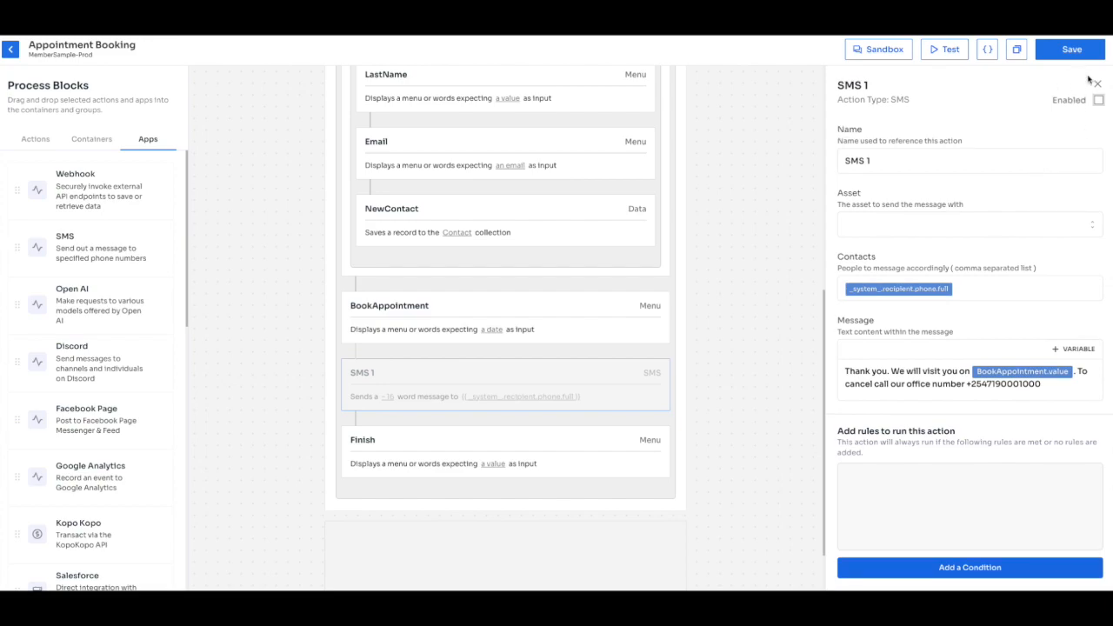
click(1061, 59)
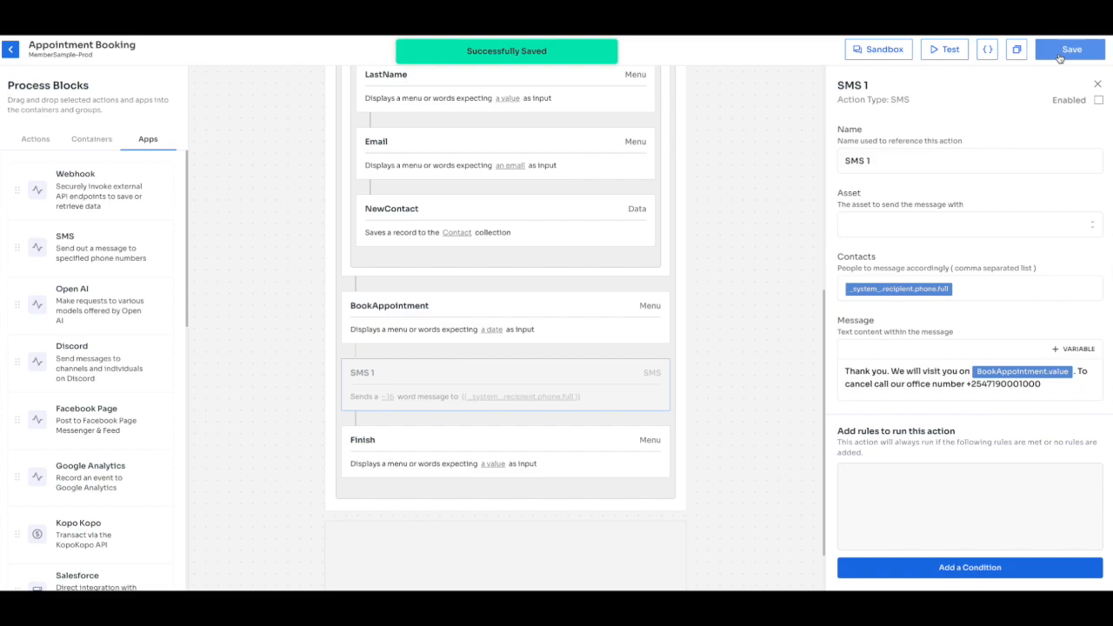
Change the TestPhone value's last digit to 2, save, and start a new Sandbox test.
click(953, 56)
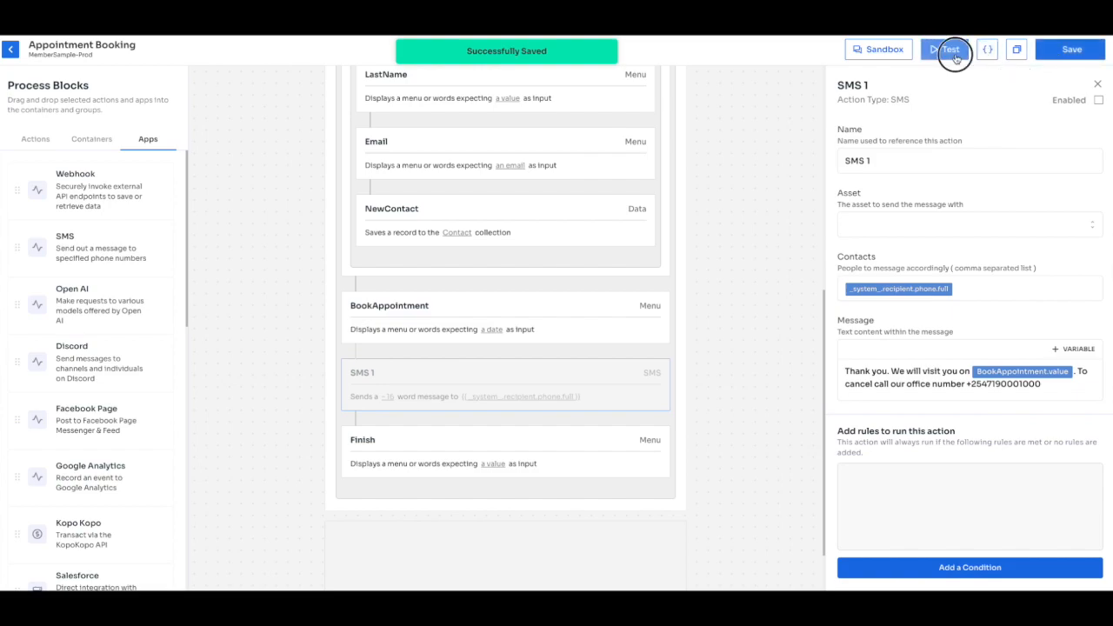
key(BackSpace)
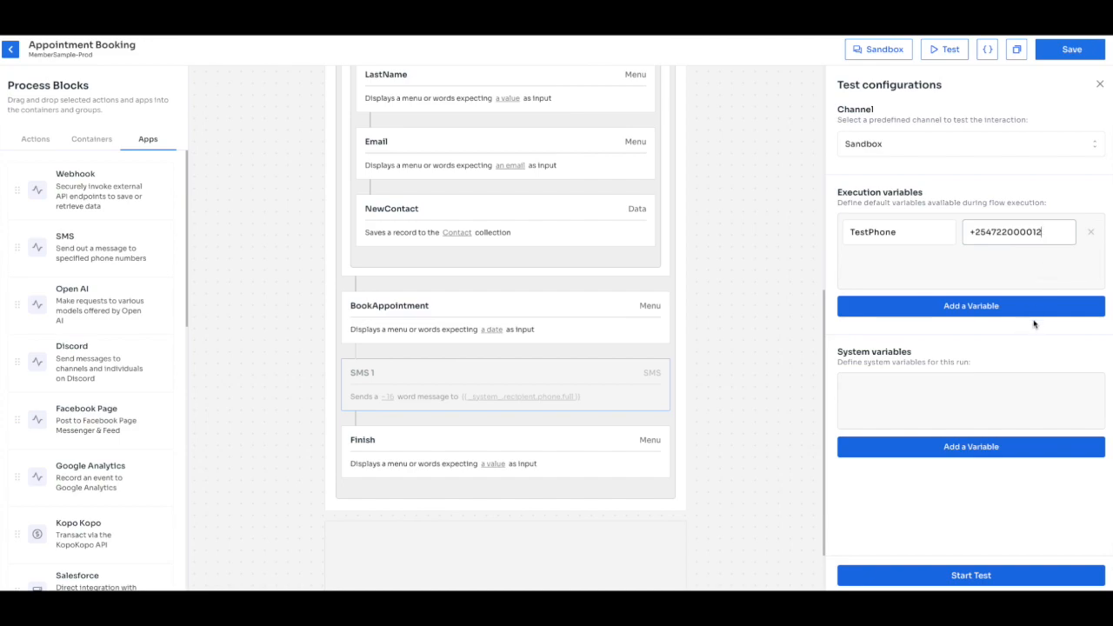
click(1086, 50)
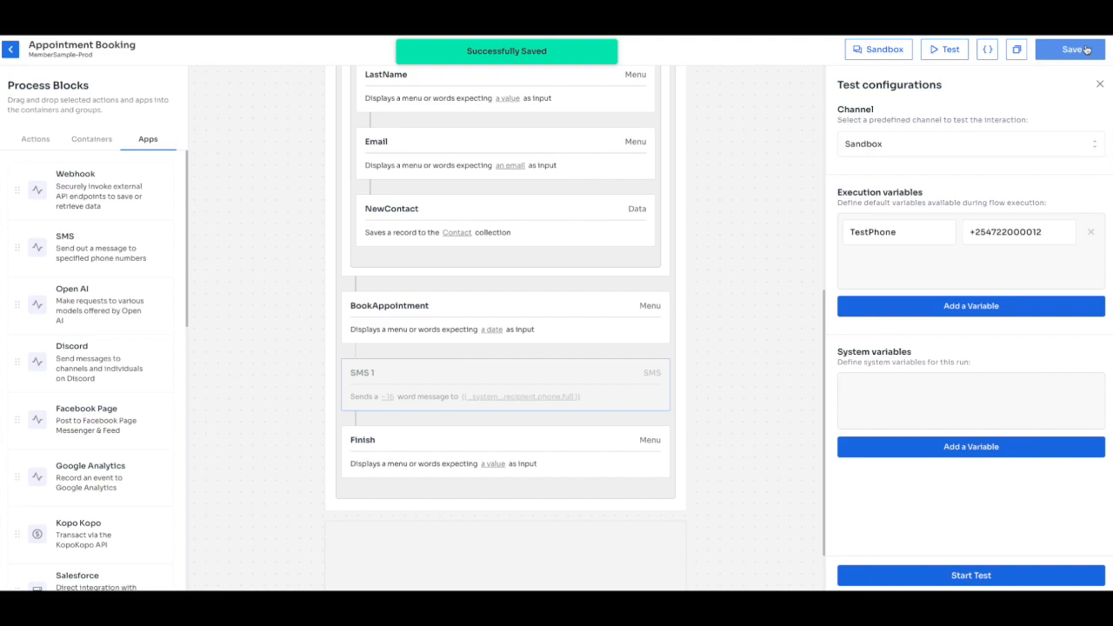
click(972, 577)
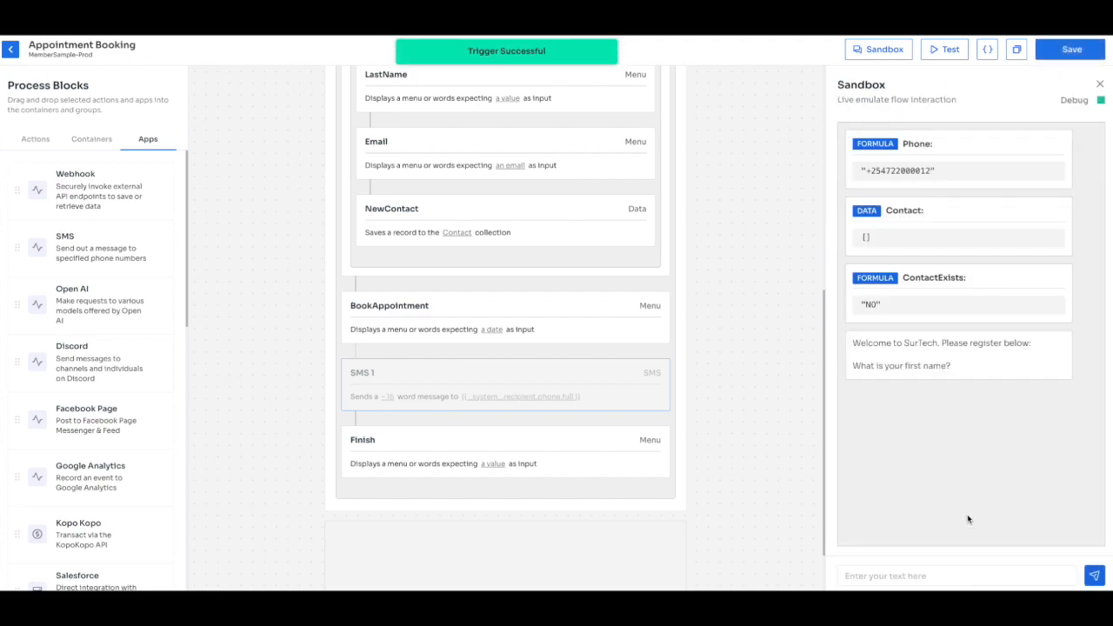
Register a new contact with a test first name, last name and email, then book 02-09-2024.
click(938, 572)
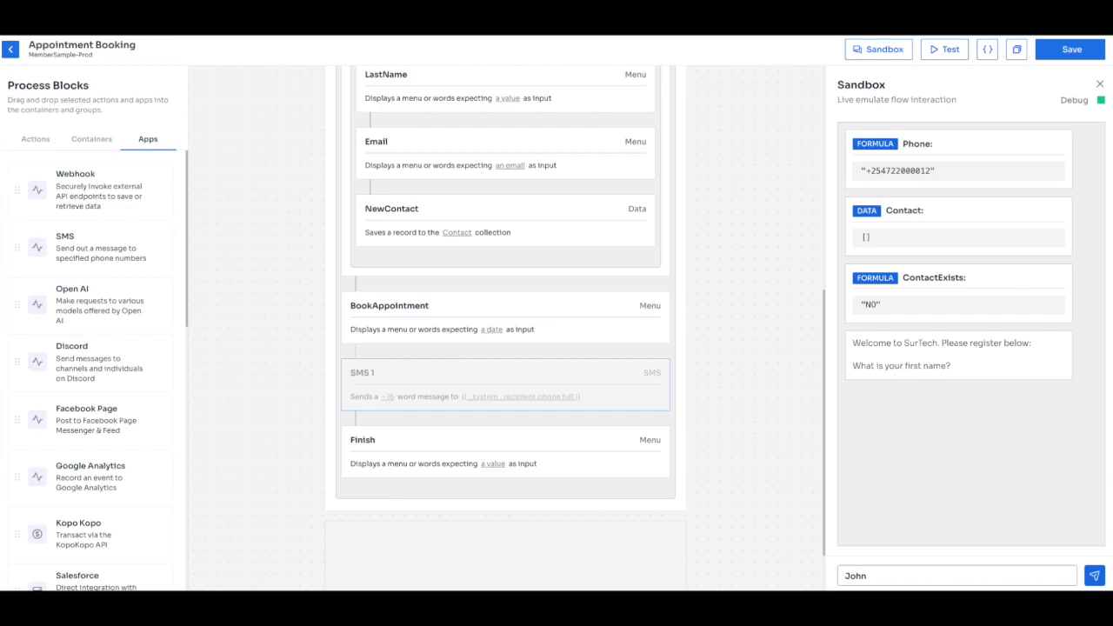
key(Return)
key(Return)
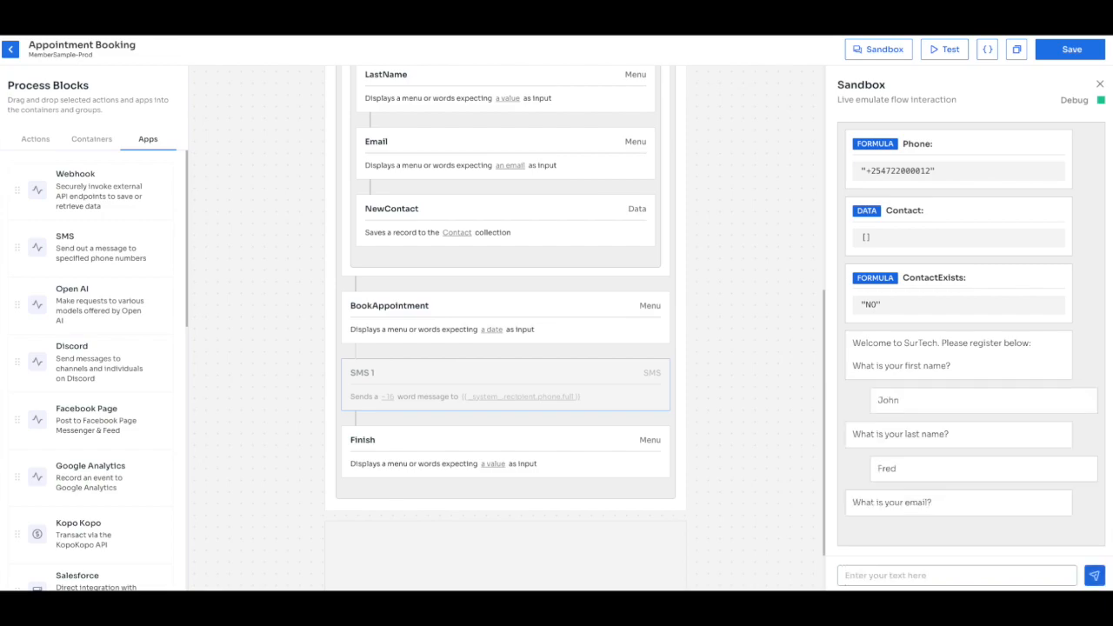
key(Return)
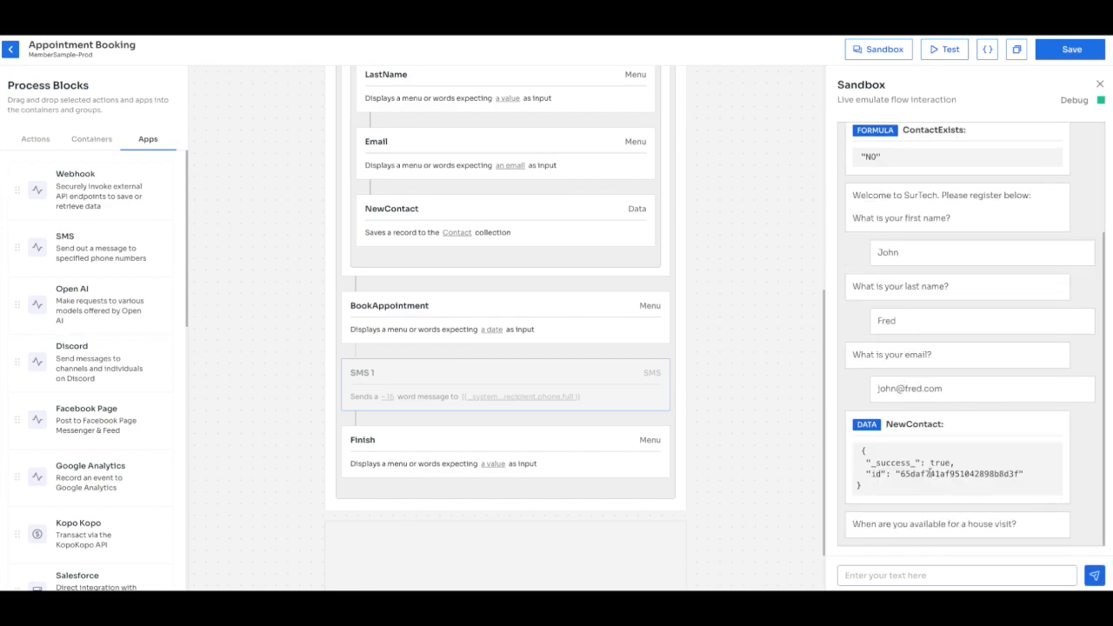
drag(863, 488, 864, 447)
click(973, 464)
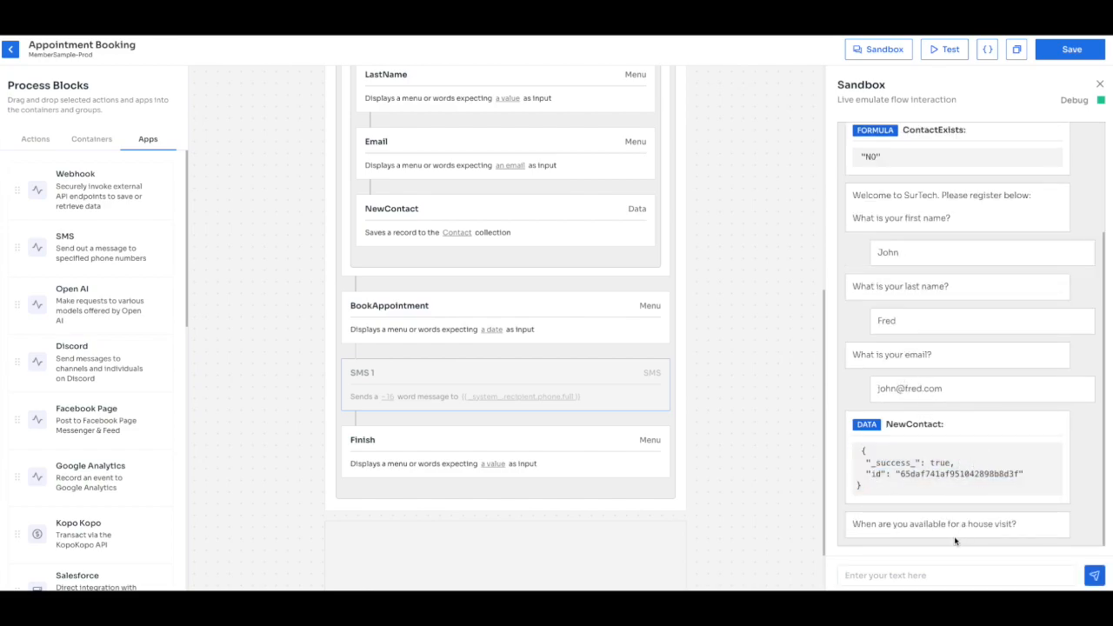
click(931, 577)
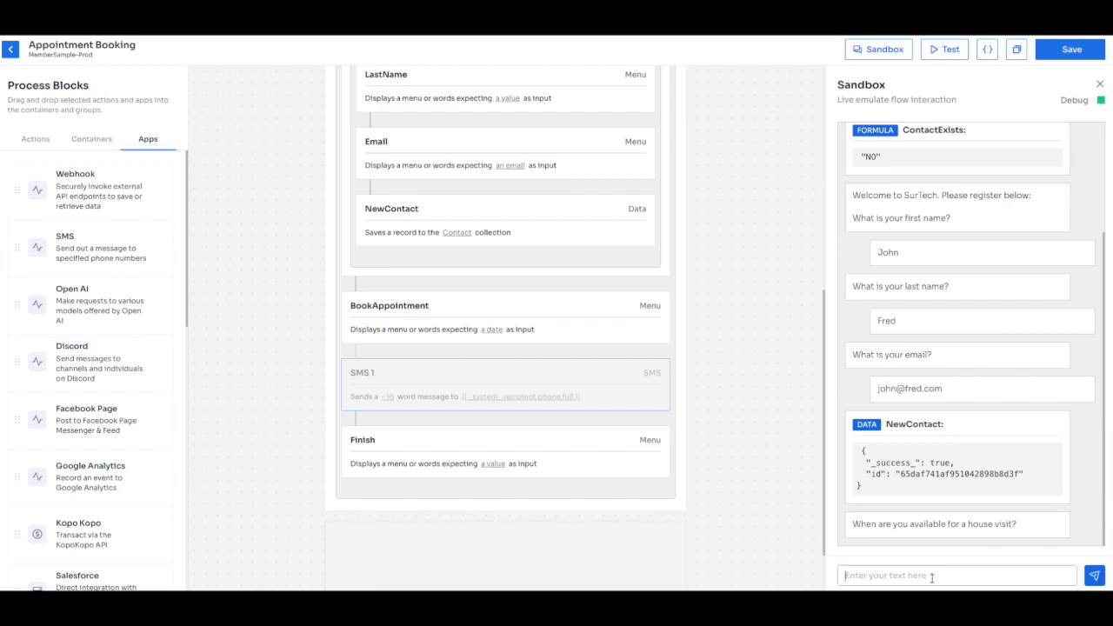
text(02-09-0)
key(BackSpace)
text(2024)
key(Return)
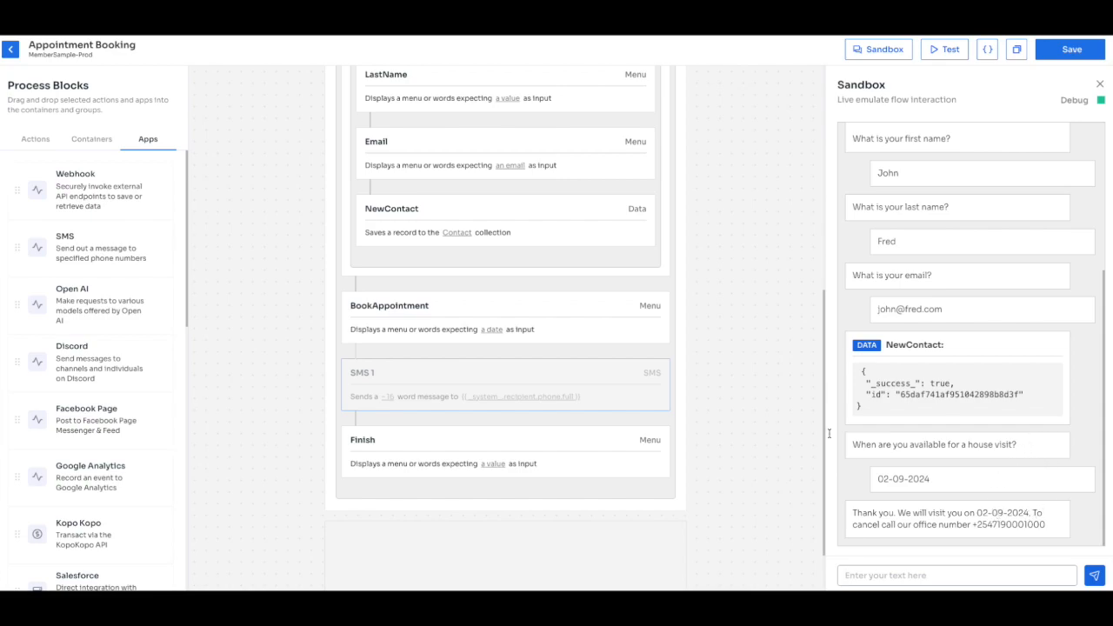
Delete the SMS 1 step from the flow.
click(620, 386)
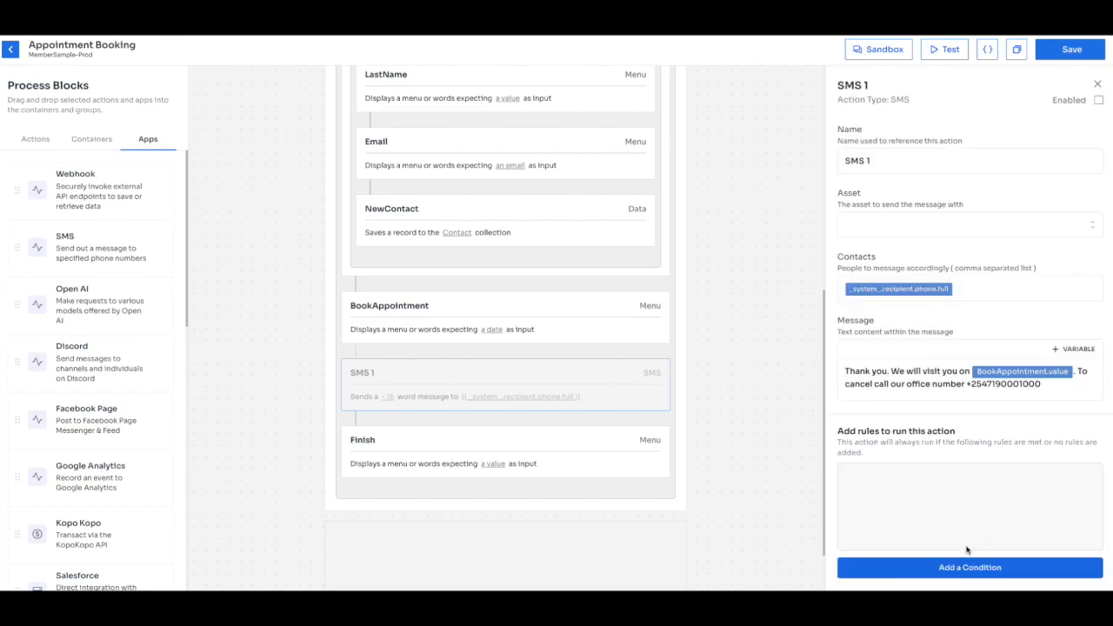
scroll(970, 551, down, 1)
click(1035, 578)
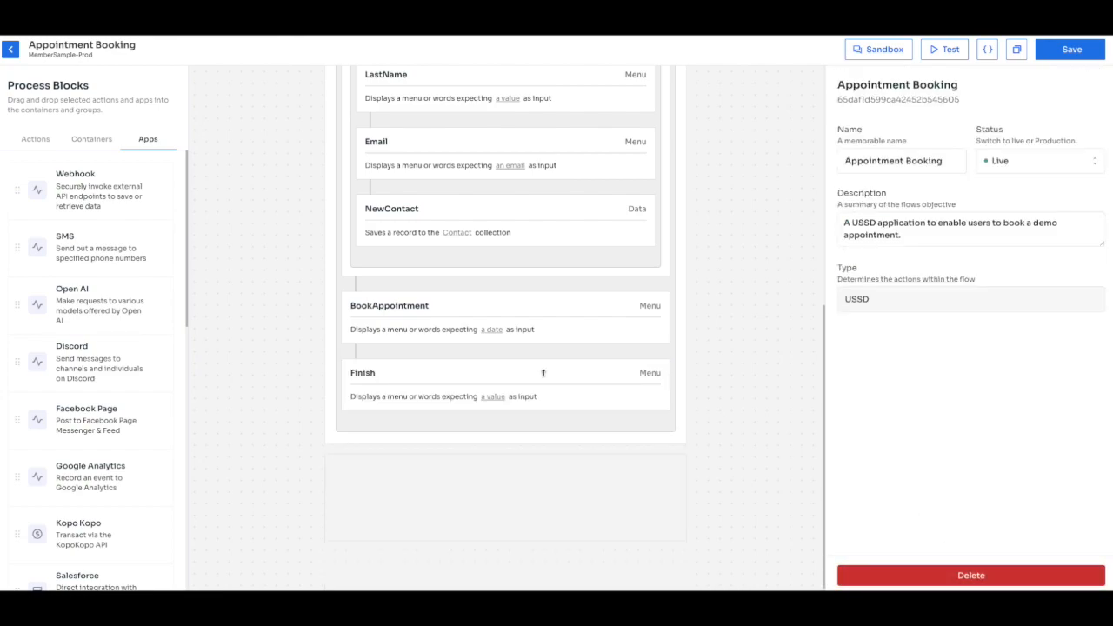
click(453, 313)
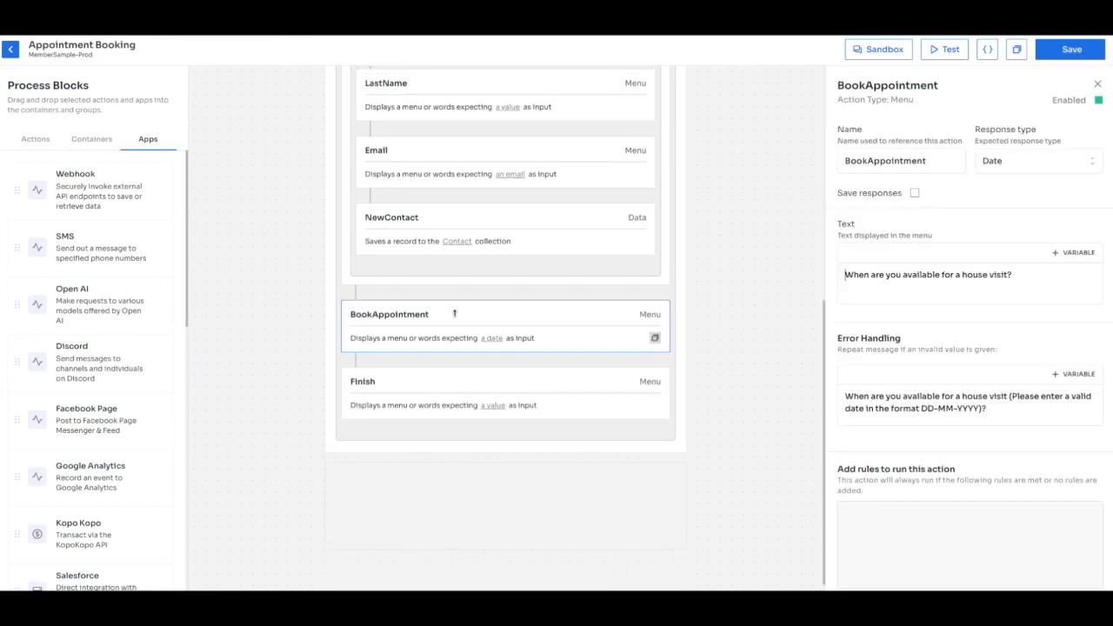
click(537, 397)
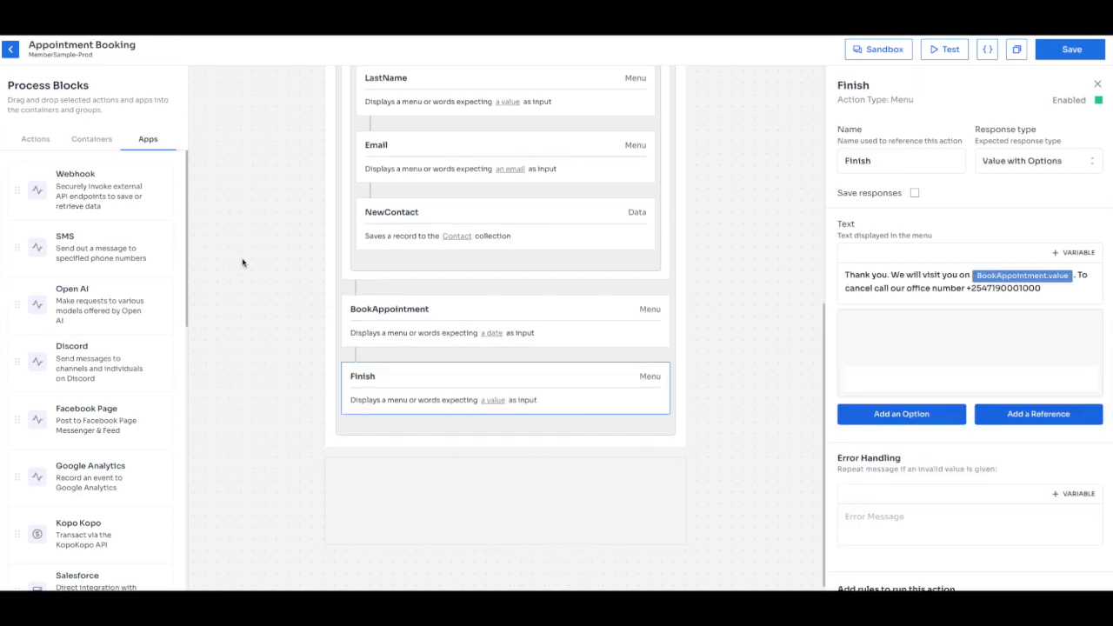
Insert a Formula block, rename it Name, and move it above BookAppointment.
mouse_move(117, 236)
click(35, 139)
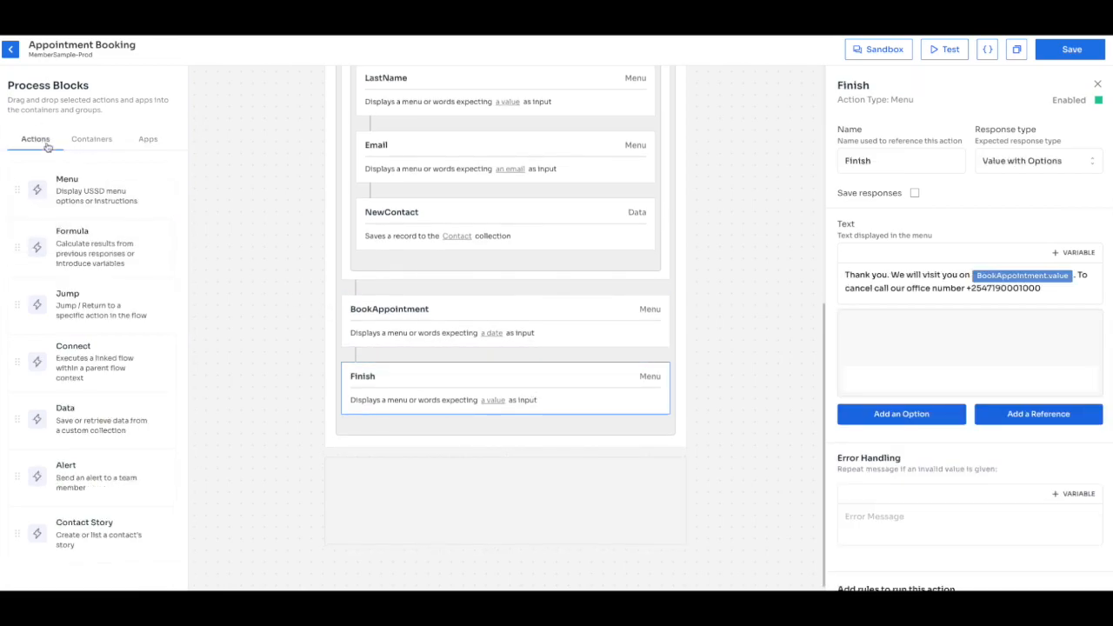
drag(87, 240, 465, 365)
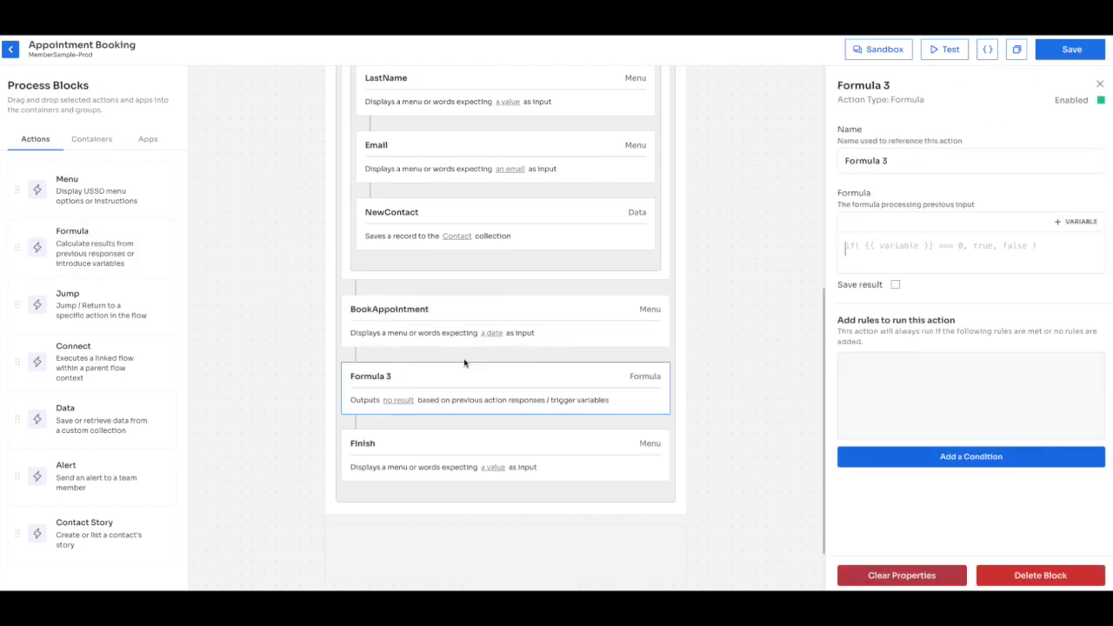
triple_click(903, 154)
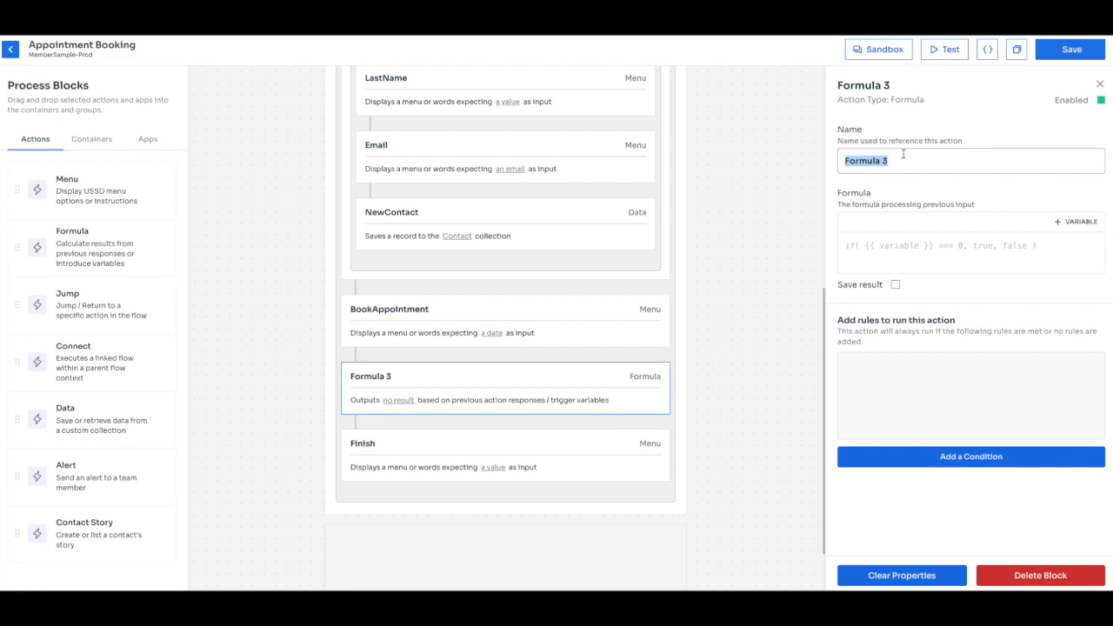
text(Name)
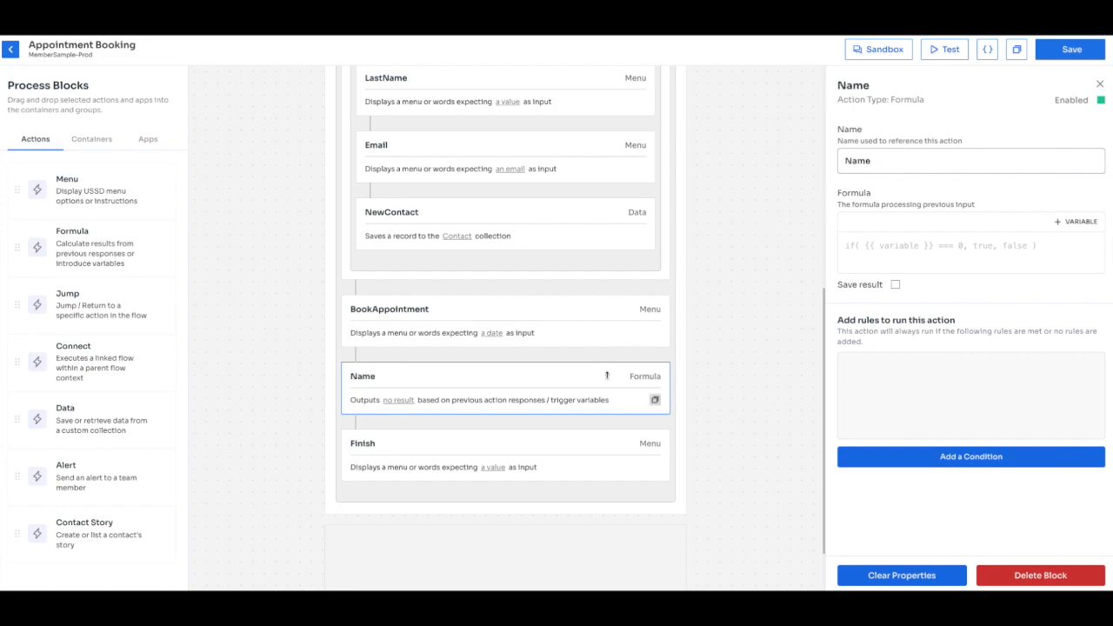
drag(608, 374, 608, 294)
click(600, 309)
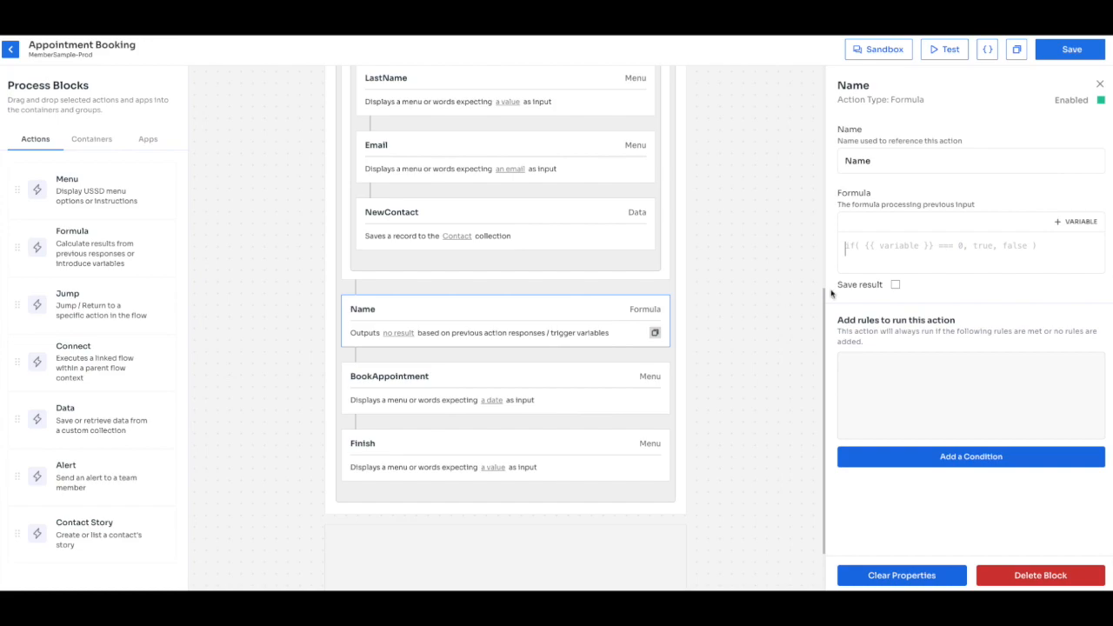
Start the Name formula with Contact[0].name followed by the ?? operator.
click(863, 273)
text({{)
key(BackSpace)
key(BackSpace)
click(1063, 223)
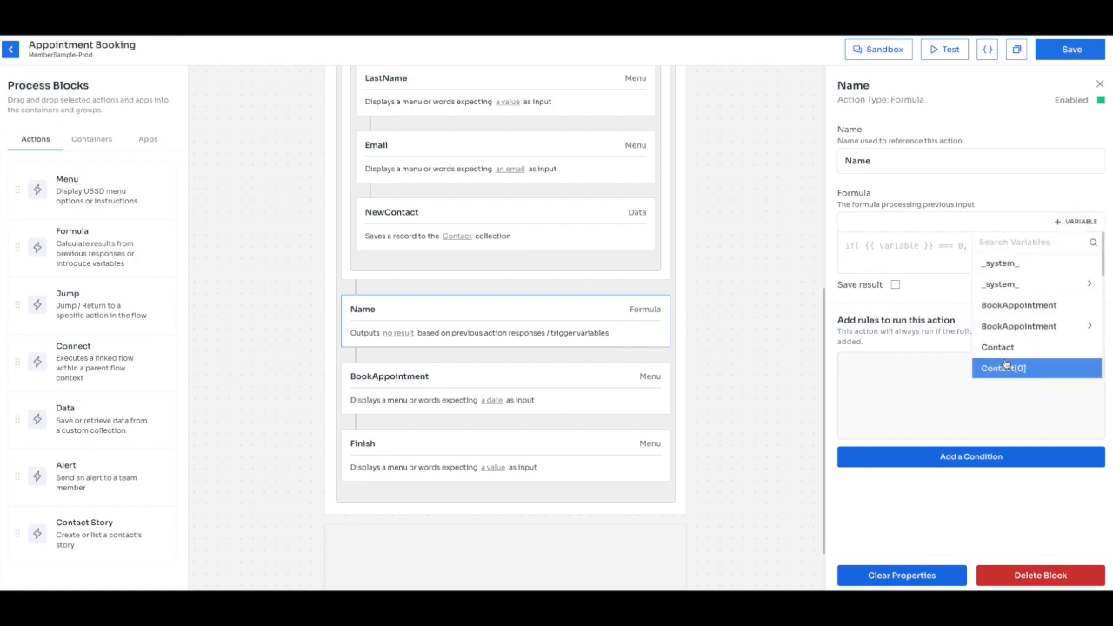
scroll(1006, 365, down, 1)
click(1013, 350)
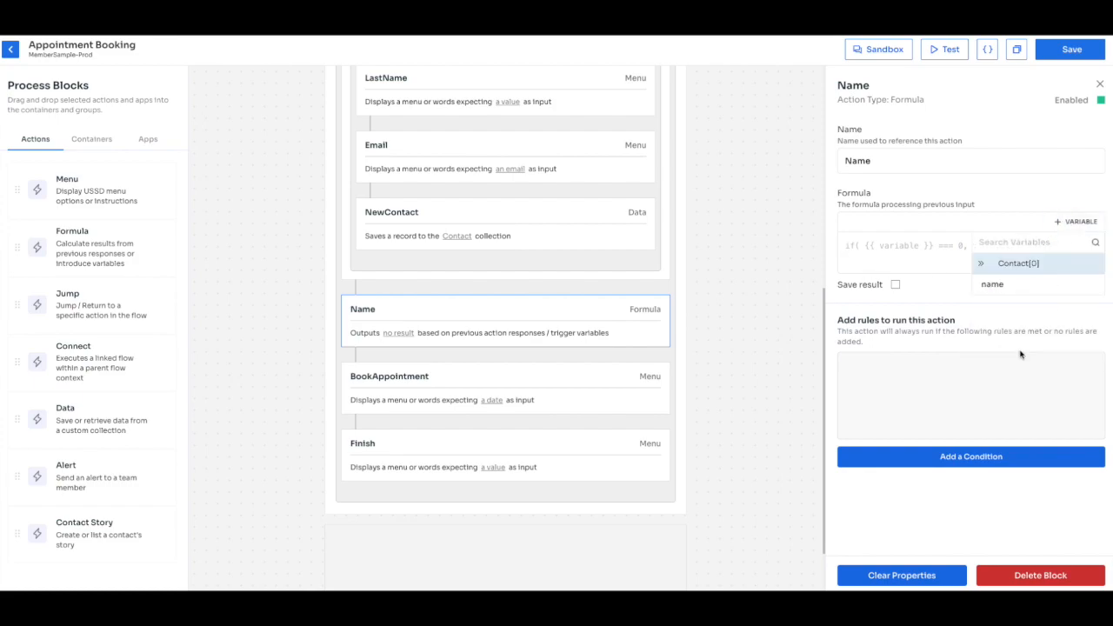
click(1007, 285)
text(?? {)
key(BackSpace)
Add the fallback FirstName.value + " " + LastName.value to the formula.
click(1078, 222)
scroll(1035, 322, down, 3)
scroll(1031, 314, down, 2)
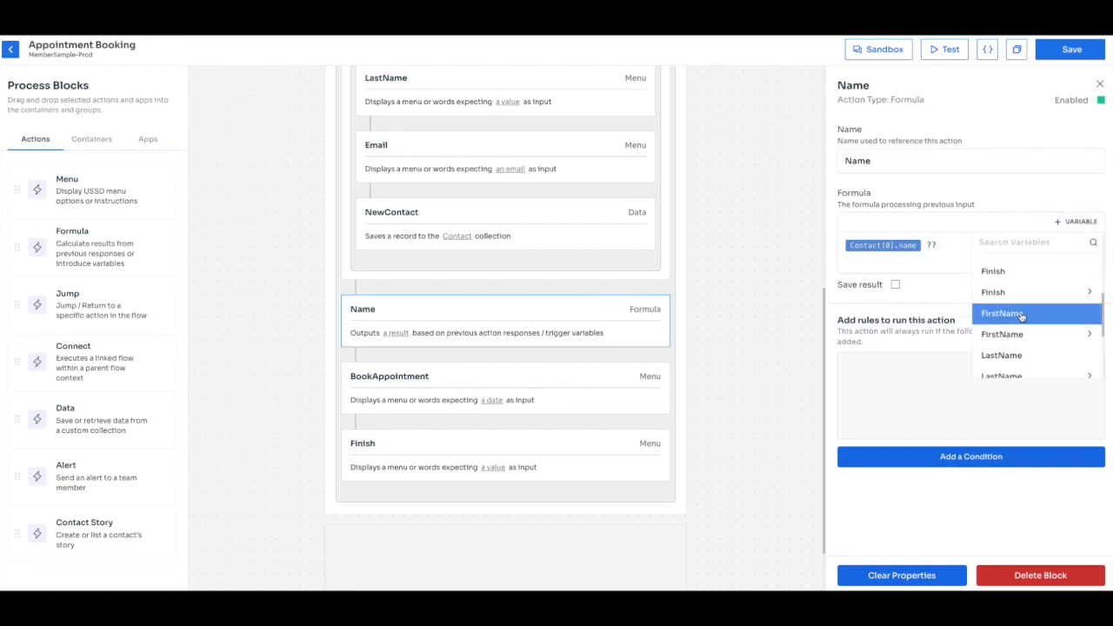
click(1021, 315)
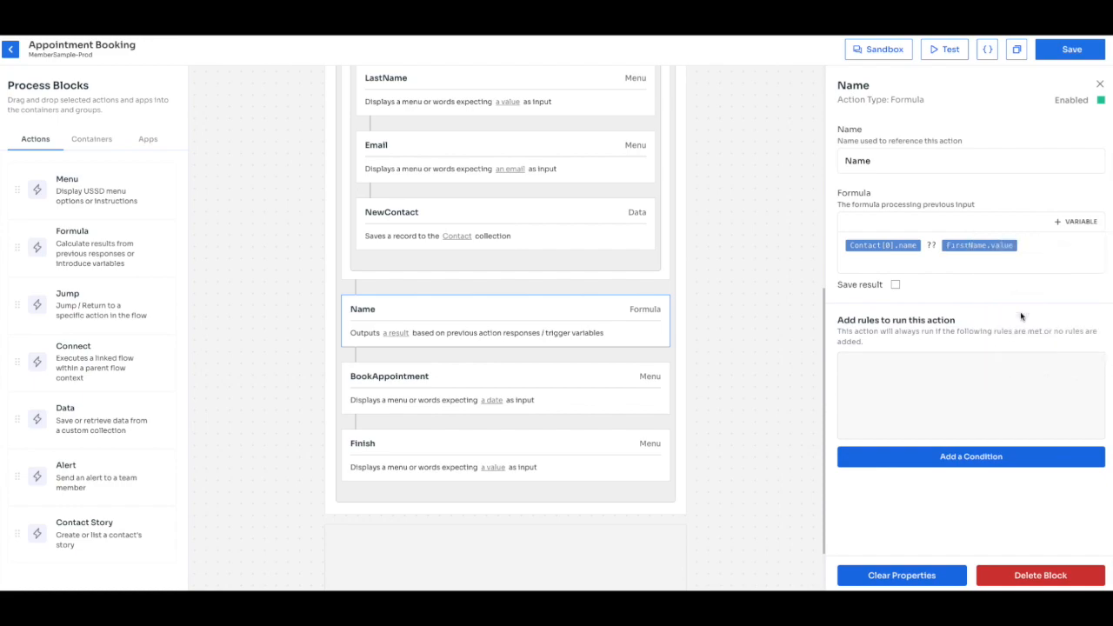
text("")
text( +" "+)
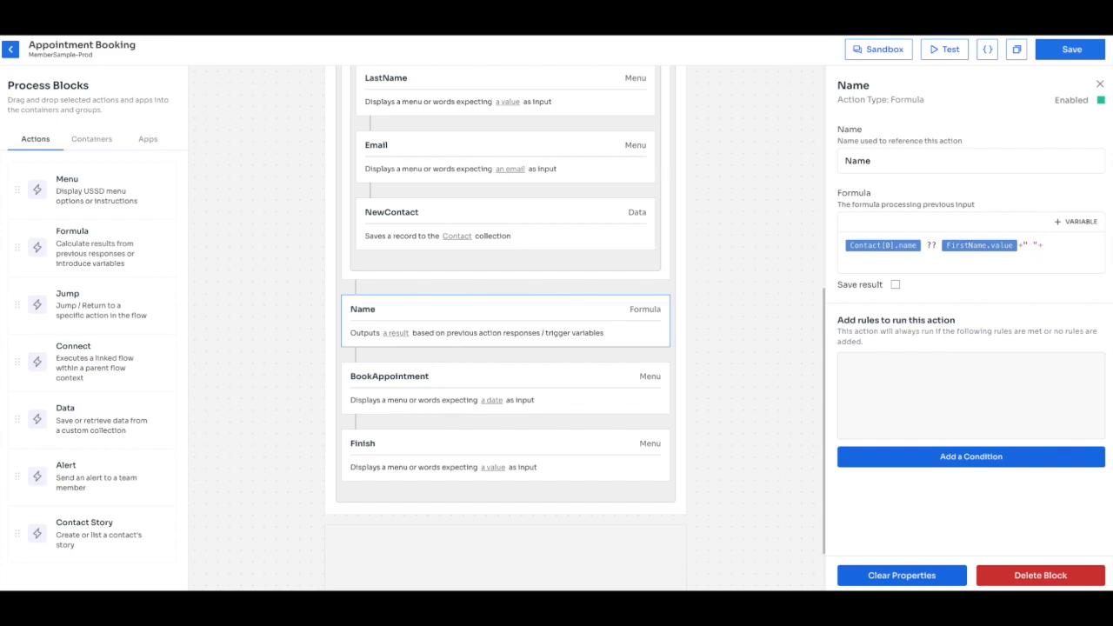
click(1078, 222)
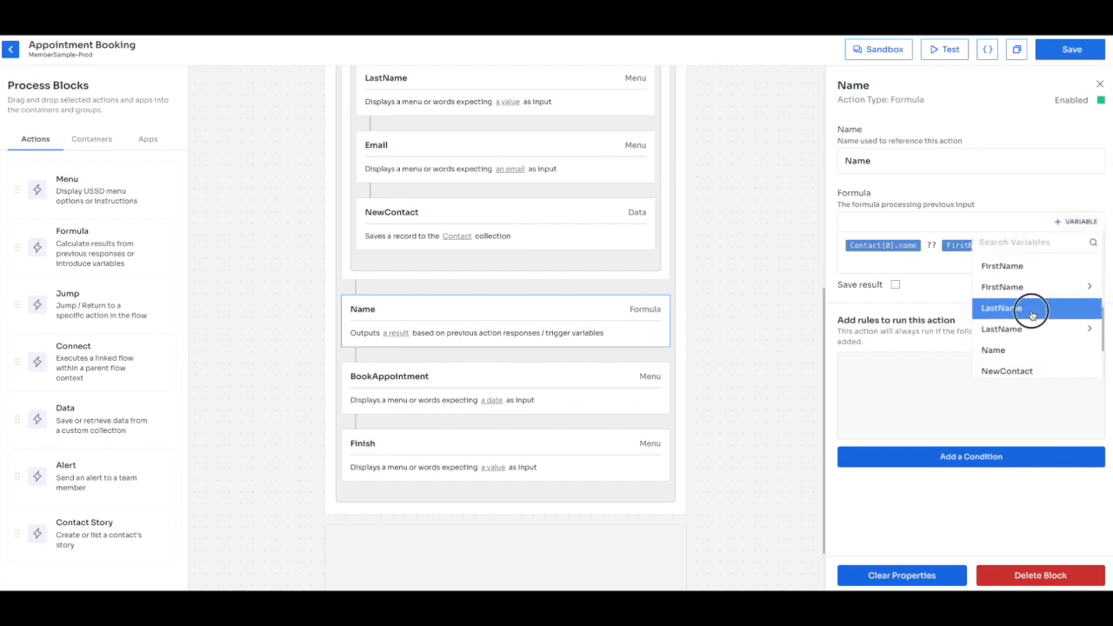
click(1034, 311)
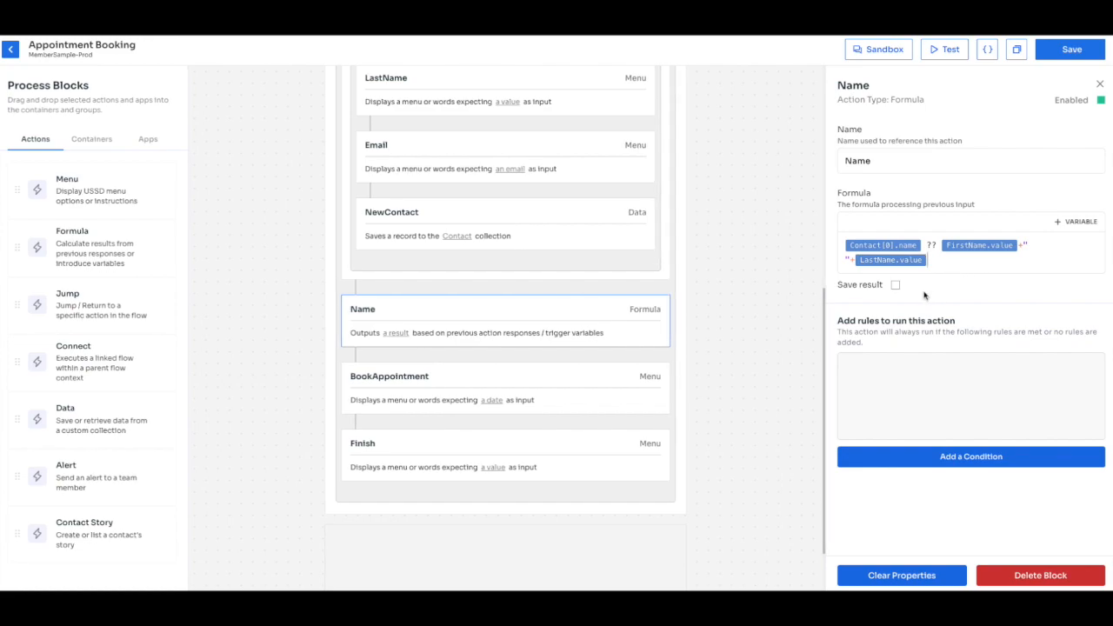
scroll(454, 243, up, 5)
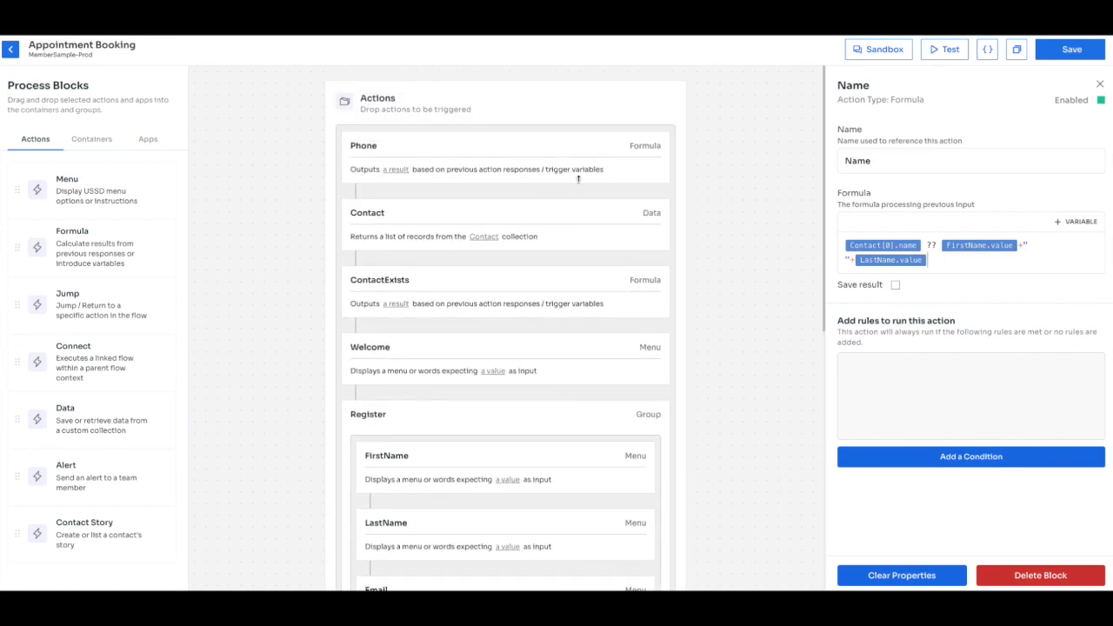
Enable Save result on the Name block and Save responses on the BookAppointment block.
click(571, 154)
scroll(554, 279, down, 6)
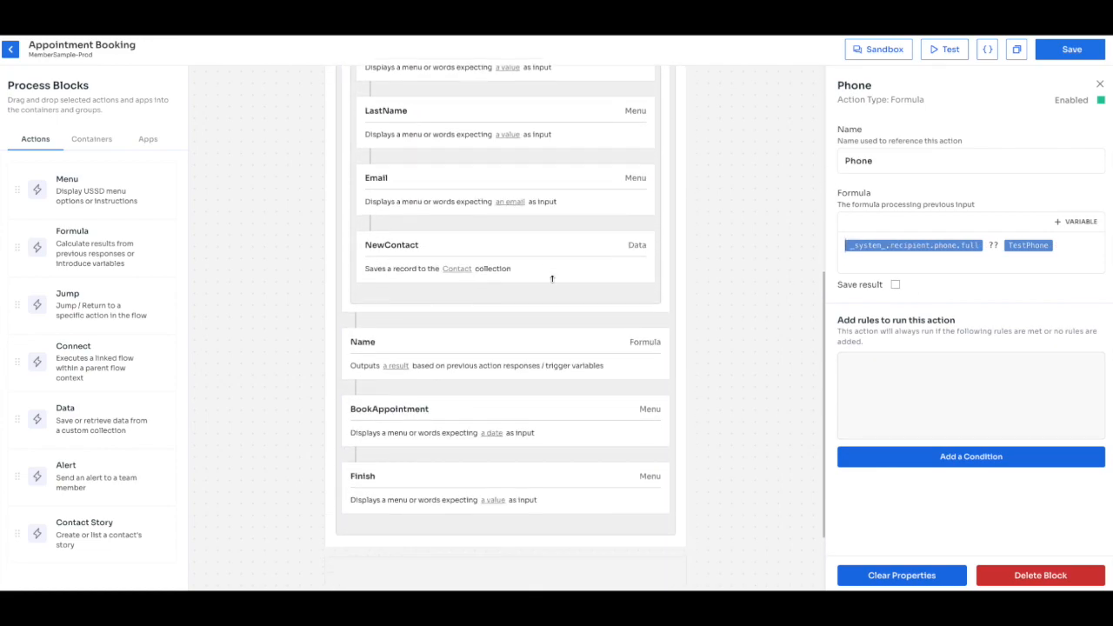
click(506, 232)
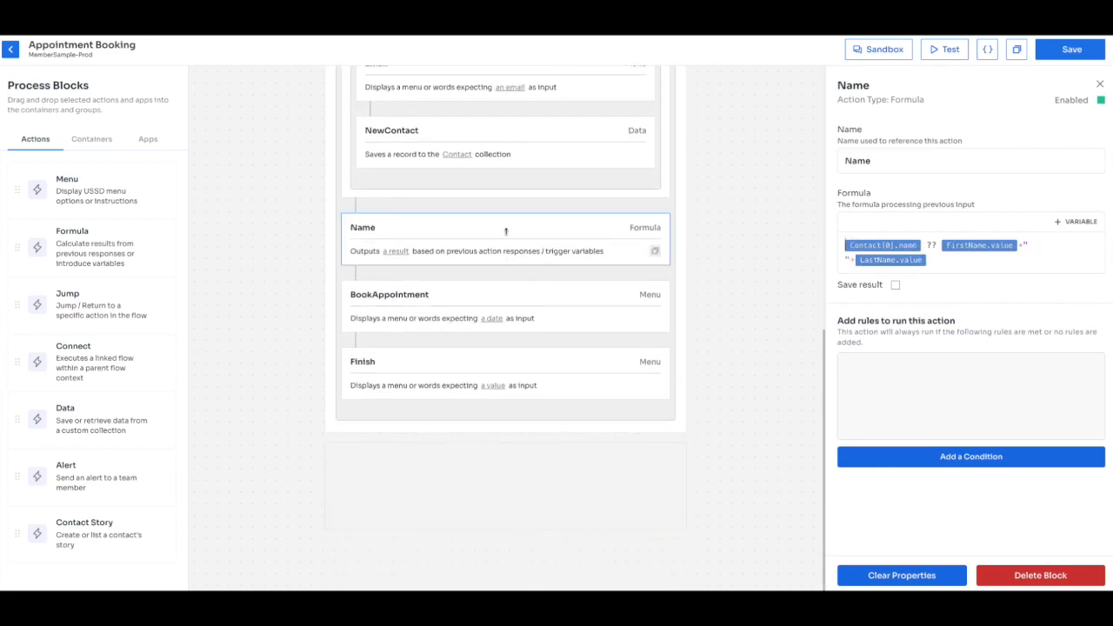
click(896, 286)
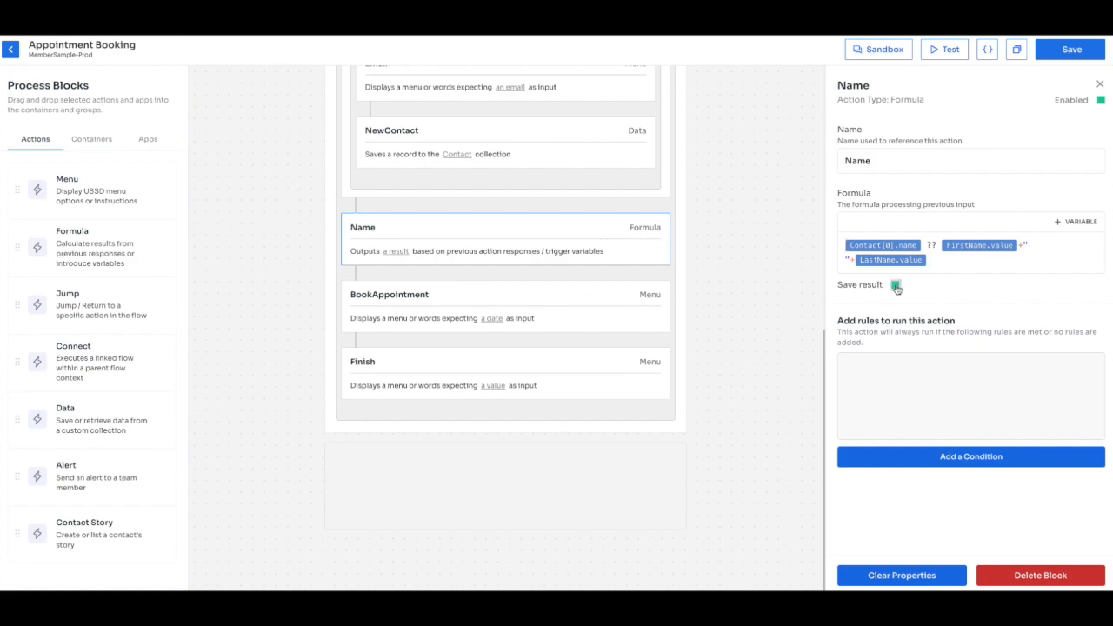
click(608, 314)
scroll(912, 406, down, 2)
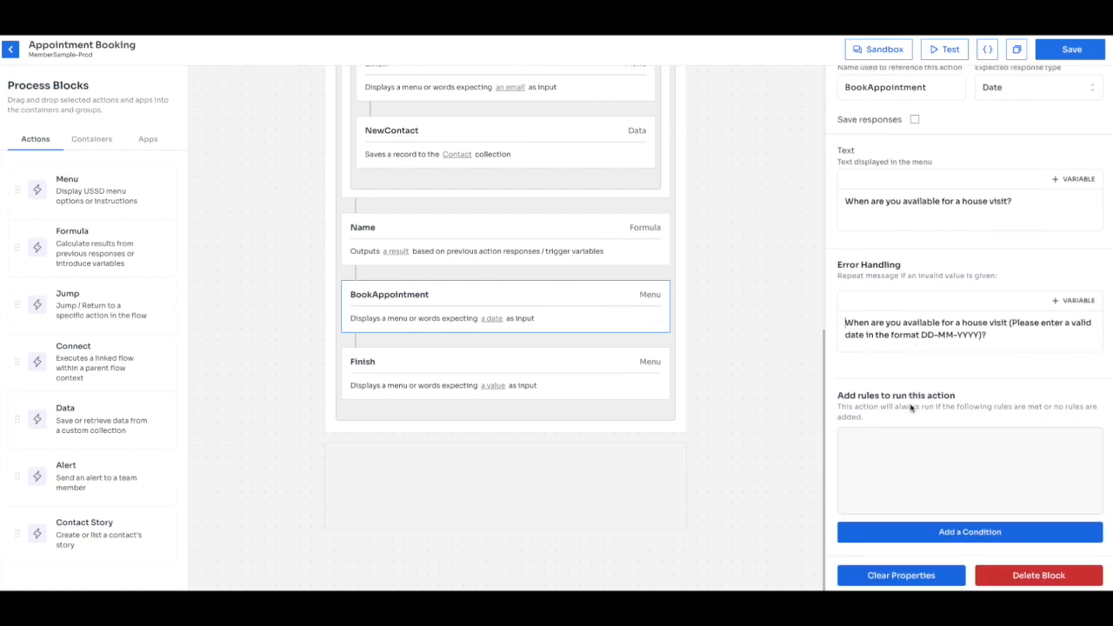
click(915, 120)
Enable Save result on the Phone block and review the Name and BookAppointment settings.
scroll(628, 253, up, 6)
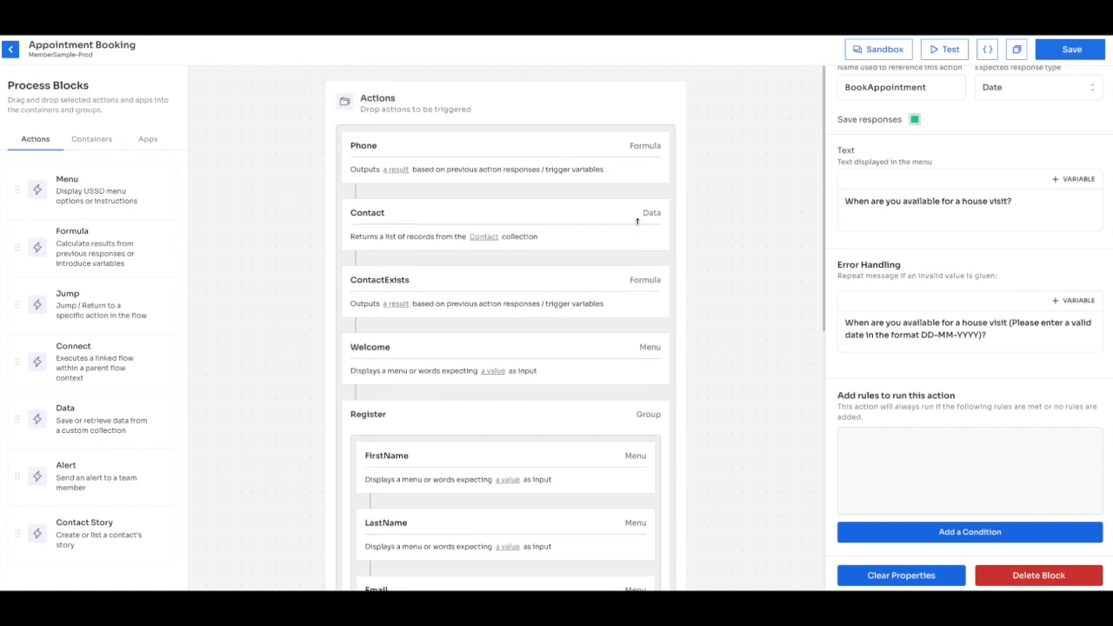
click(634, 166)
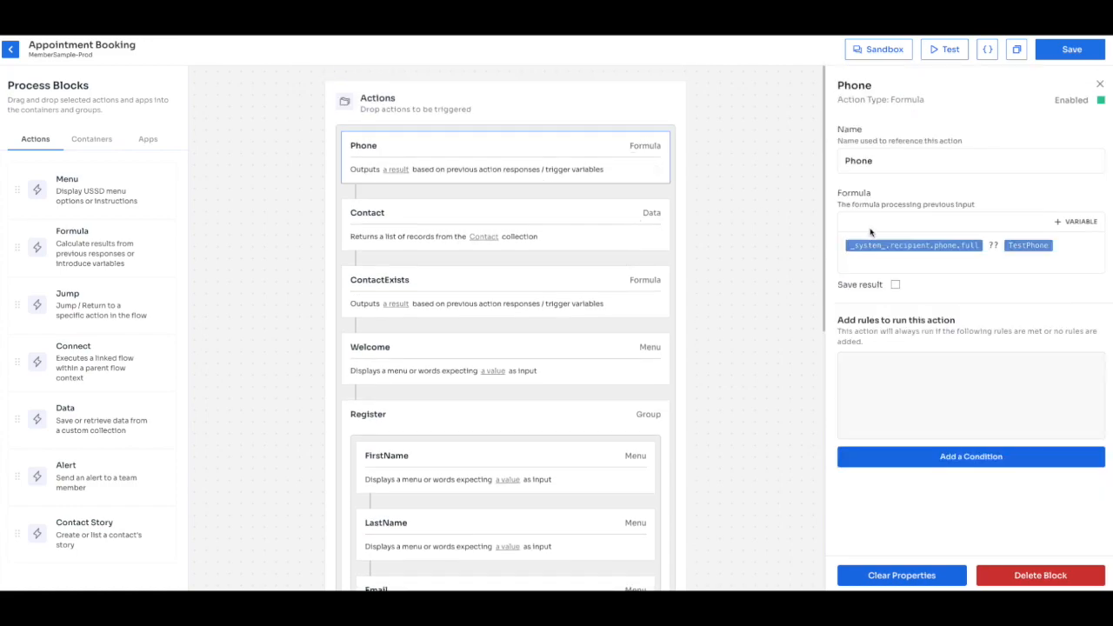
click(896, 285)
scroll(455, 379, down, 5)
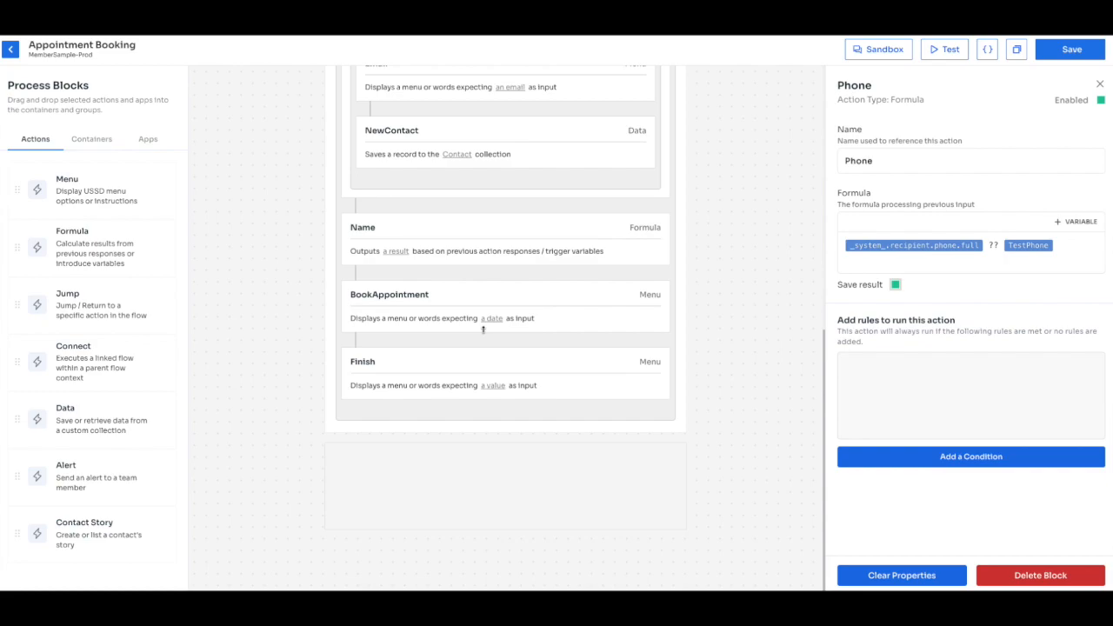
click(532, 250)
click(525, 296)
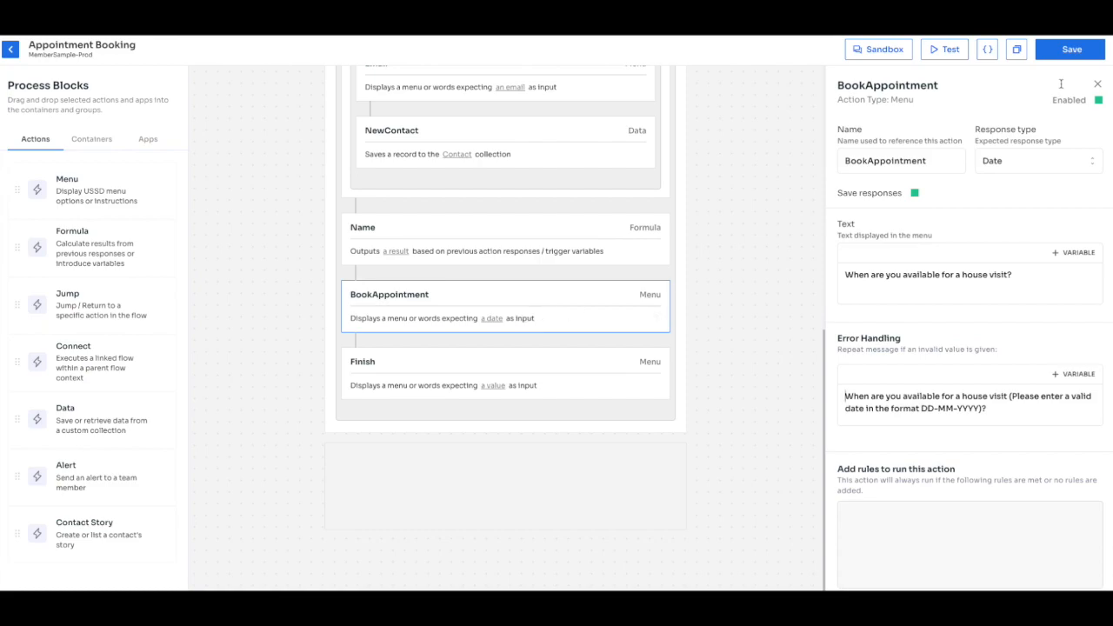
Save the flow and change the test phone number's last digit to 1.
click(1078, 52)
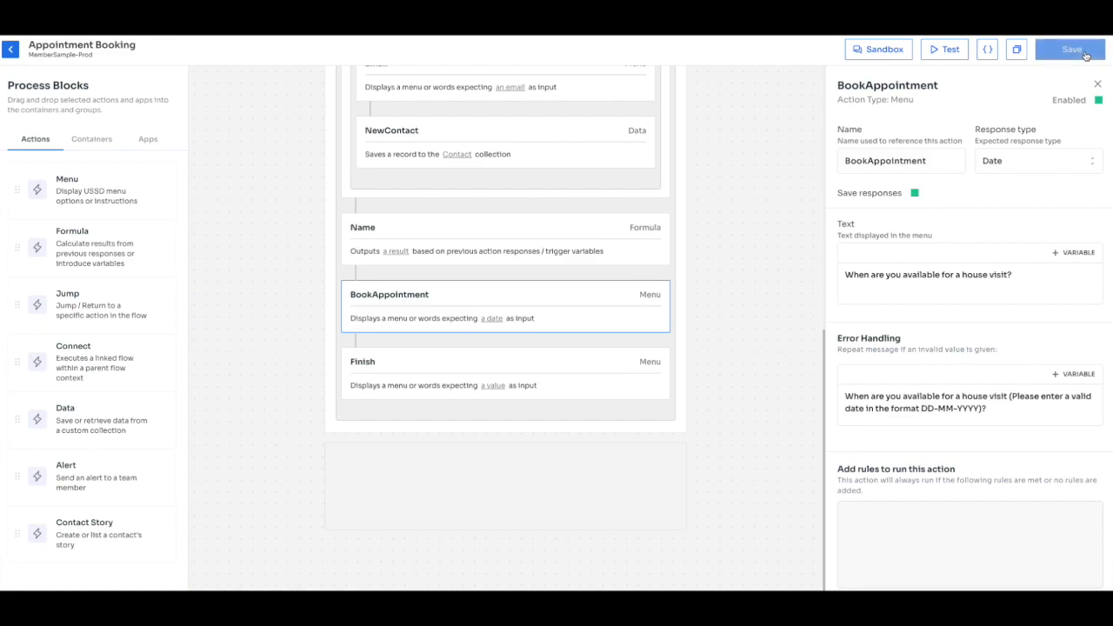
click(949, 50)
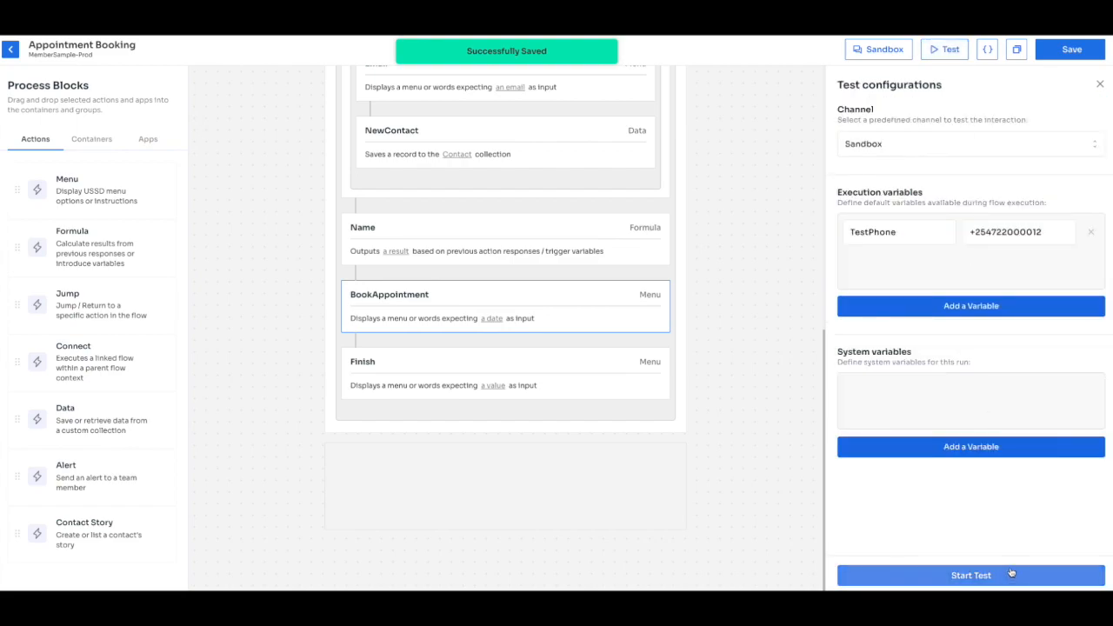
click(1051, 231)
key(BackSpace)
text(1)
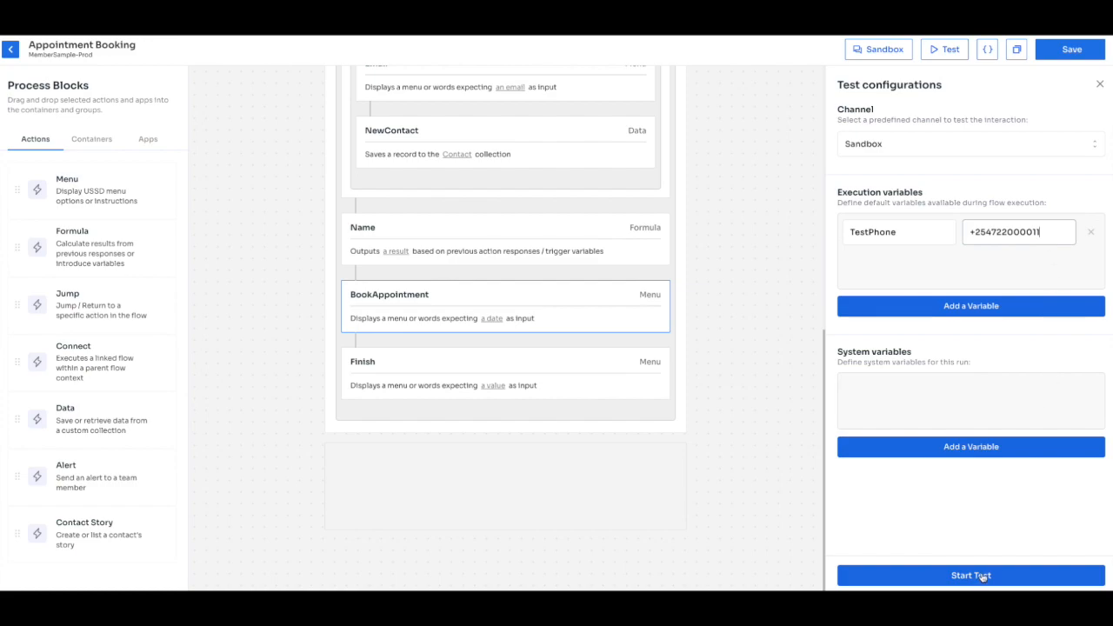
Run the Sandbox test, choosing option 1 and booking a visit on 09-09-2024.
click(983, 575)
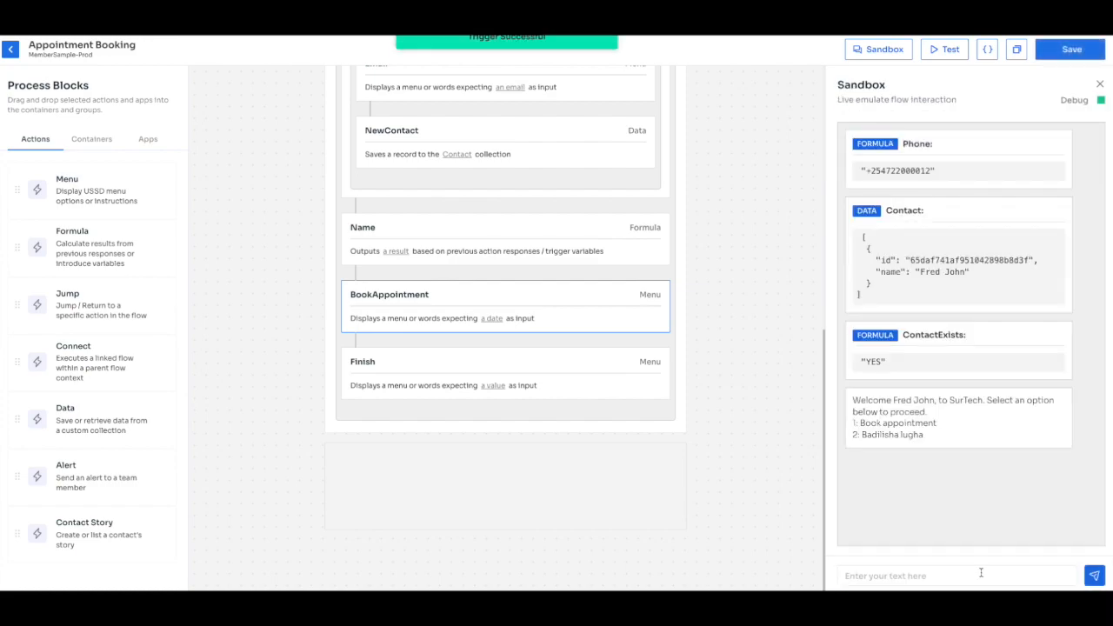
click(977, 576)
text(1)
key(Return)
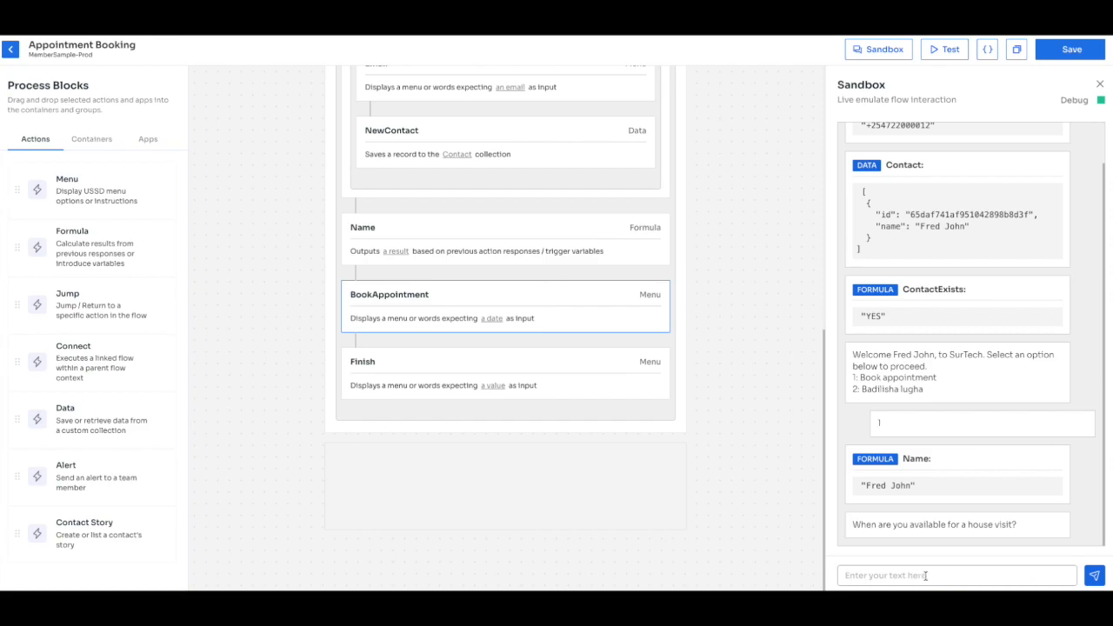
text(09-09-2024)
click(1094, 574)
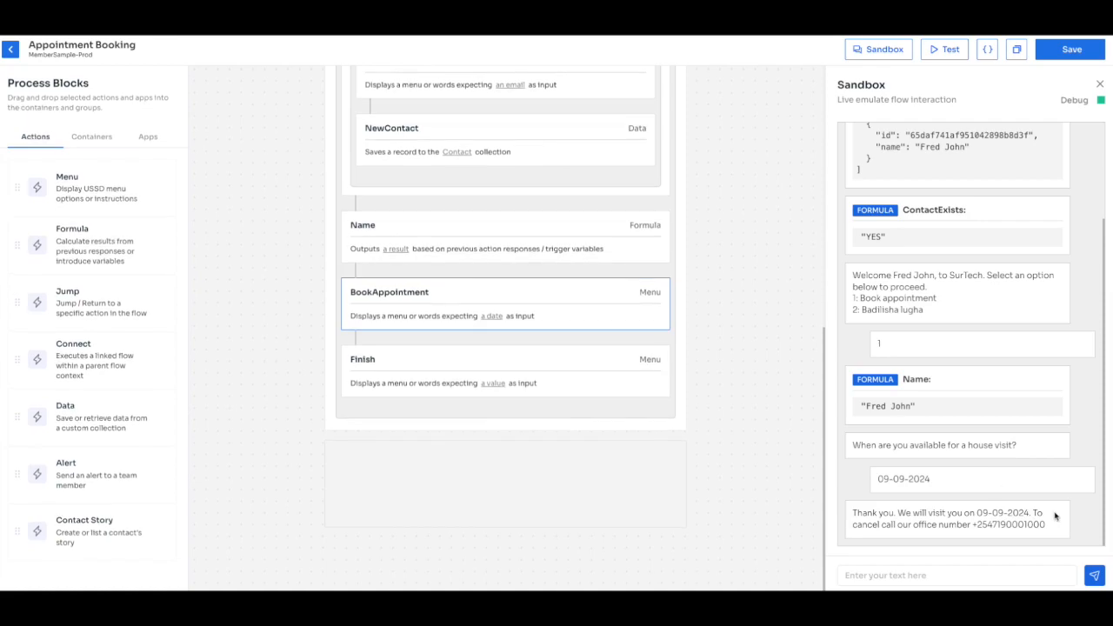
Change the test phone number again, ending it with 21.
click(948, 53)
click(1039, 232)
key(BackSpace)
key(BackSpace)
text(21)
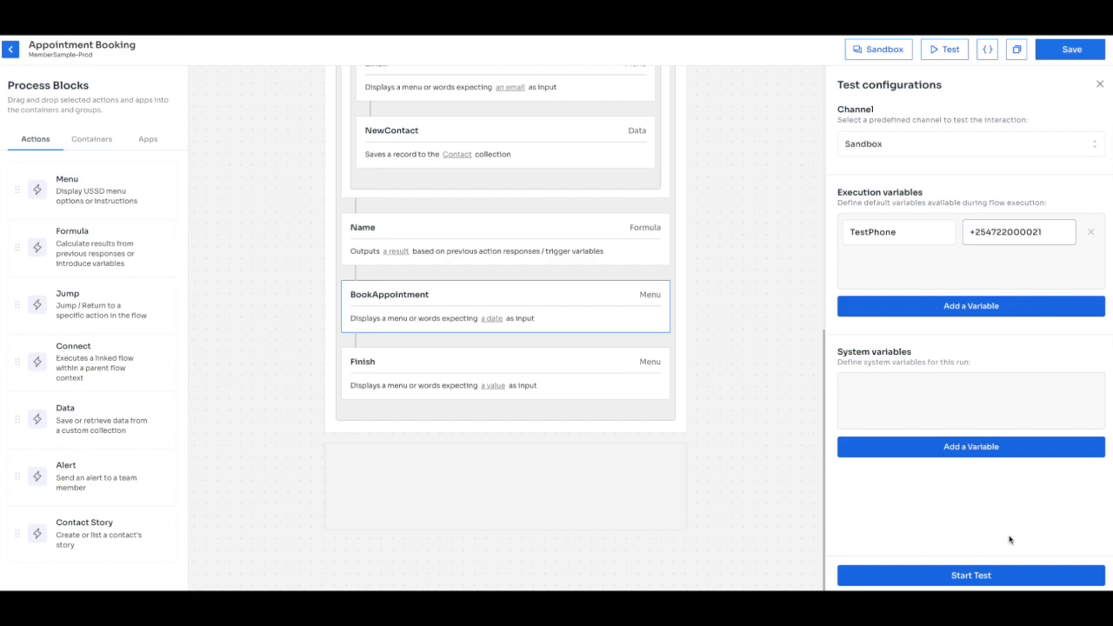
Change the test phone number's last digit to 1, save the flow, and restart the test.
click(1003, 576)
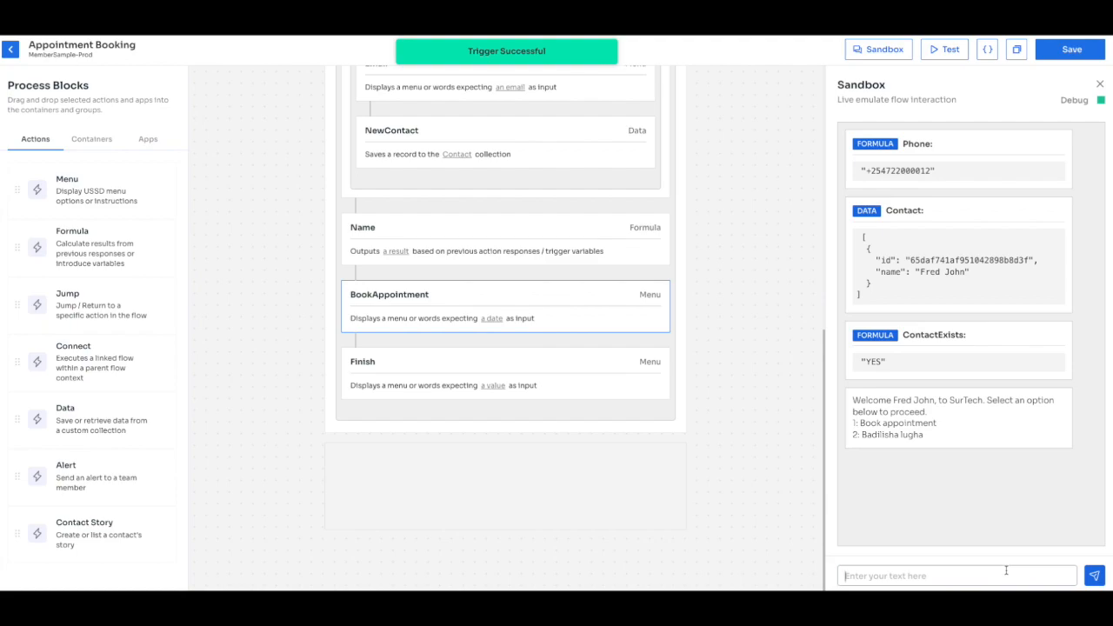
click(941, 52)
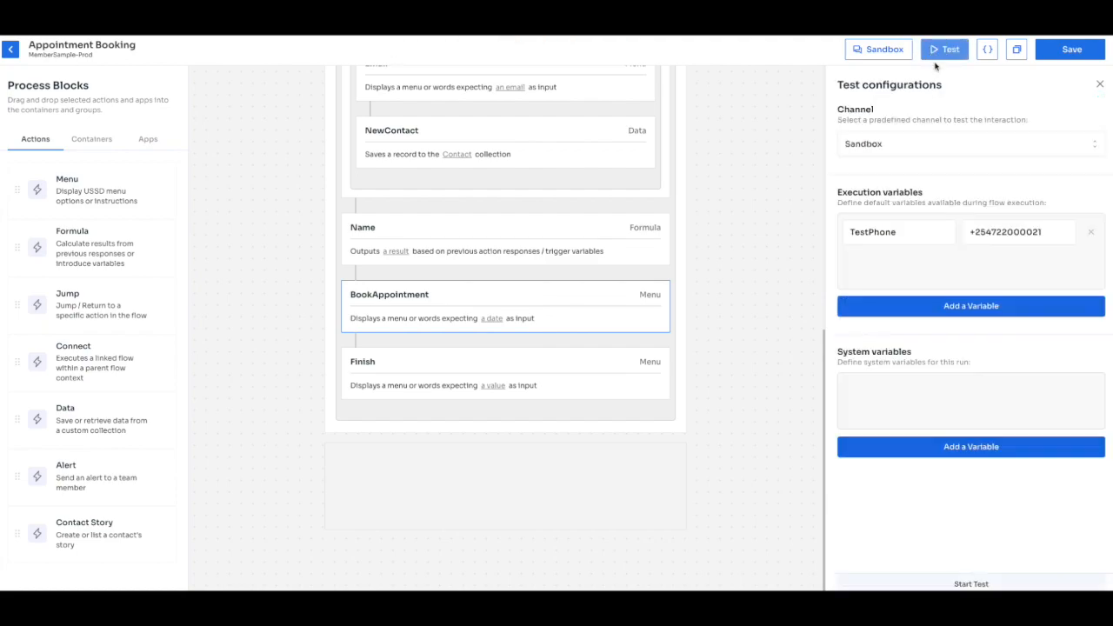
click(1017, 232)
key(BackSpace)
text(1)
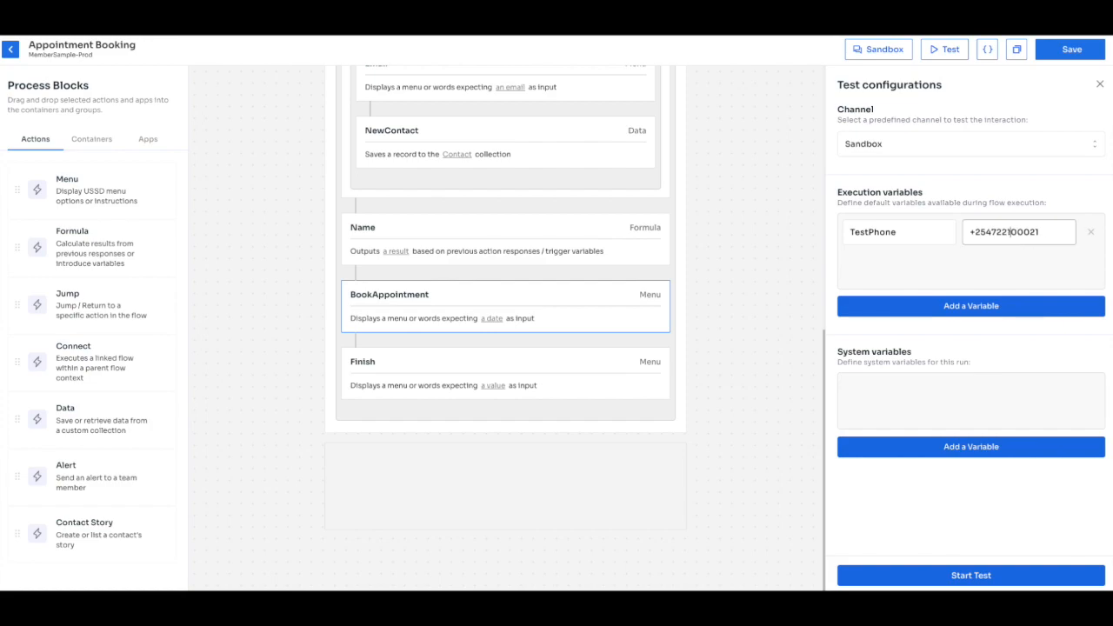
click(1061, 52)
click(973, 575)
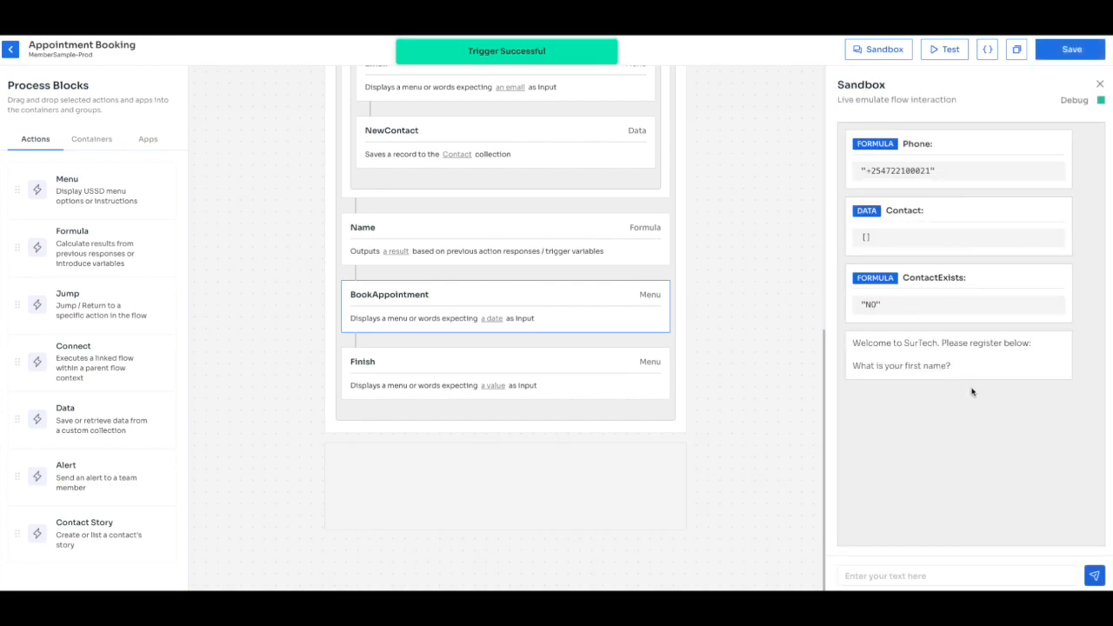
Reply with the new contact's first name, last name, e-mail, and visit date 02-03-2024.
click(945, 575)
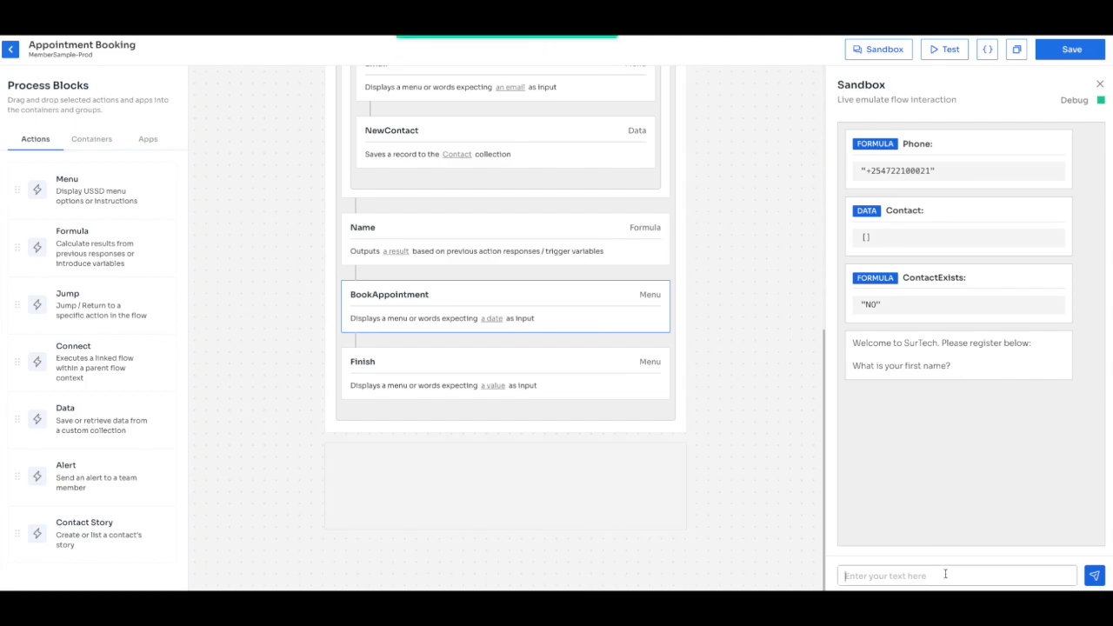
key(Return)
key(Return)
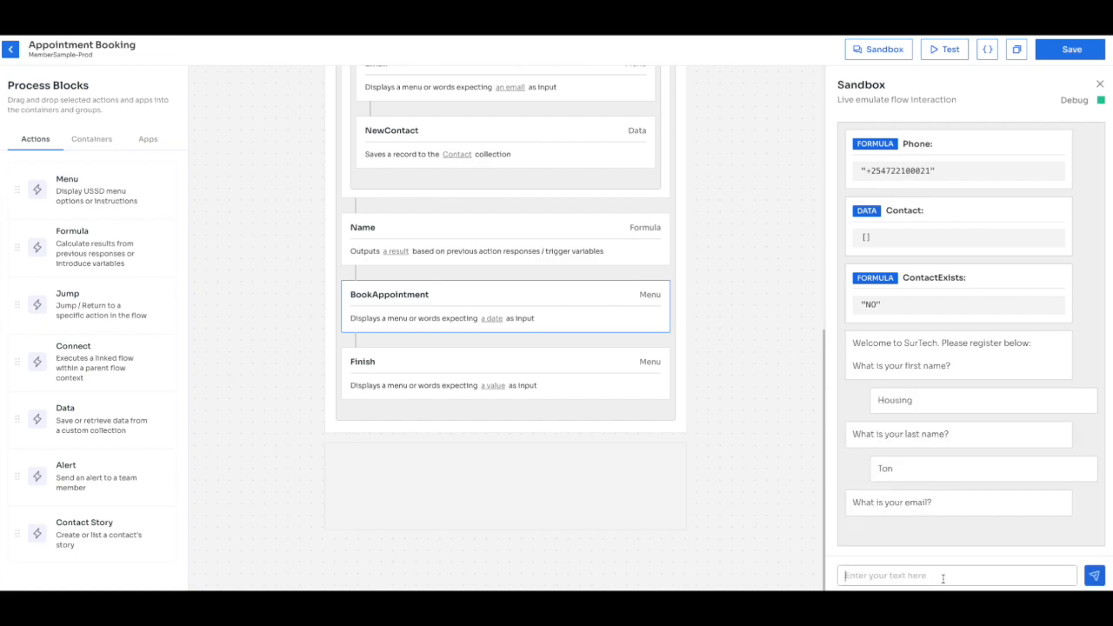
key(Return)
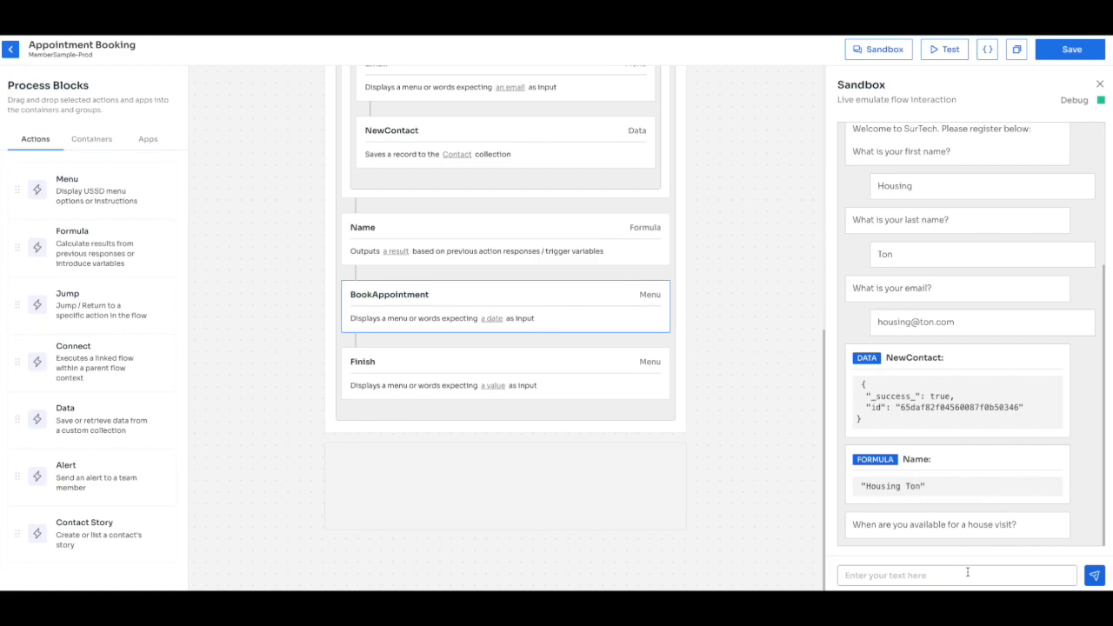
key(Return)
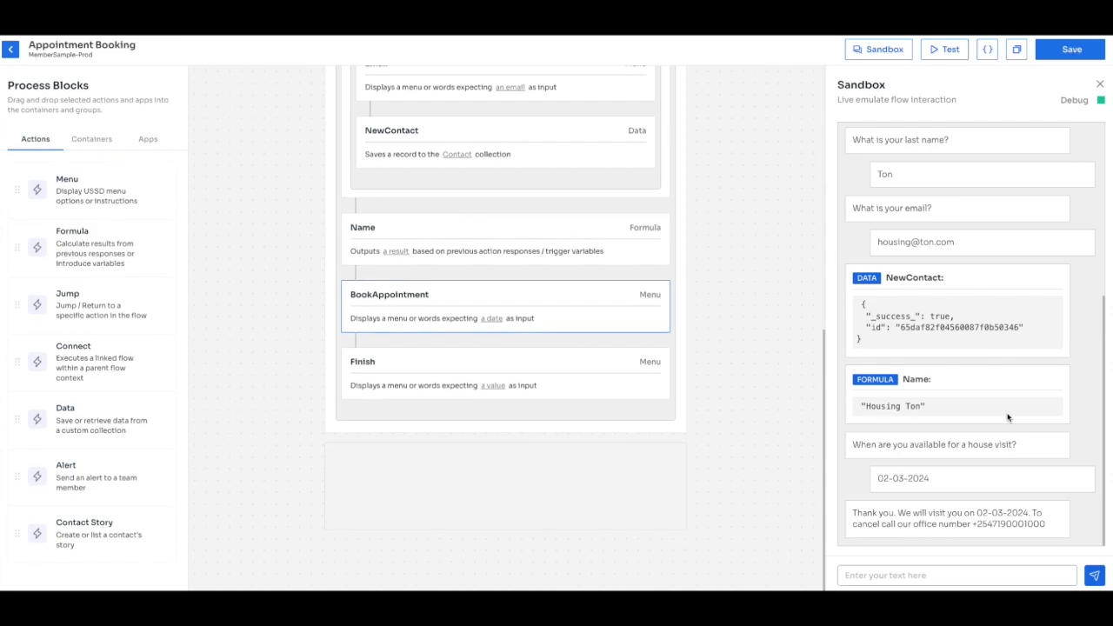
Change the test phone number's last digit to 2, save, and start a new Sandbox test.
click(948, 49)
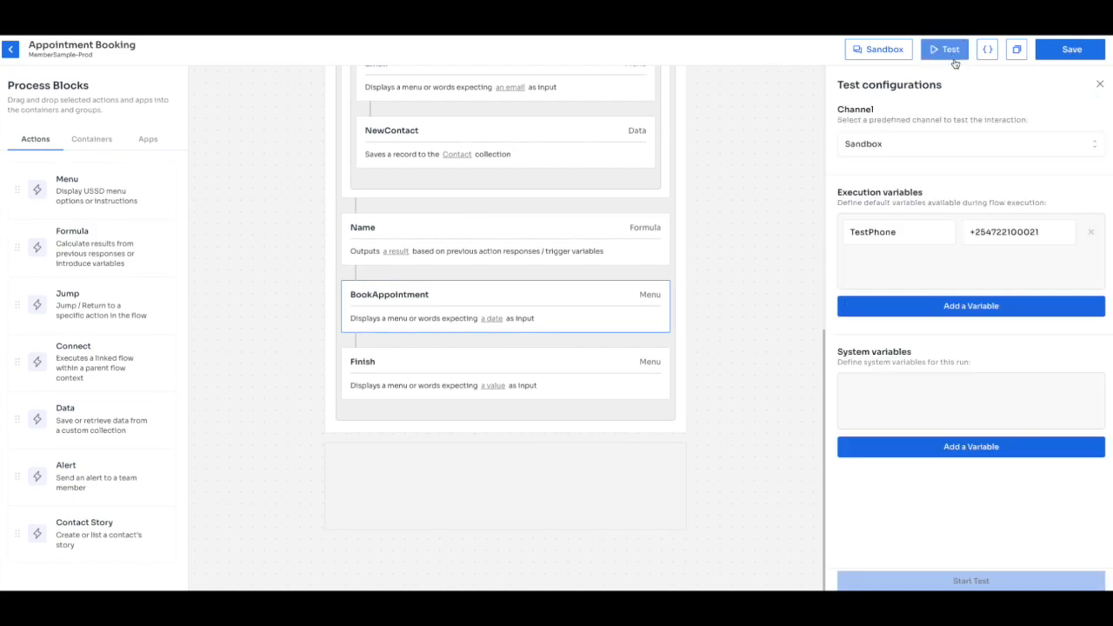
click(1043, 233)
key(BackSpace)
text(2)
click(1066, 51)
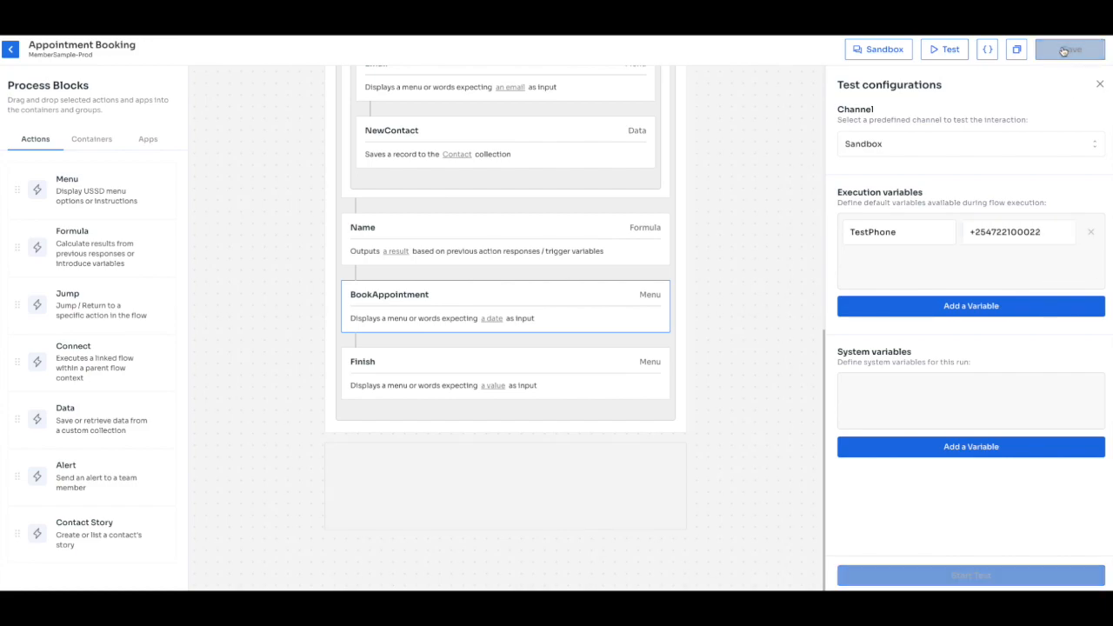
click(974, 577)
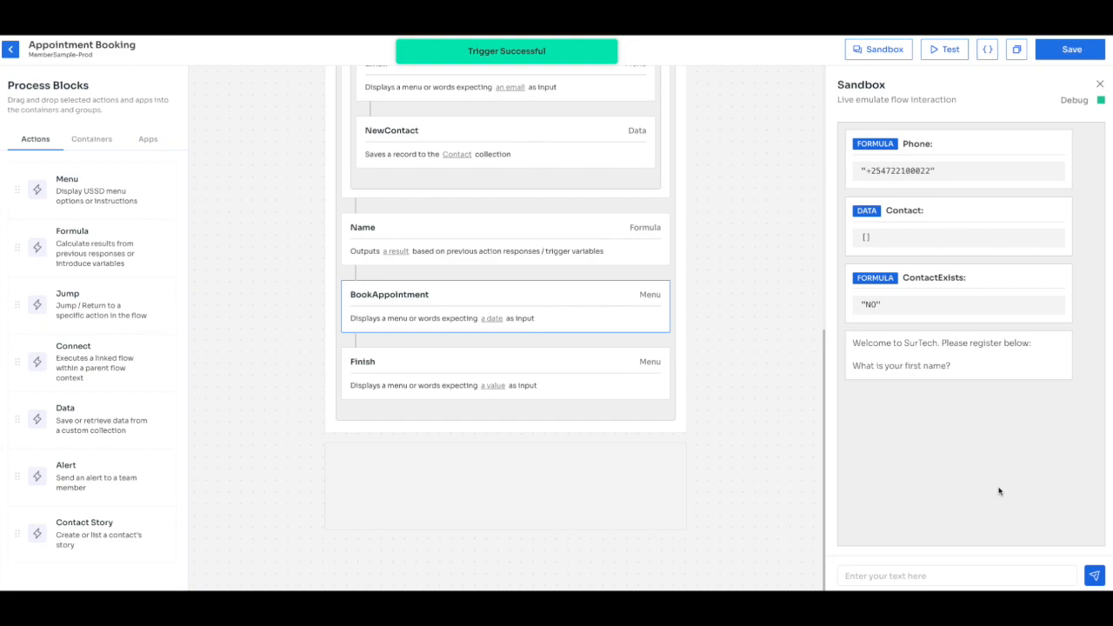
Register the contact's first name, last name and e-mail, book 01-03-2024, then hide debug details.
click(948, 576)
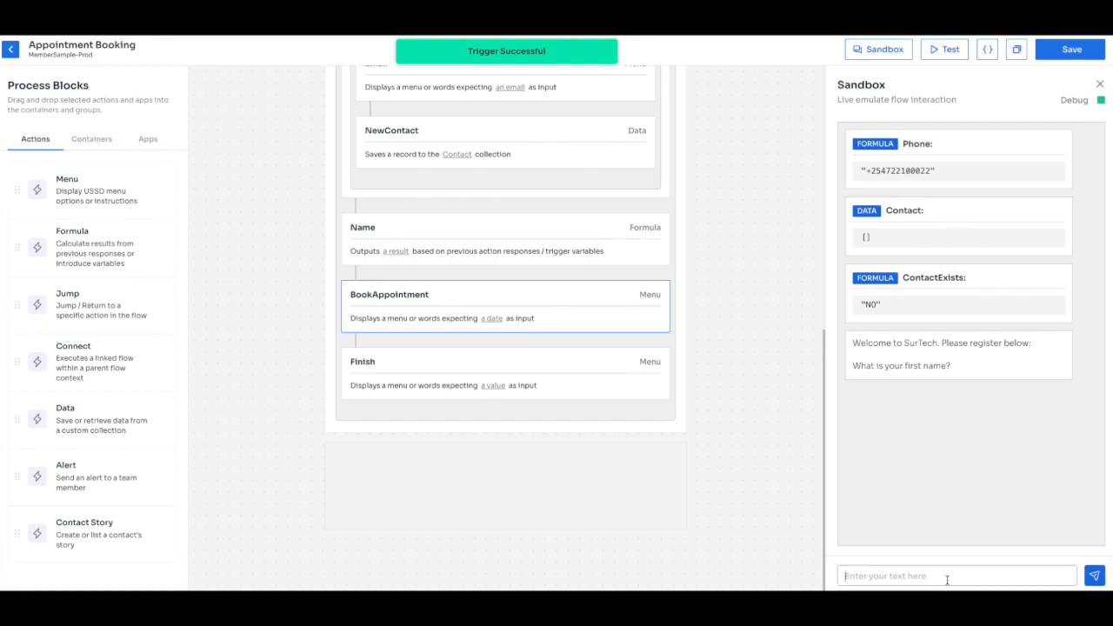
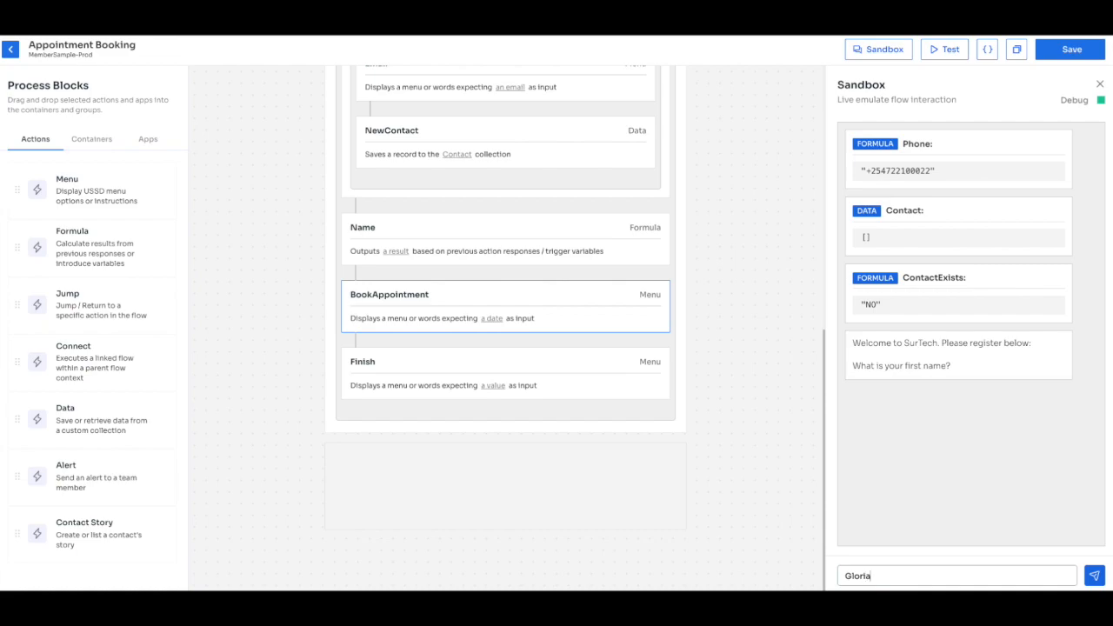
key(Return)
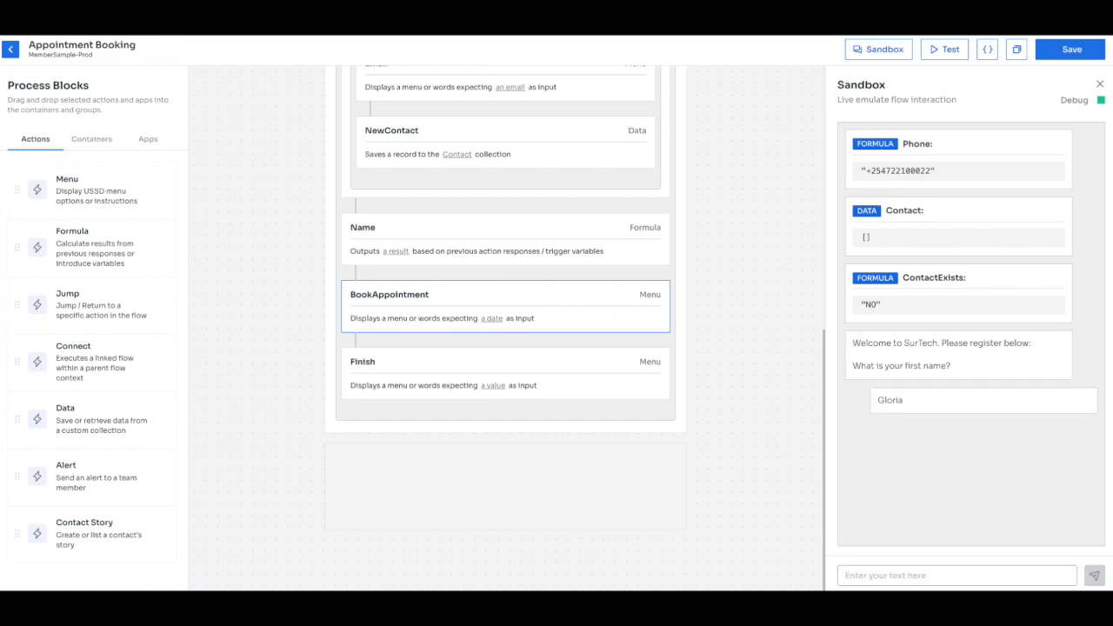
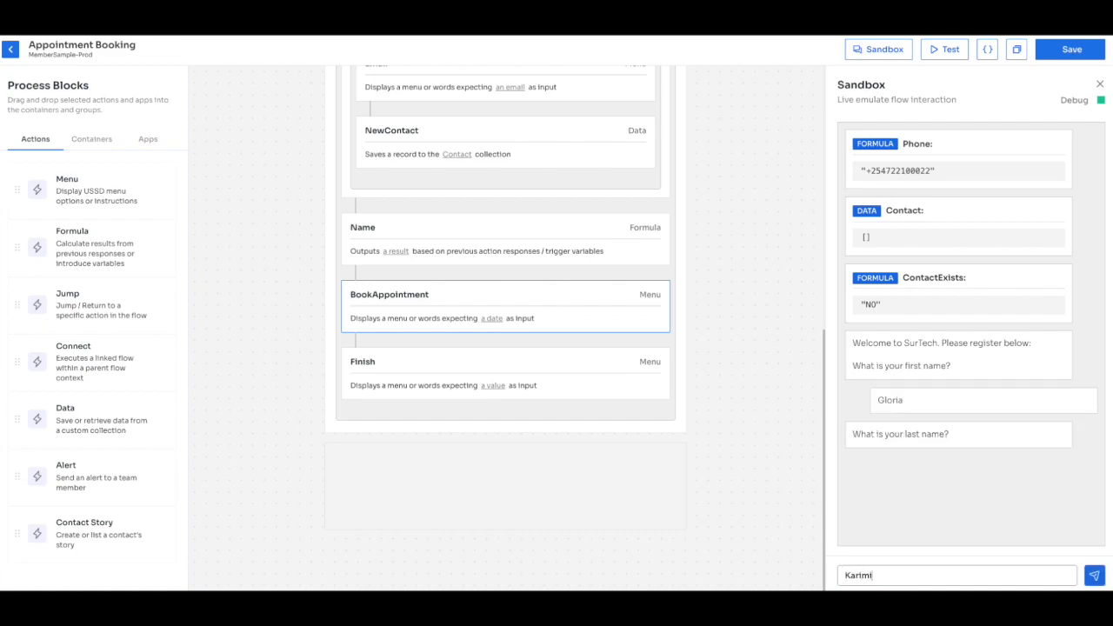
key(Return)
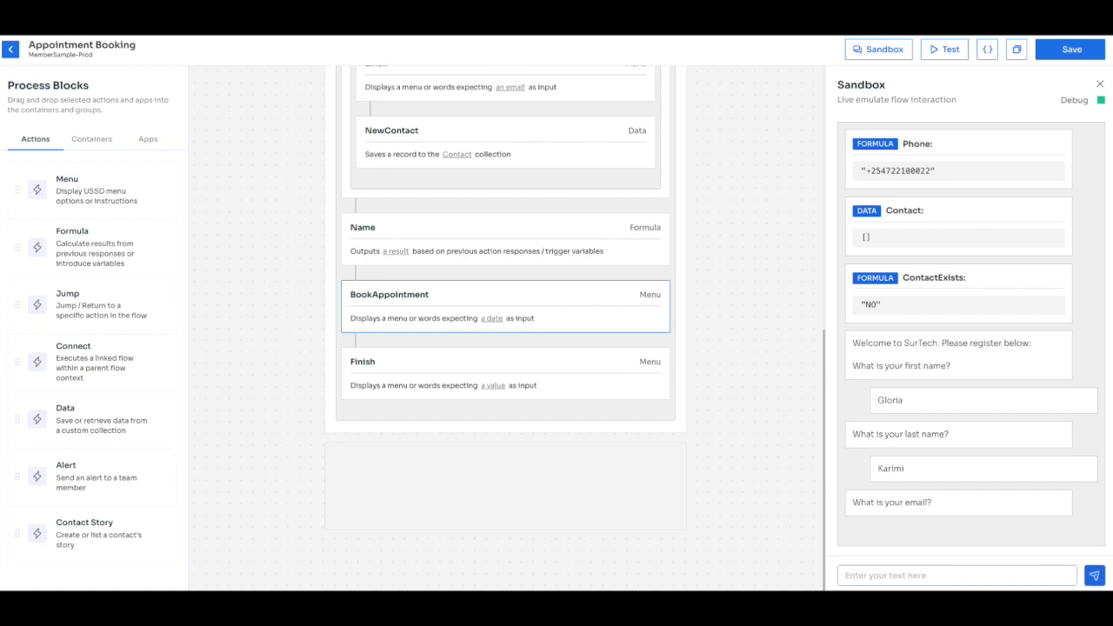
key(Return)
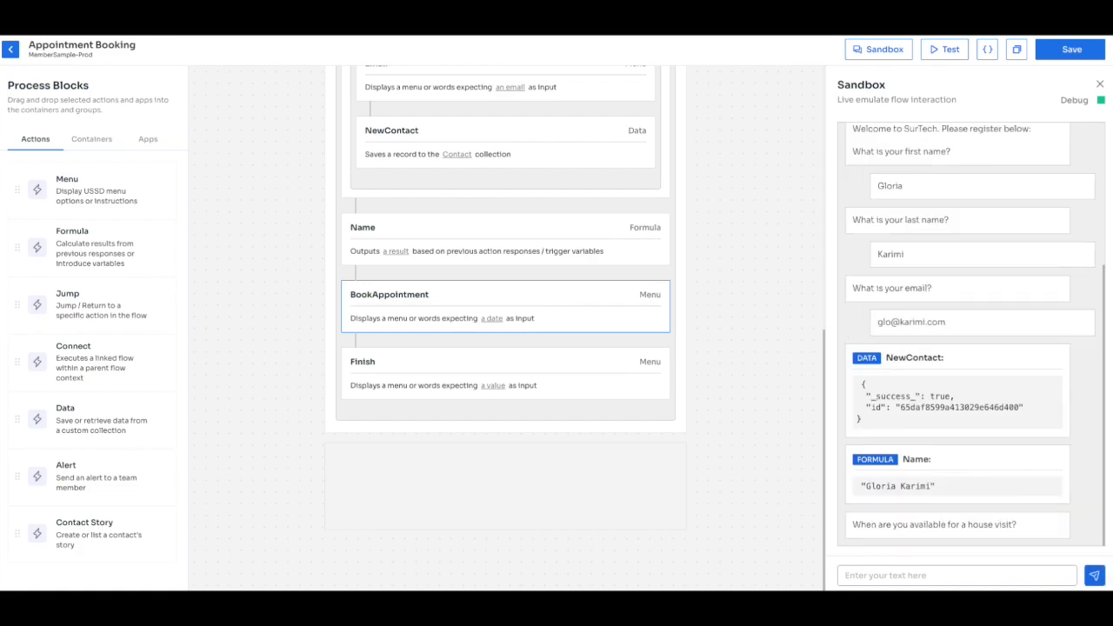
text(01-02)
key(BackSpace)
text(3-2024)
key(Return)
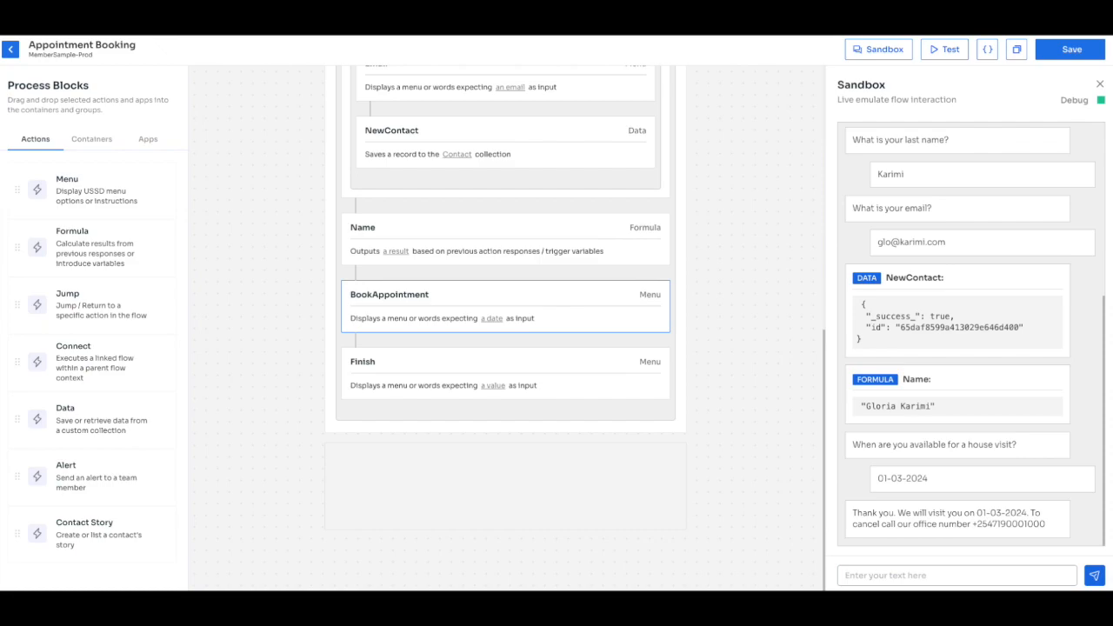
click(1102, 100)
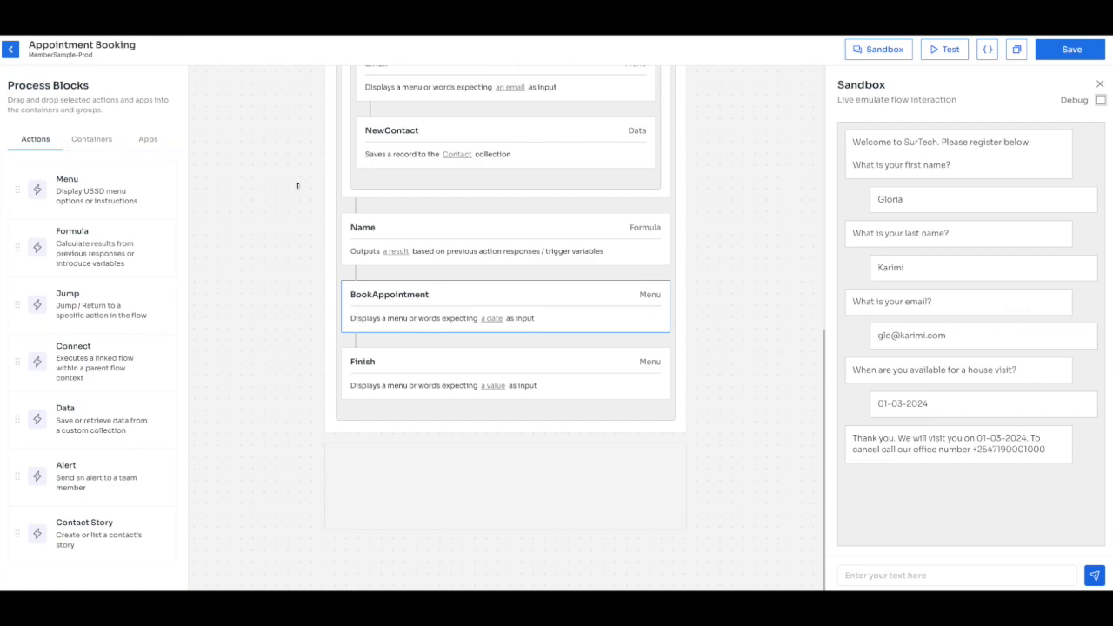
Open the Appointment Booking card from the Responses overview.
click(10, 52)
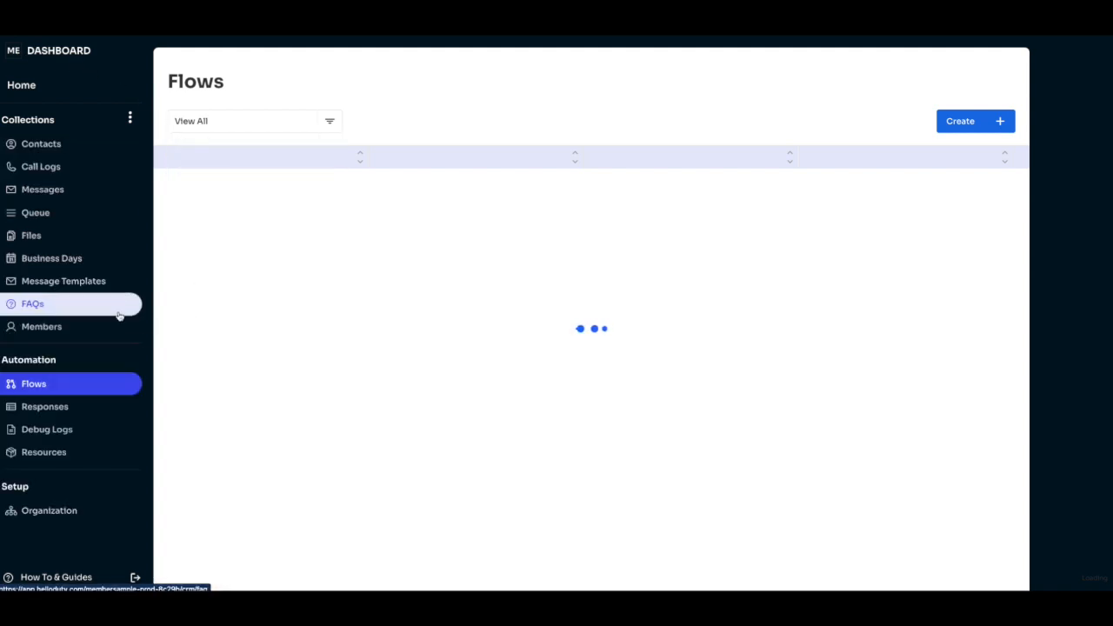
click(57, 410)
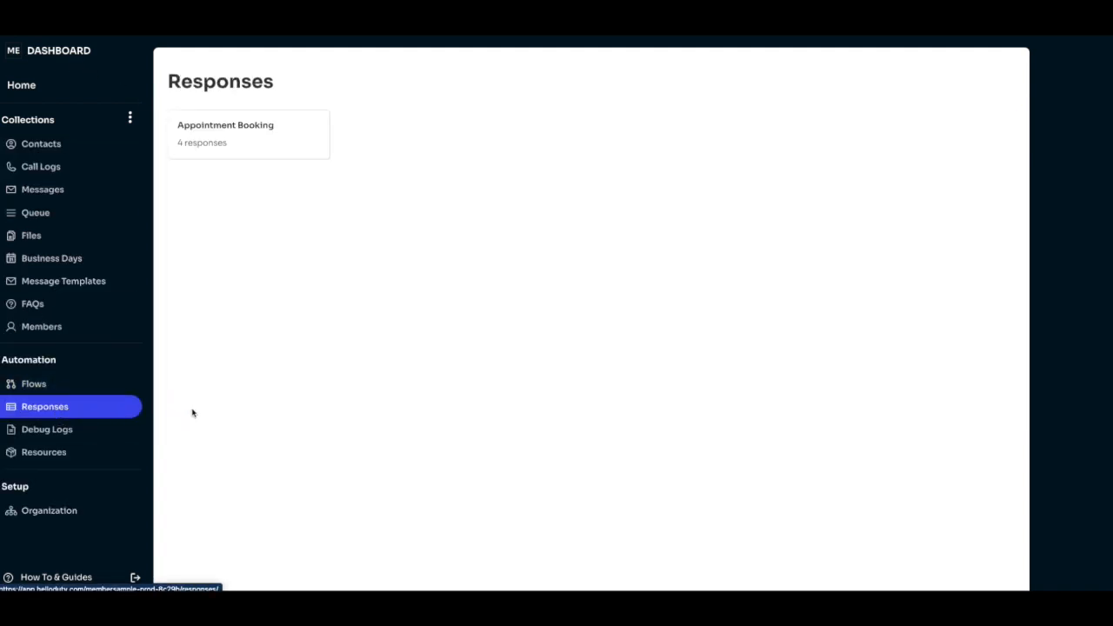
click(230, 143)
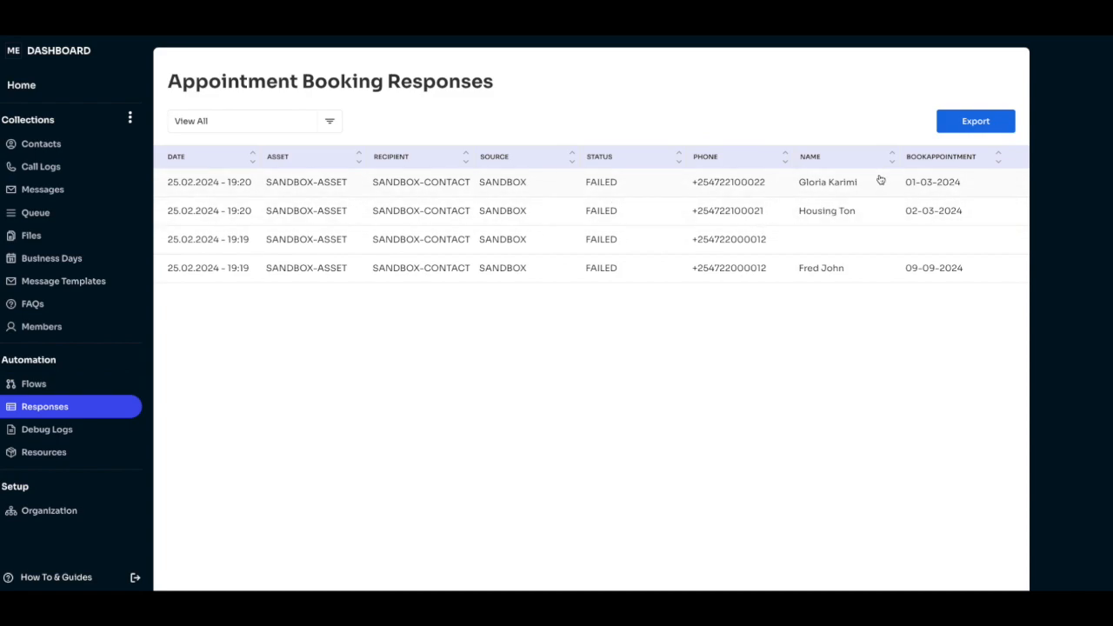
Highlight the newest bookings' contact names and the 02-03-2024 booked date.
drag(880, 182, 798, 182)
drag(867, 215, 790, 211)
drag(967, 211, 901, 211)
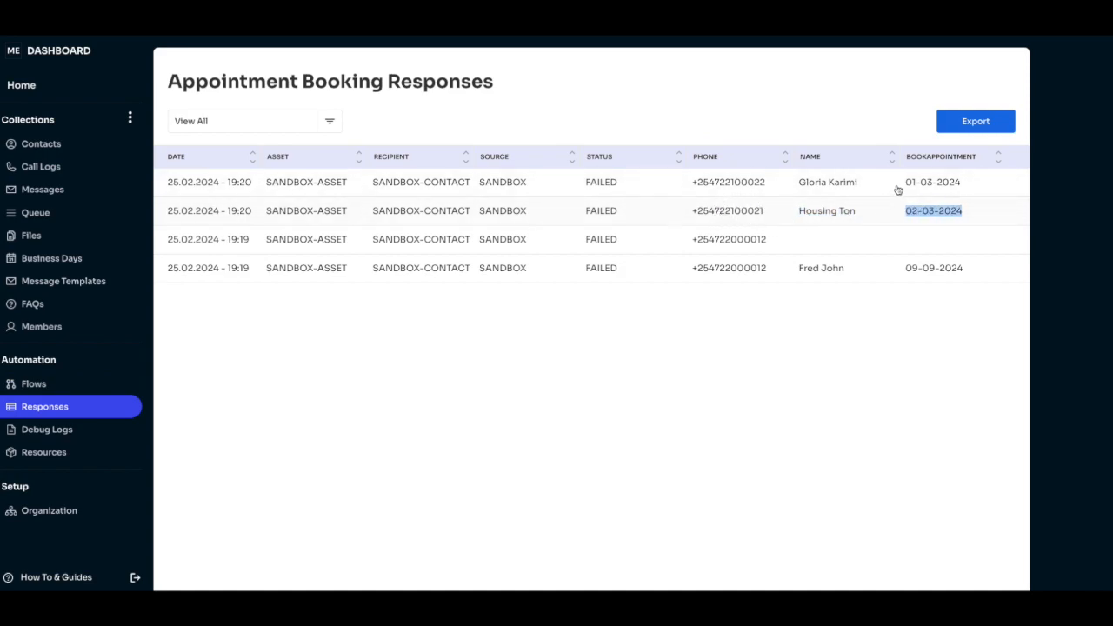
click(975, 121)
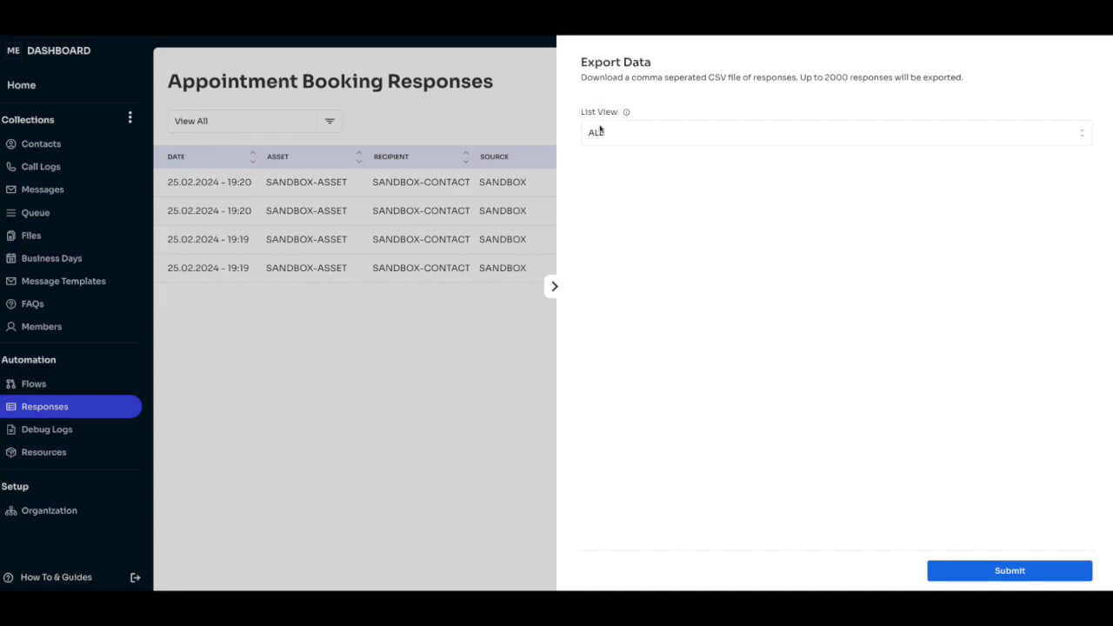
click(599, 134)
click(597, 154)
click(997, 571)
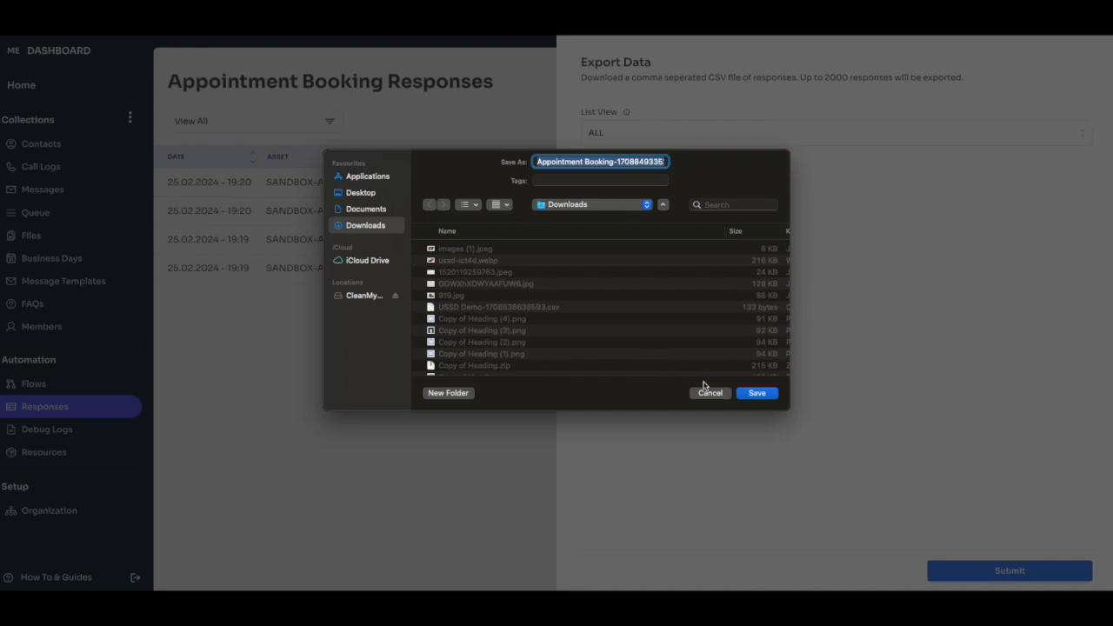
click(707, 393)
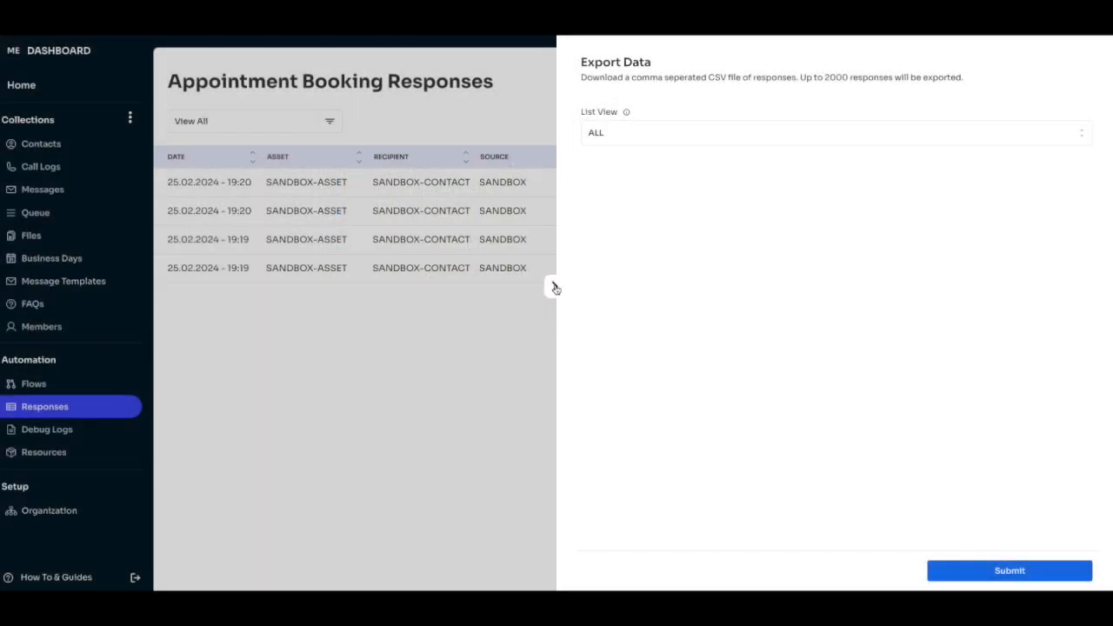
click(555, 287)
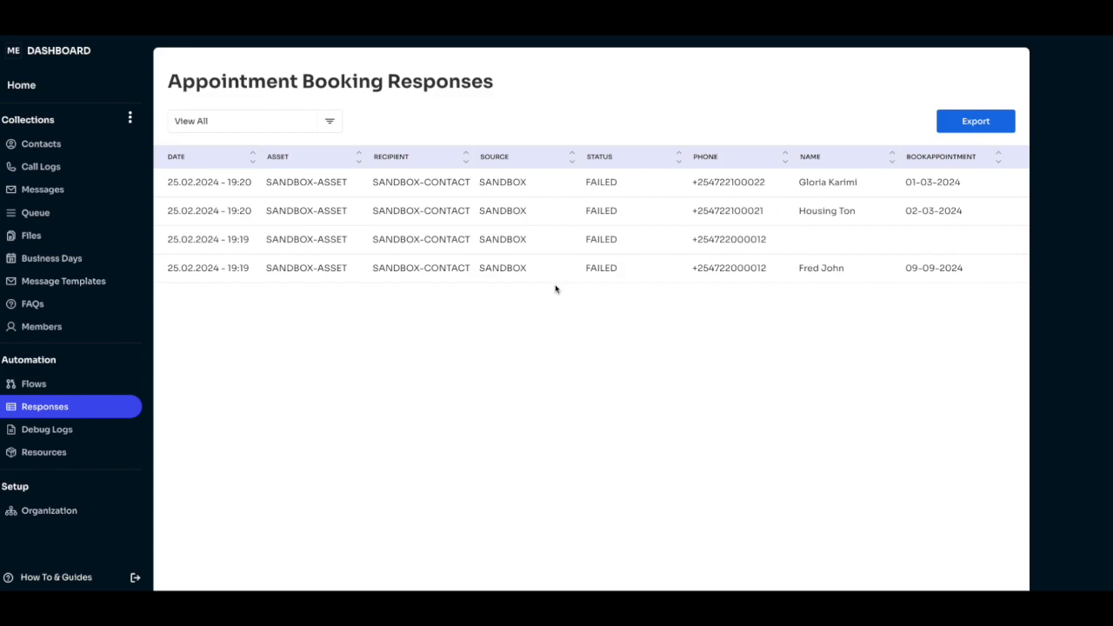
Open the Appointment Booking flow from the Flows list and scroll through its Name, BookAppointment and Finish actions.
click(64, 382)
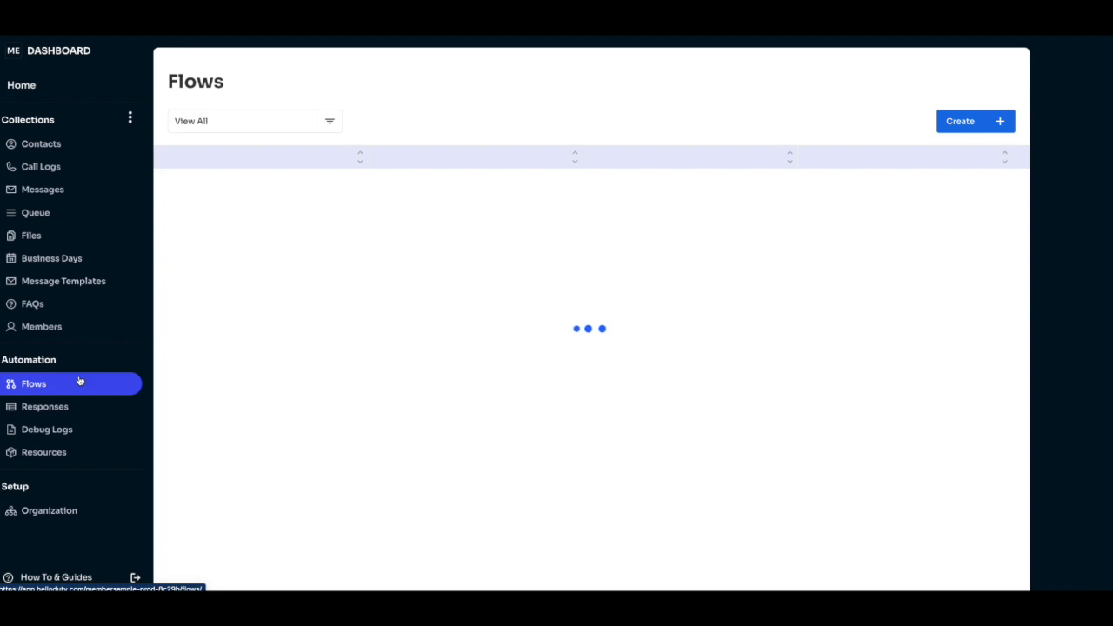
click(257, 190)
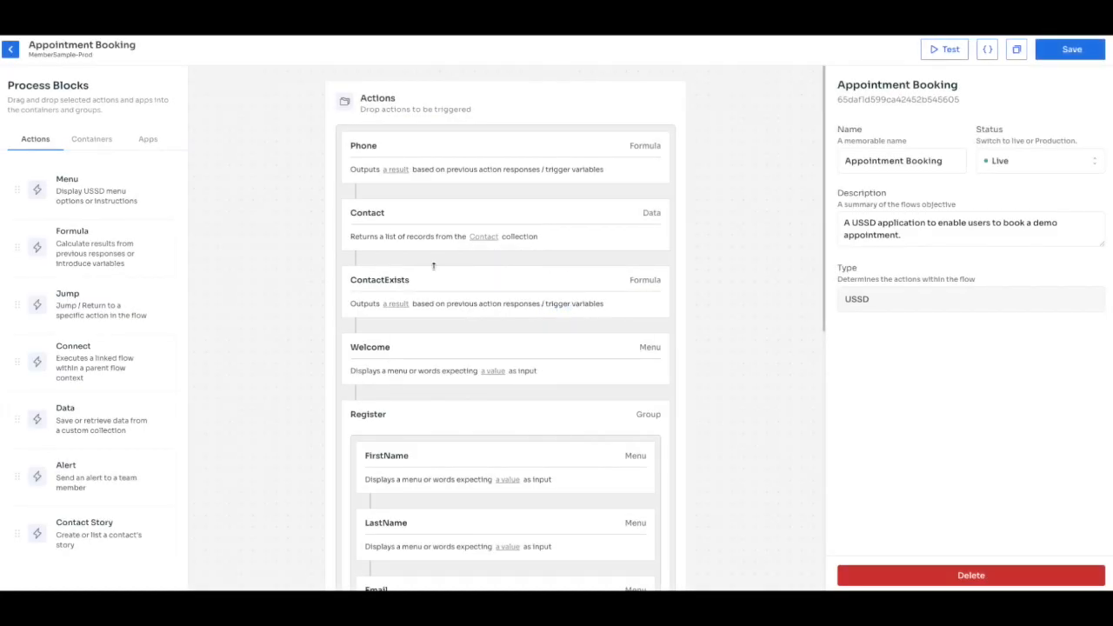
scroll(432, 266, down, 3)
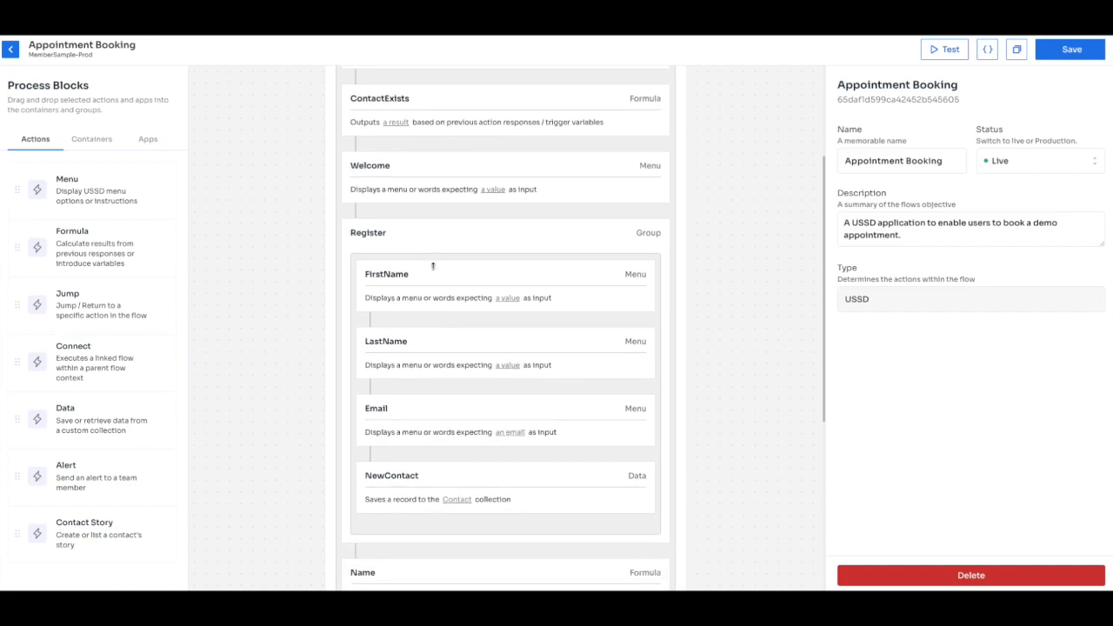
scroll(440, 310, down, 3)
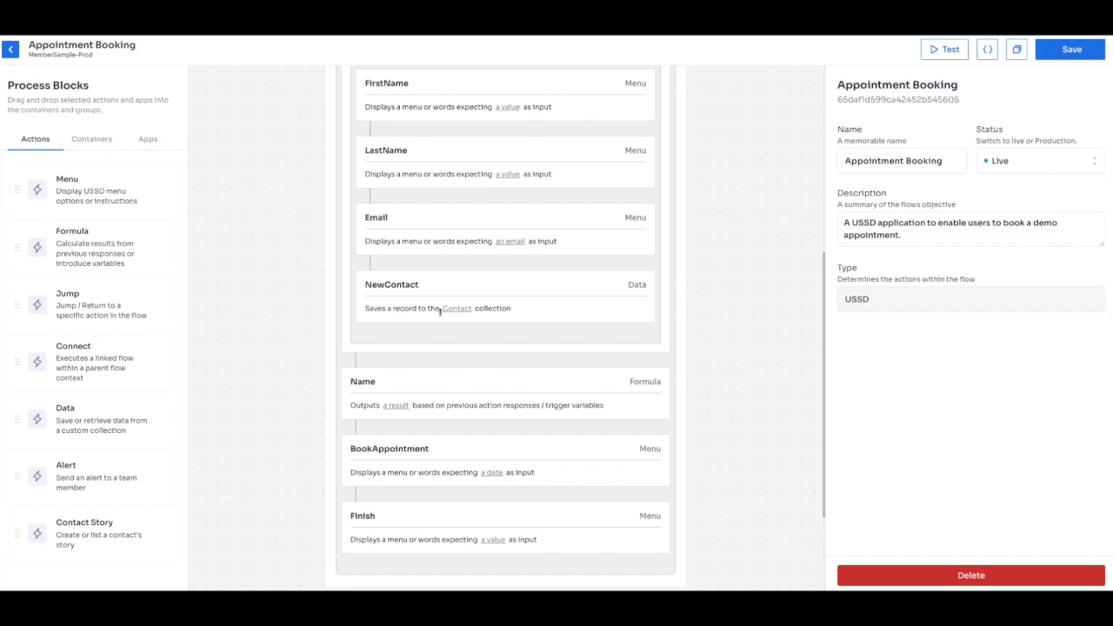
scroll(439, 311, down, 1)
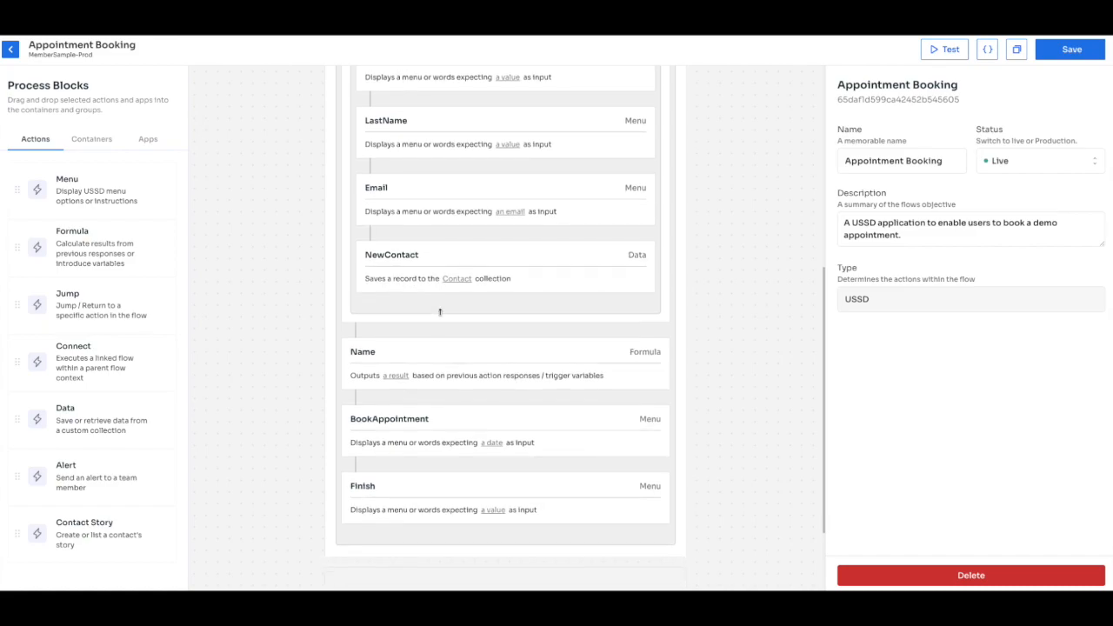
scroll(439, 330, up, 5)
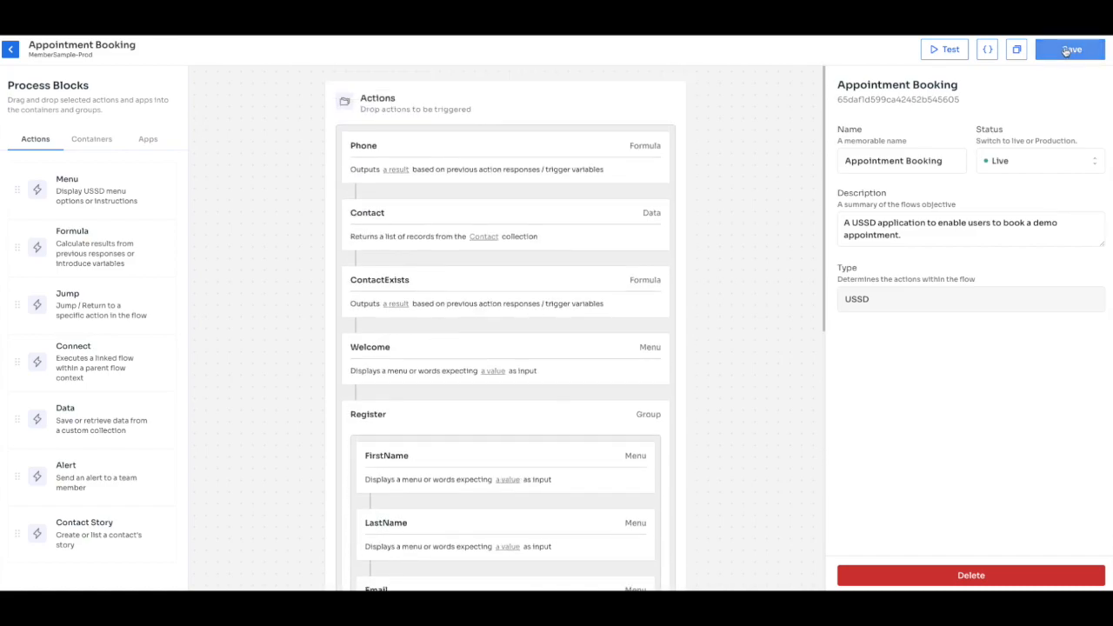